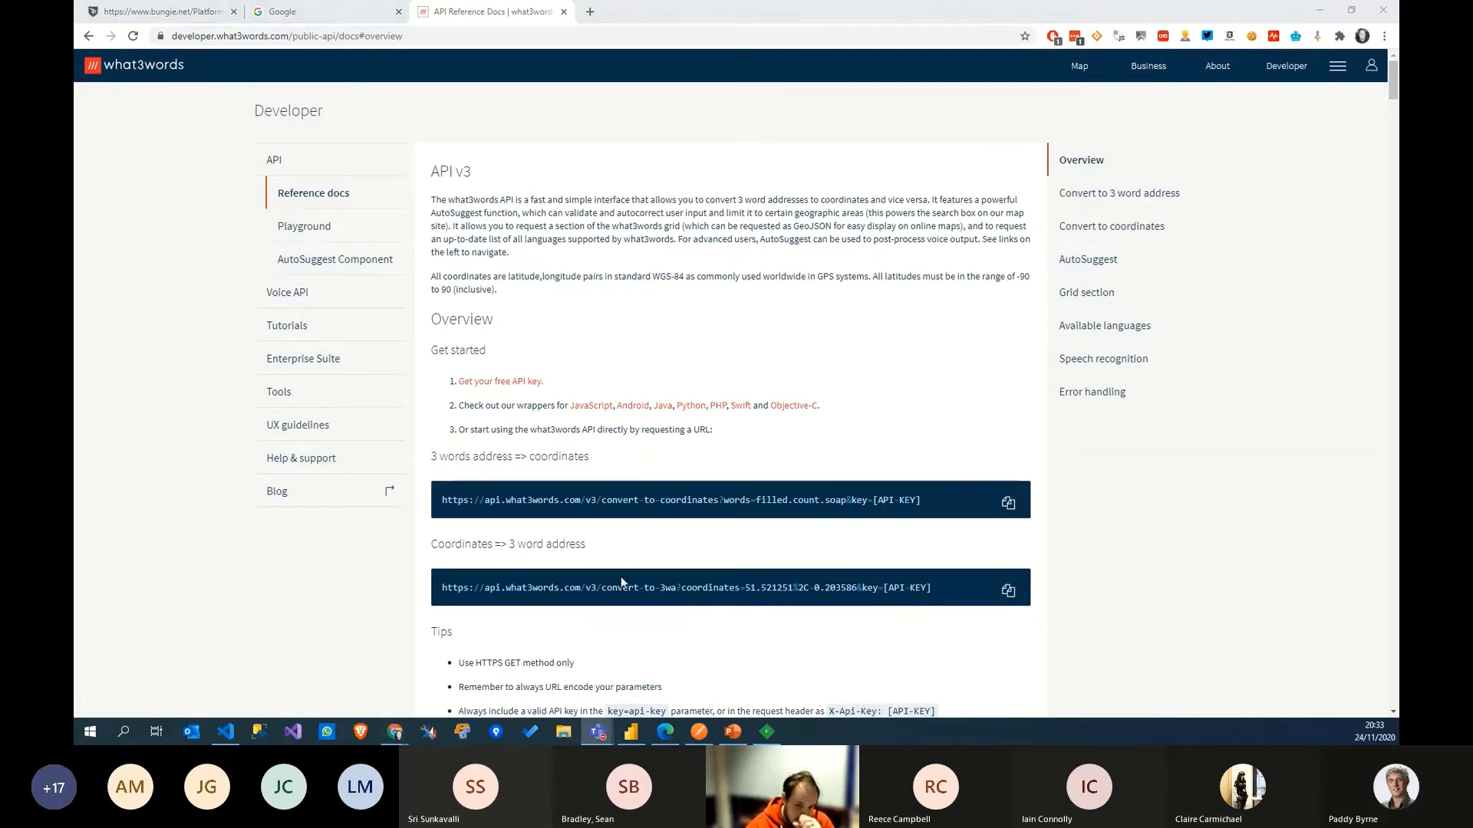
# Step: Examine the what3words API overview and the example request URLs for converting 3 word addresses to coordinates and coordinates to 3 word addresses
pyautogui.click(470, 196)
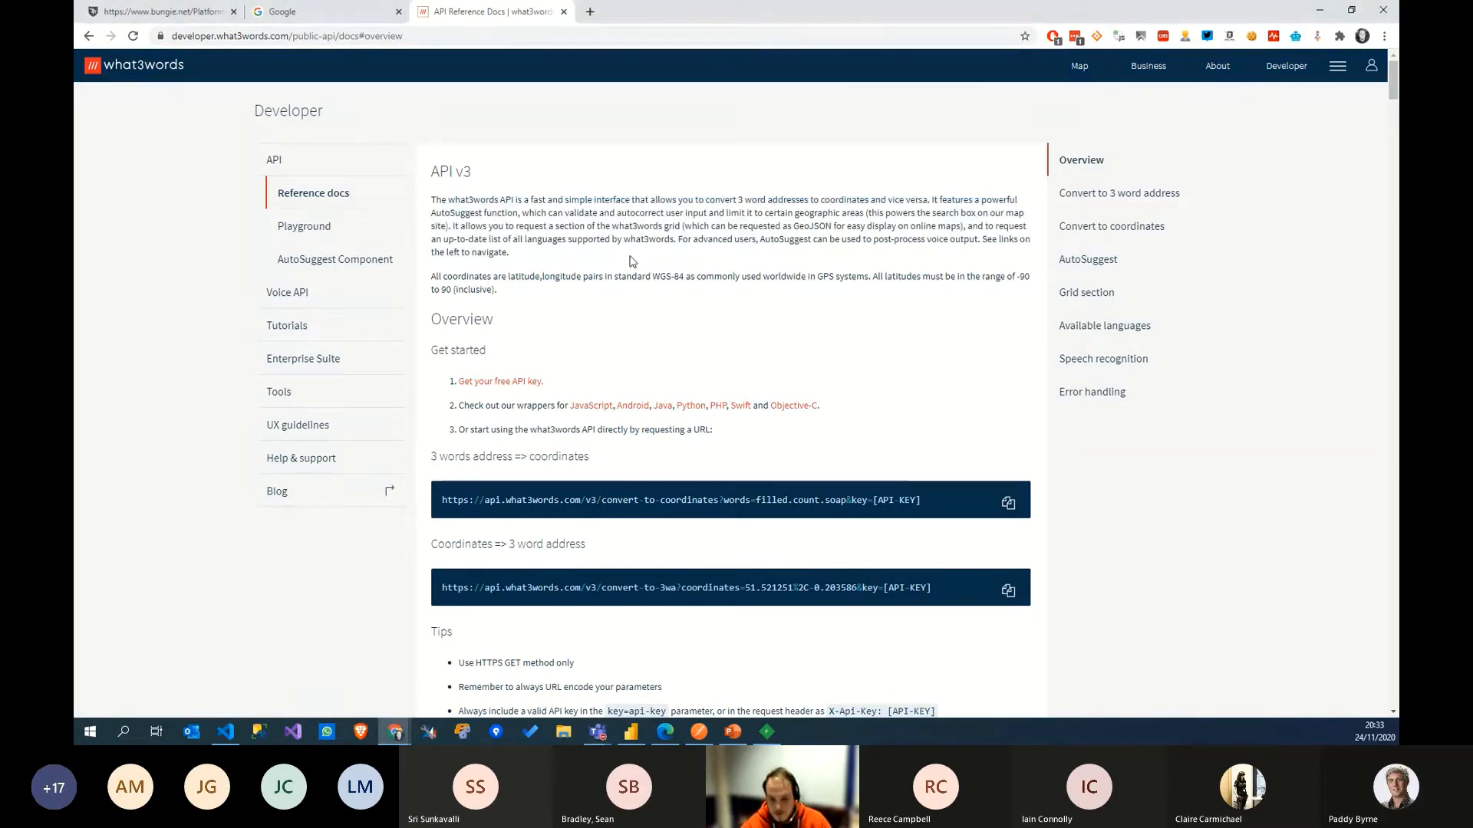
pyautogui.scroll(-1, 631, 261)
pyautogui.scroll(-1, 630, 261)
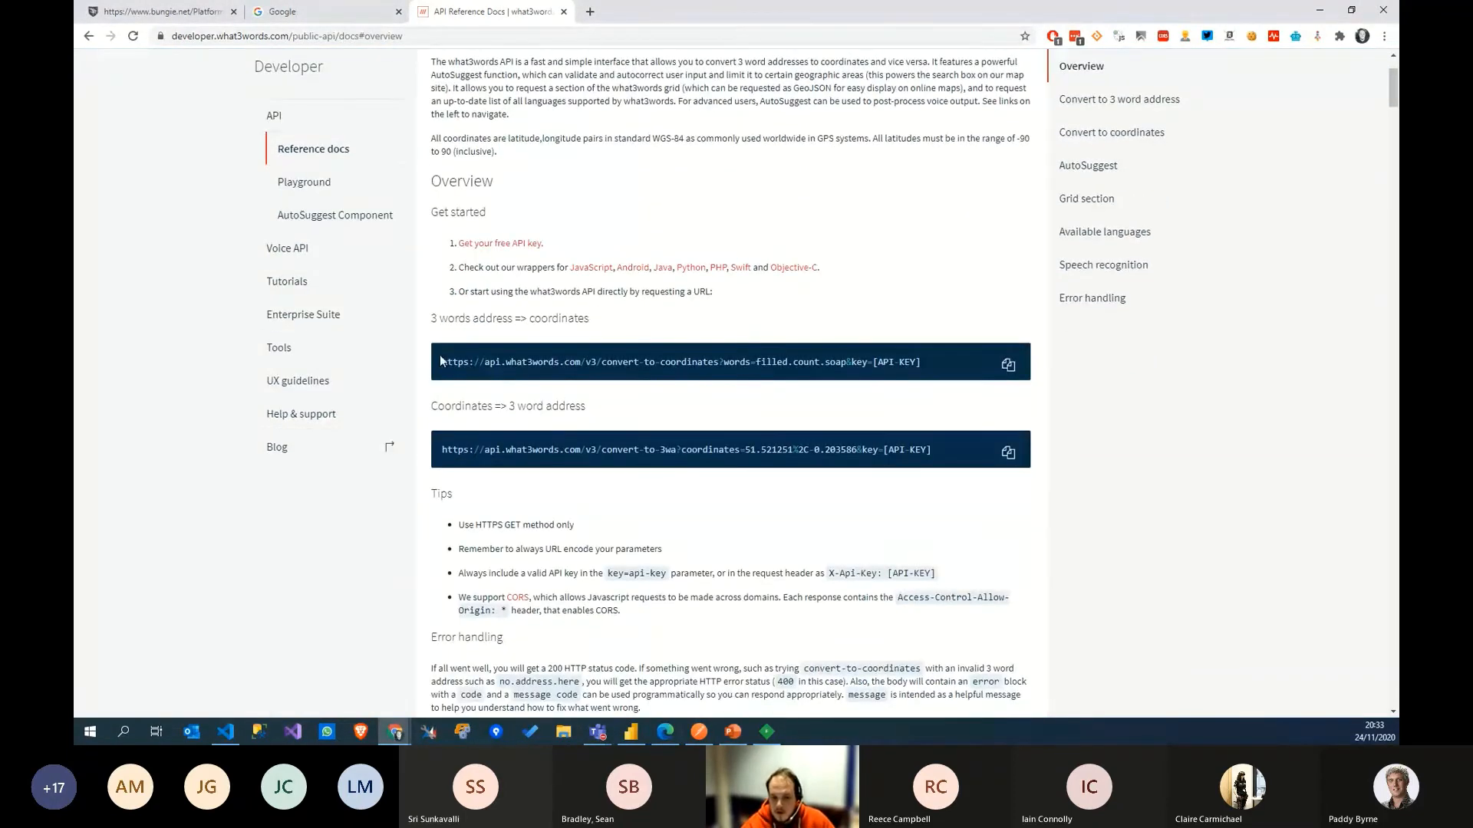
pyautogui.moveTo(440, 358); pyautogui.dragTo(953, 374)
pyautogui.click(492, 361)
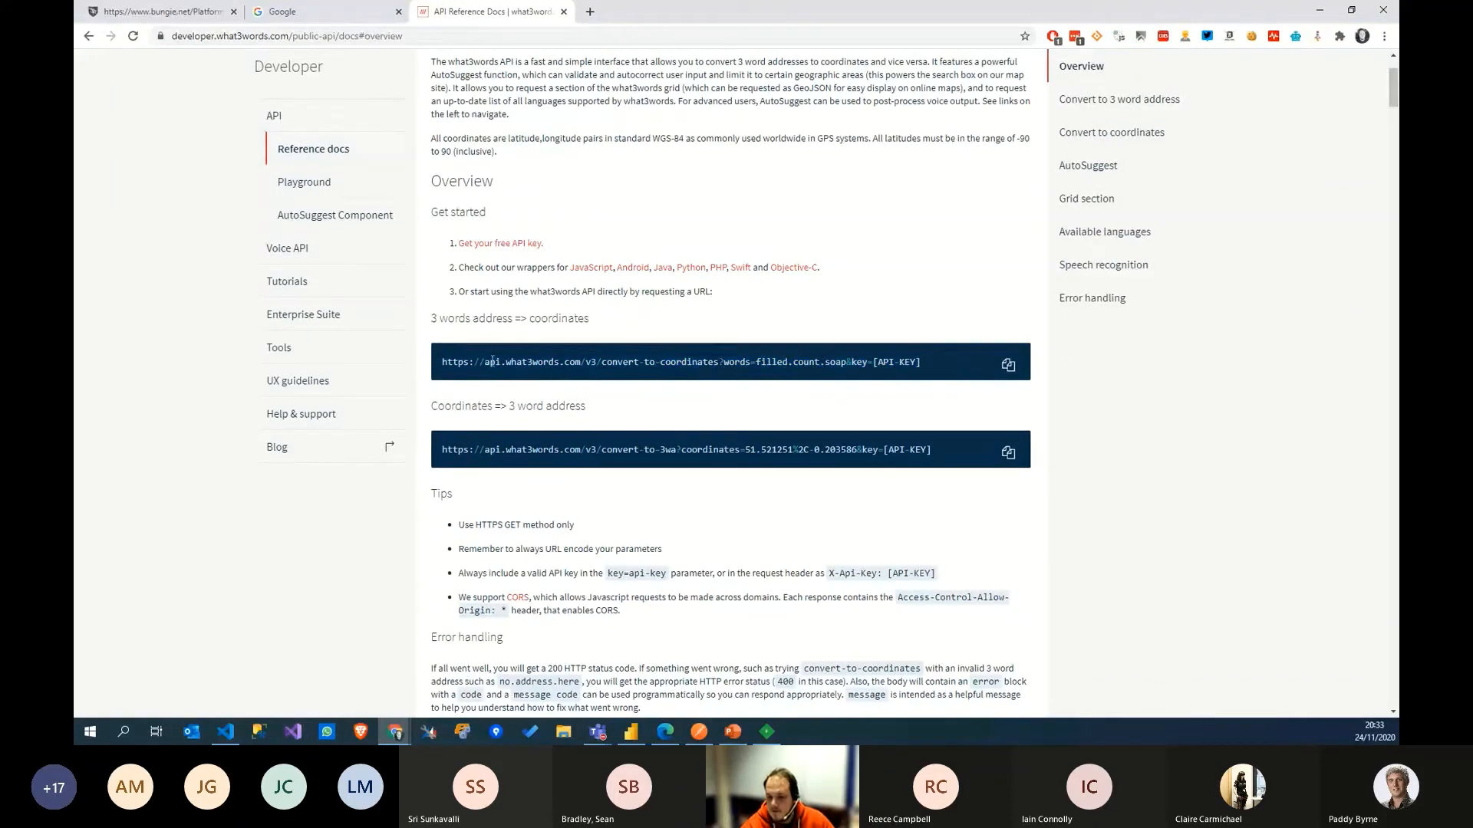
pyautogui.moveTo(443, 373); pyautogui.dragTo(920, 364)
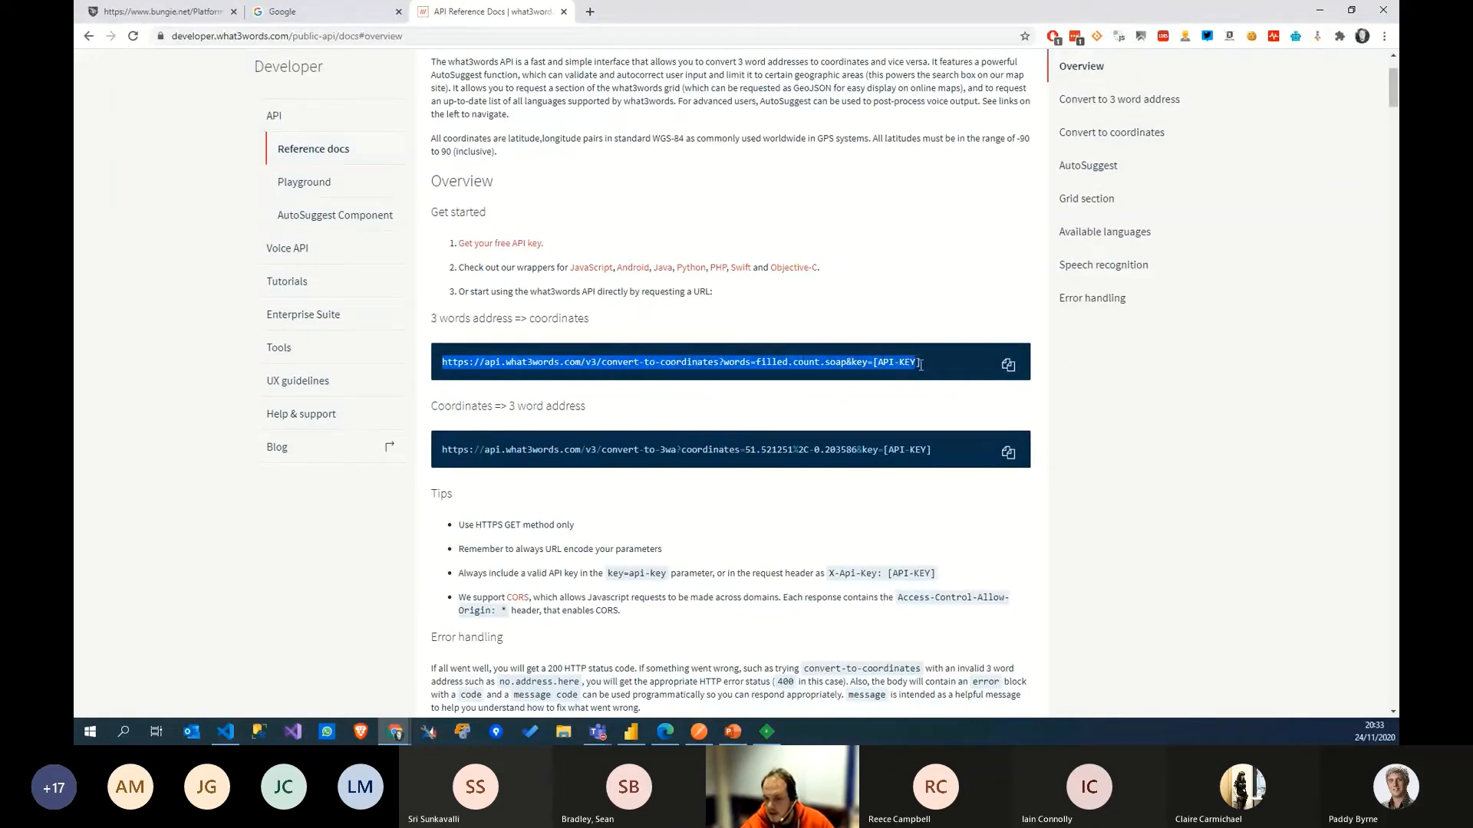
pyautogui.moveTo(441, 320); pyautogui.dragTo(523, 320)
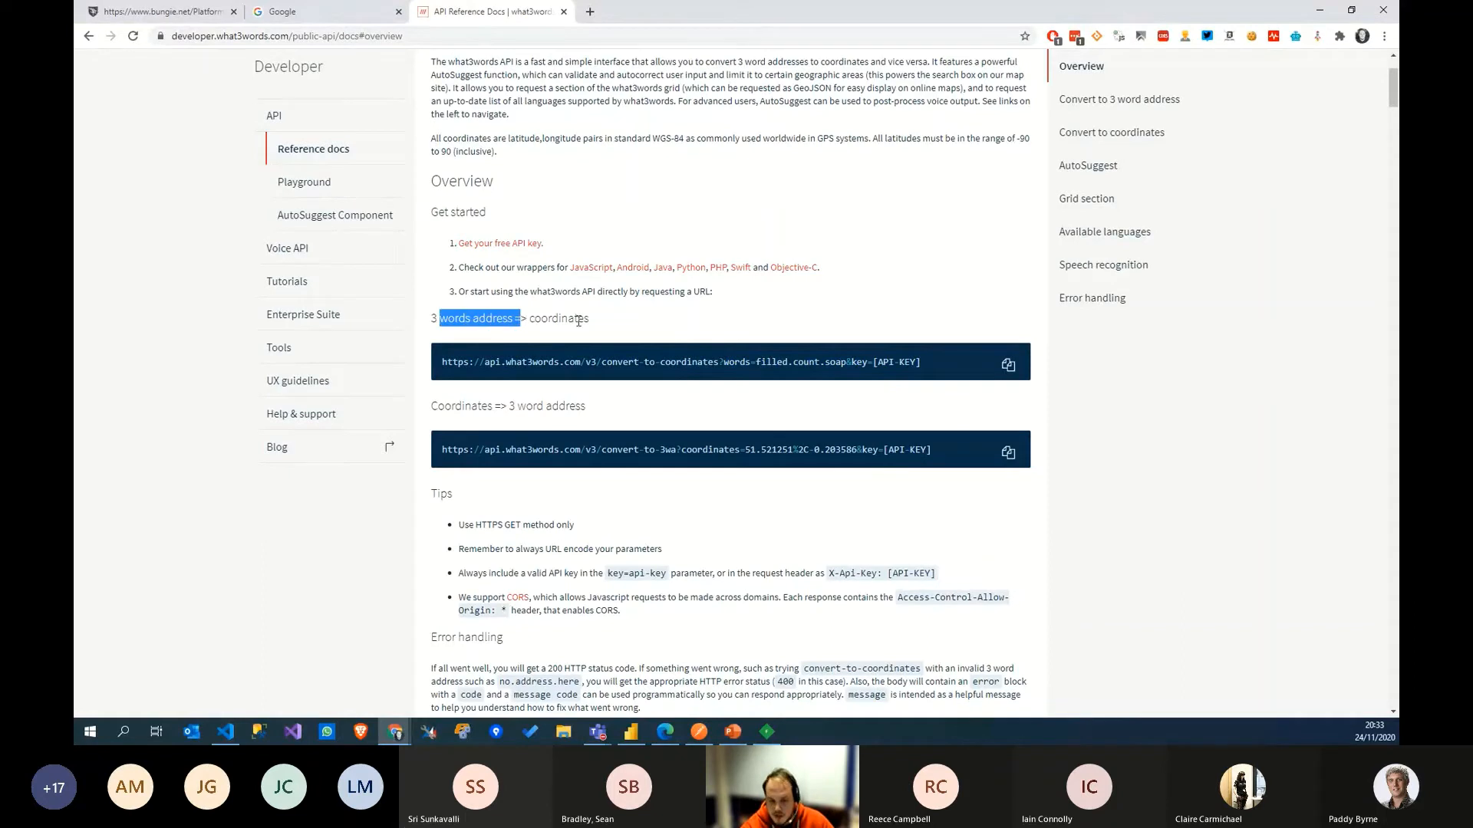
pyautogui.click(505, 369)
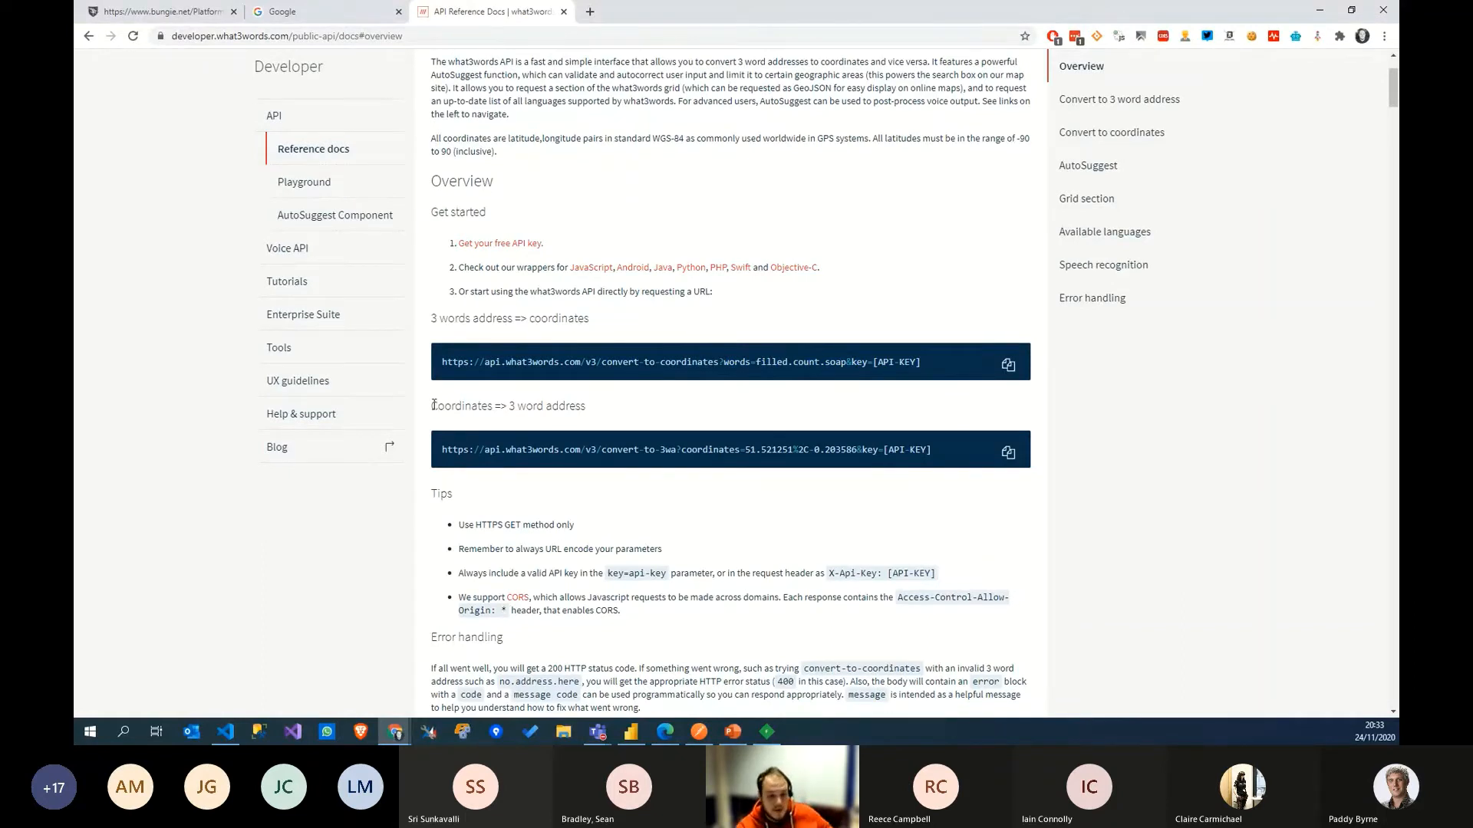
pyautogui.moveTo(432, 405); pyautogui.dragTo(720, 406)
pyautogui.moveTo(442, 452); pyautogui.dragTo(948, 457)
pyautogui.scroll(-1, 606, 445)
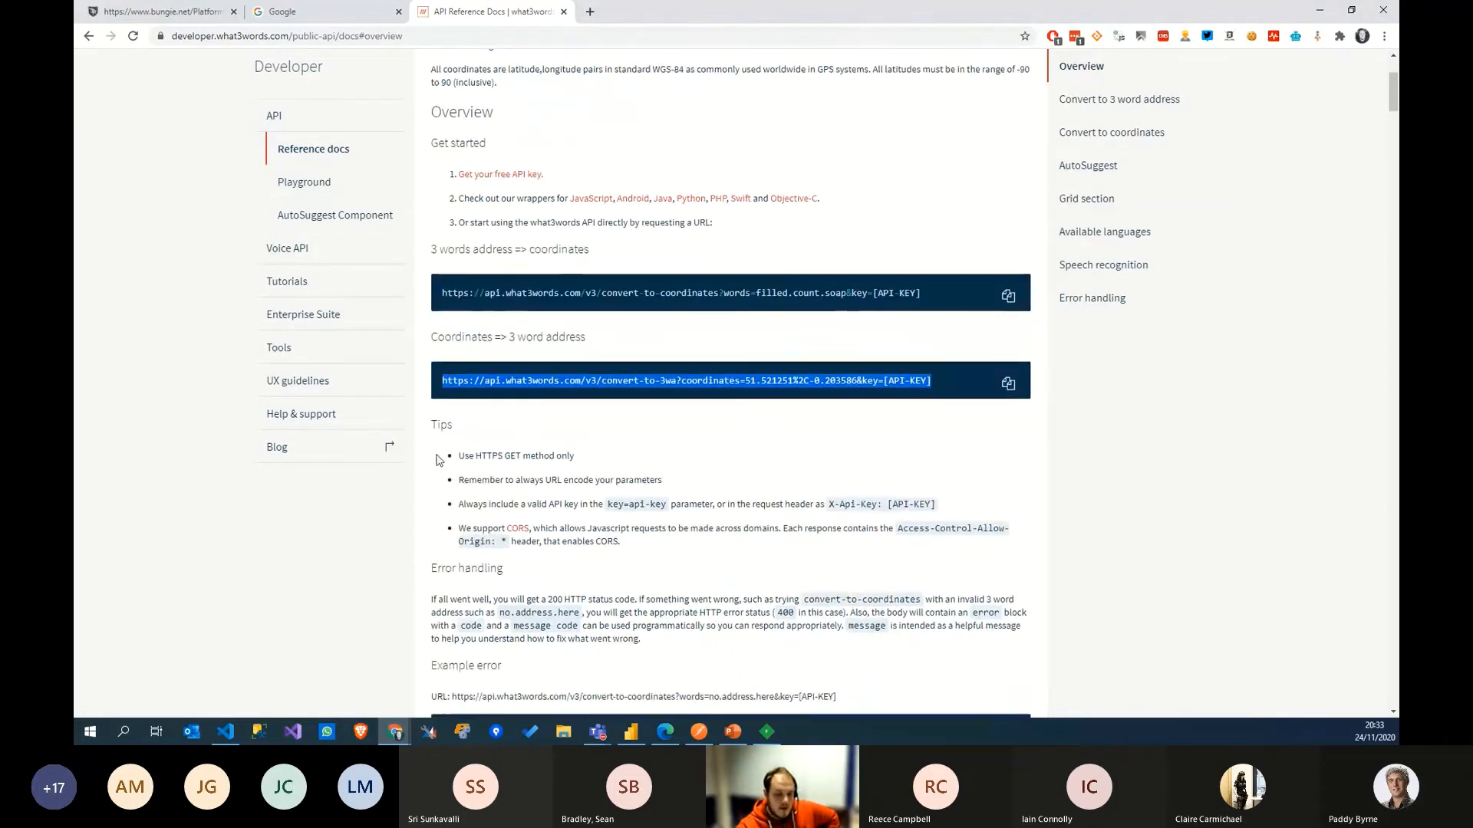
# Step: Examine the API usage tips on the GET method, URL encoding, API key and CORS, plus the convert-to-3wa parameters
pyautogui.click(471, 460)
pyautogui.moveTo(471, 460); pyautogui.dragTo(610, 459)
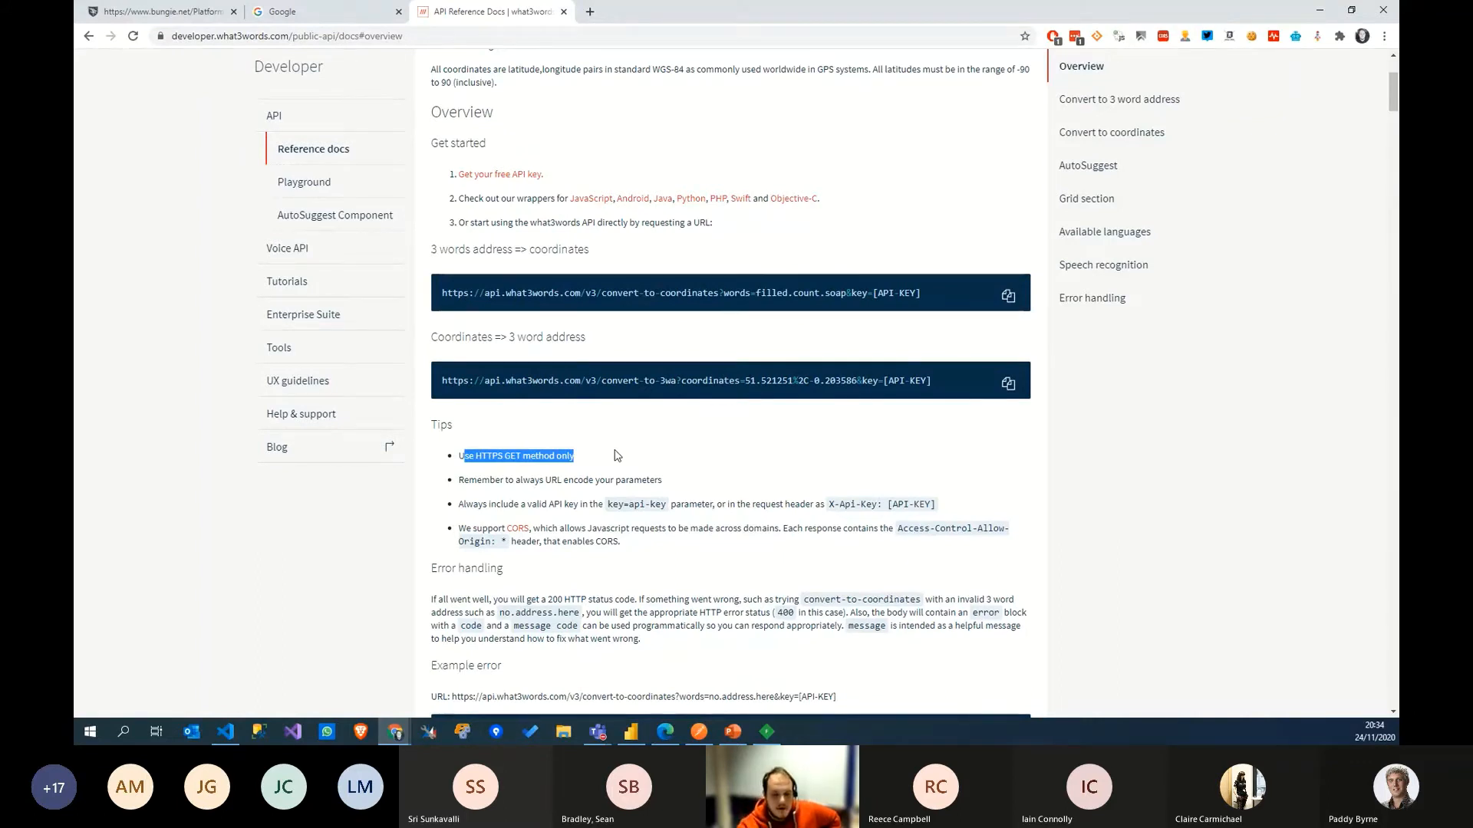
pyautogui.moveTo(453, 483); pyautogui.dragTo(874, 529)
pyautogui.click(537, 528)
pyautogui.moveTo(488, 529); pyautogui.dragTo(547, 529)
pyautogui.scroll(-3, 621, 533)
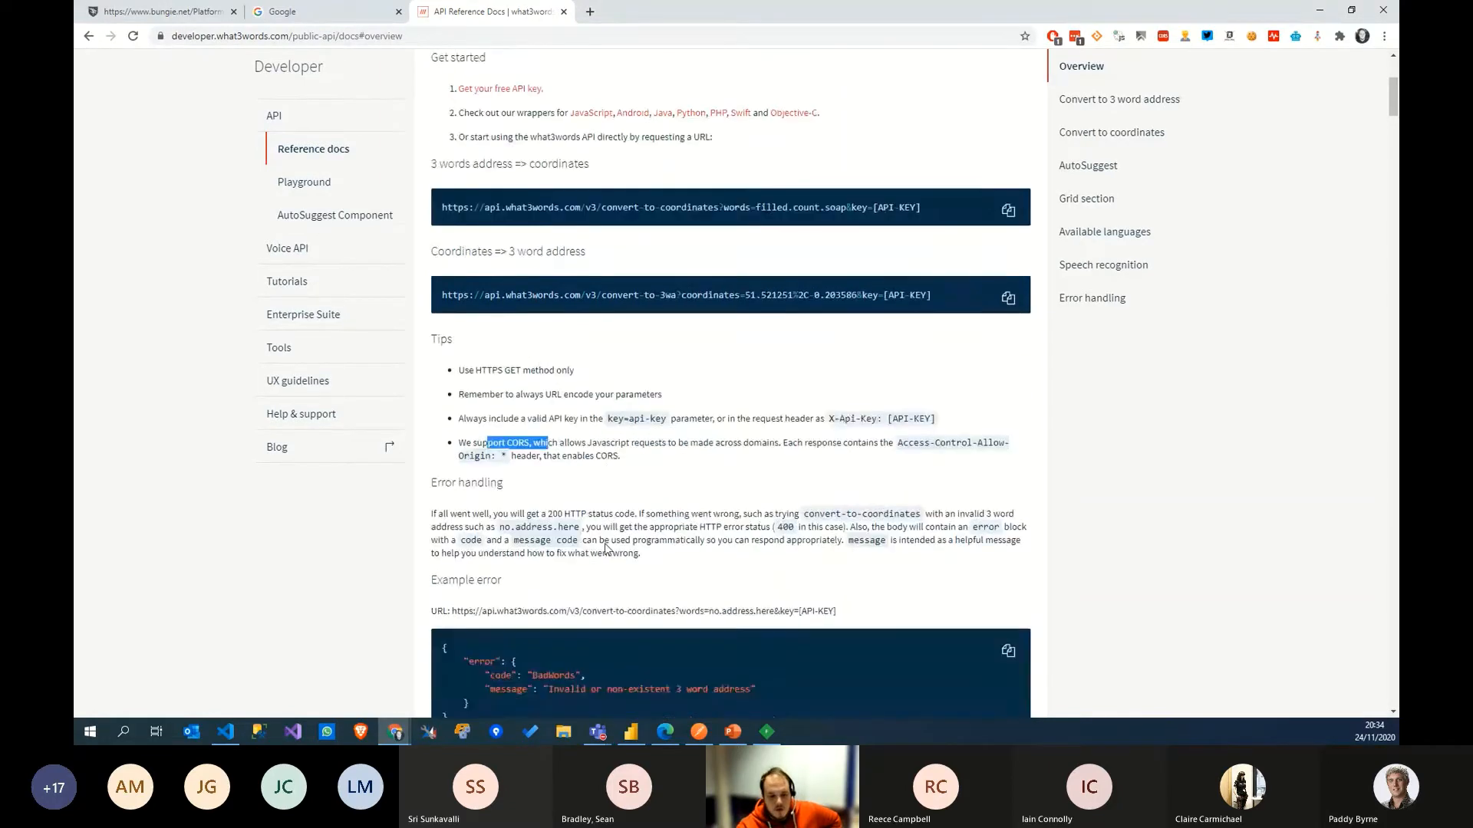
pyautogui.scroll(-10, 619, 483)
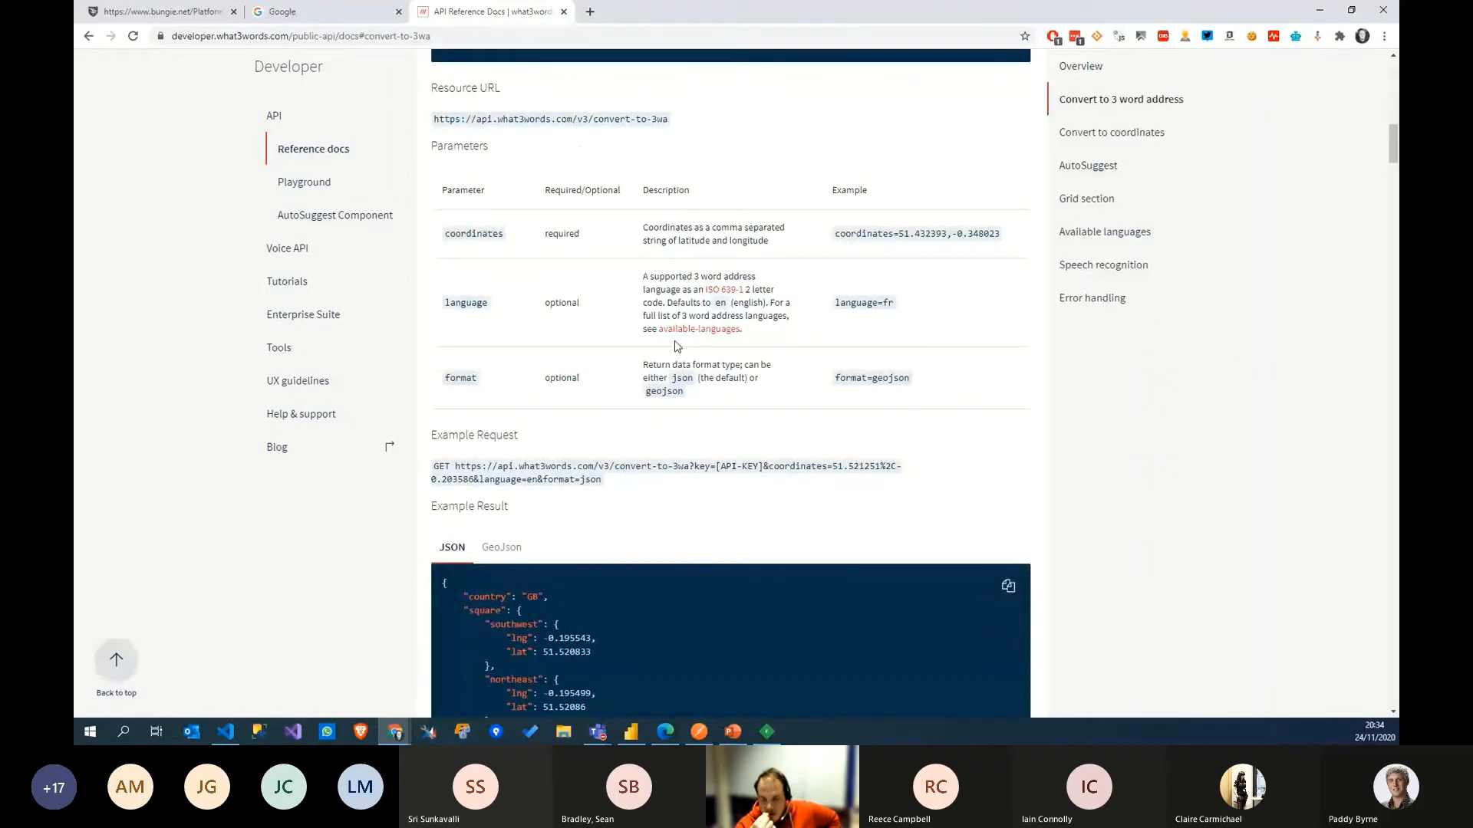
pyautogui.scroll(10, 677, 346)
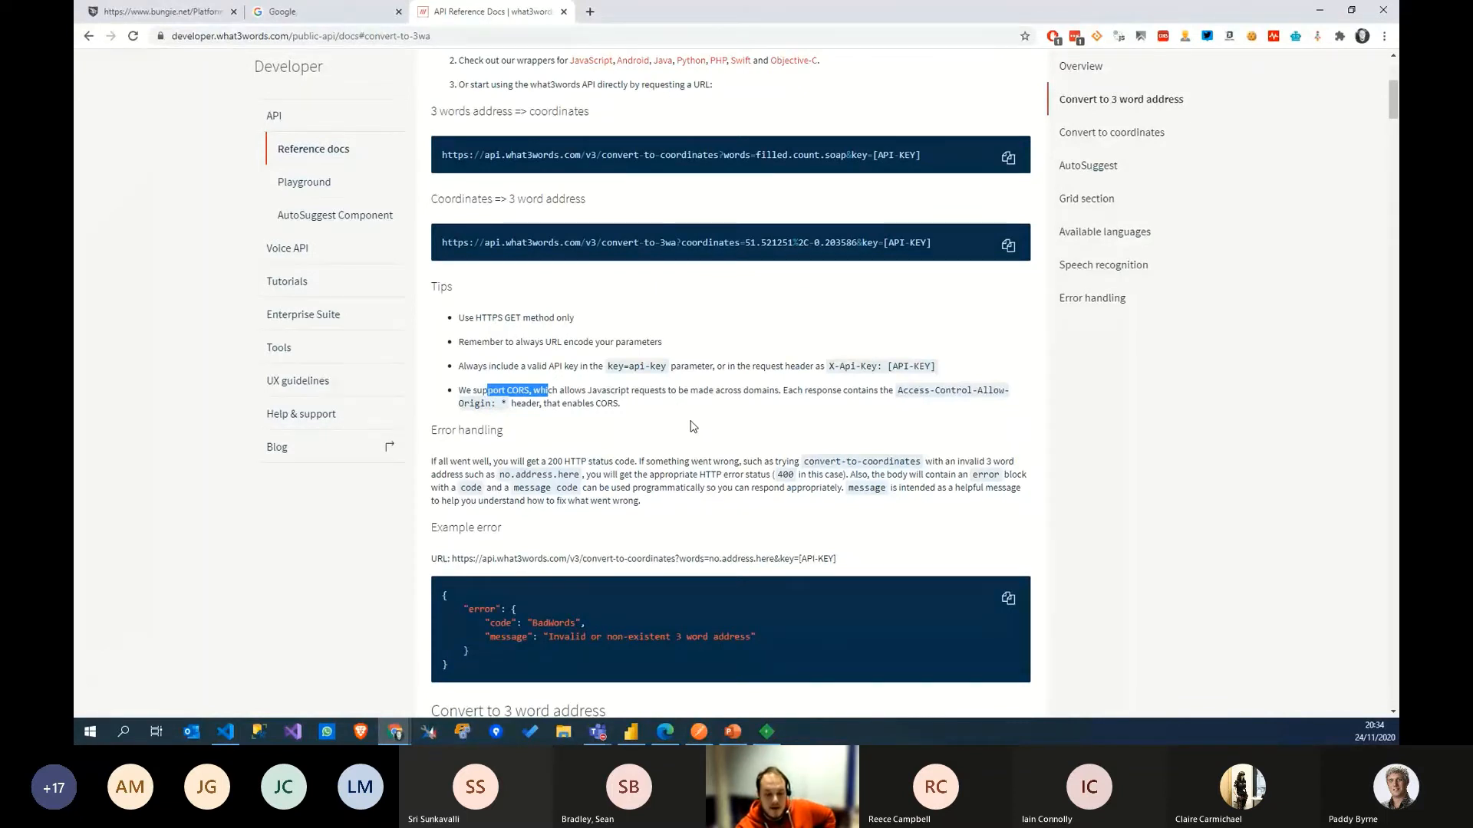
pyautogui.scroll(2, 782, 380)
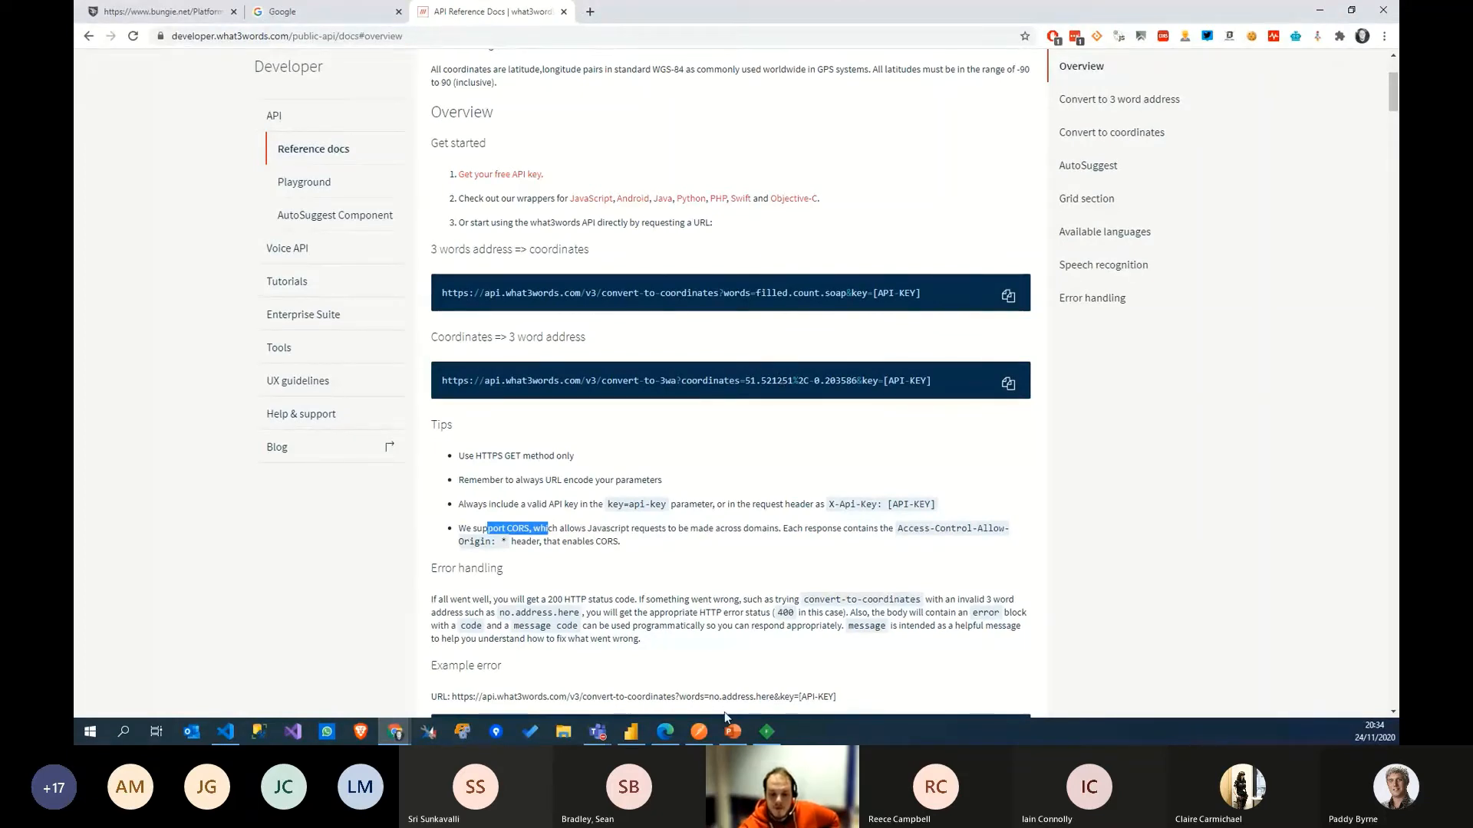
# Step: Switch to Postman, collapse the expanded collections and open the Address -> Co-Ord request in the What3Words collection
pyautogui.click(698, 731)
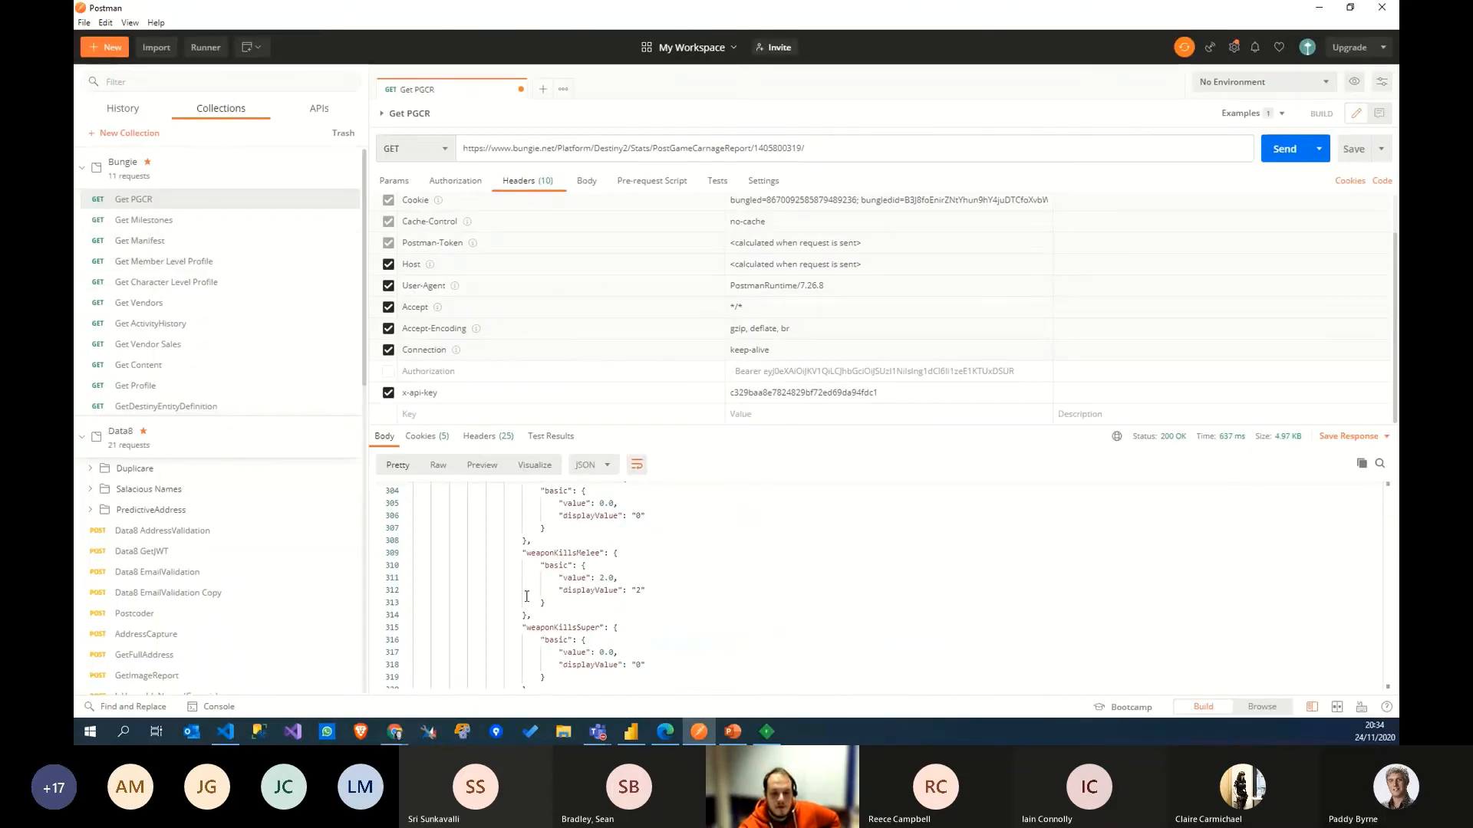
pyautogui.click(110, 174)
pyautogui.click(109, 175)
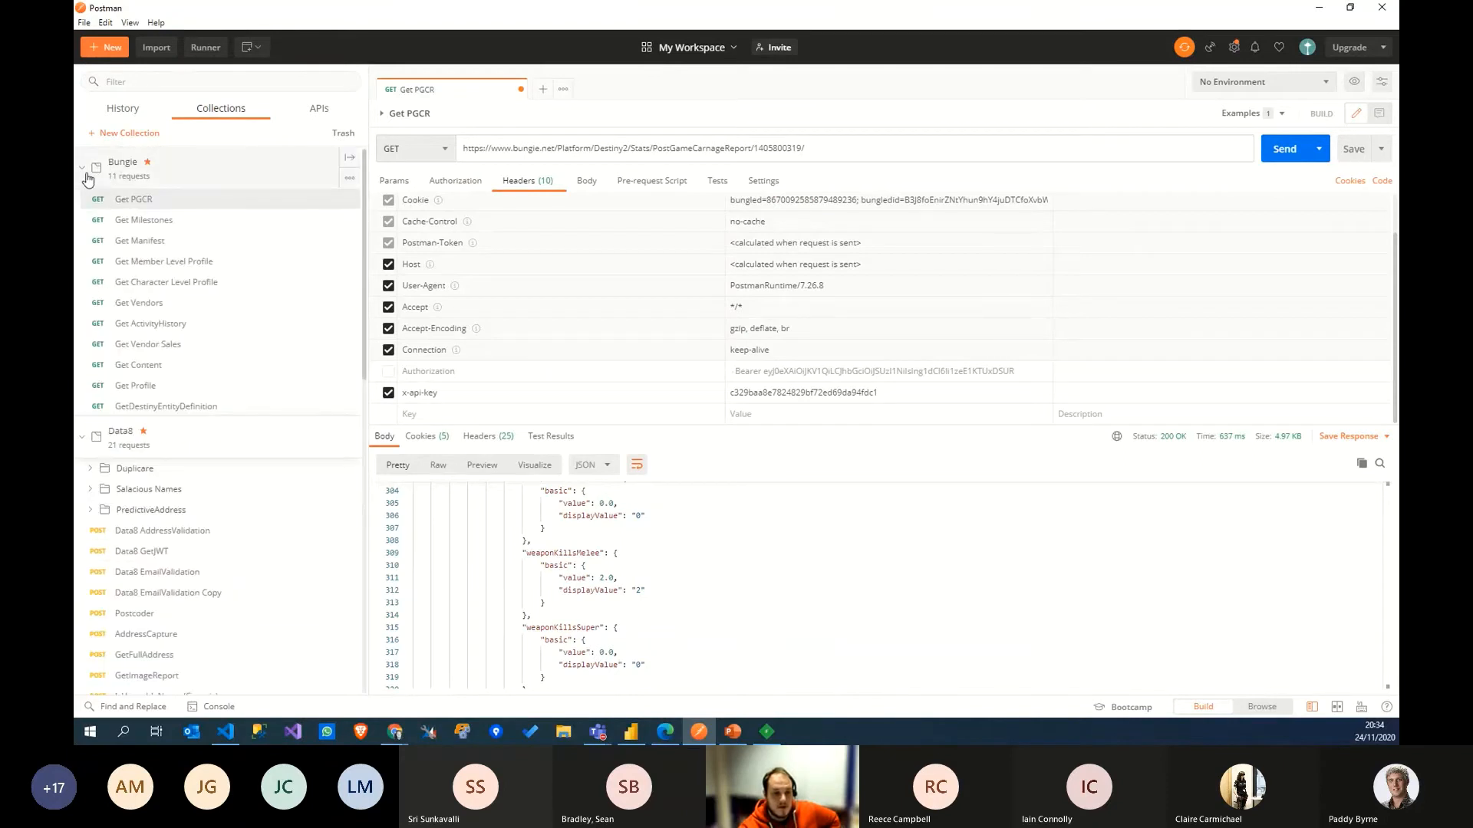
pyautogui.click(87, 181)
pyautogui.click(86, 212)
pyautogui.scroll(-6, 171, 483)
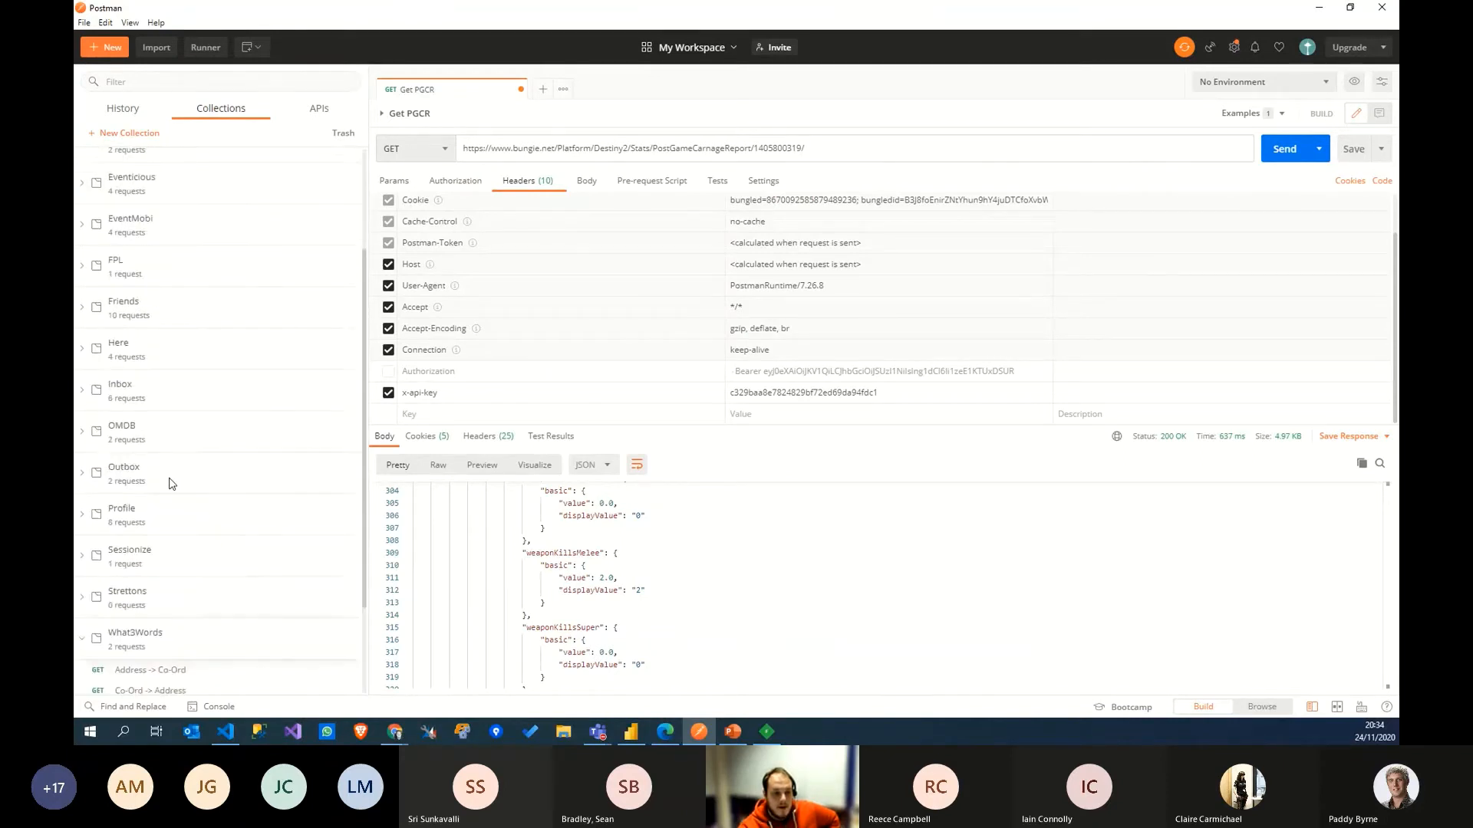
pyautogui.click(139, 571)
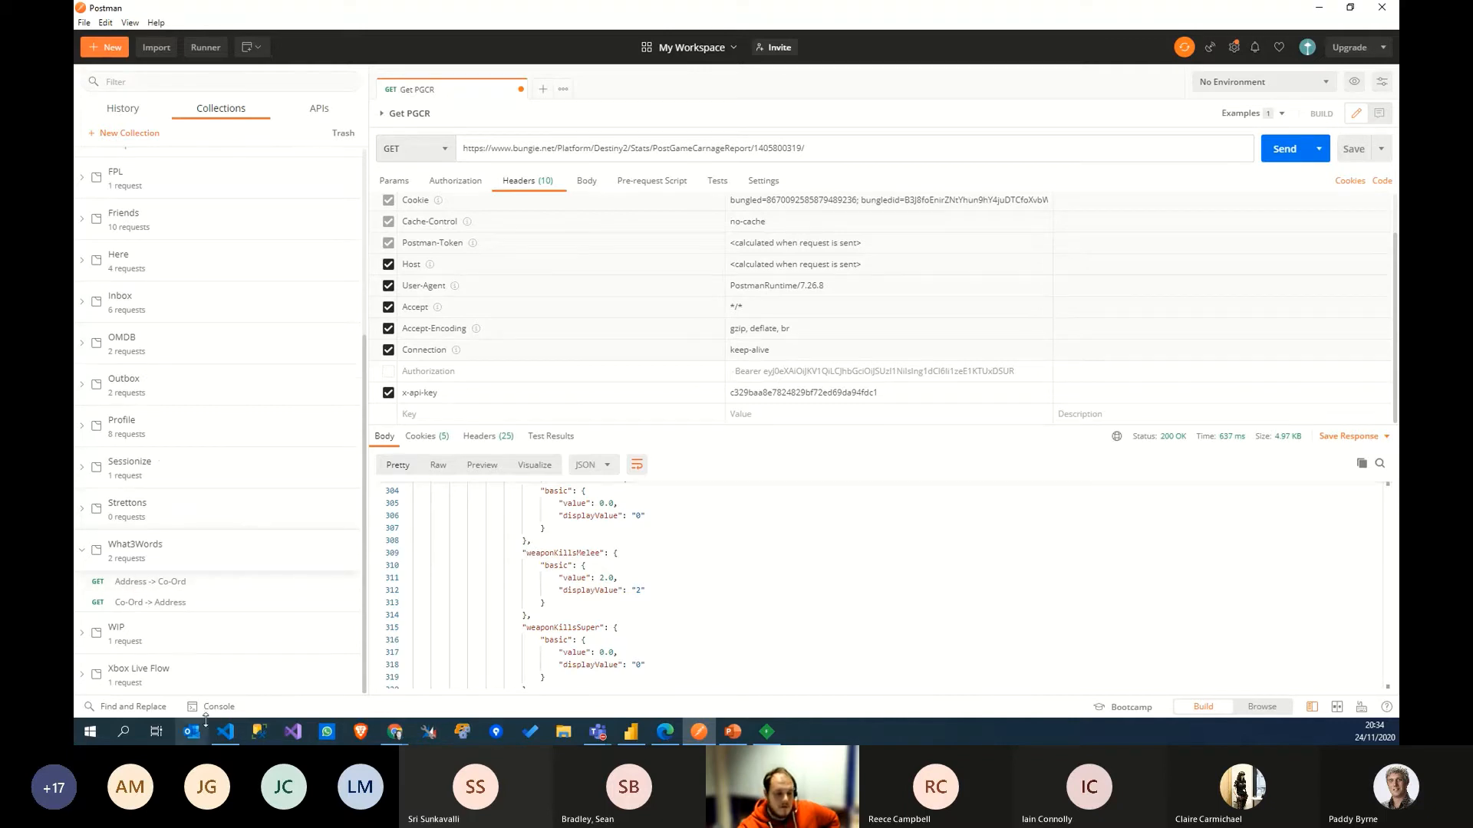
pyautogui.click(161, 589)
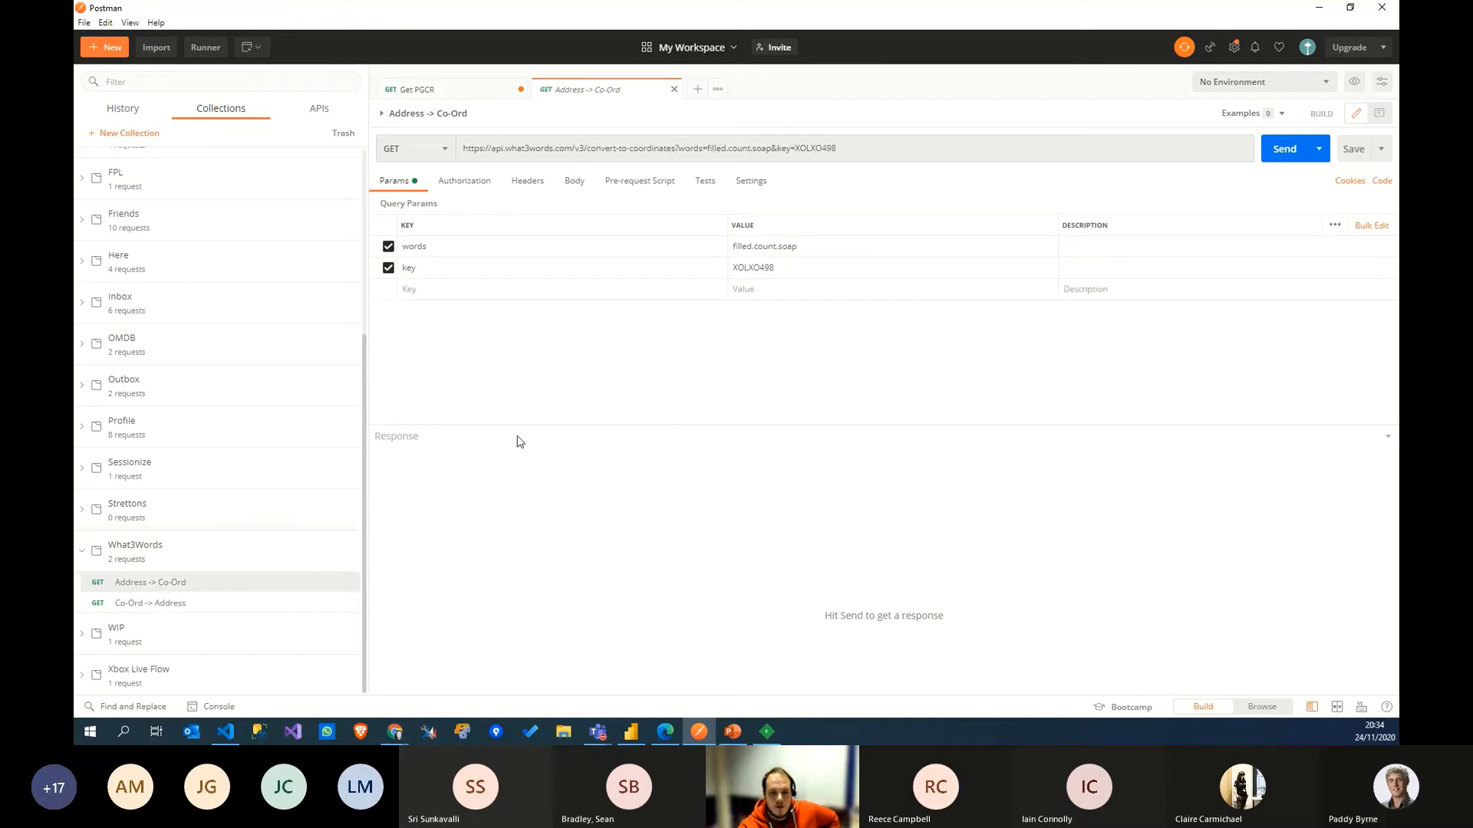
# Step: Examine the Address -> Co-Ord request URL from the API host through to its key parameter
pyautogui.moveTo(522, 149); pyautogui.dragTo(485, 148)
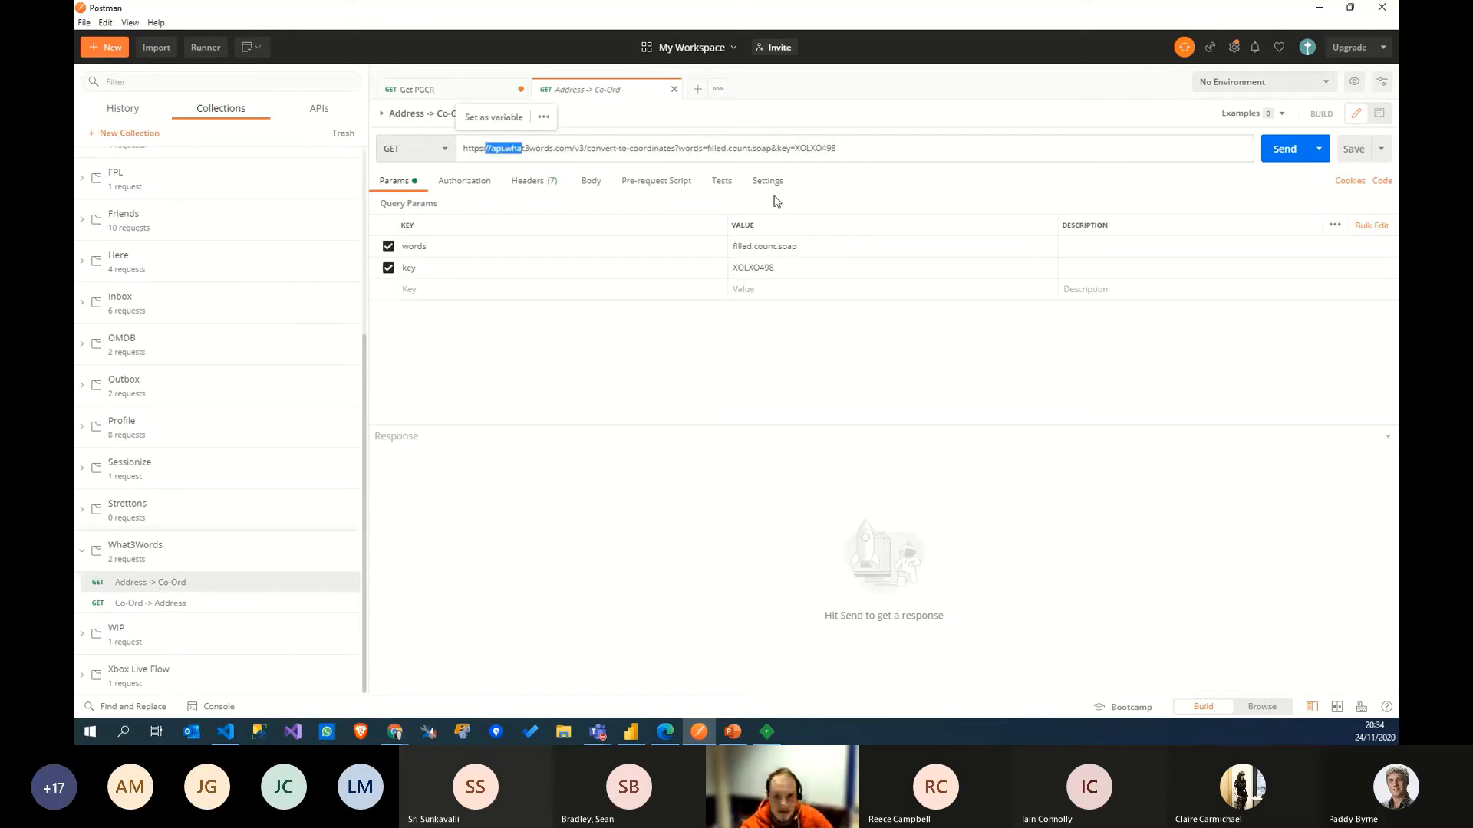
pyautogui.click(511, 154)
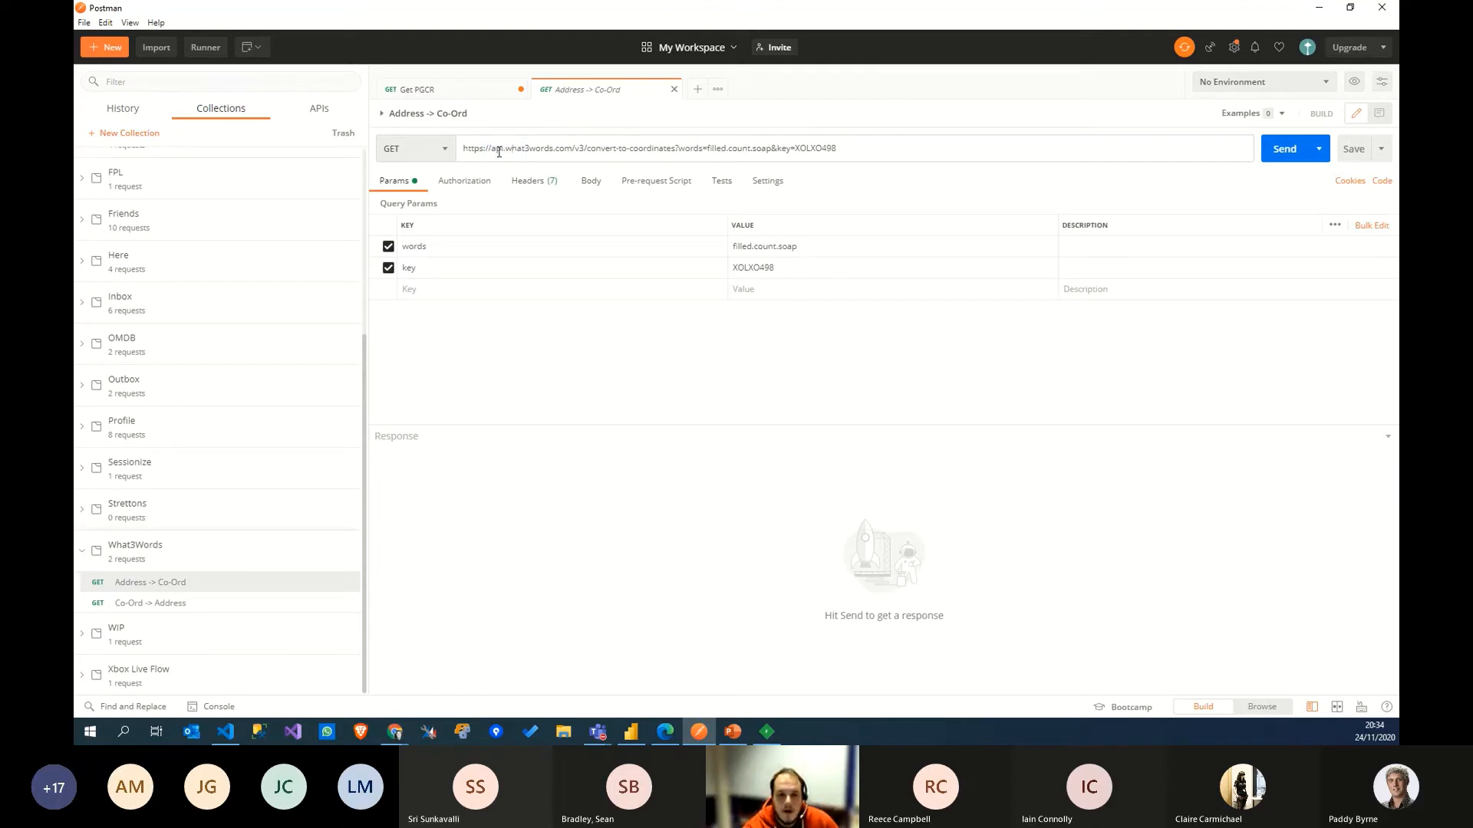
pyautogui.moveTo(494, 152); pyautogui.dragTo(837, 150)
pyautogui.click(845, 154)
# Step: Switch to the API docs in Chrome and examine the API key placeholder and the GET method and URL-encoding tips
pyautogui.moveTo(407, 737)
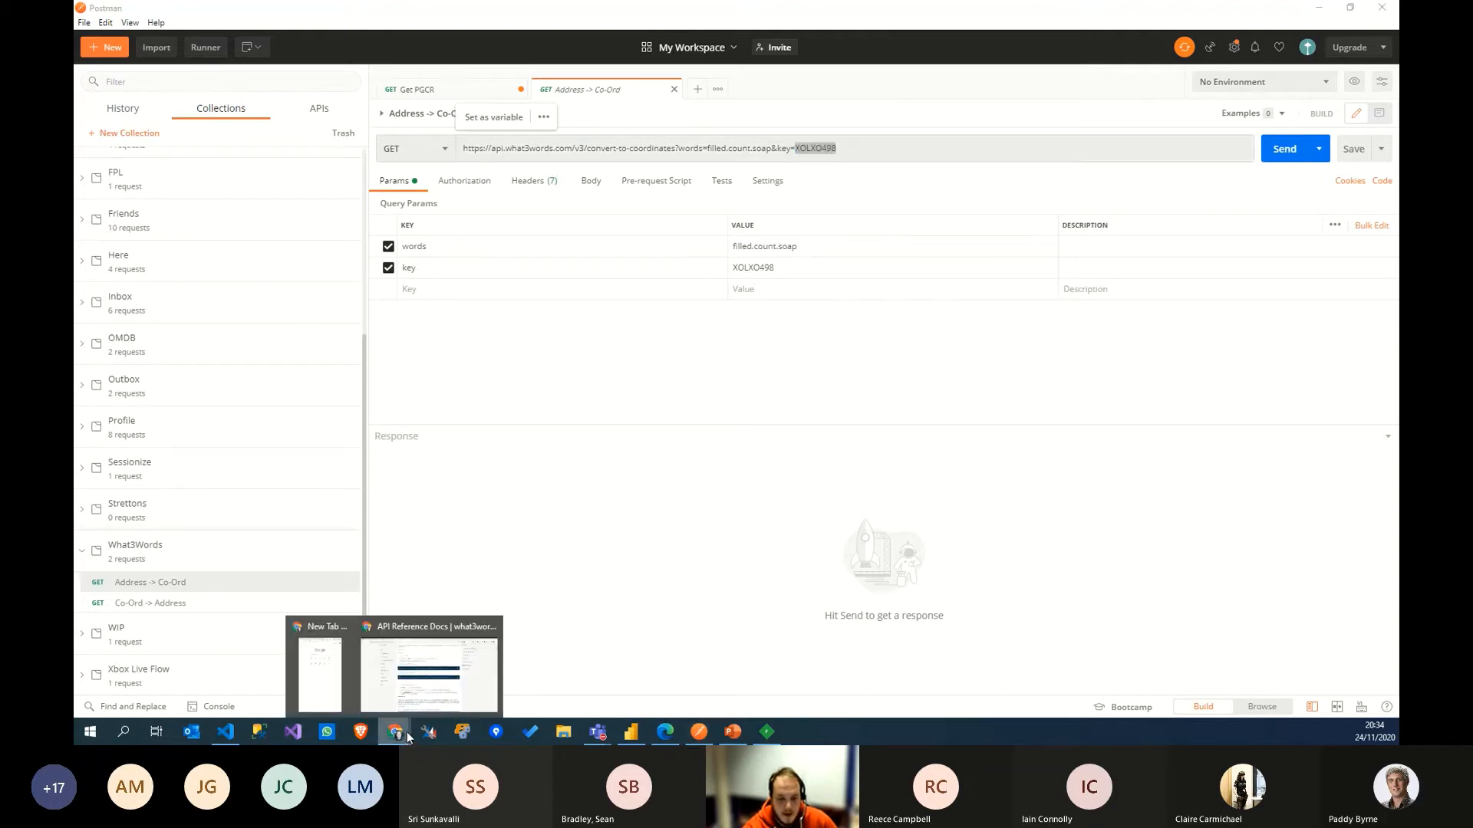
pyautogui.click(411, 684)
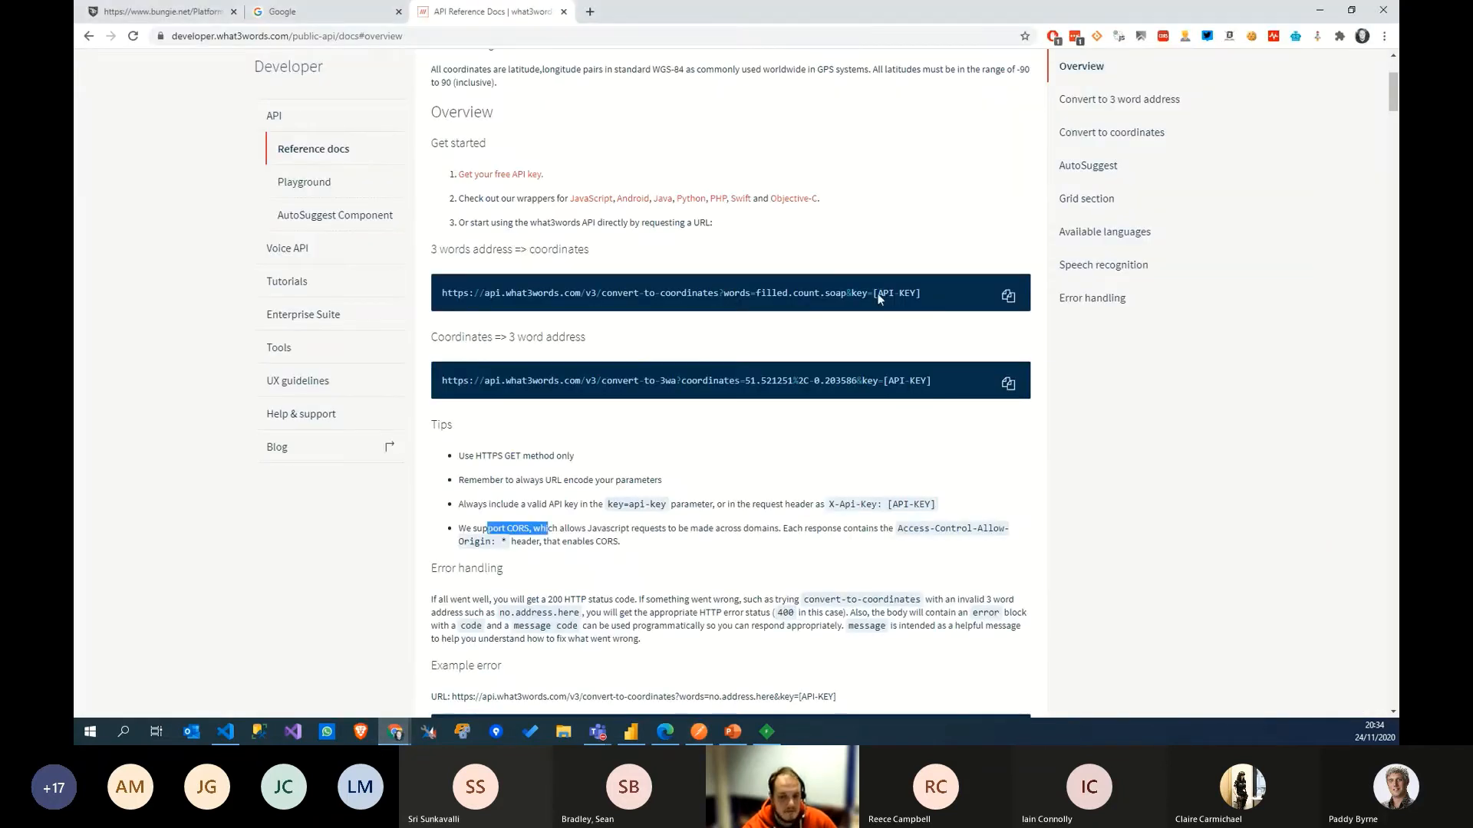
pyautogui.moveTo(875, 295); pyautogui.dragTo(928, 290)
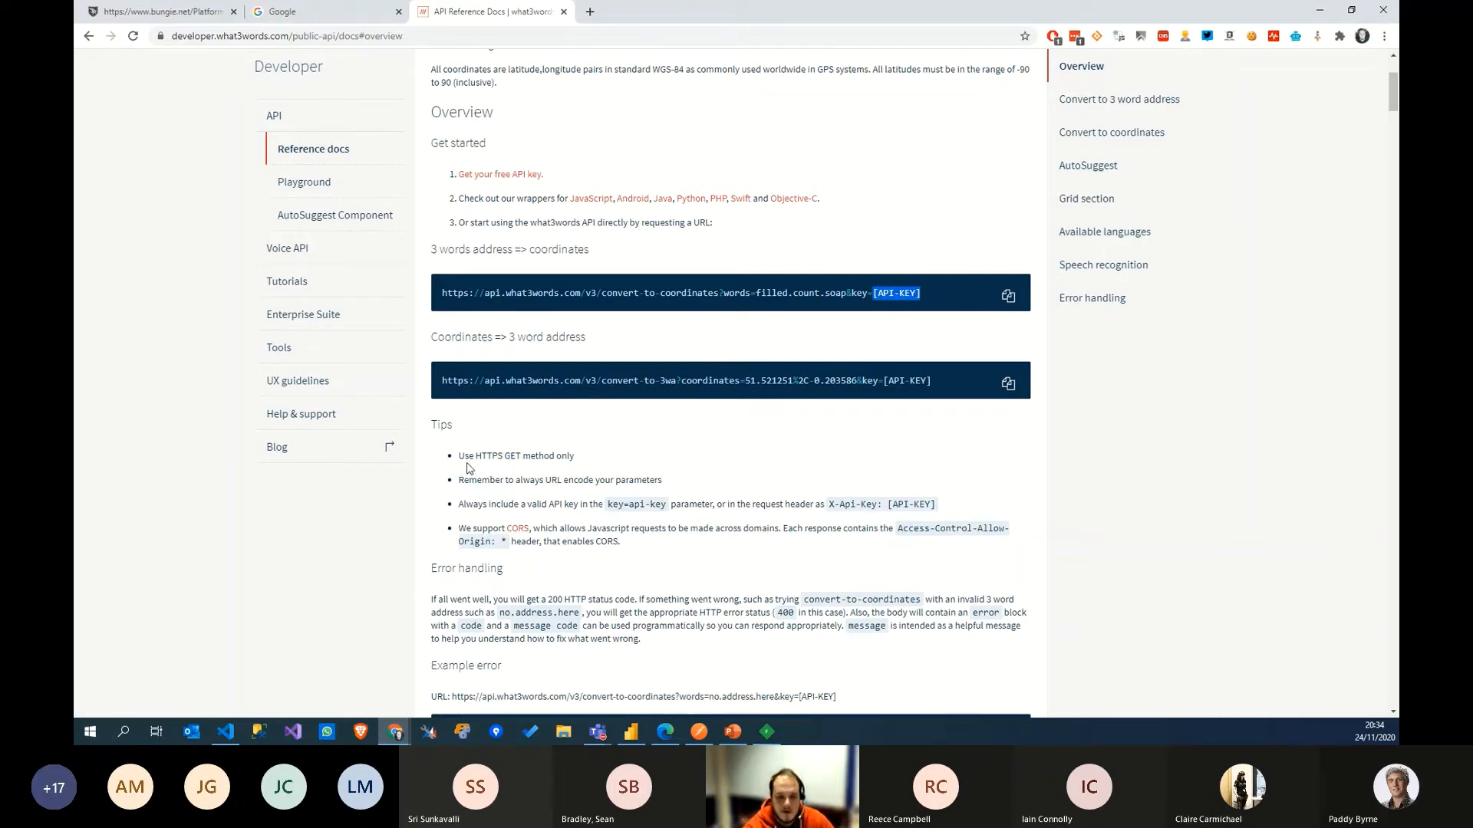
pyautogui.moveTo(465, 458); pyautogui.dragTo(592, 465)
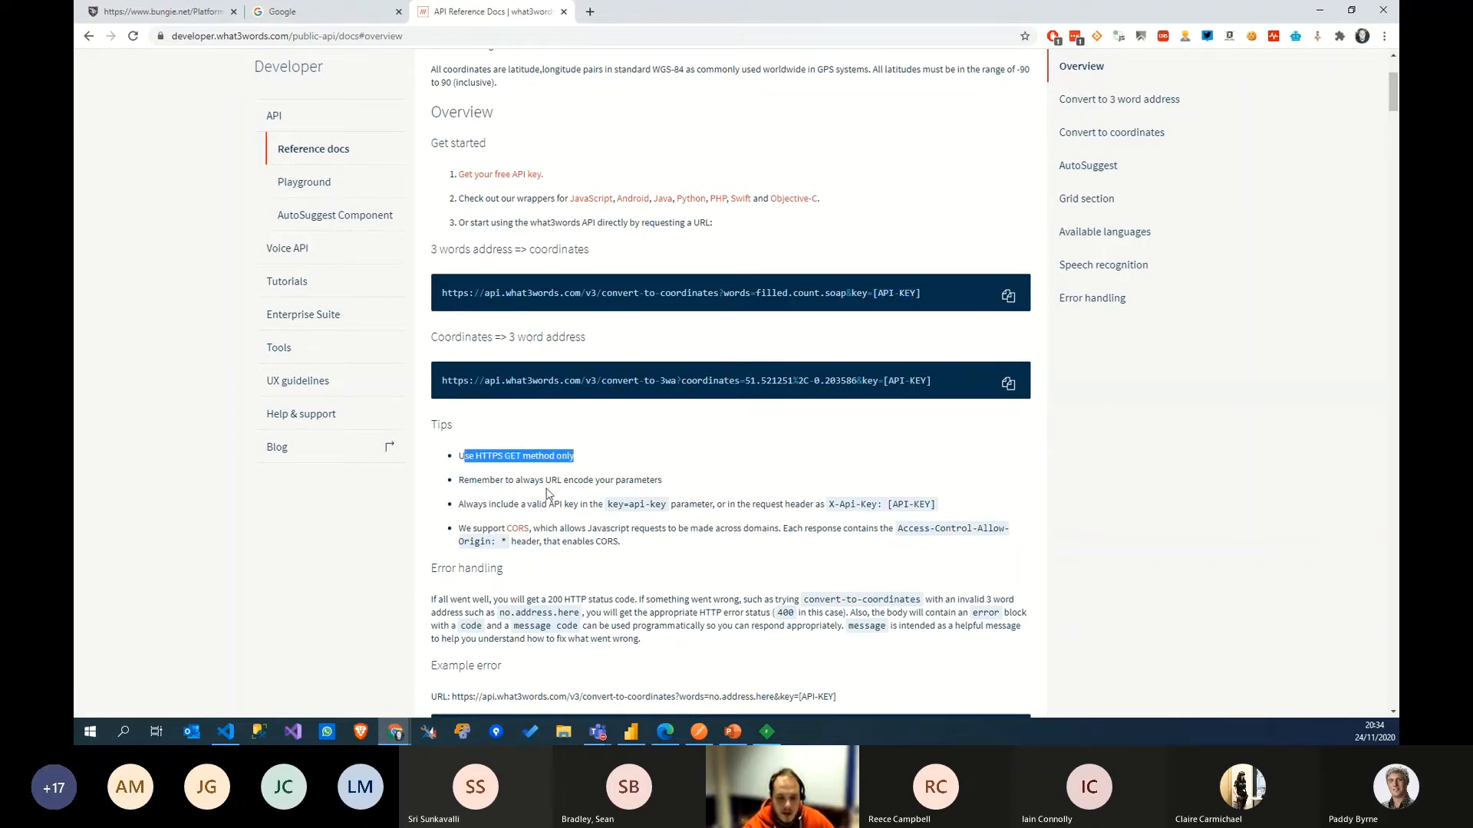
pyautogui.moveTo(476, 482); pyautogui.dragTo(662, 482)
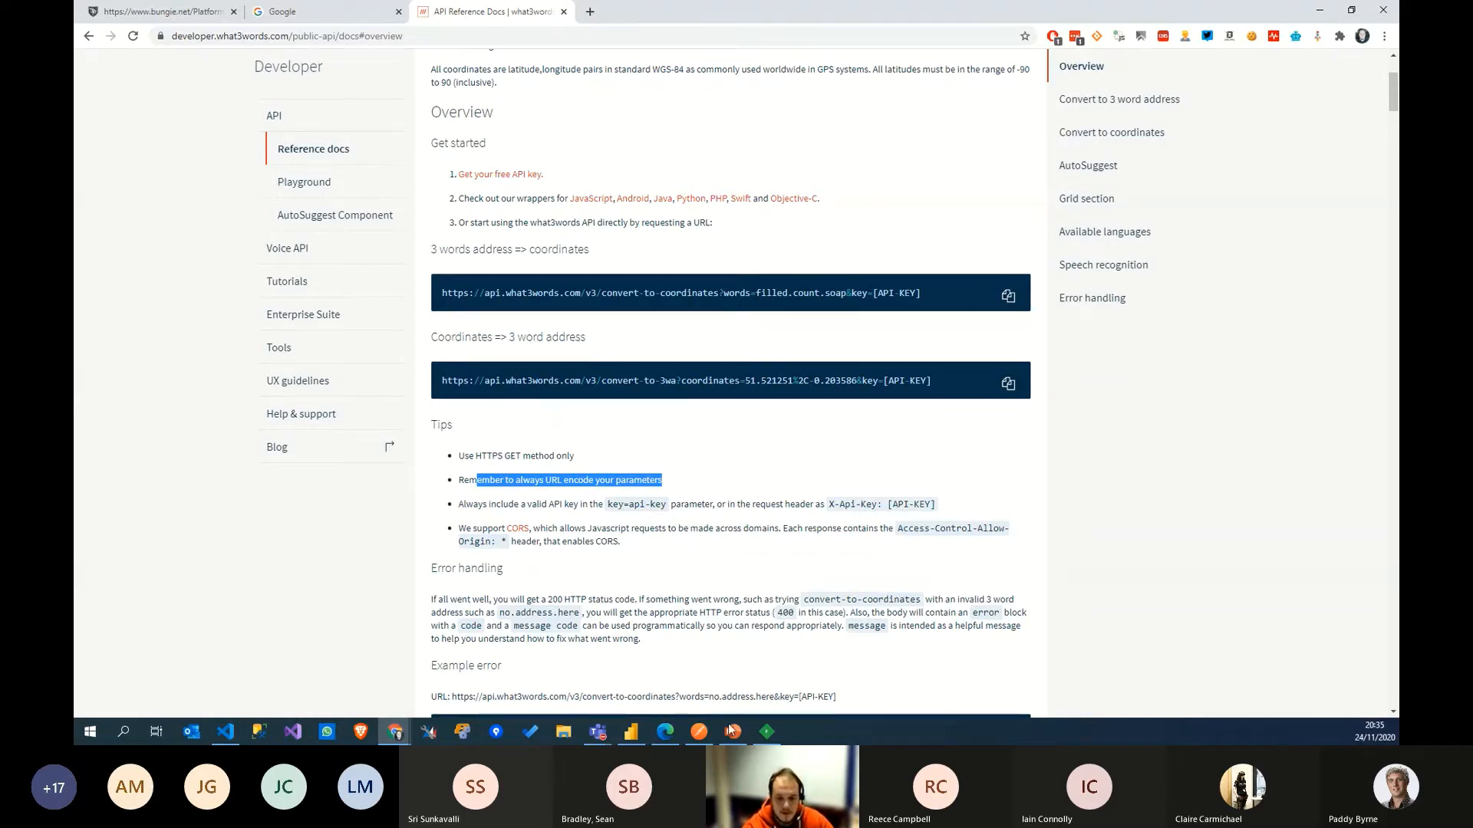
# Step: Send the Address -> Co-Ord request in Postman, close the extra application running in the background, and resend the request
pyautogui.click(698, 731)
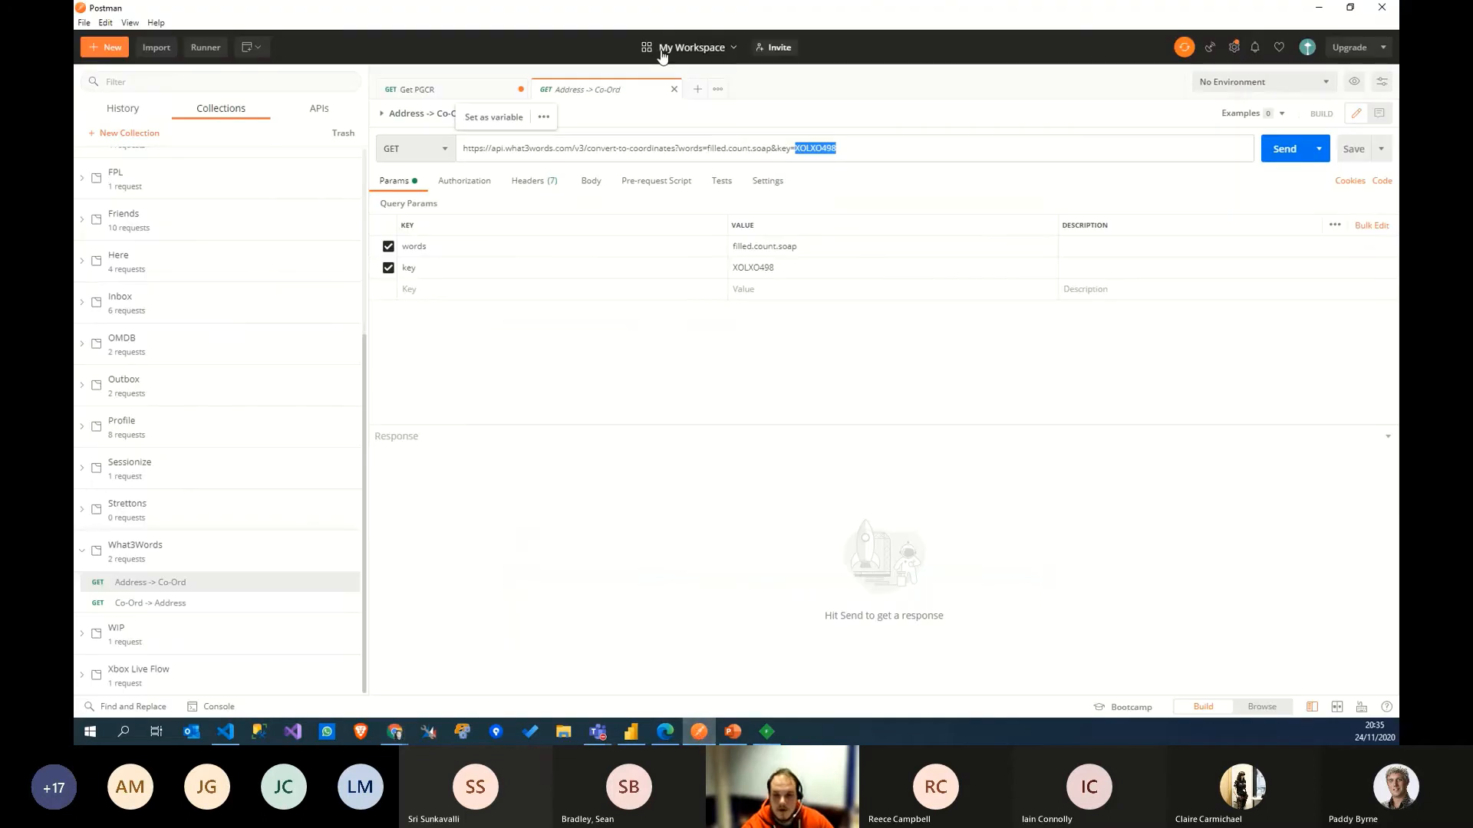
pyautogui.click(1280, 148)
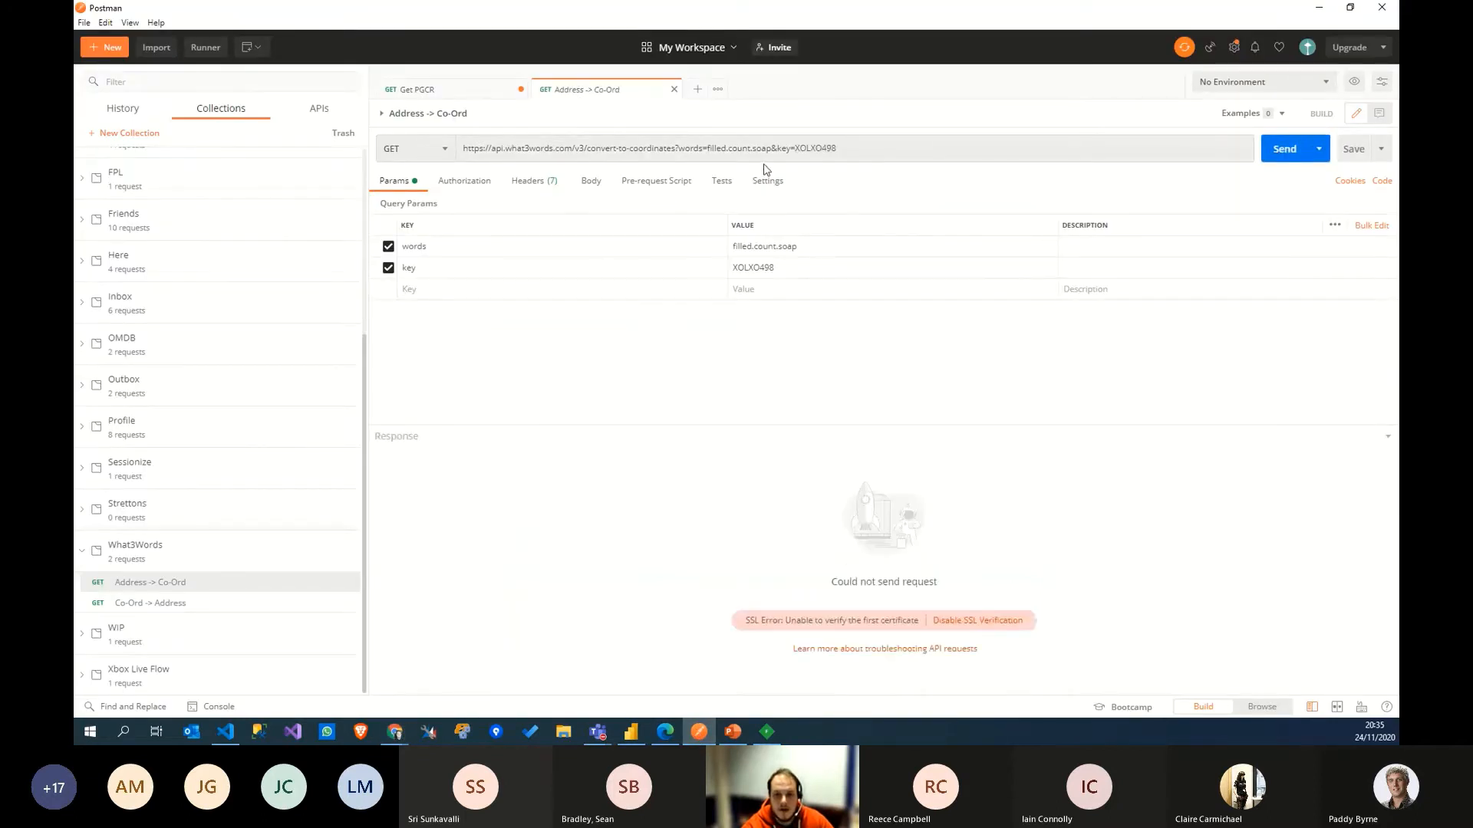
pyautogui.click(762, 733)
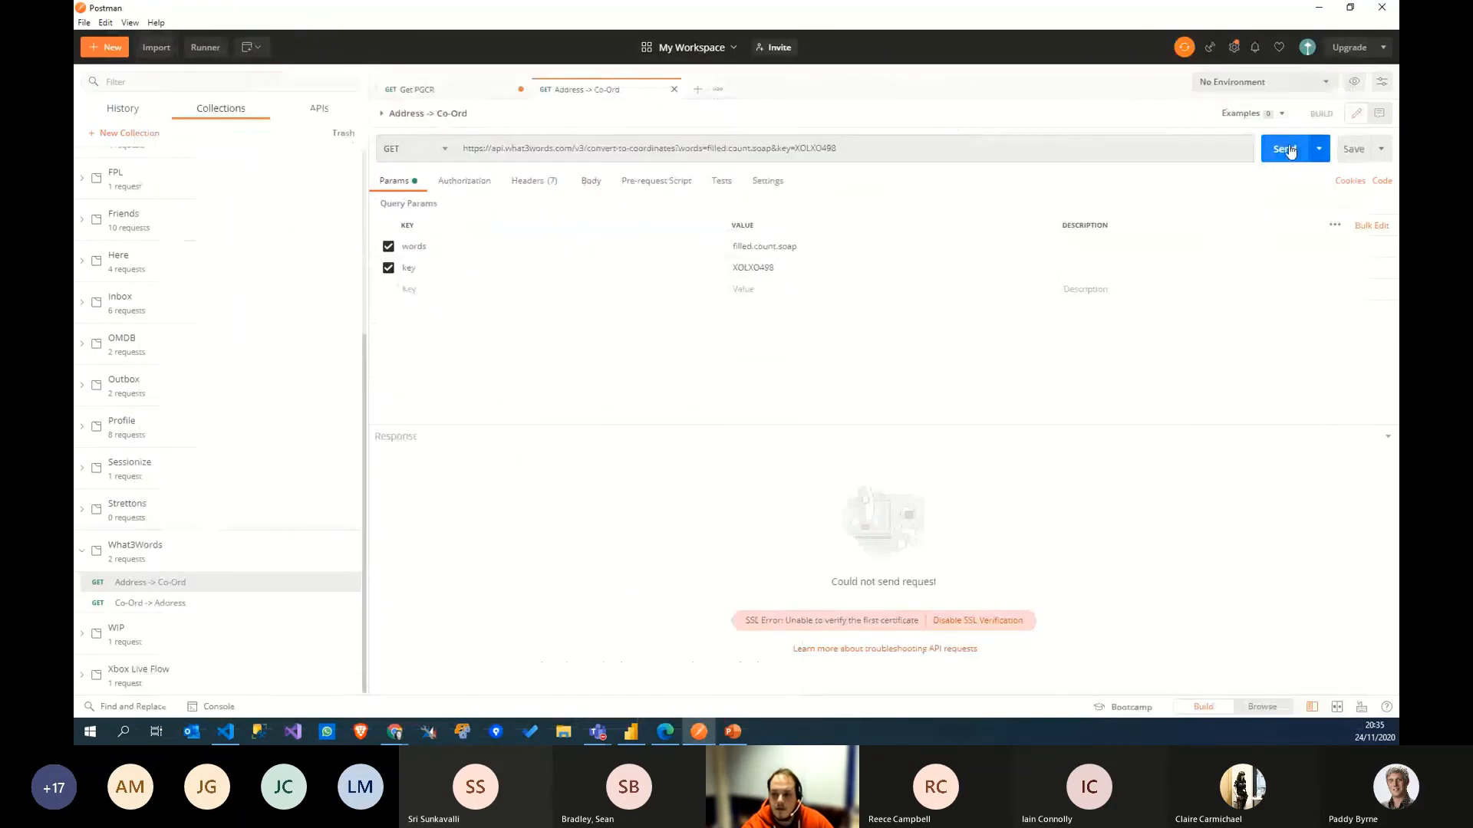
pyautogui.click(1284, 148)
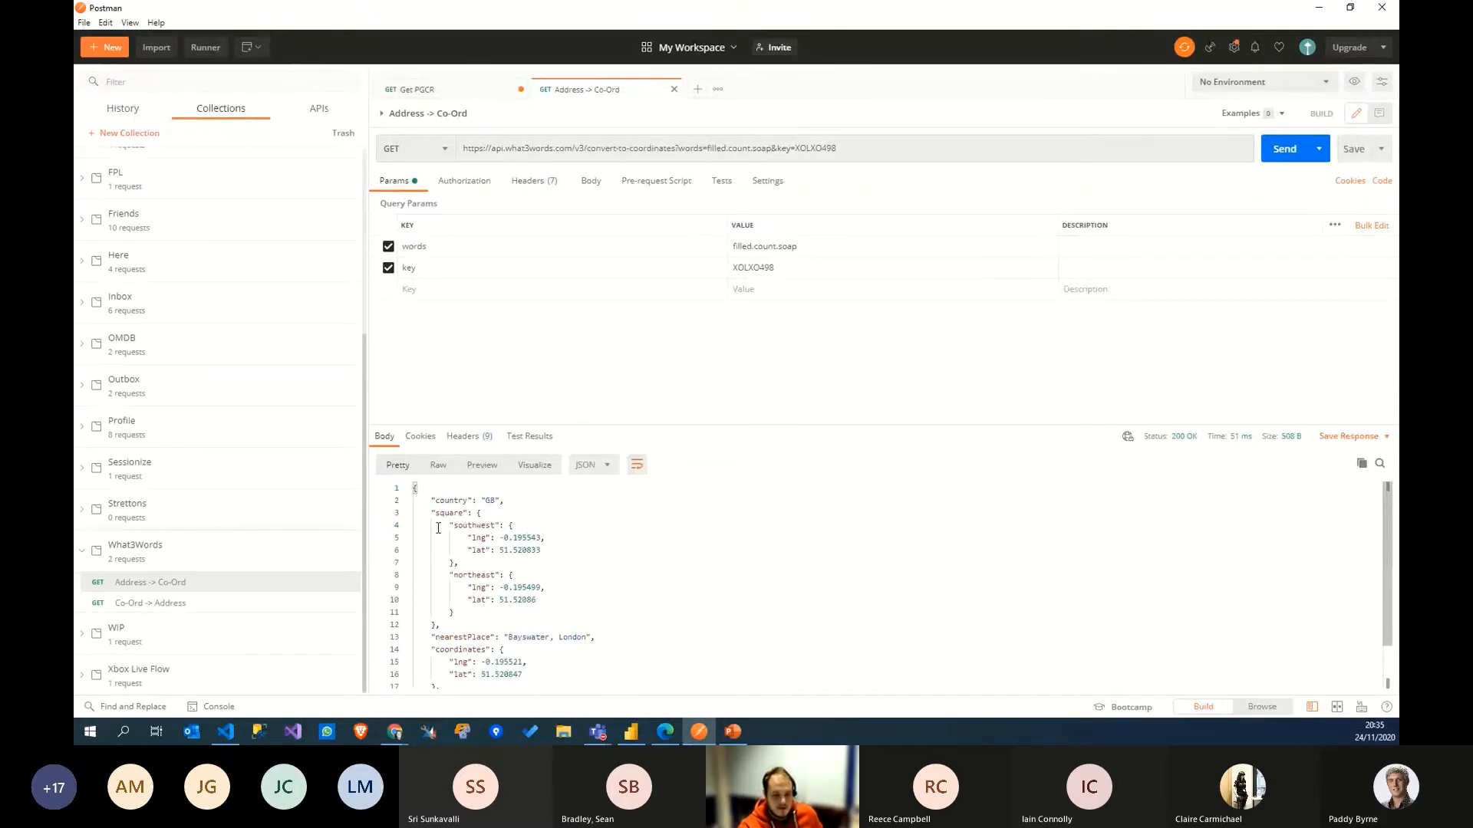
# Step: Examine the JSON response, including the square corners, nearest place and coordinates
pyautogui.moveTo(438, 529); pyautogui.dragTo(610, 576)
pyautogui.scroll(-1, 538, 609)
pyautogui.scroll(-1, 539, 602)
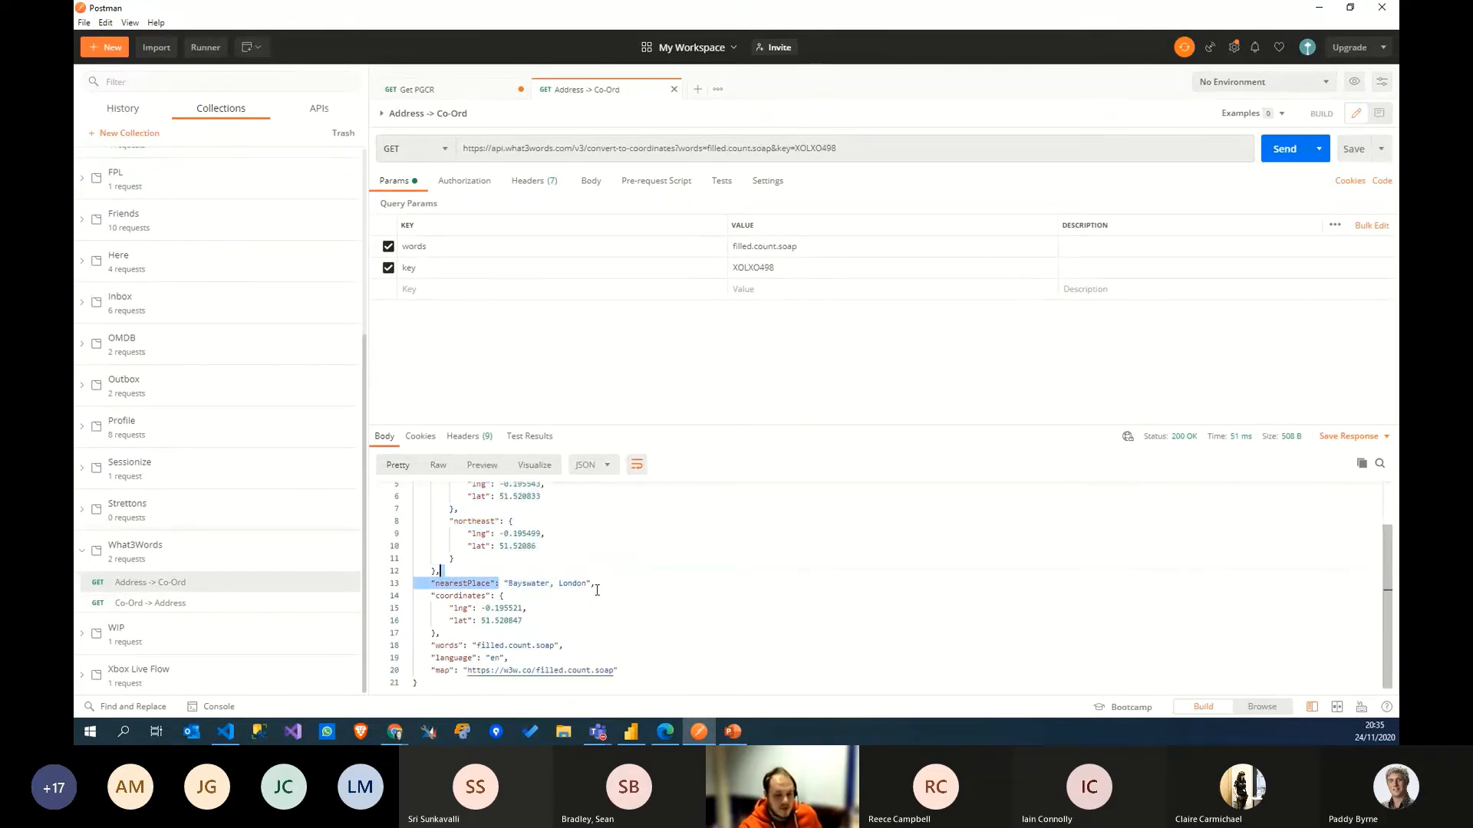
pyautogui.moveTo(450, 607); pyautogui.dragTo(564, 619)
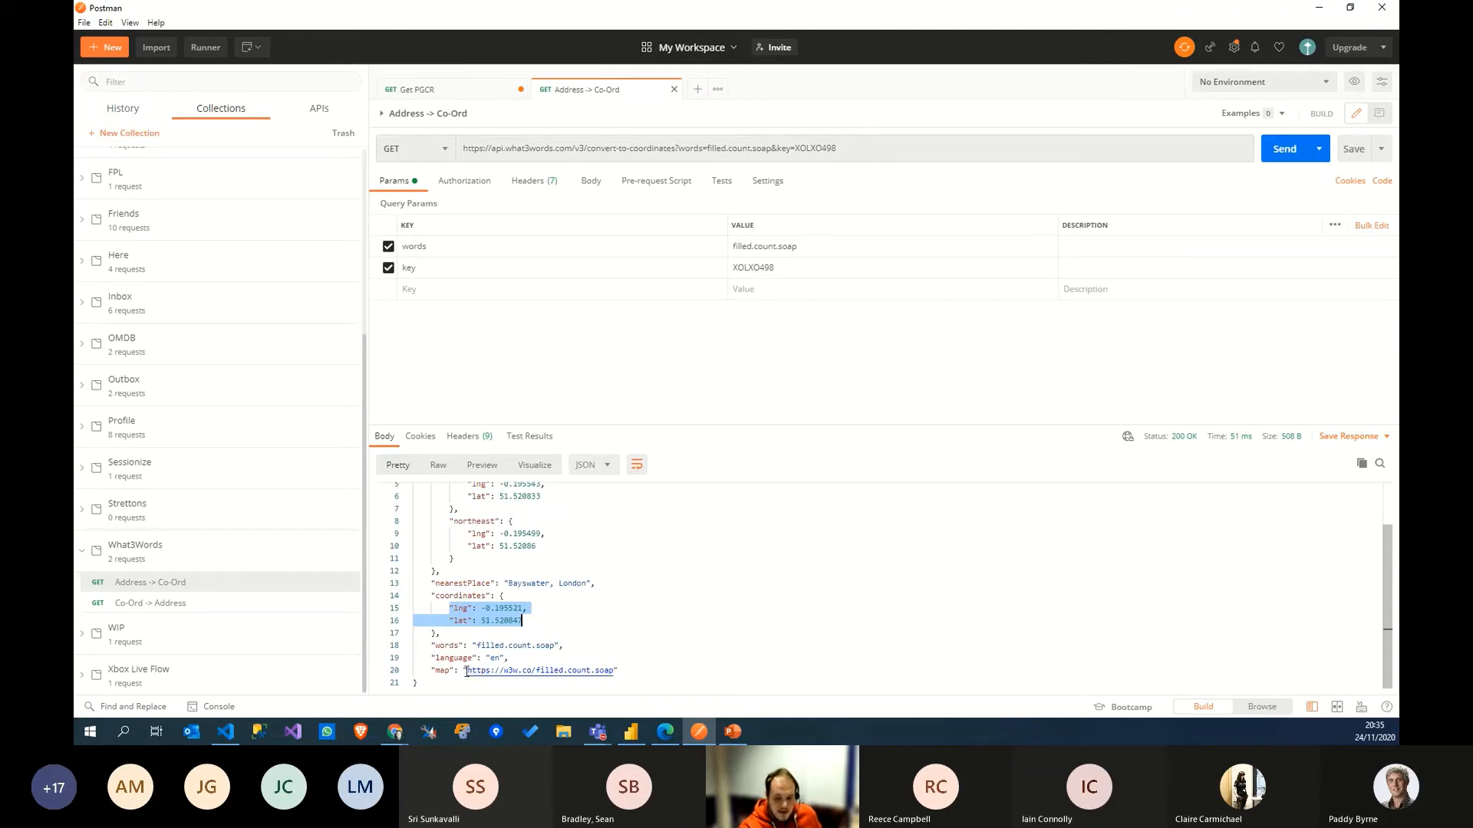
pyautogui.moveTo(466, 672); pyautogui.dragTo(616, 670)
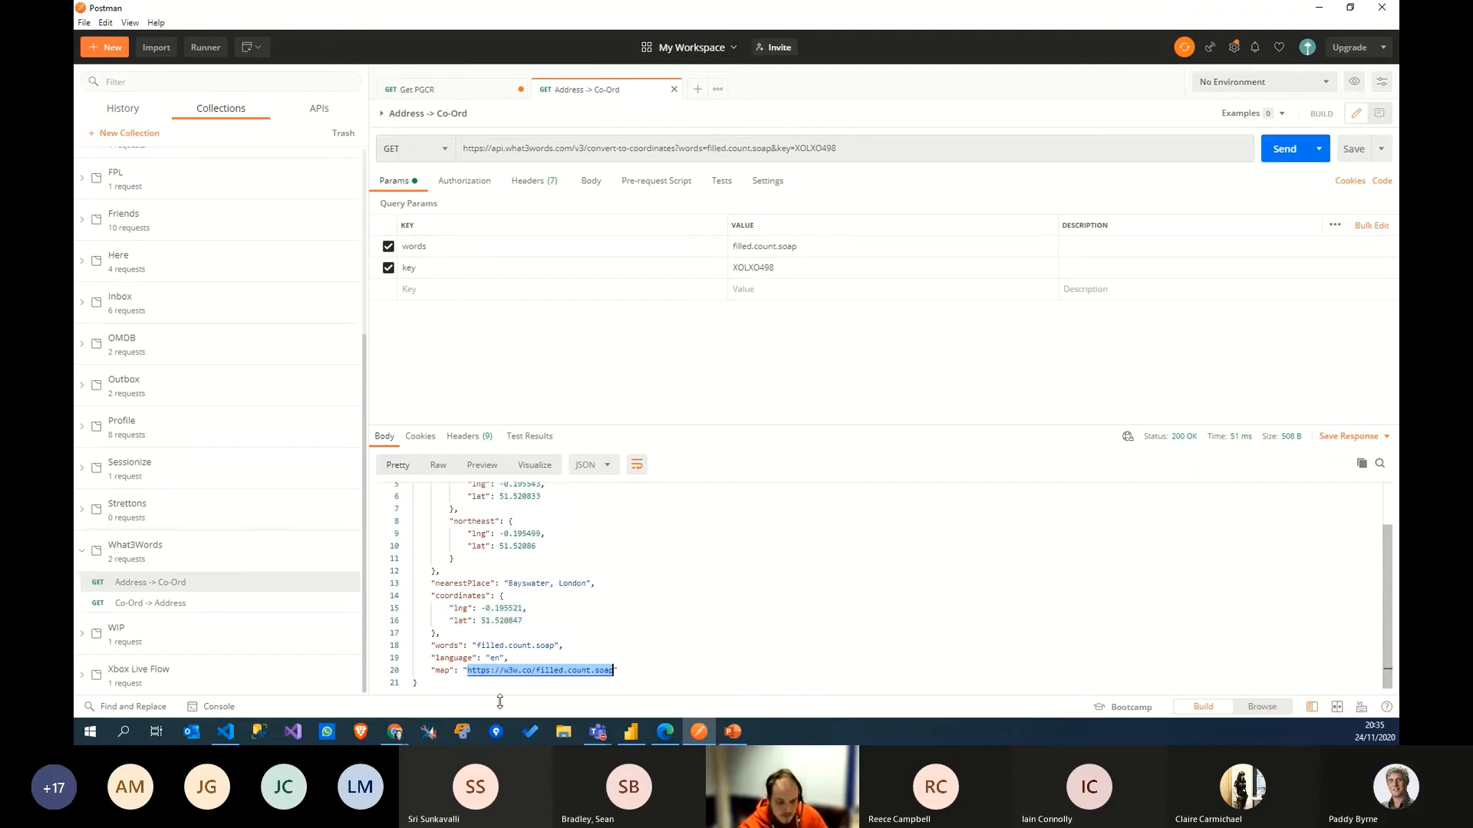
pyautogui.hotkey('ctrl', 'c')
pyautogui.moveTo(395, 732)
pyautogui.click(424, 677)
pyautogui.hotkey('ctrl', 't')
pyautogui.hotkey('ctrl', 'v')
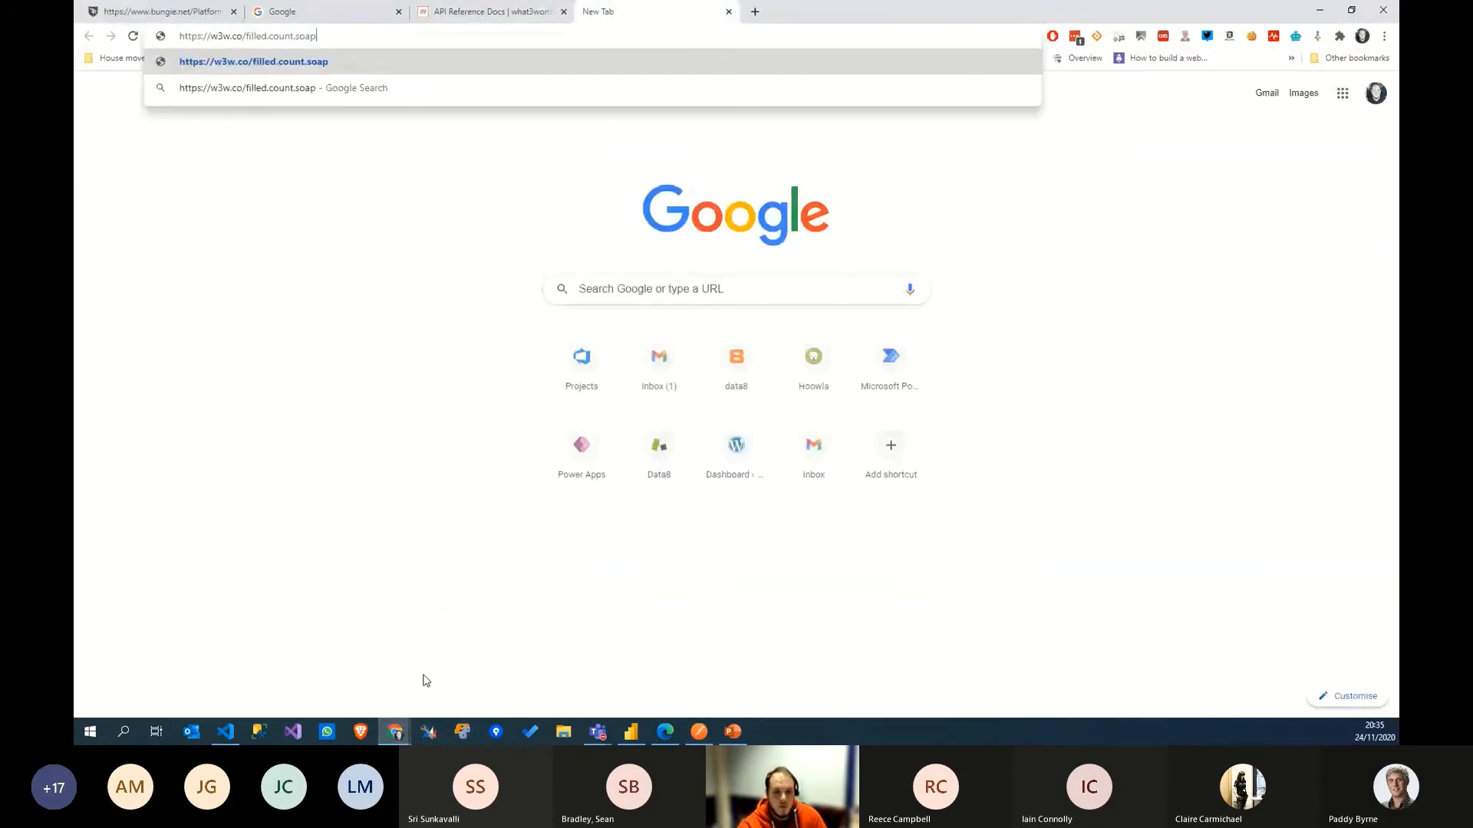
pyautogui.press('Return')
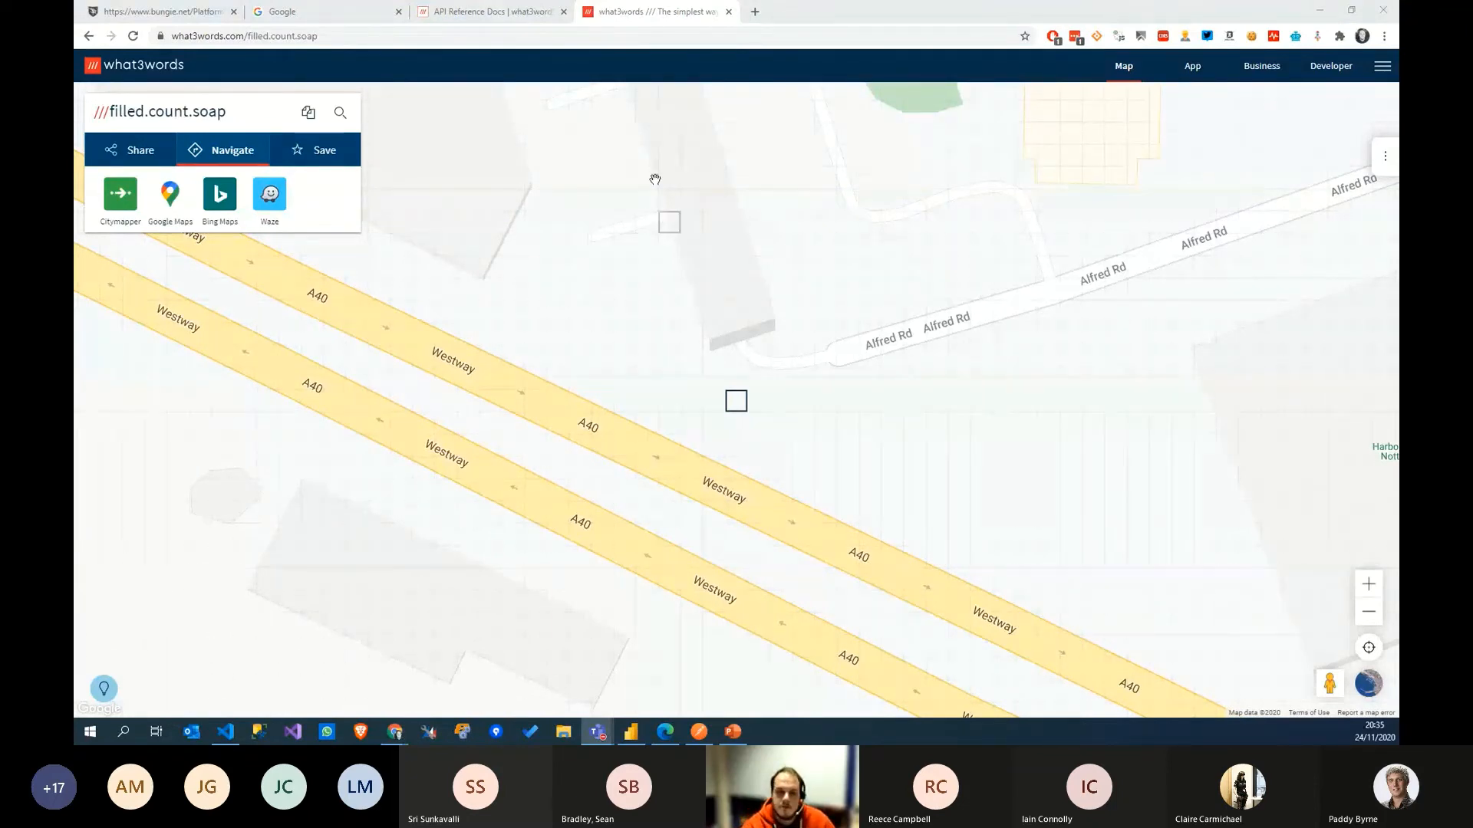
# Step: Bring the Power Automate custom connectors page into the Chrome window with the API docs and reload it
pyautogui.click(519, 12)
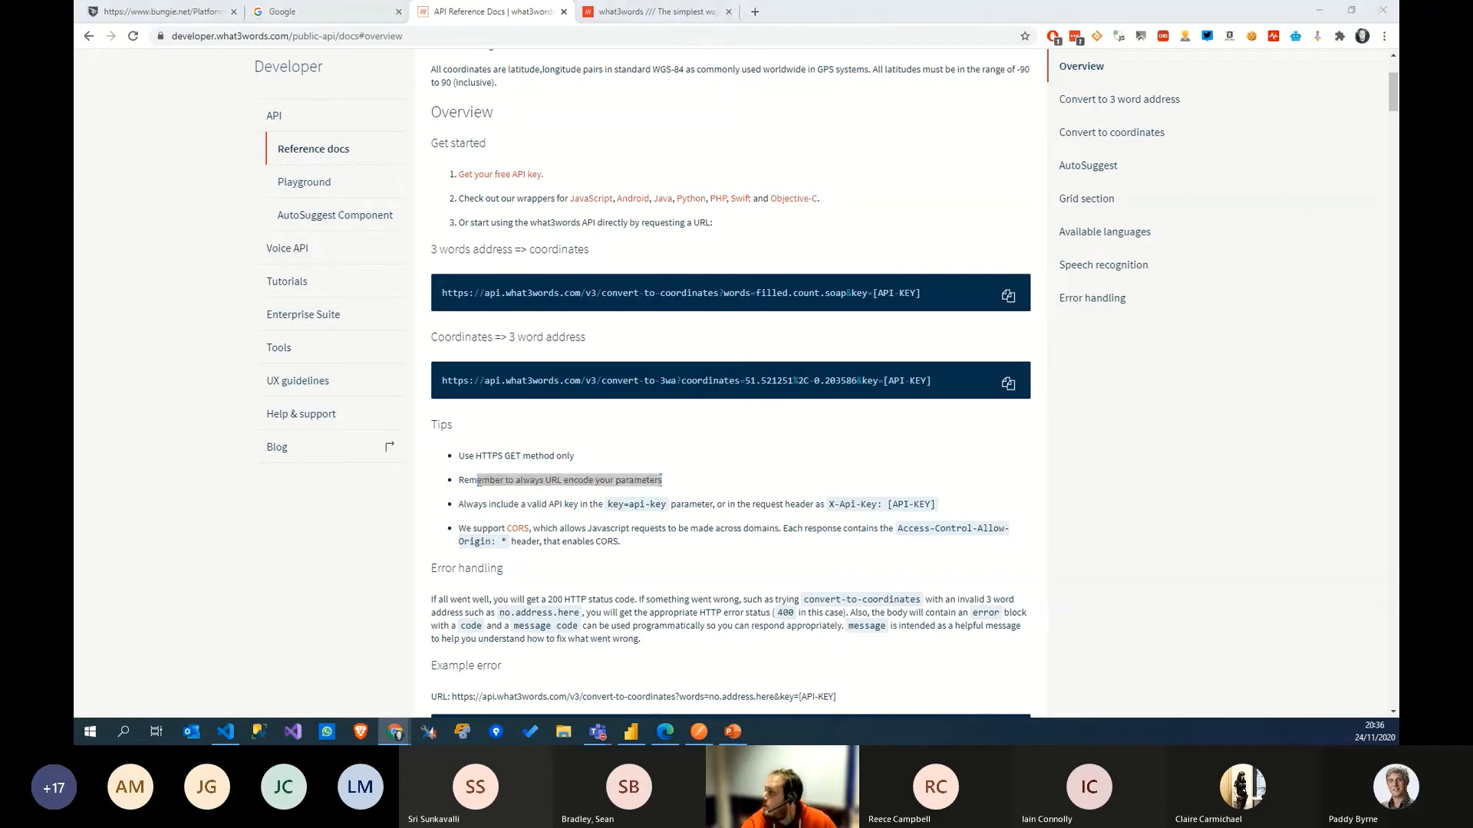
pyautogui.moveTo(714, 740); pyautogui.dragTo(752, 15)
pyautogui.click(133, 36)
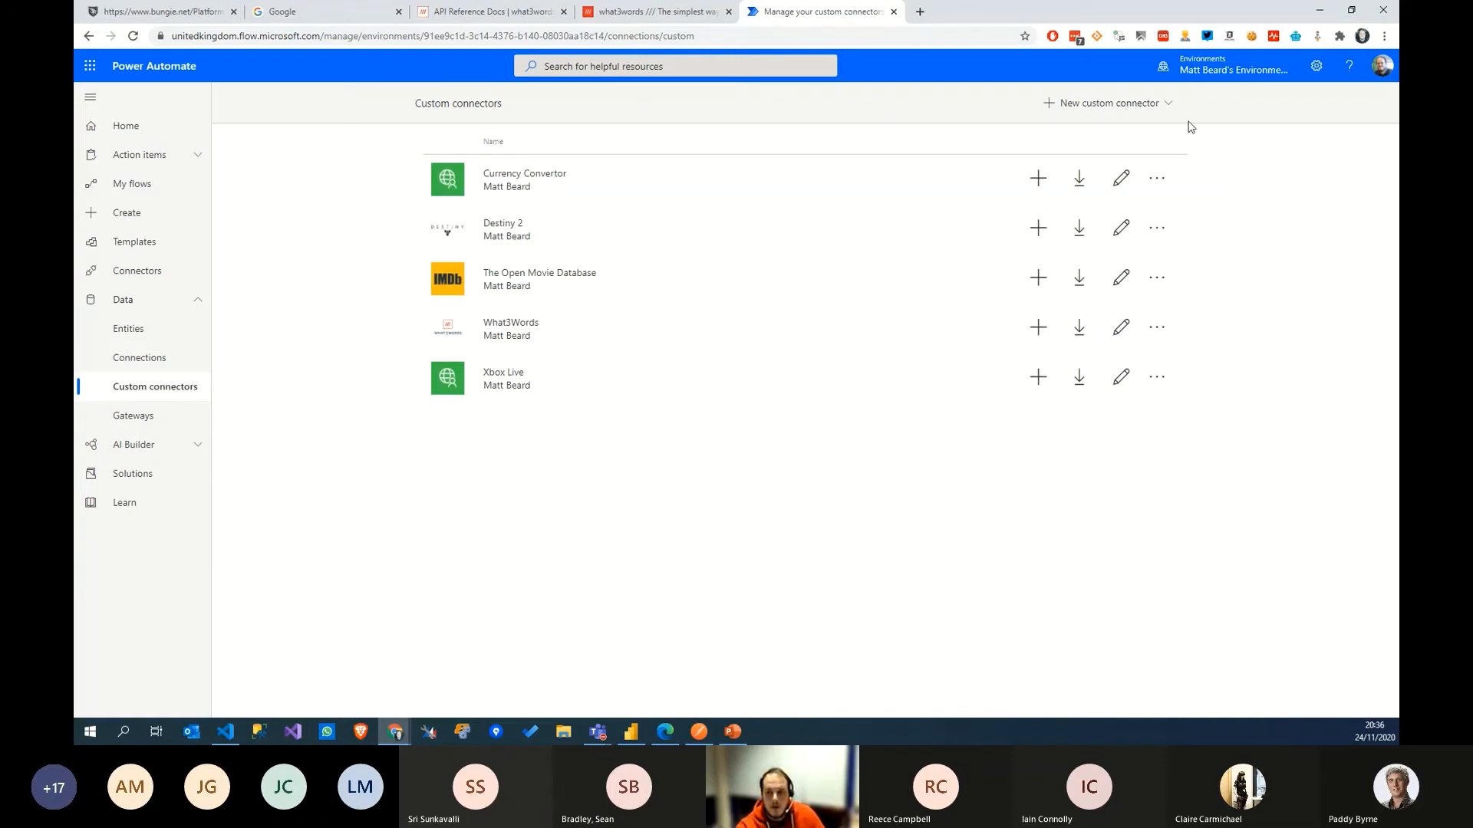
# Step: Review the ways to create a custom connector, and open the export options for the What3Words collection in Postman
pyautogui.click(1131, 103)
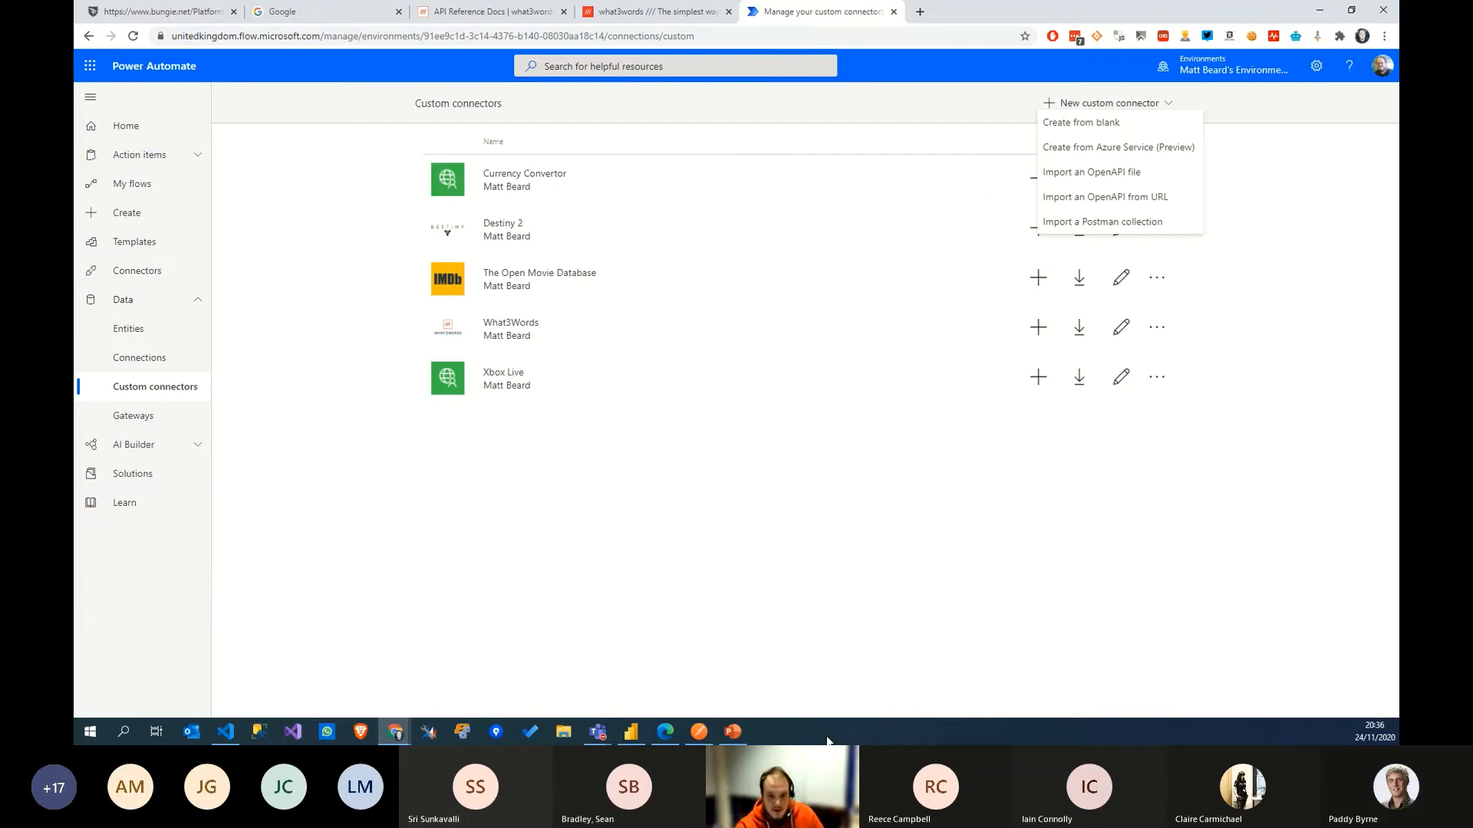
pyautogui.click(699, 732)
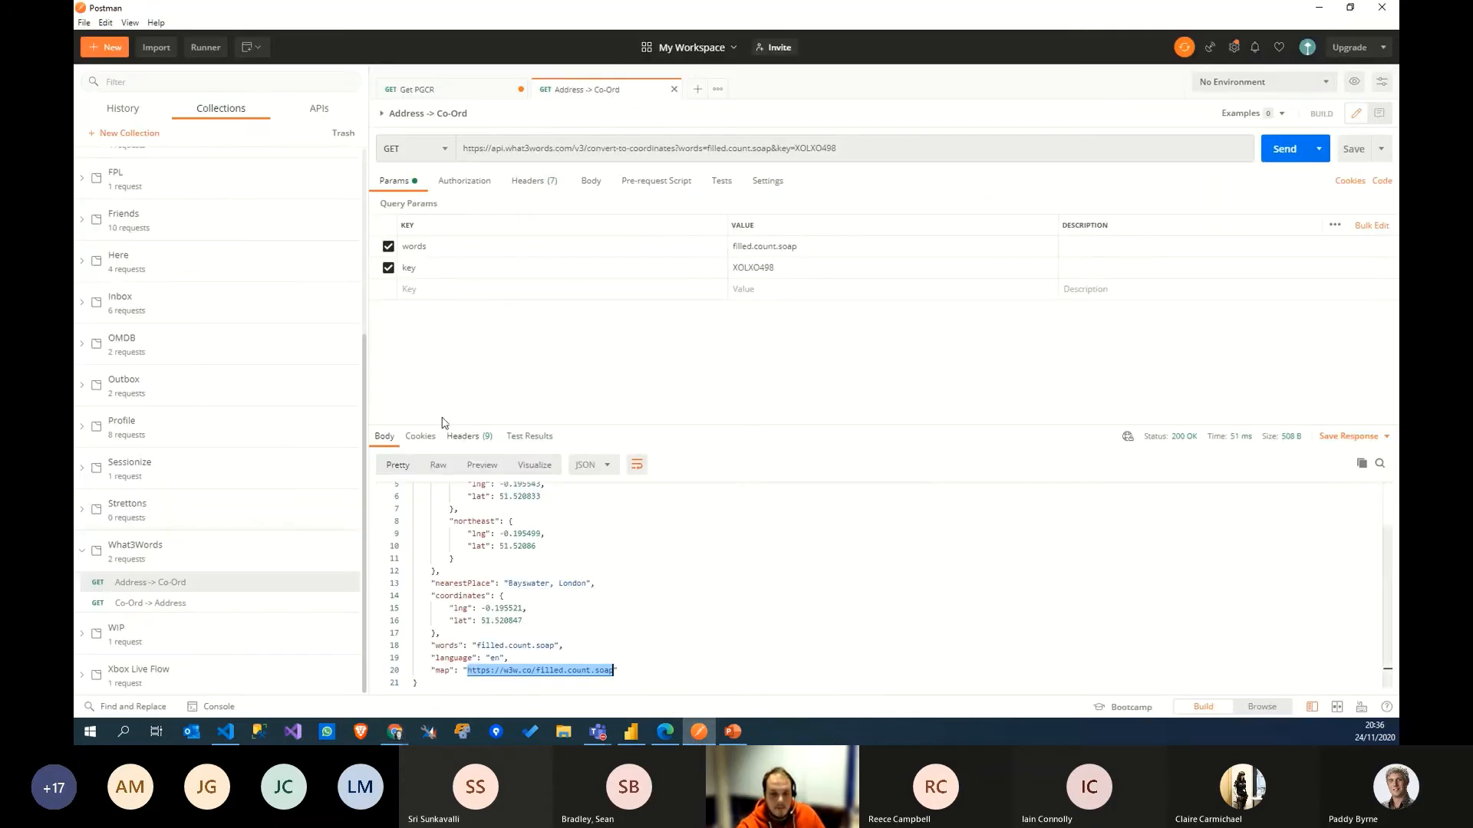
pyautogui.rightClick(136, 564)
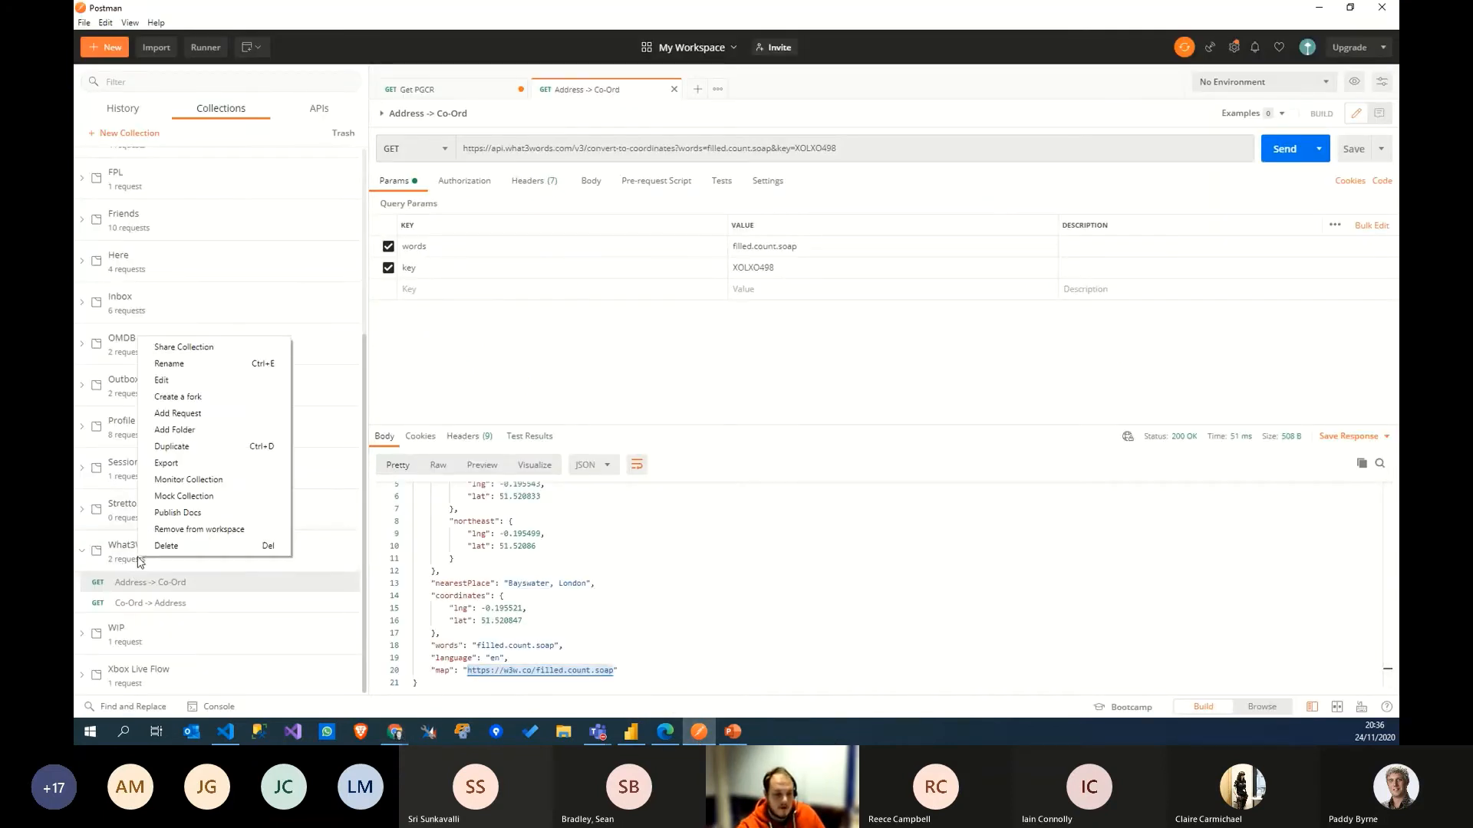
pyautogui.click(173, 467)
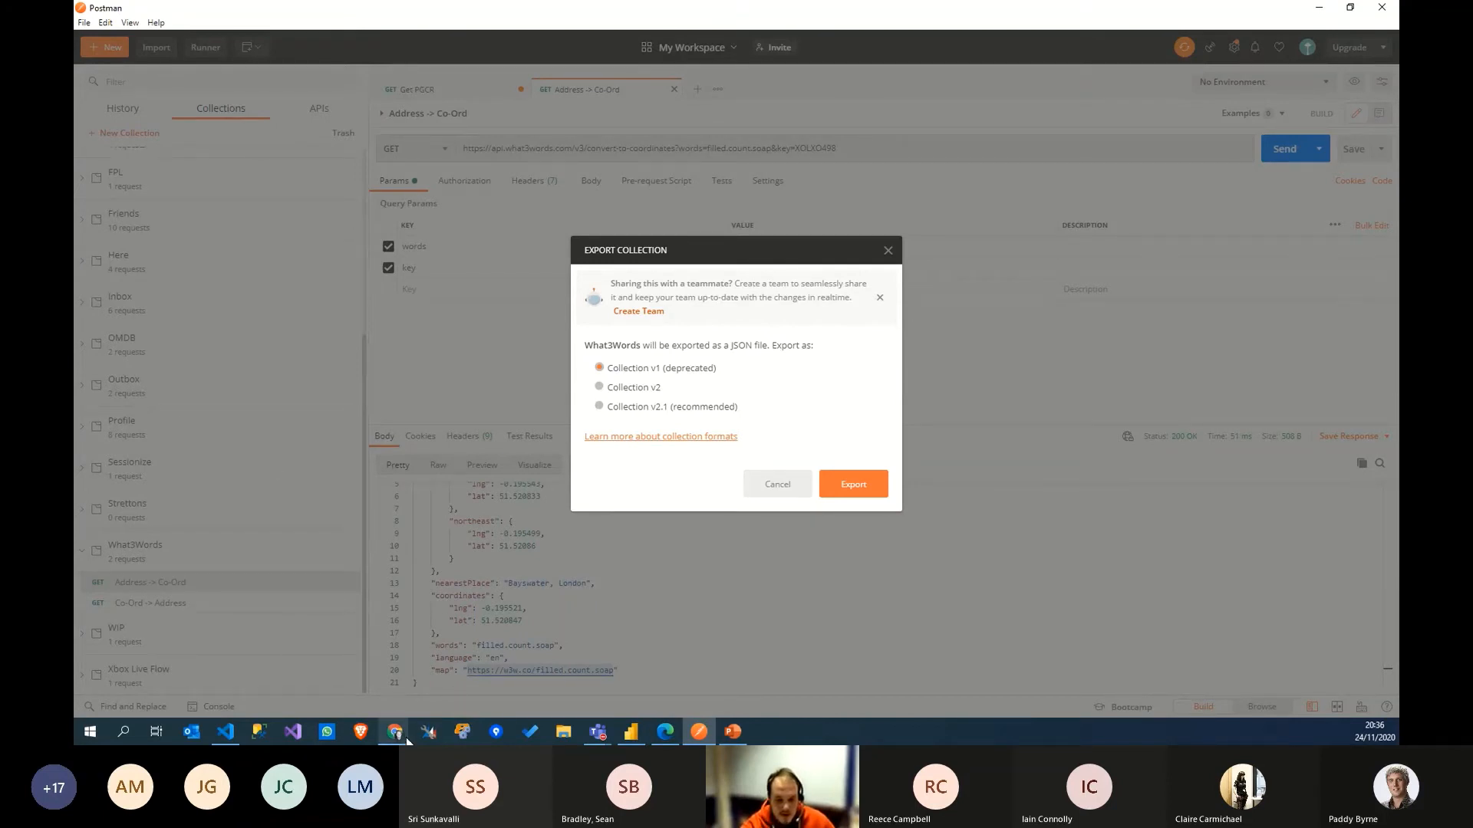
# Step: Open Power Automate's Postman collection import form to check the required V1 format, and close the export dialog in Postman without exporting
pyautogui.moveTo(407, 738)
pyautogui.click(445, 689)
pyautogui.click(1092, 223)
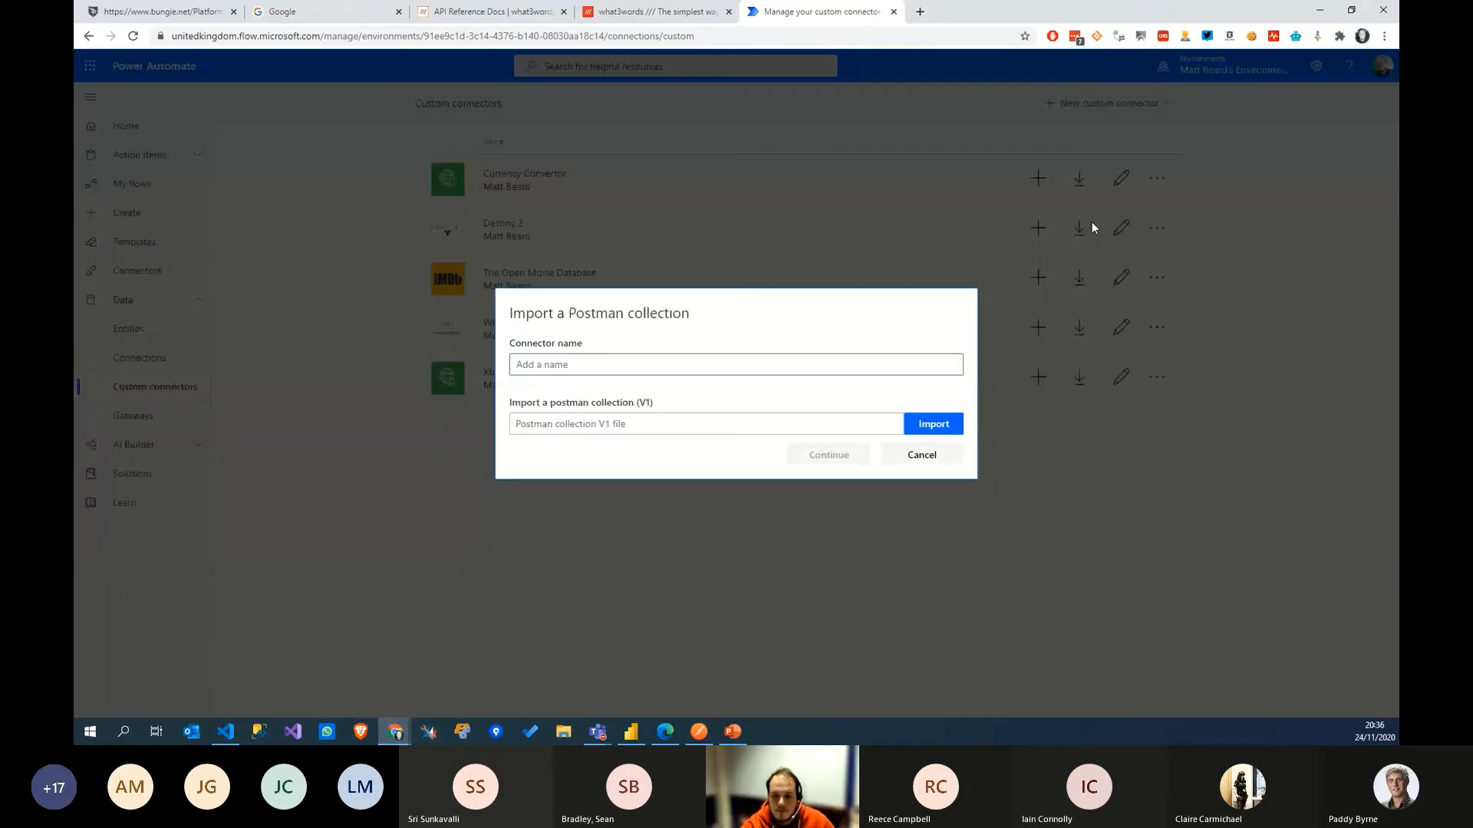
pyautogui.moveTo(511, 406); pyautogui.dragTo(711, 408)
pyautogui.click(704, 735)
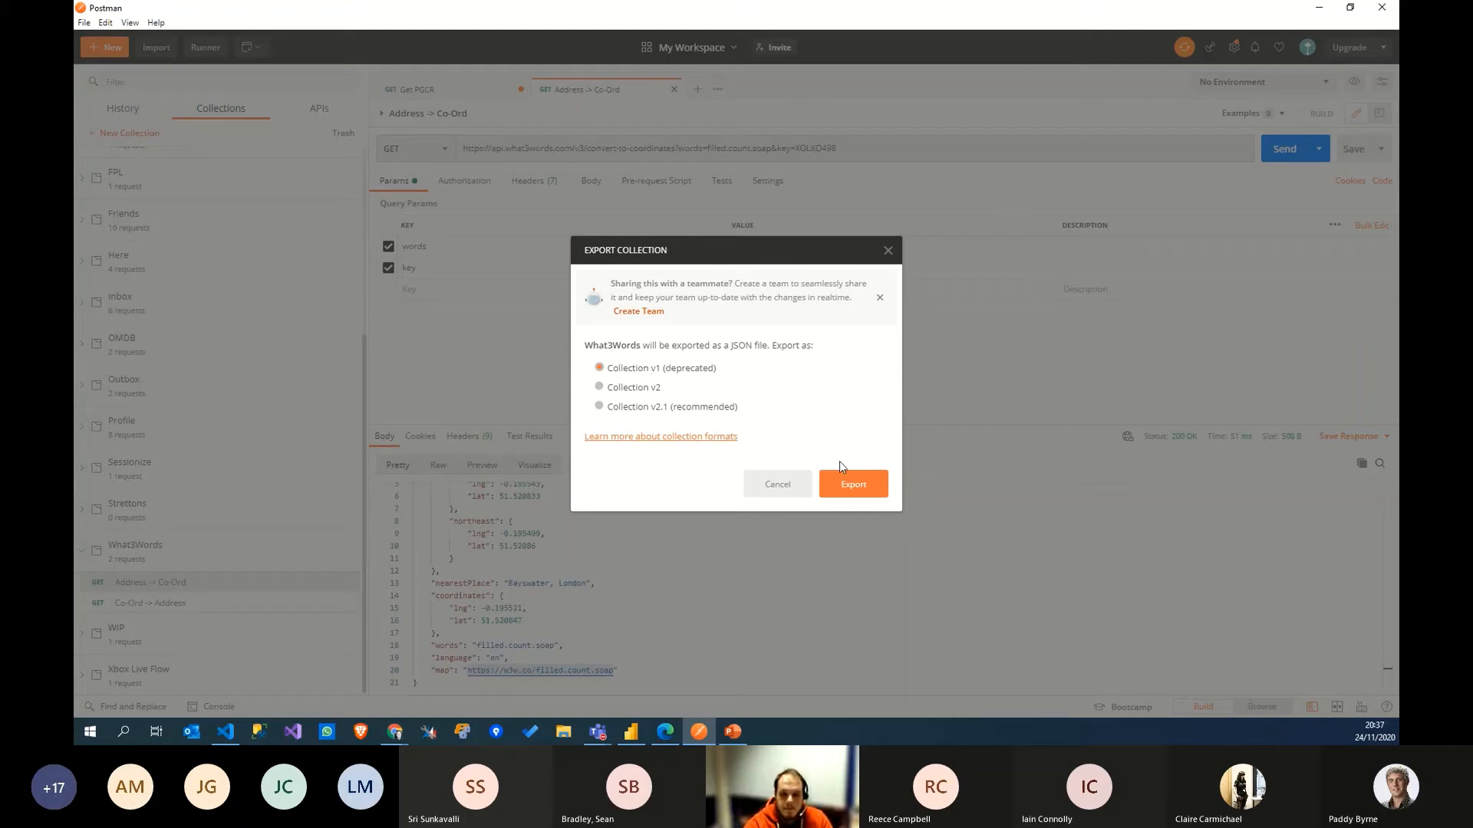
pyautogui.click(886, 248)
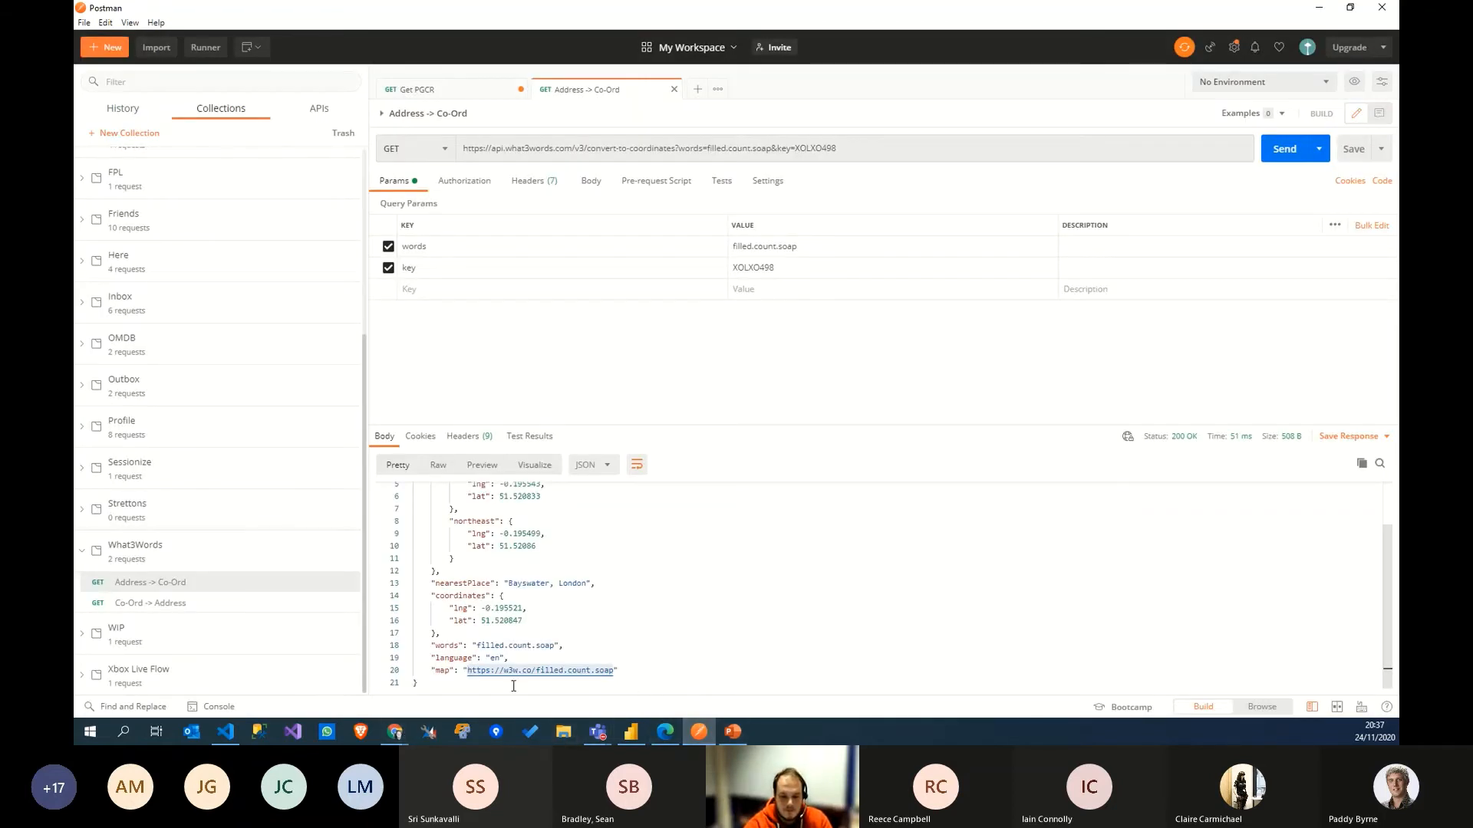
pyautogui.moveTo(394, 730)
pyautogui.click(402, 703)
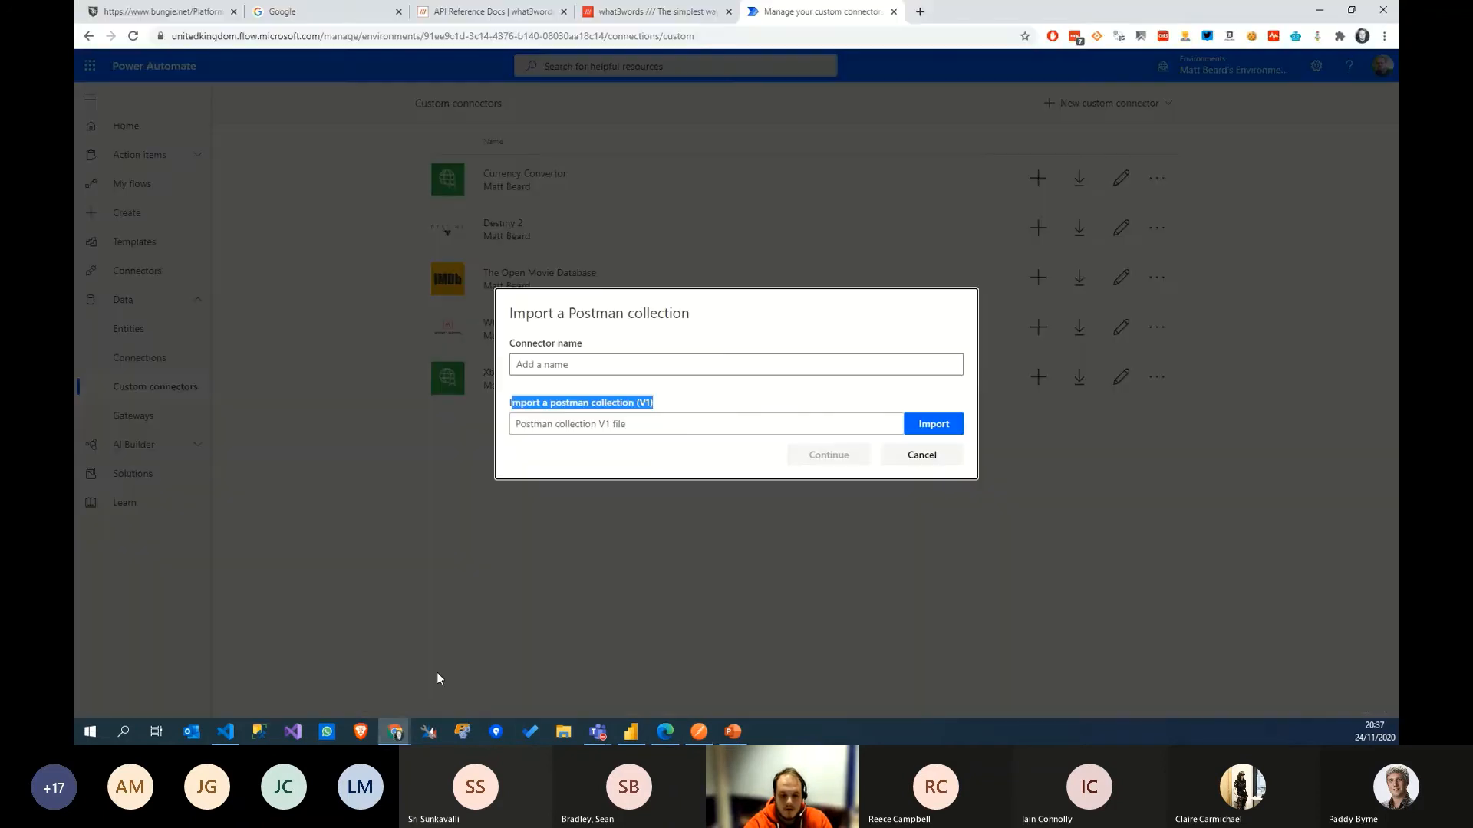
pyautogui.click(606, 366)
pyautogui.write('What3')
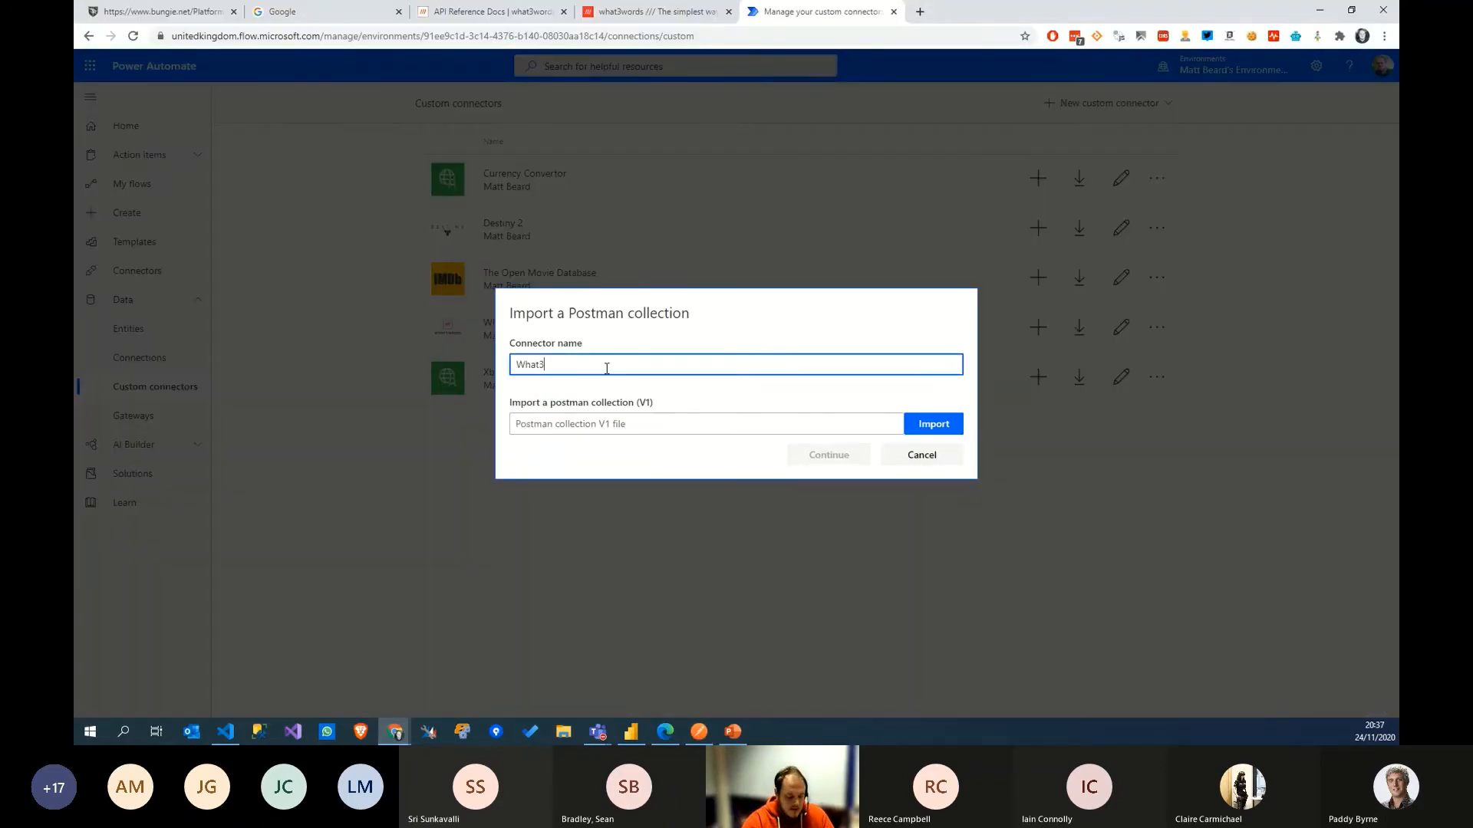
pyautogui.write('WordsDemo')
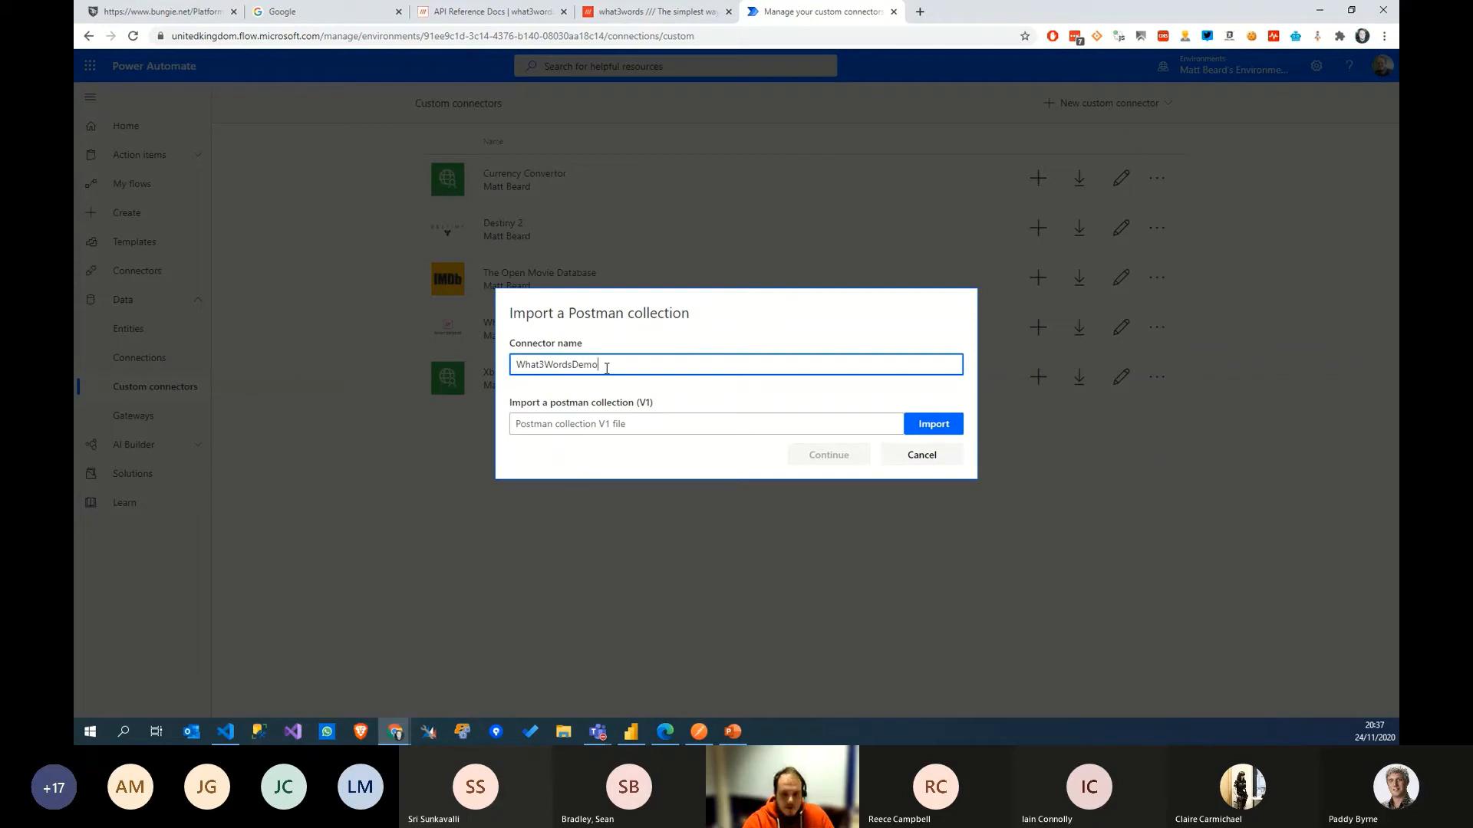
pyautogui.click(904, 458)
# Step: Create a custom connector from blank named What3WordsDemo and upload icon.png as its icon
pyautogui.click(1109, 103)
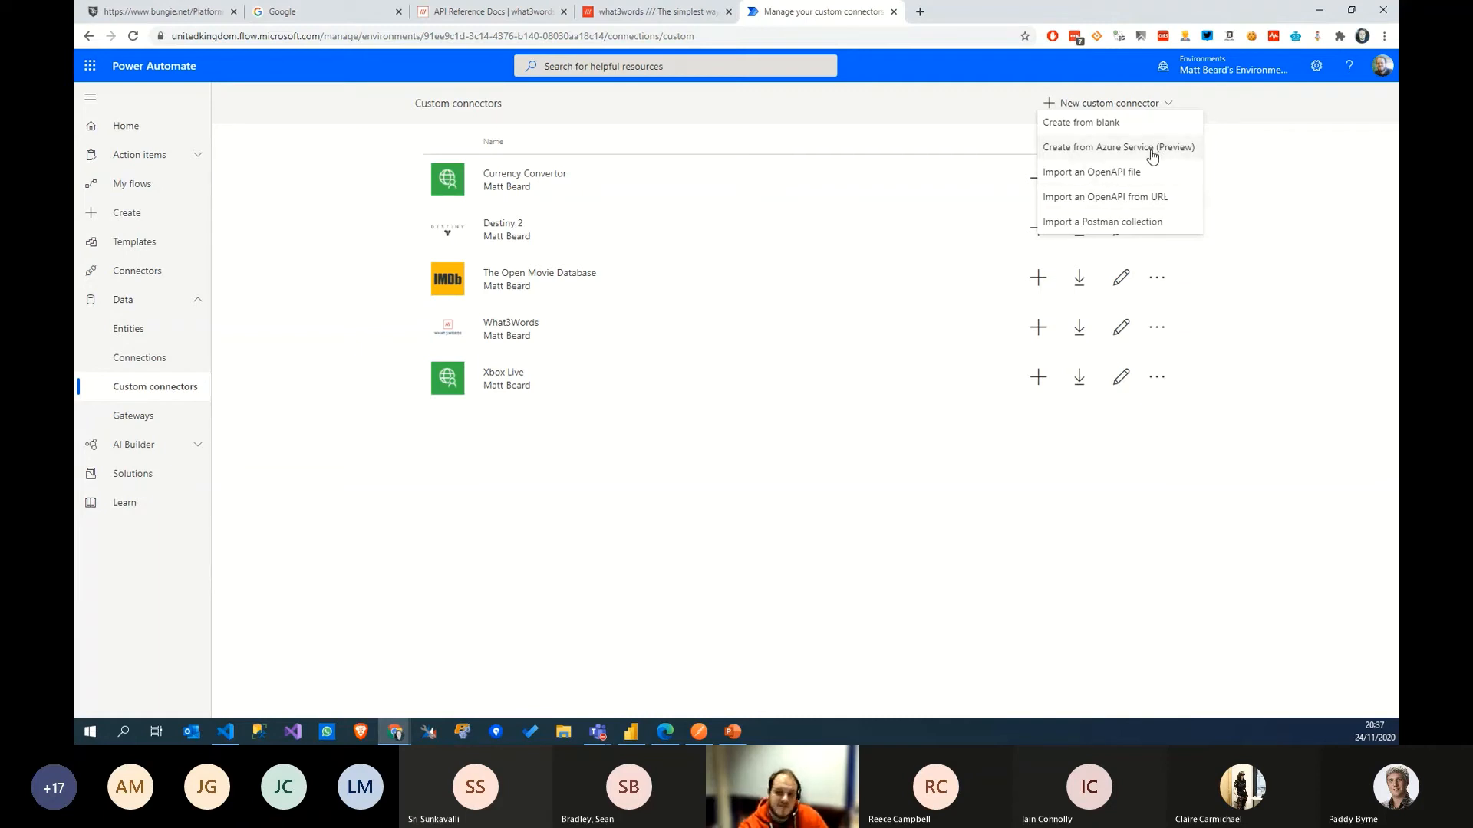
pyautogui.click(1089, 130)
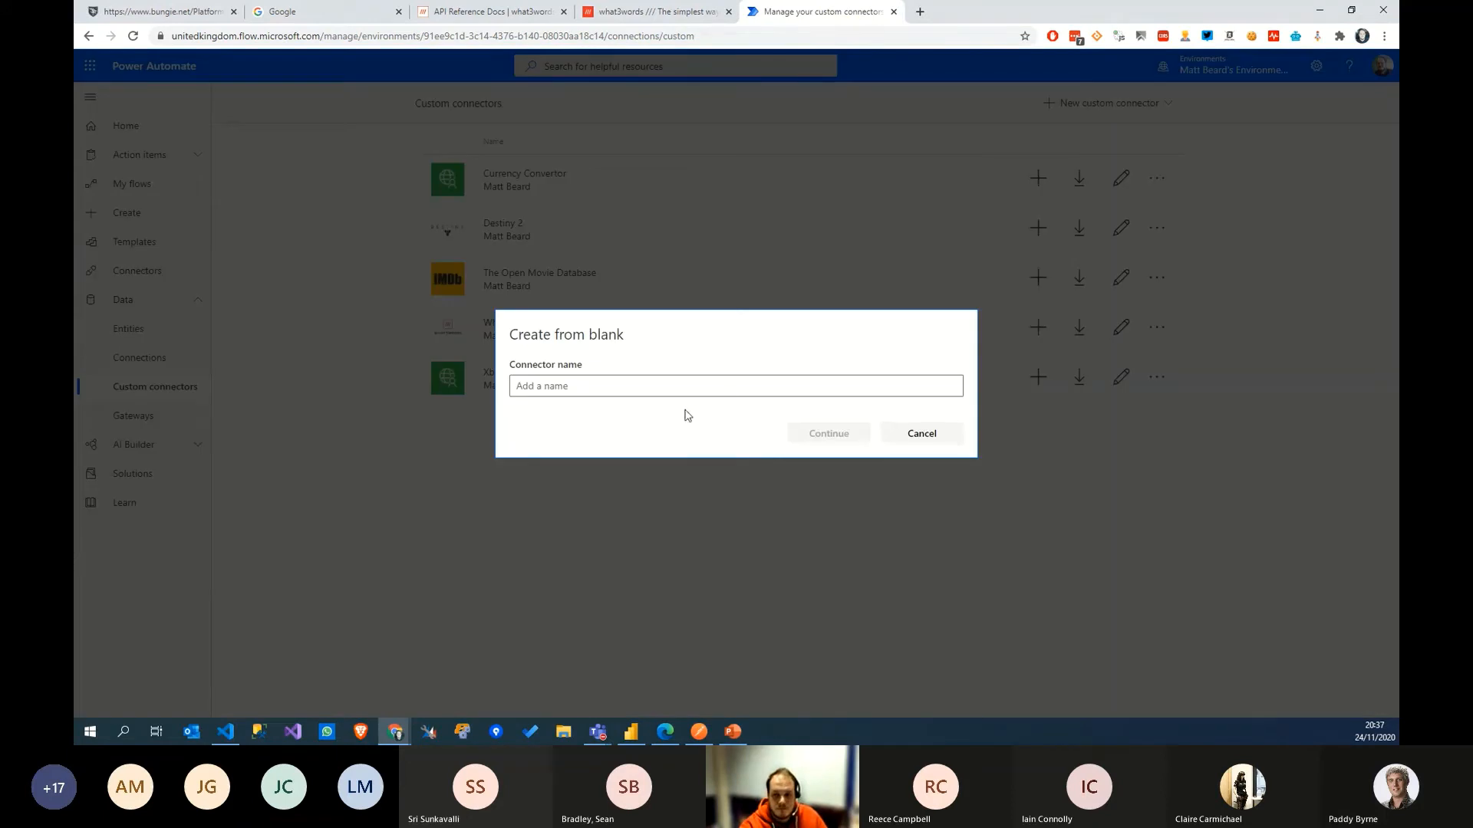
pyautogui.click(661, 388)
pyautogui.write('Wjat3')
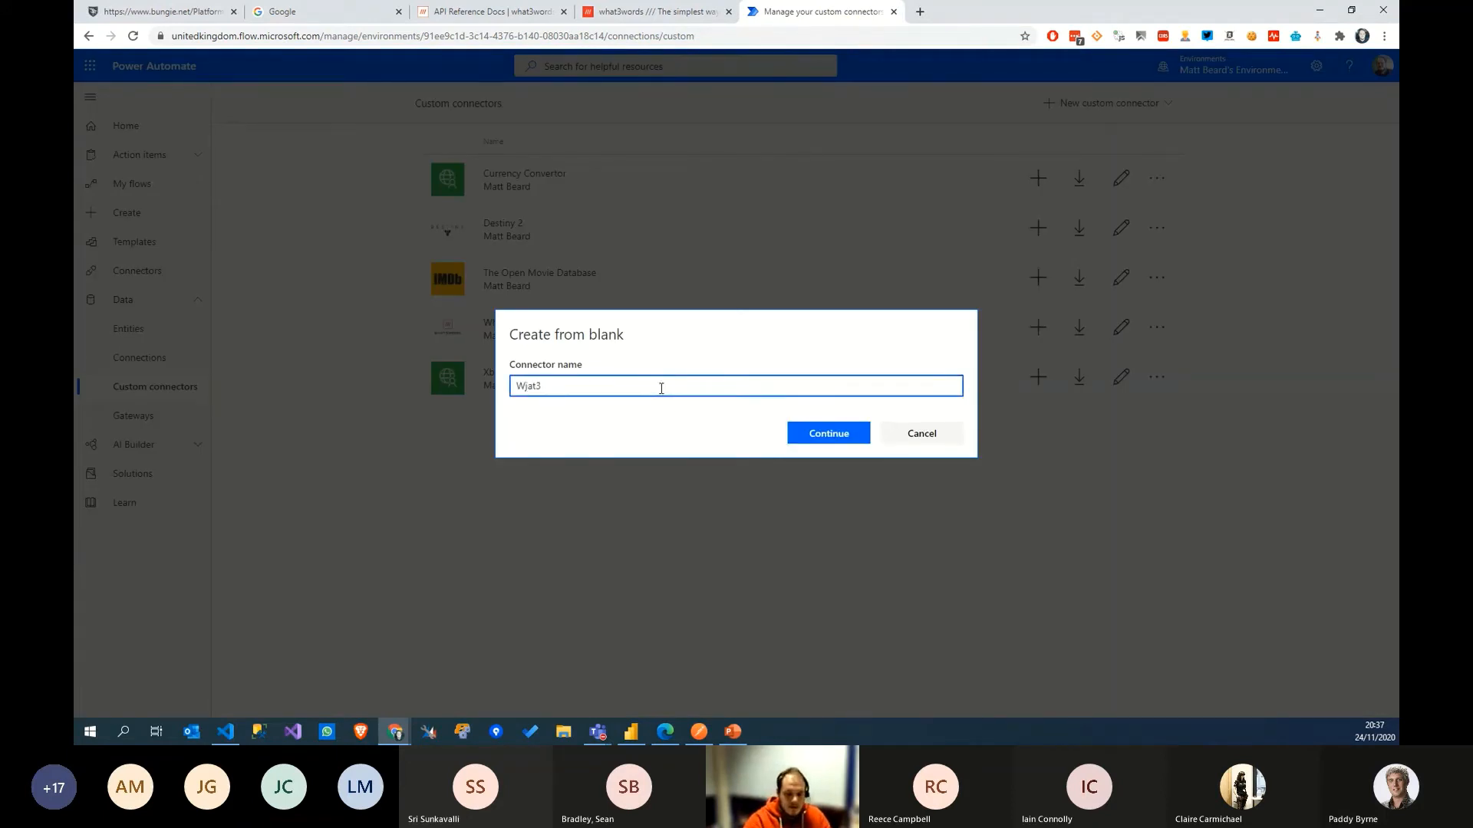
pyautogui.write('WordsDemo')
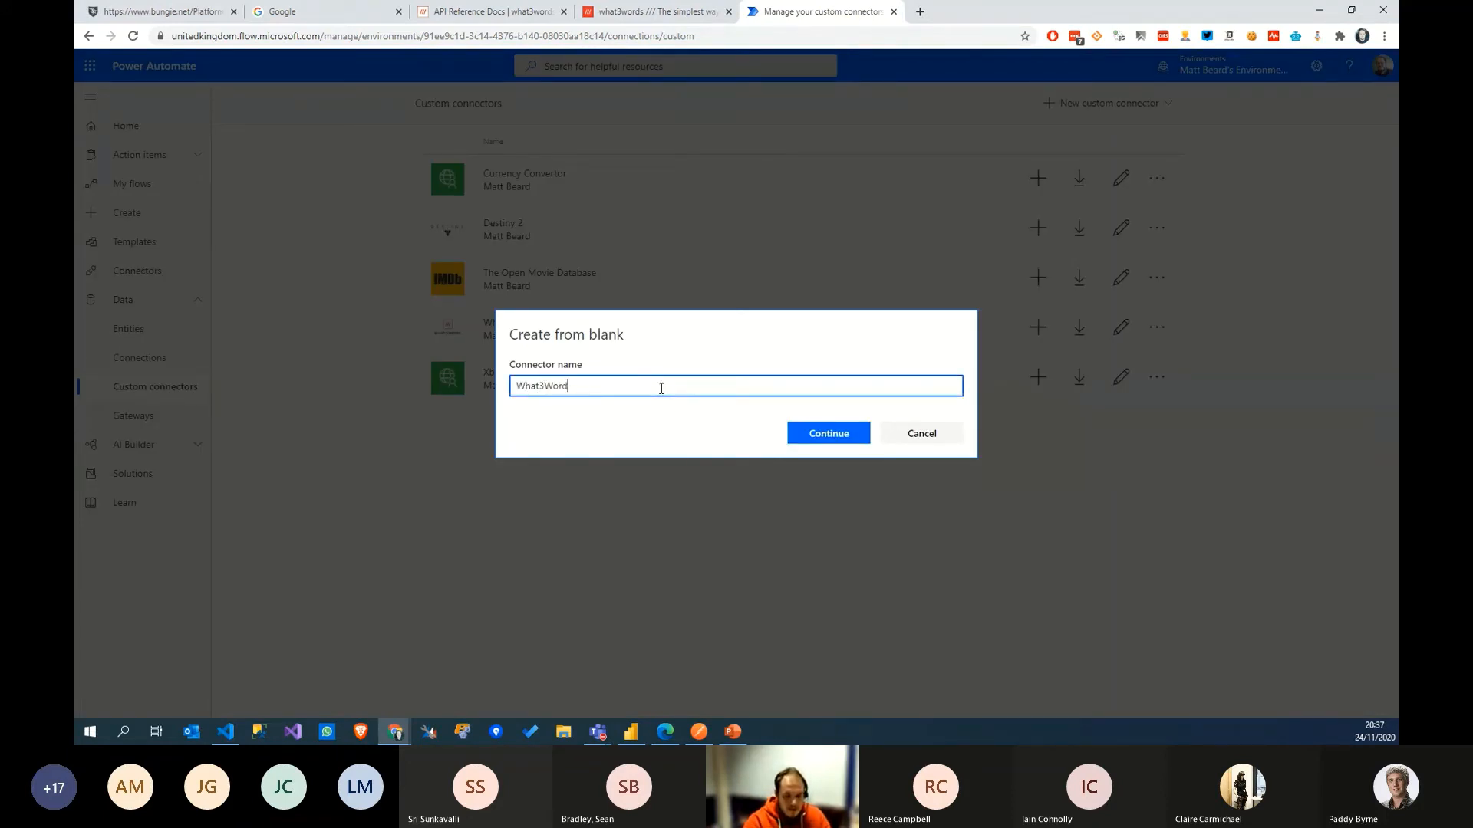
pyautogui.click(805, 434)
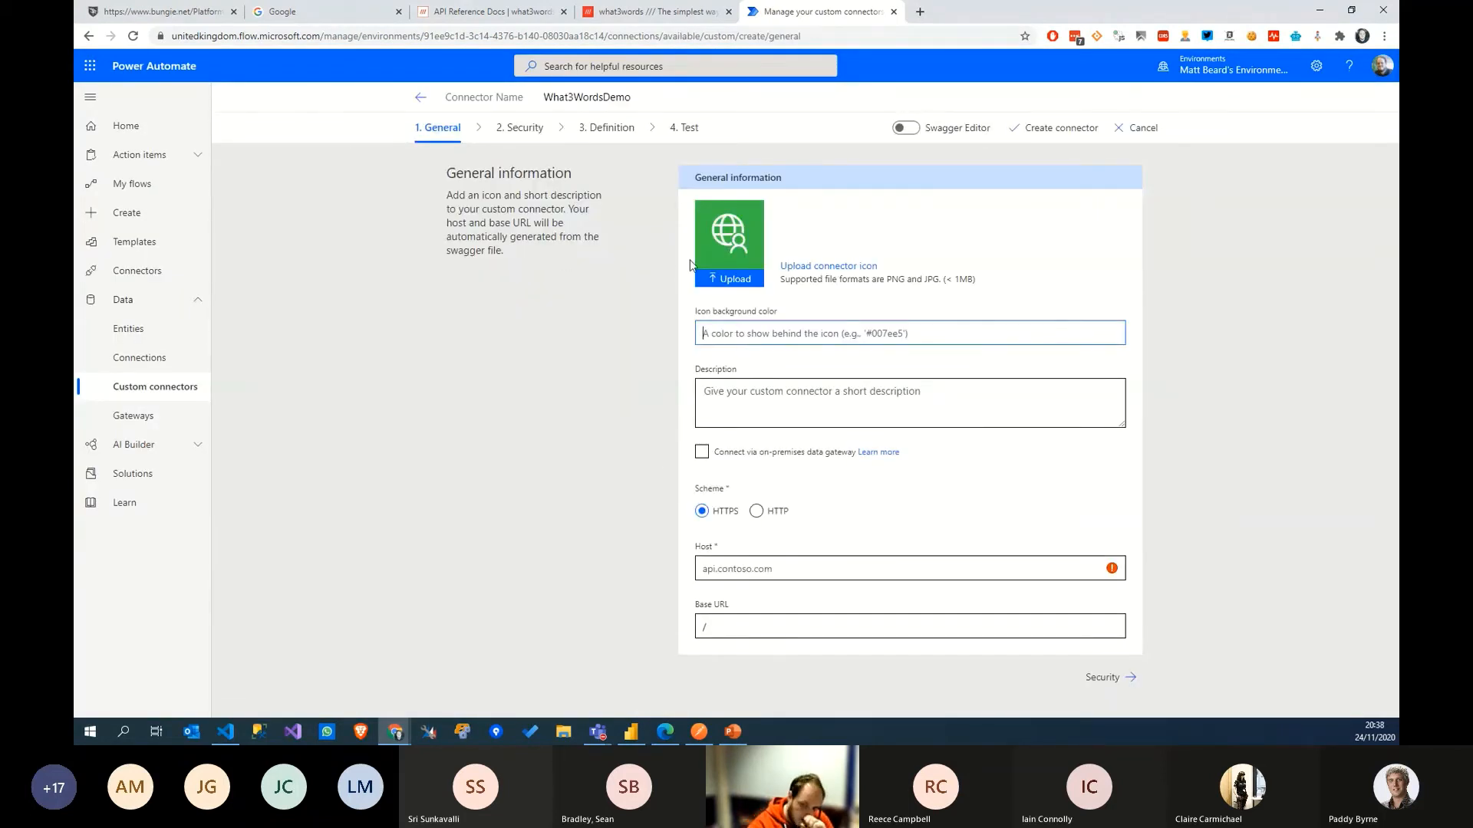
pyautogui.click(737, 278)
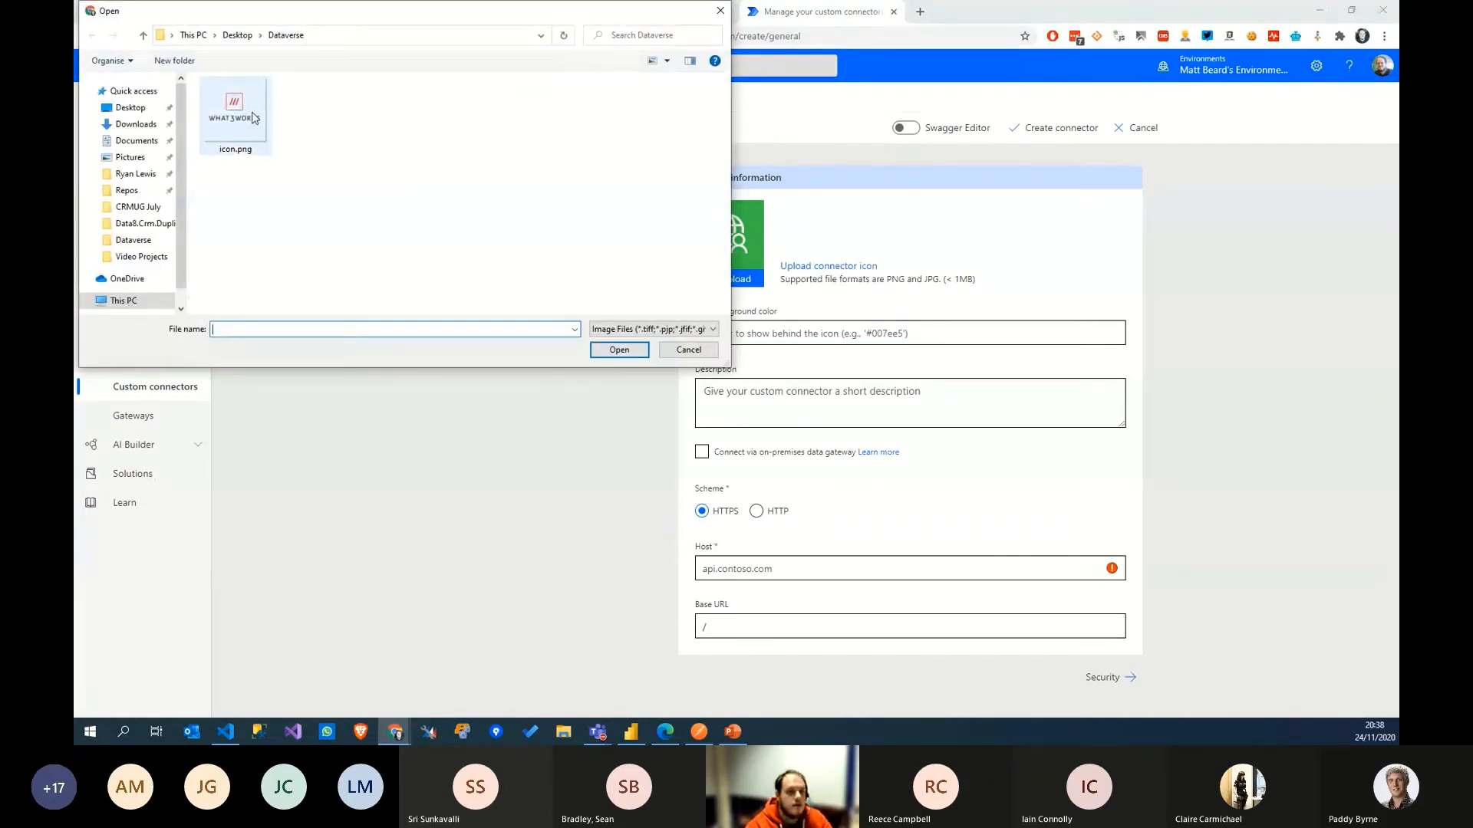
pyautogui.doubleClick(264, 113)
# Step: Set the connector's icon background color to #ffffff and enter the description "This does stuff"
pyautogui.click(748, 331)
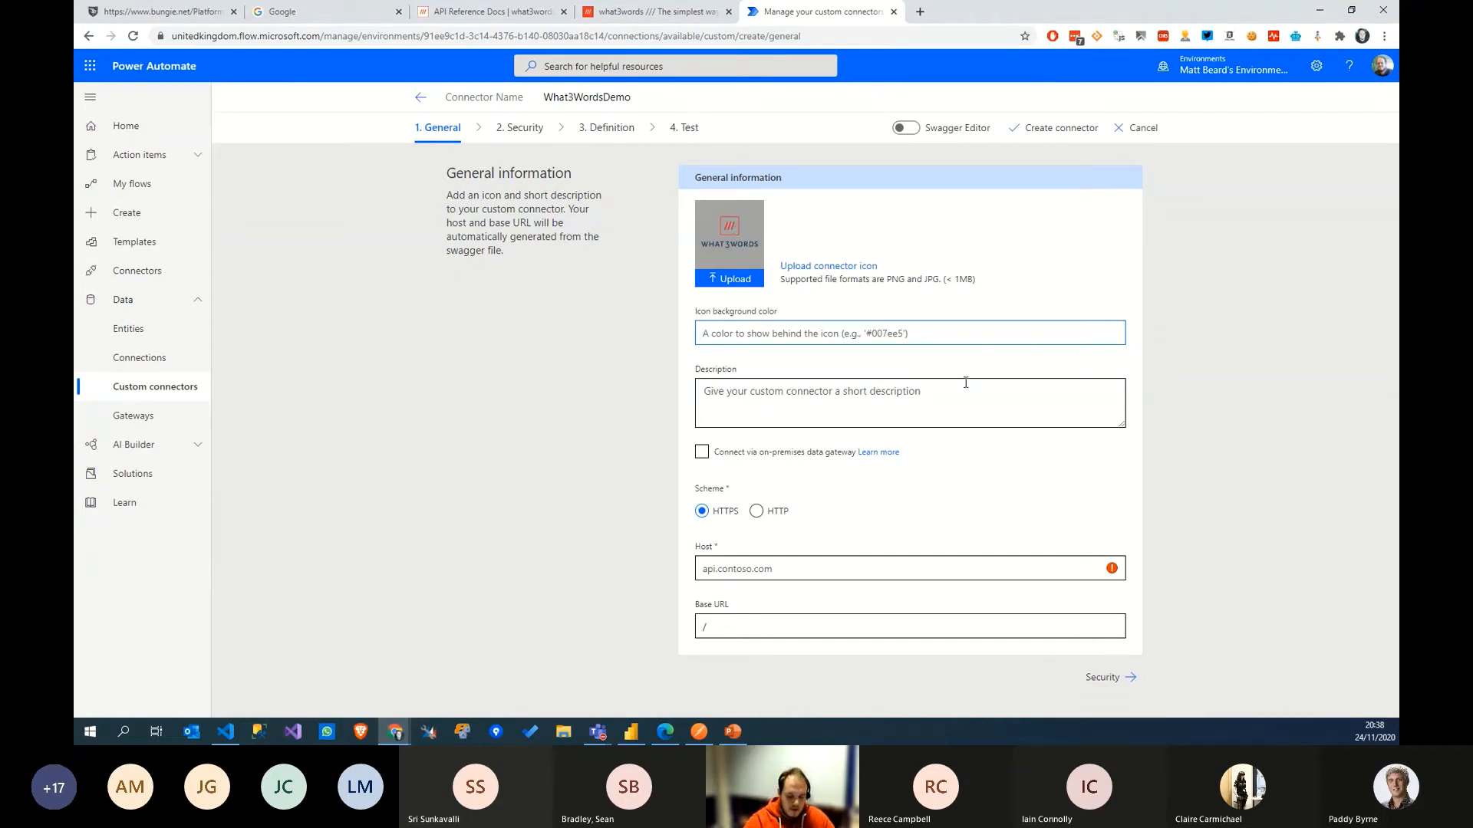
pyautogui.write('#')
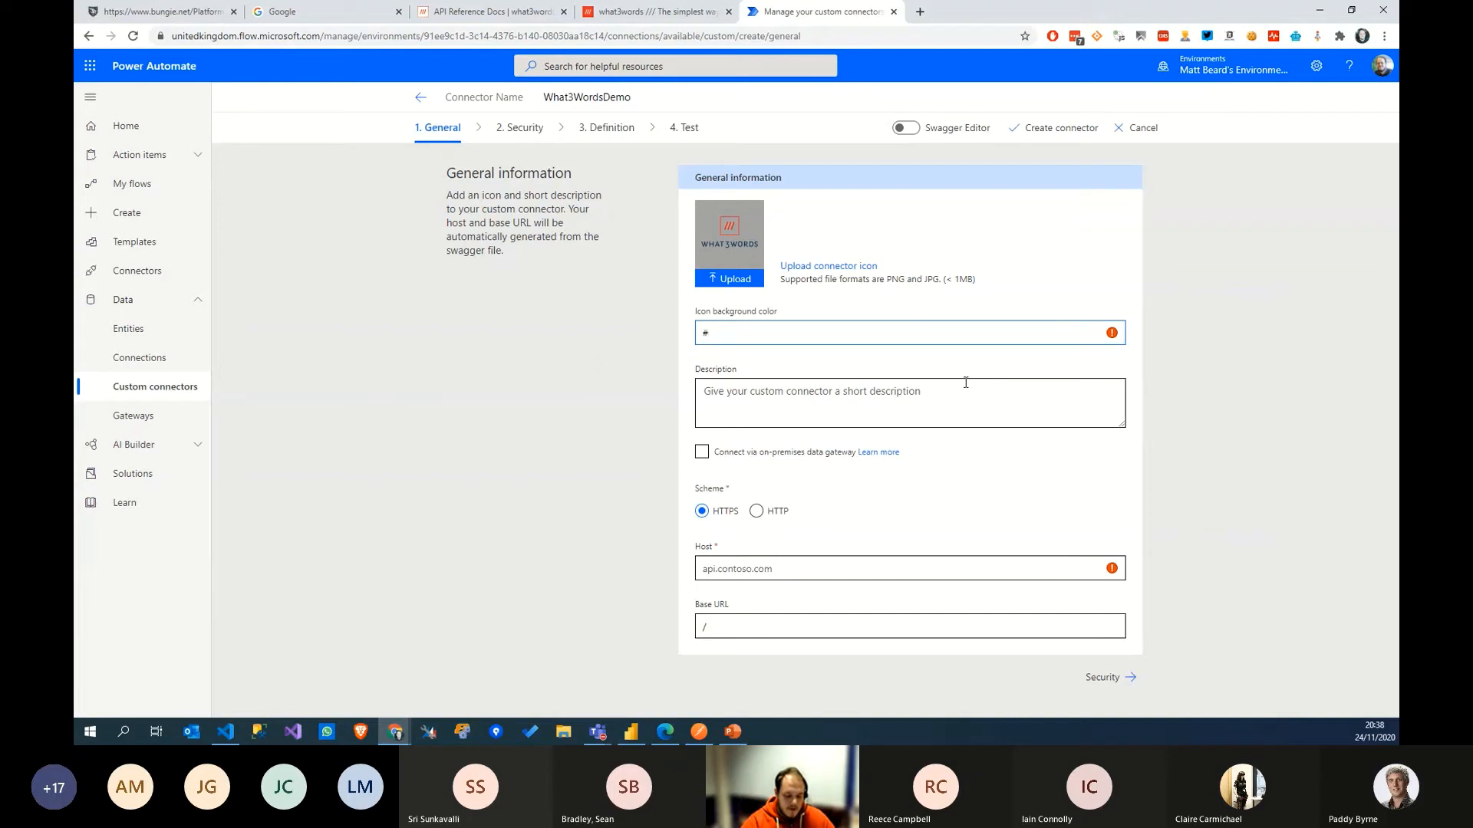
pyautogui.write('000')
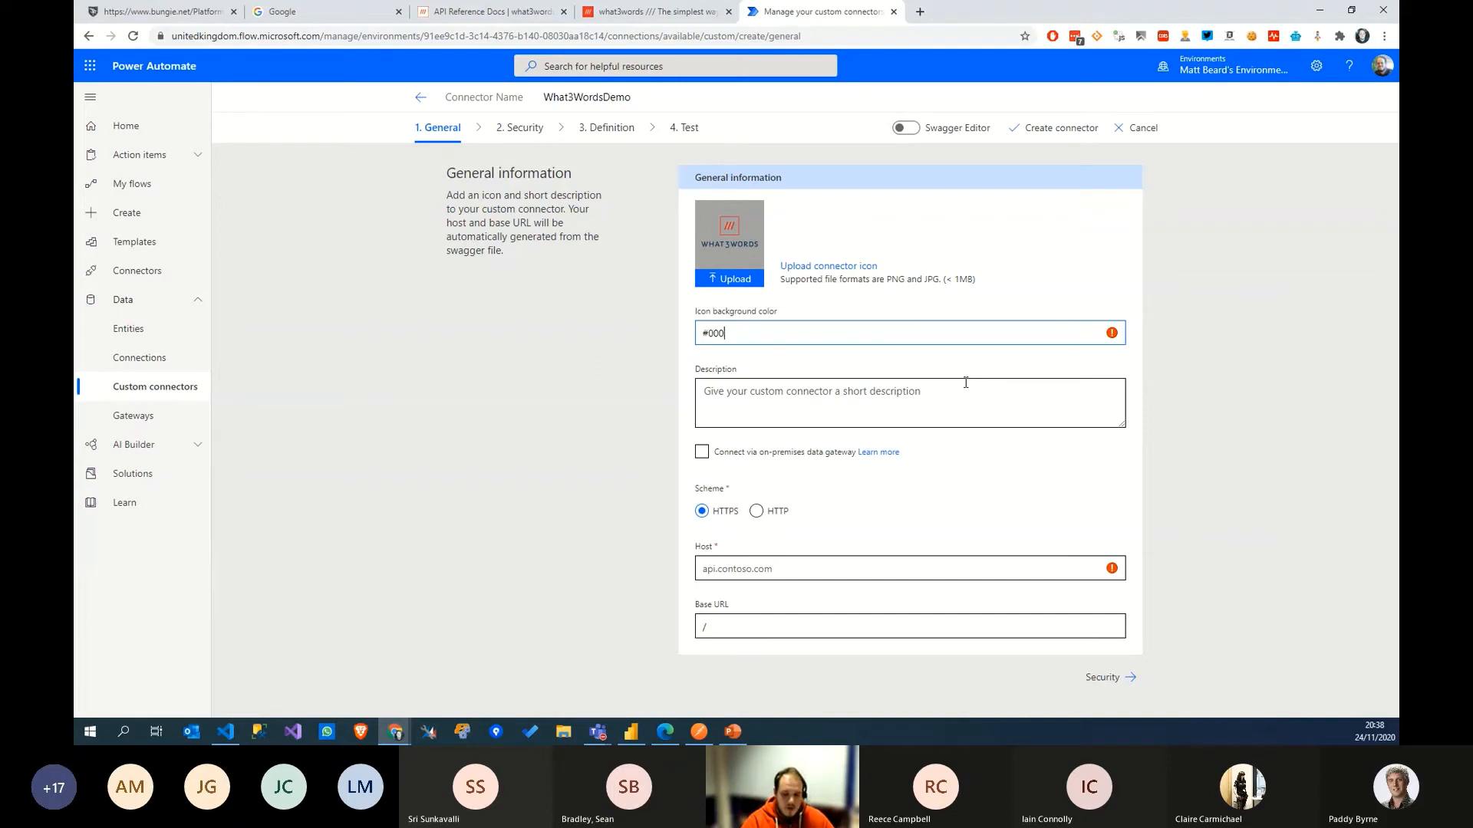
pyautogui.write('0')
pyautogui.press('BackSpace')
pyautogui.press('BackSpace')
pyautogui.press('BackSpace')
pyautogui.press('BackSpace')
pyautogui.press('BackSpace')
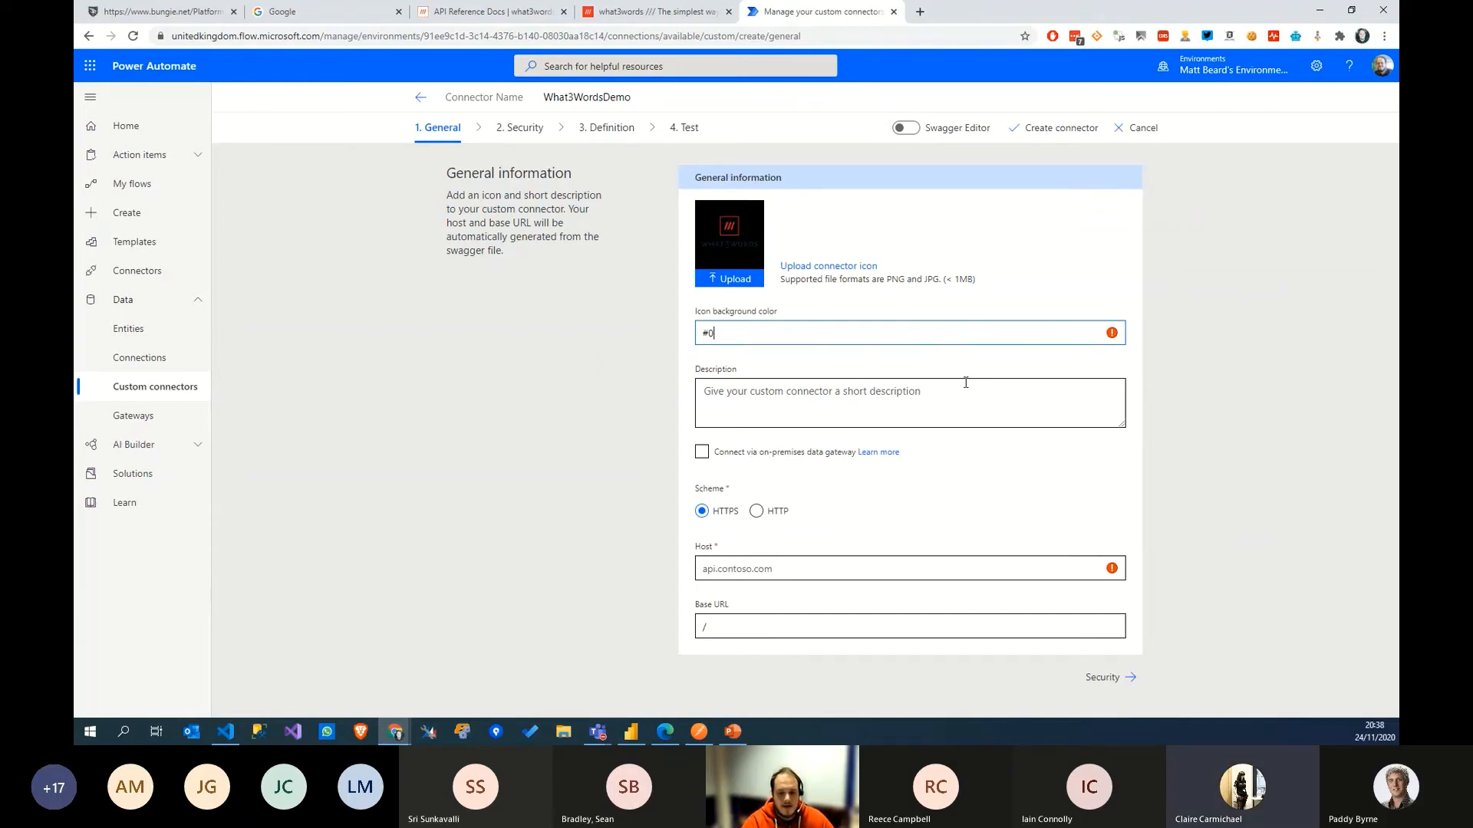
pyautogui.write('ffffff')
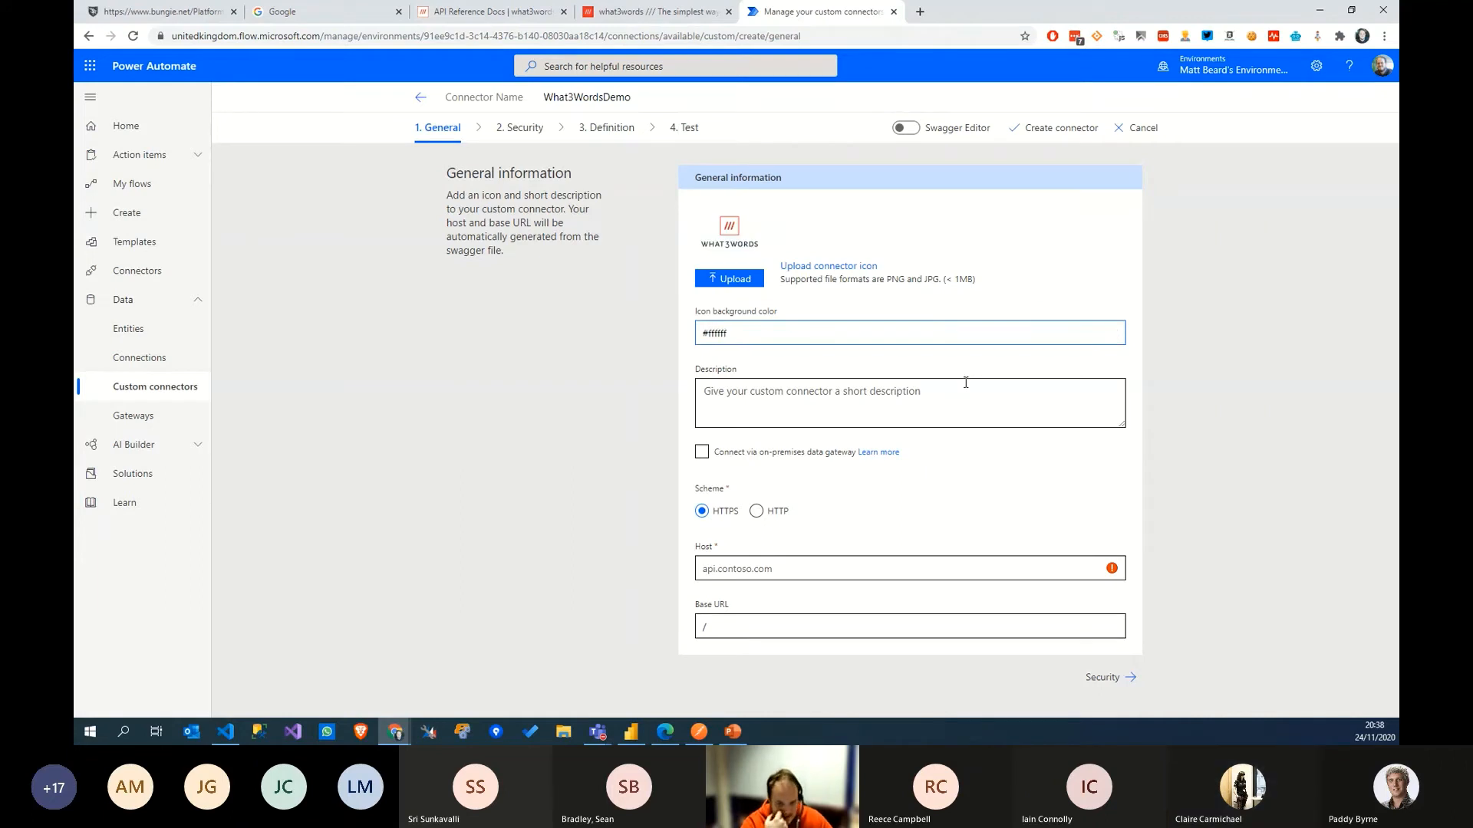
pyautogui.click(965, 381)
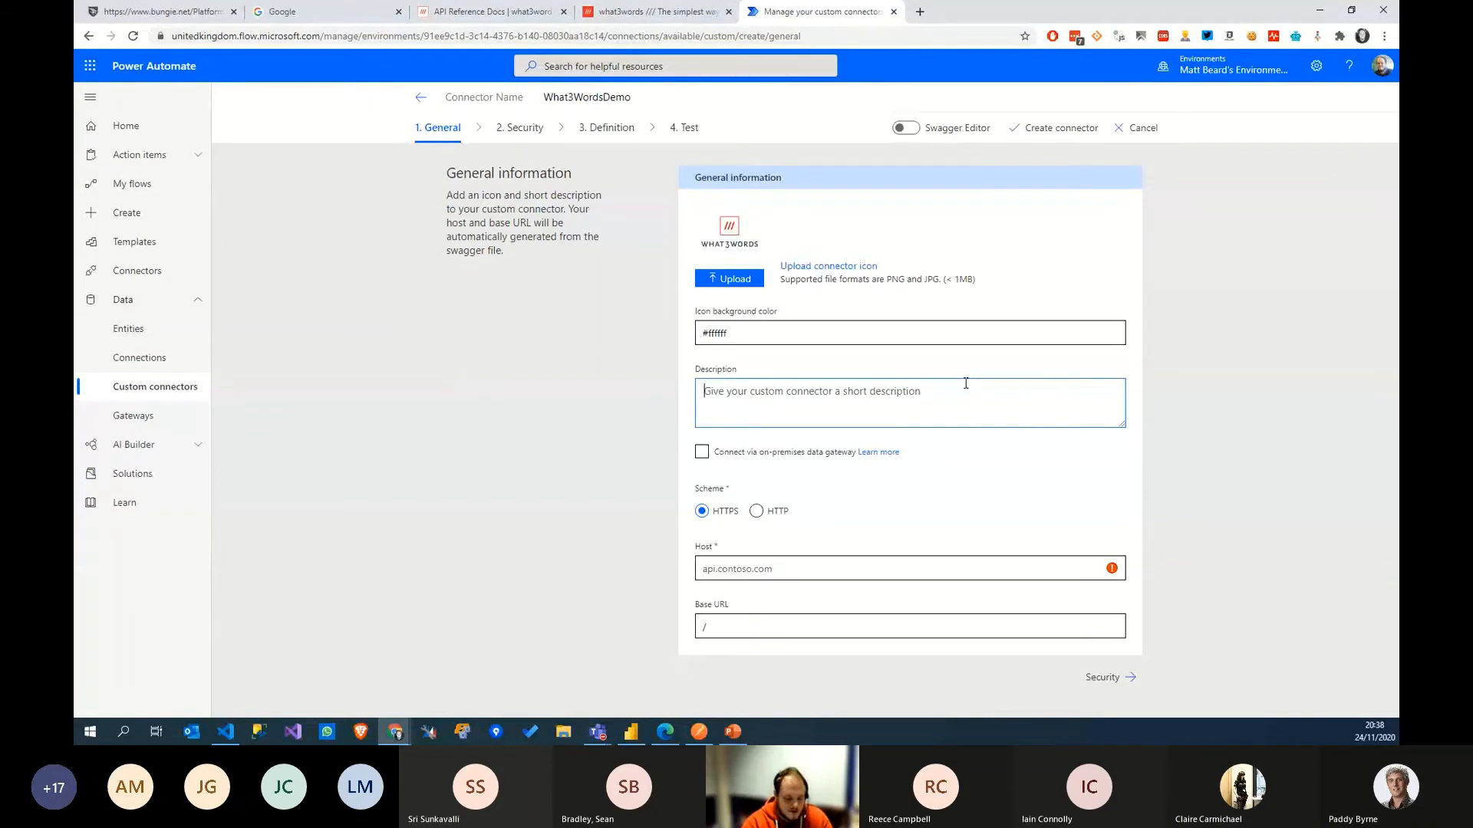
pyautogui.write('This does stuff')
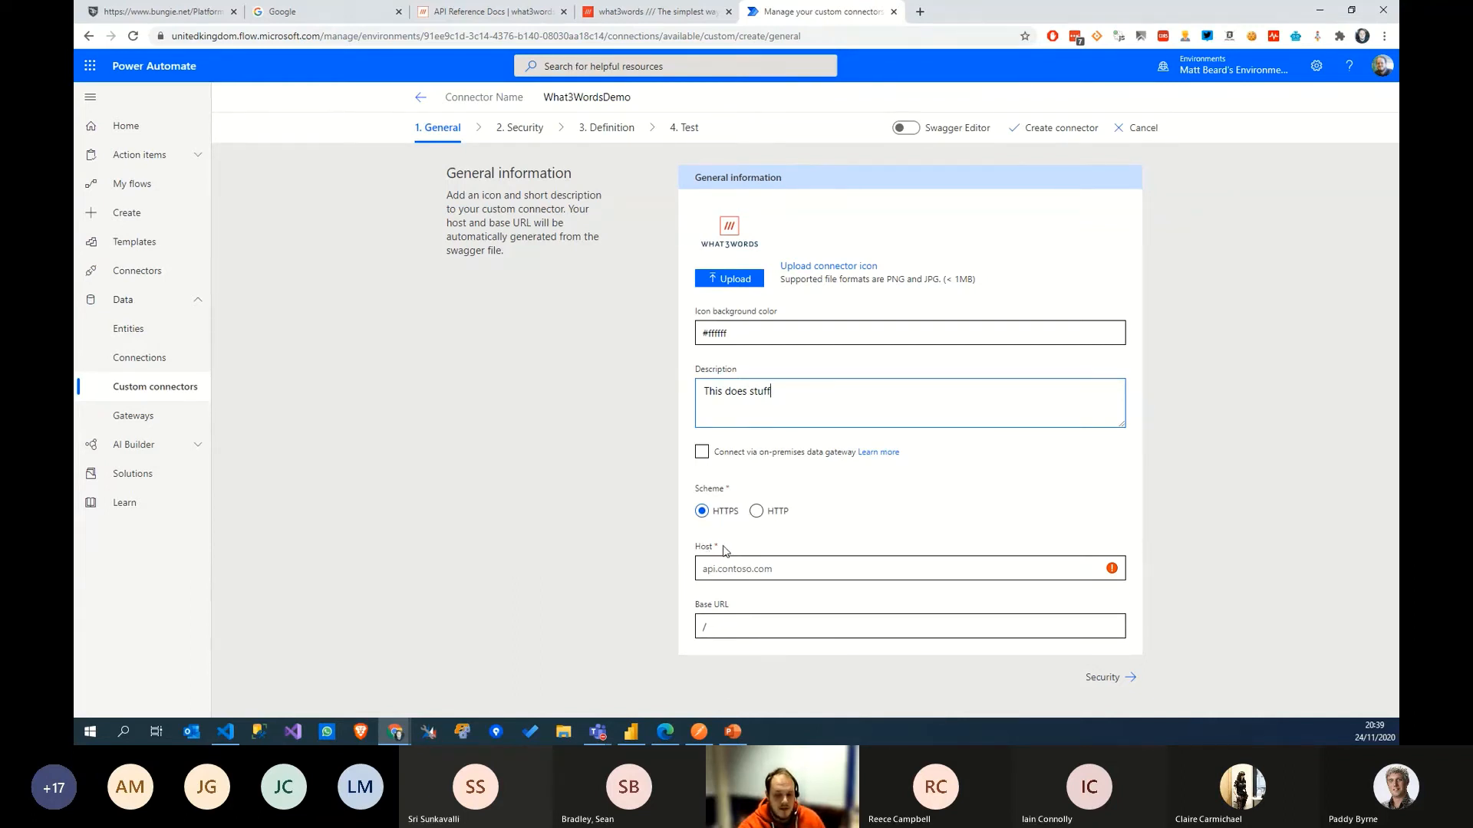
# Step: Switch to Postman and examine the full URL of the Address -> Co-Ord request
pyautogui.click(698, 731)
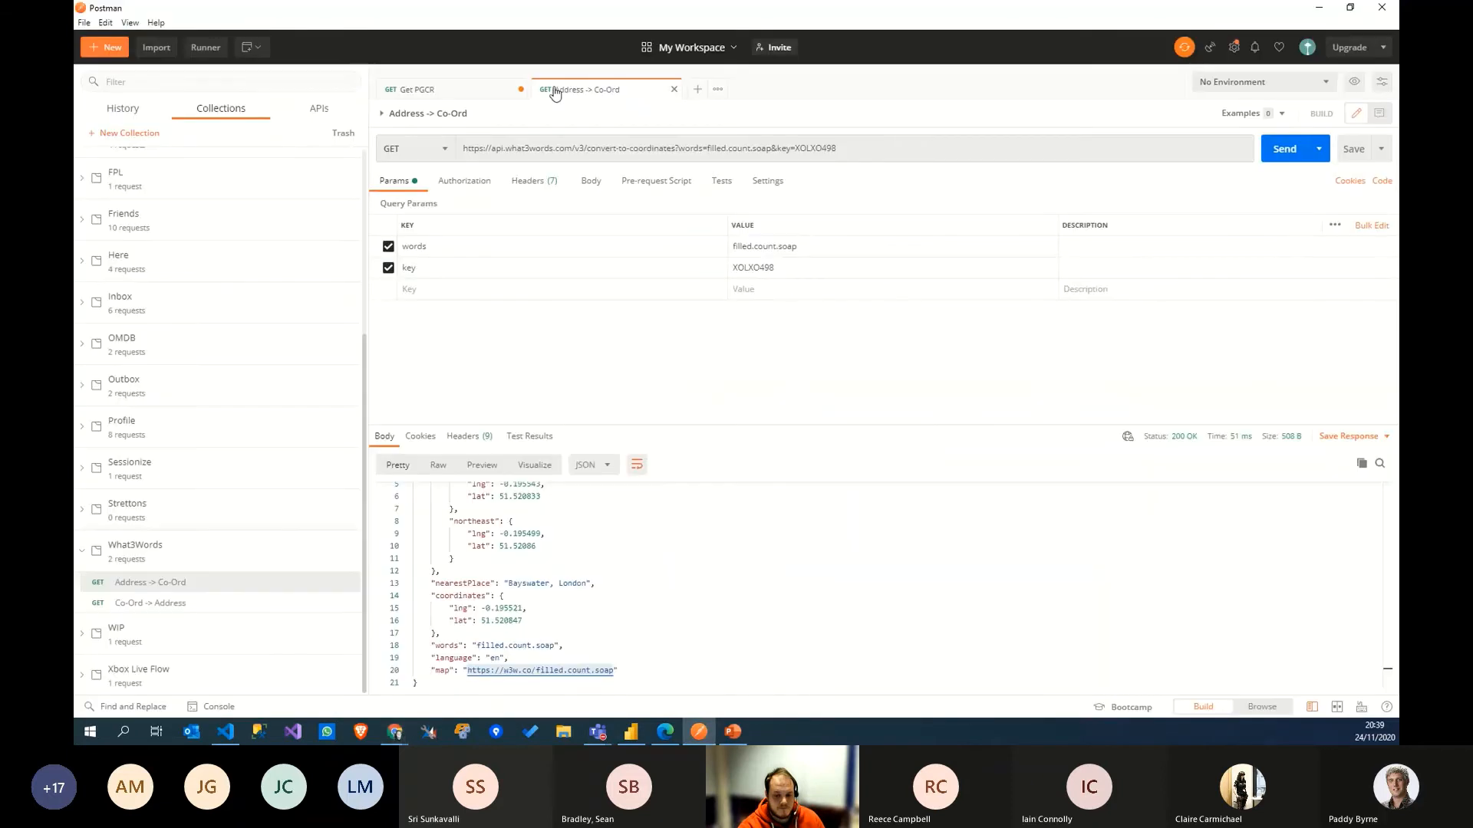
pyautogui.moveTo(463, 153); pyautogui.dragTo(857, 152)
pyautogui.click(852, 152)
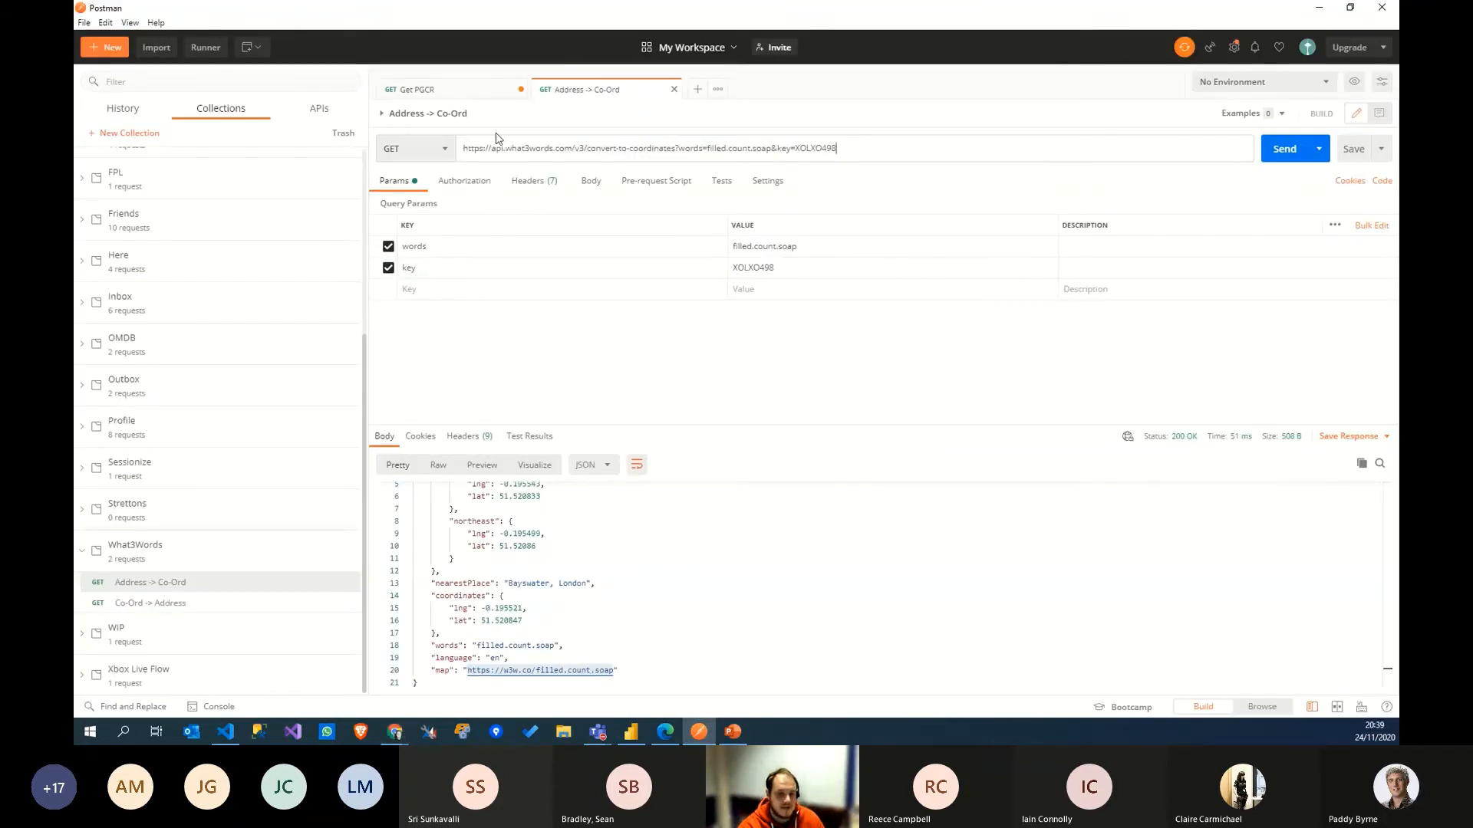
pyautogui.click(541, 151)
pyautogui.moveTo(864, 149); pyautogui.dragTo(420, 140)
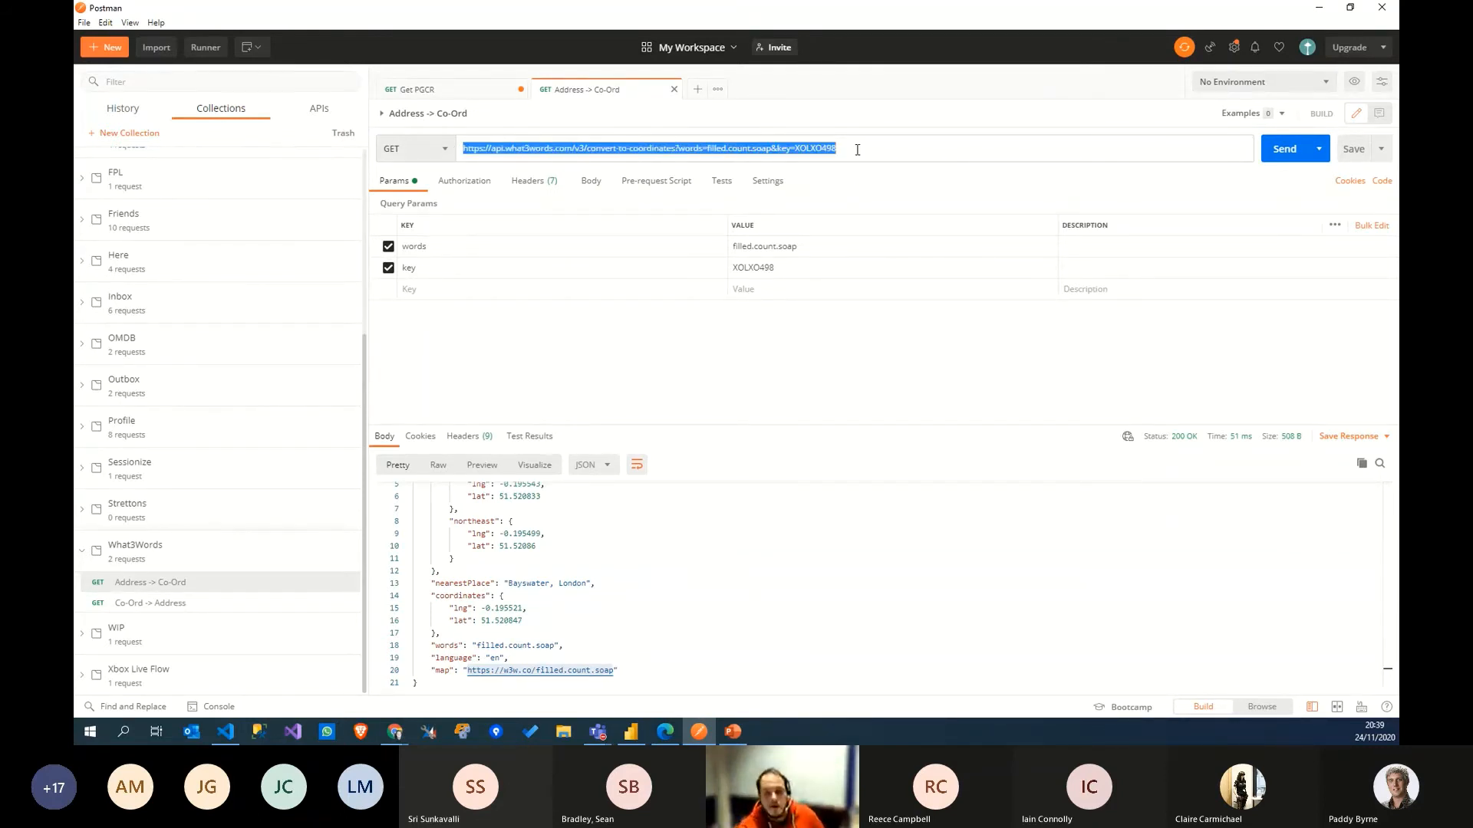
pyautogui.moveTo(858, 149); pyautogui.dragTo(414, 119)
pyautogui.click(893, 146)
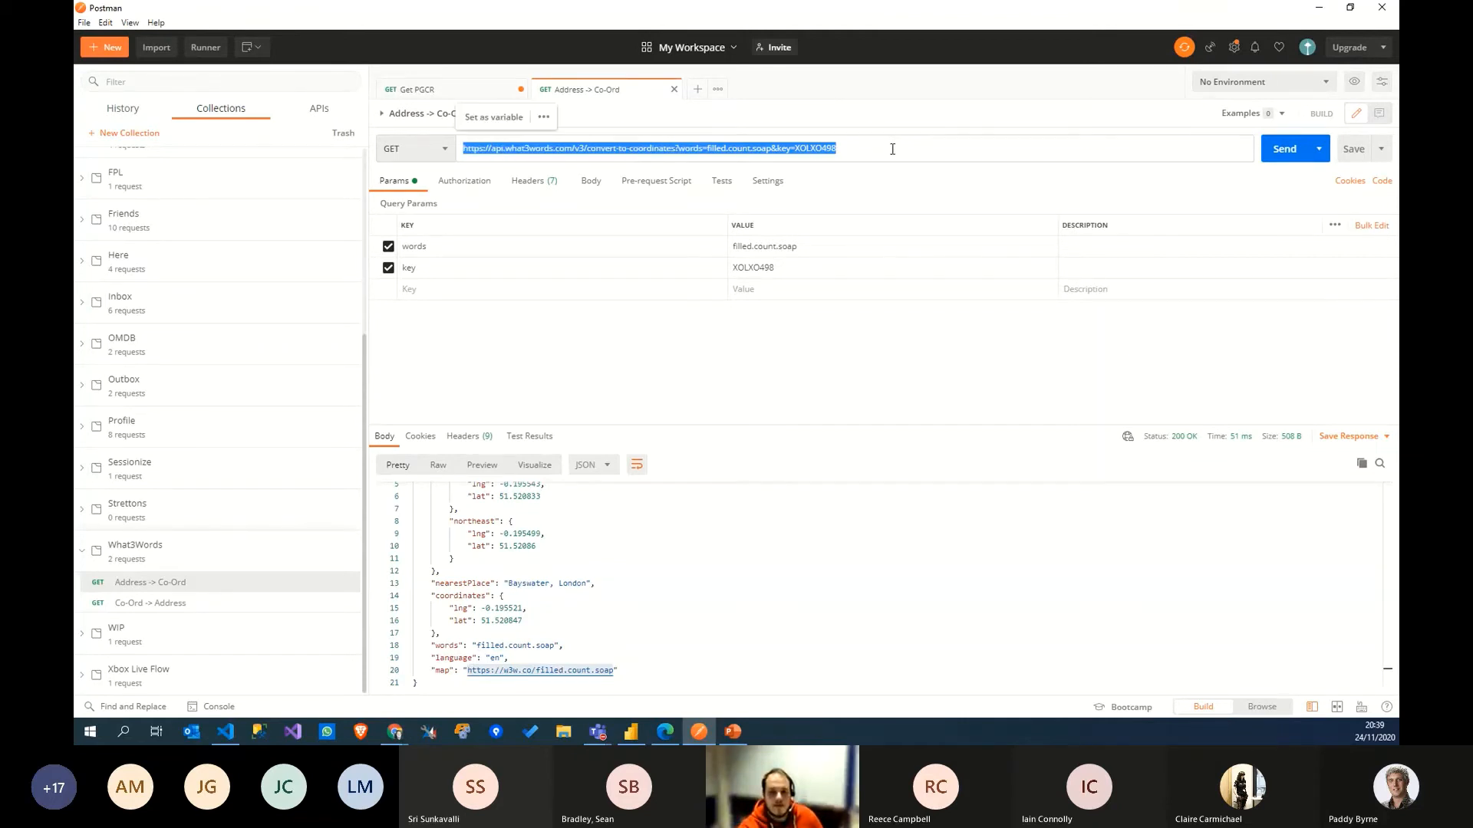
pyautogui.moveTo(892, 149); pyautogui.dragTo(447, 150)
pyautogui.click(815, 164)
pyautogui.moveTo(872, 148); pyautogui.dragTo(864, 149)
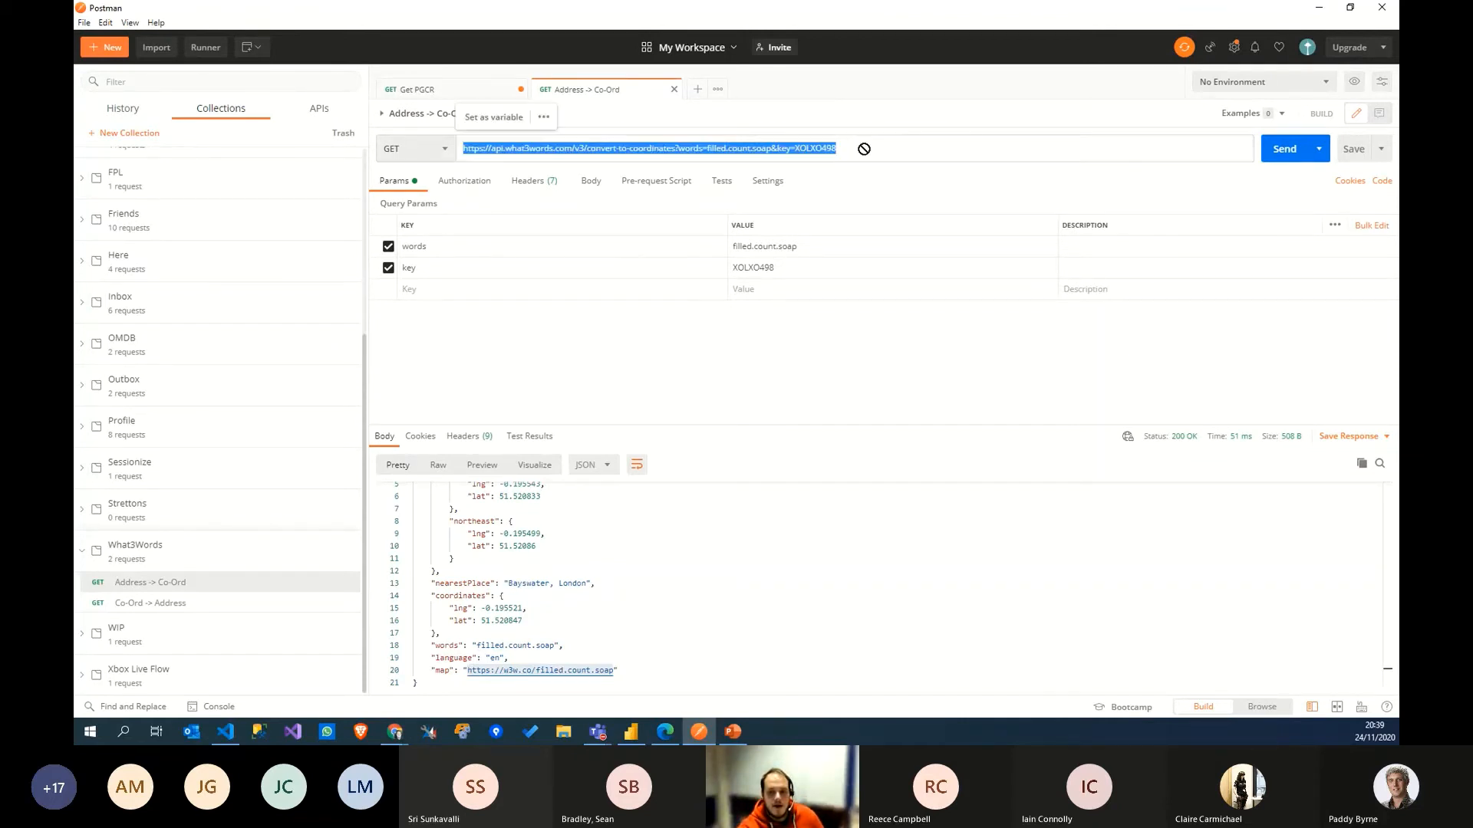
pyautogui.moveTo(459, 148); pyautogui.dragTo(861, 154)
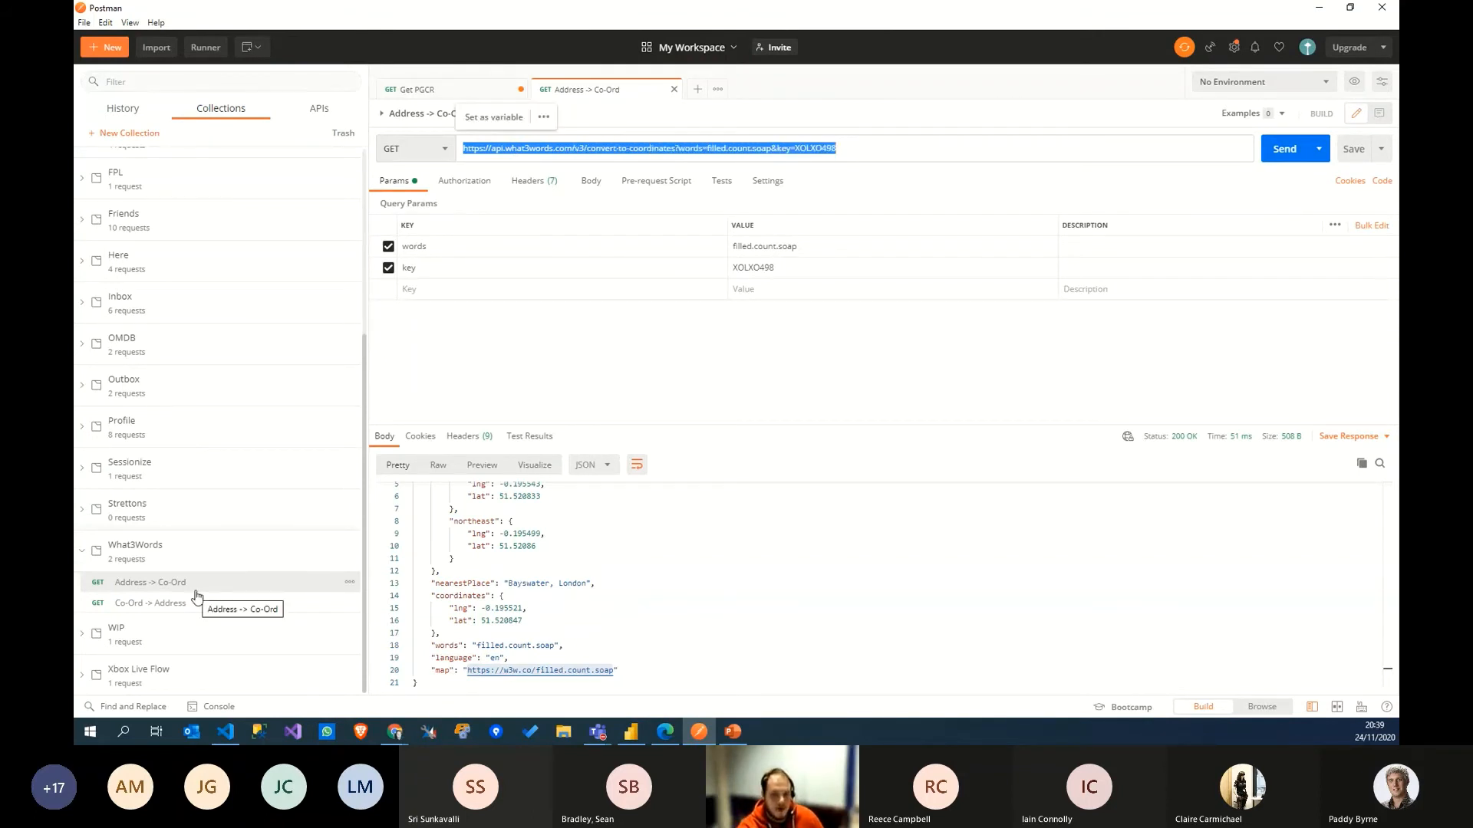
pyautogui.click(566, 153)
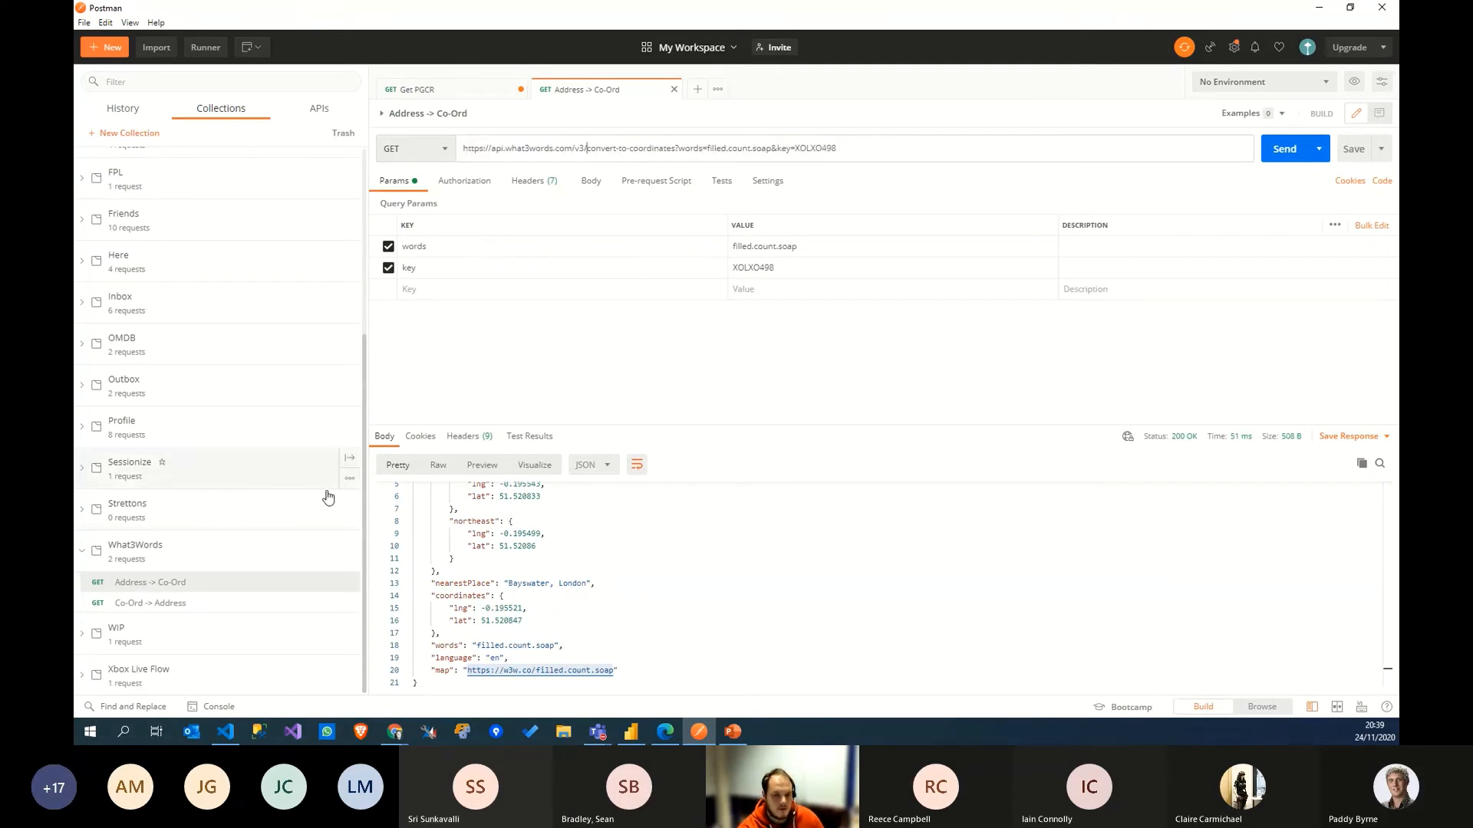
pyautogui.click(155, 606)
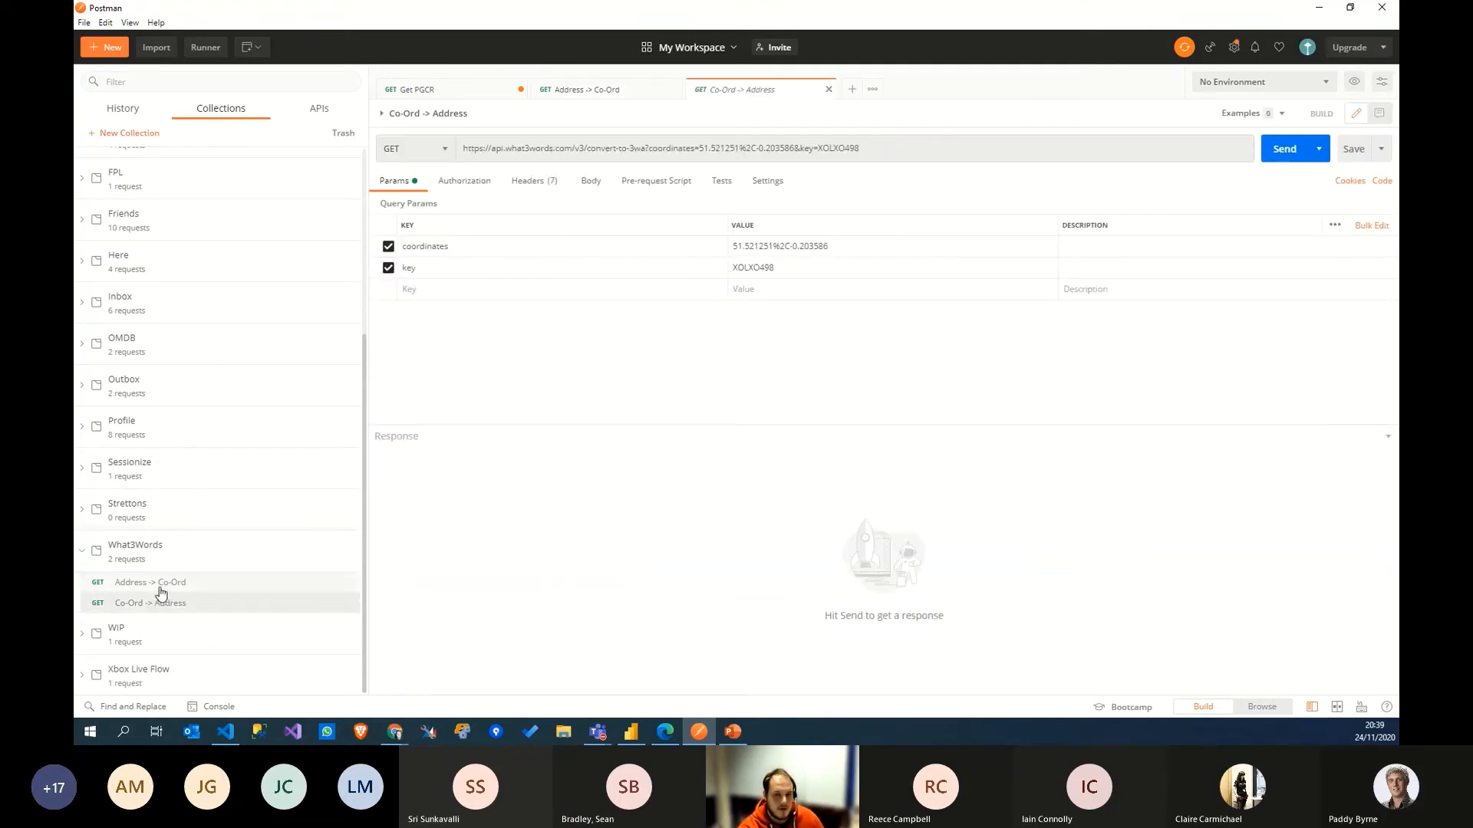
pyautogui.click(157, 584)
pyautogui.click(161, 604)
pyautogui.click(160, 585)
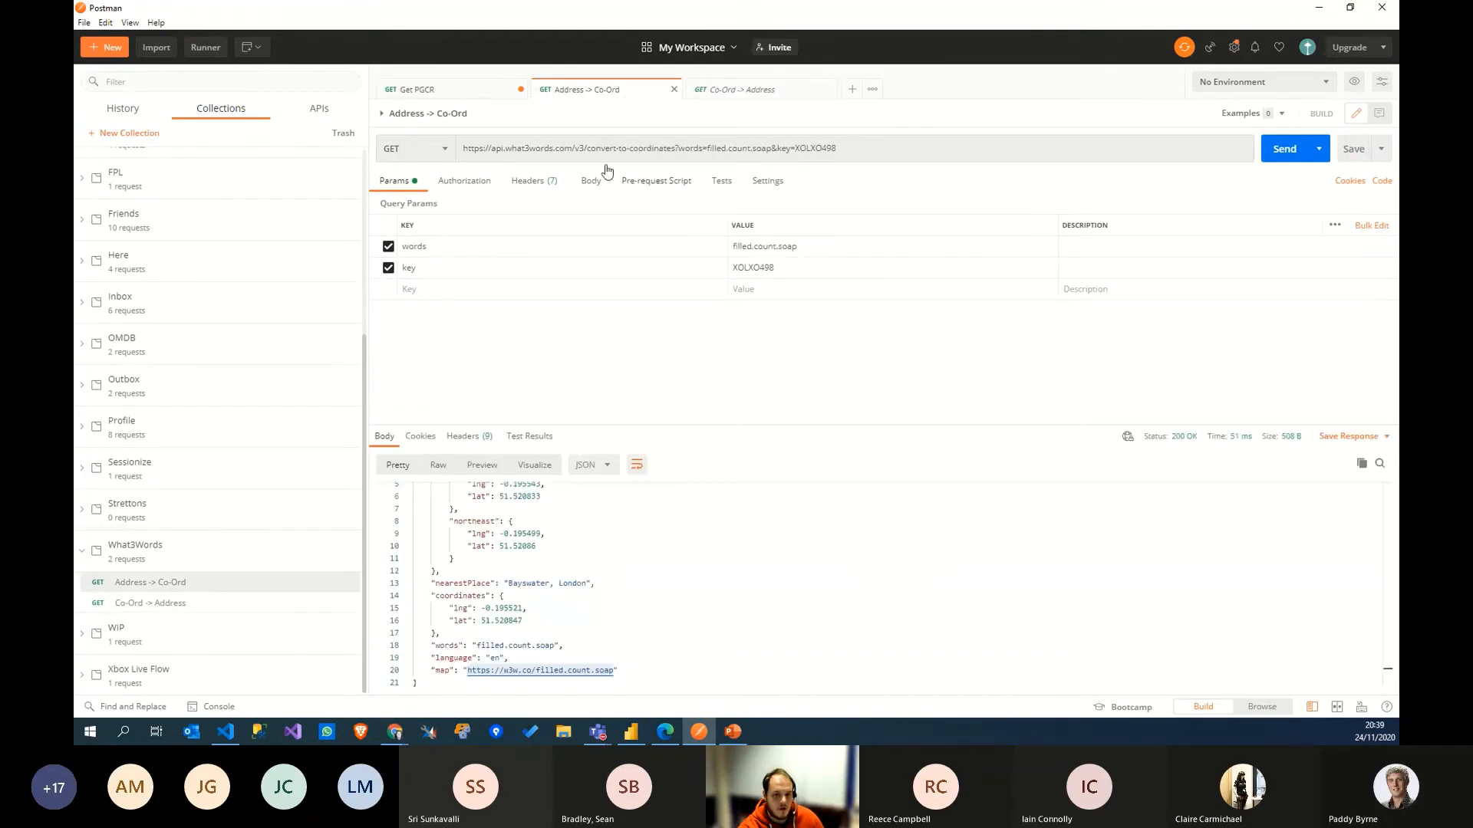
pyautogui.moveTo(585, 147); pyautogui.dragTo(444, 167)
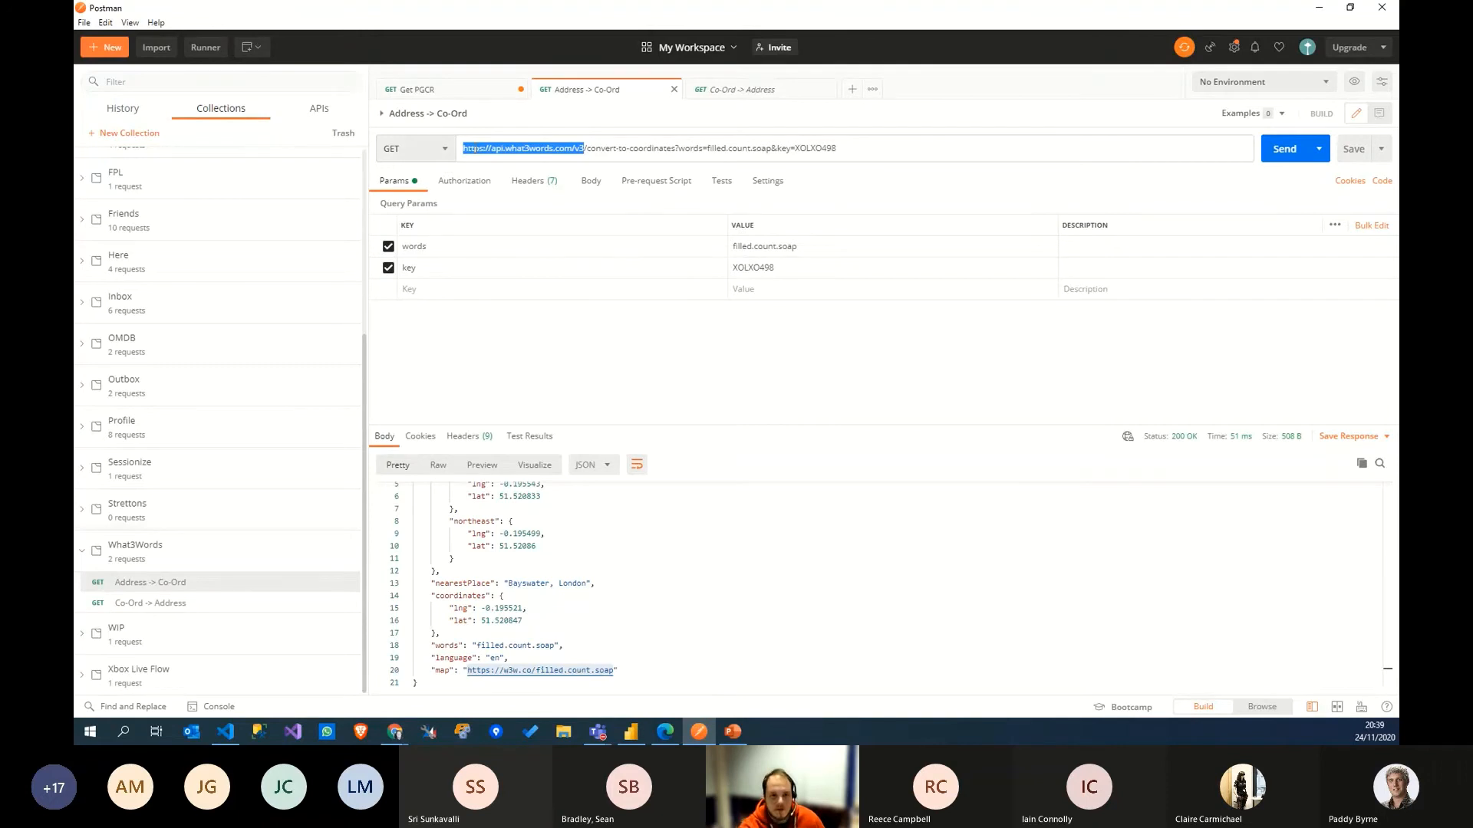
pyautogui.click(396, 731)
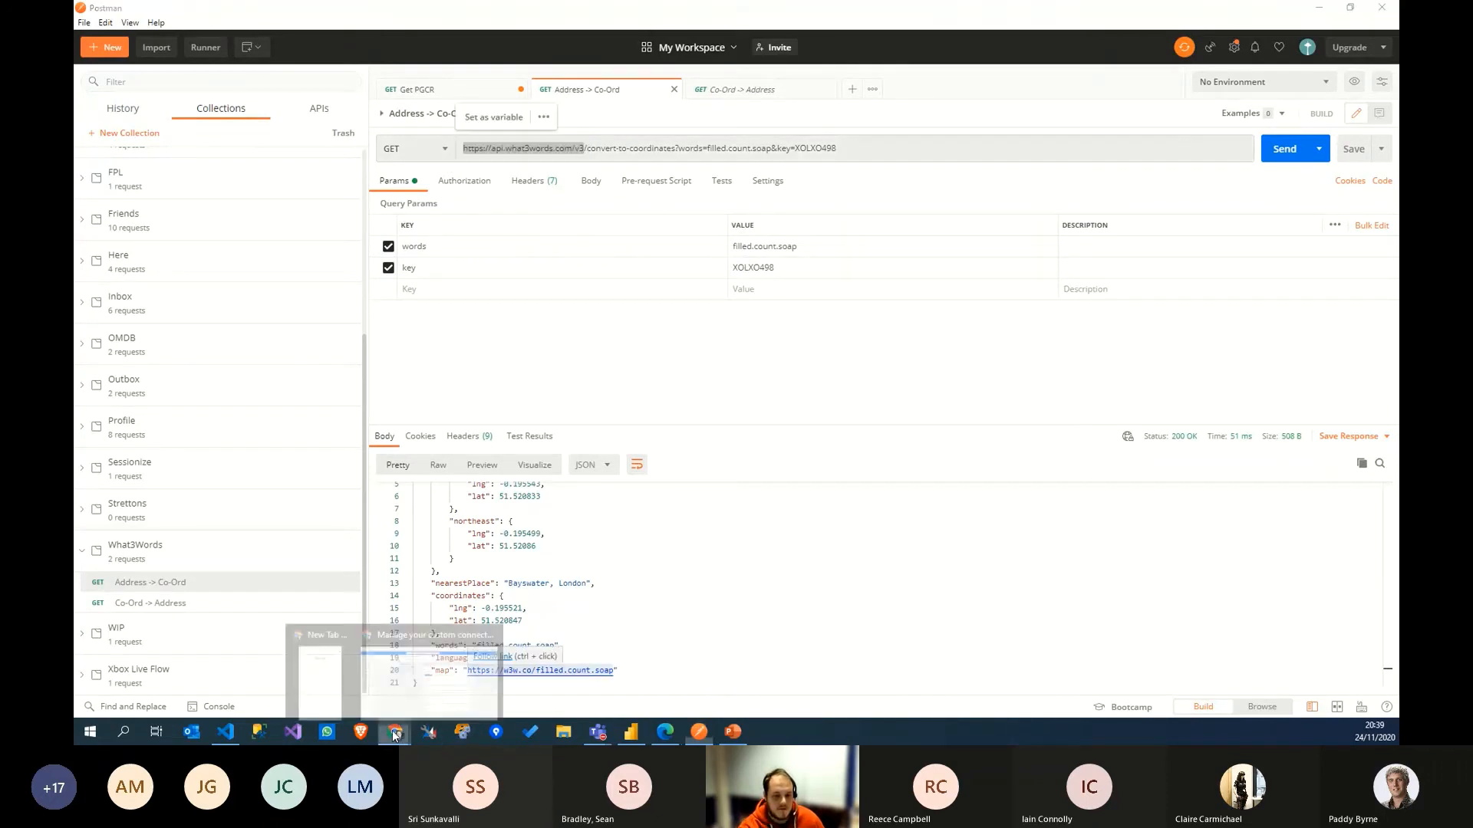
pyautogui.click(453, 678)
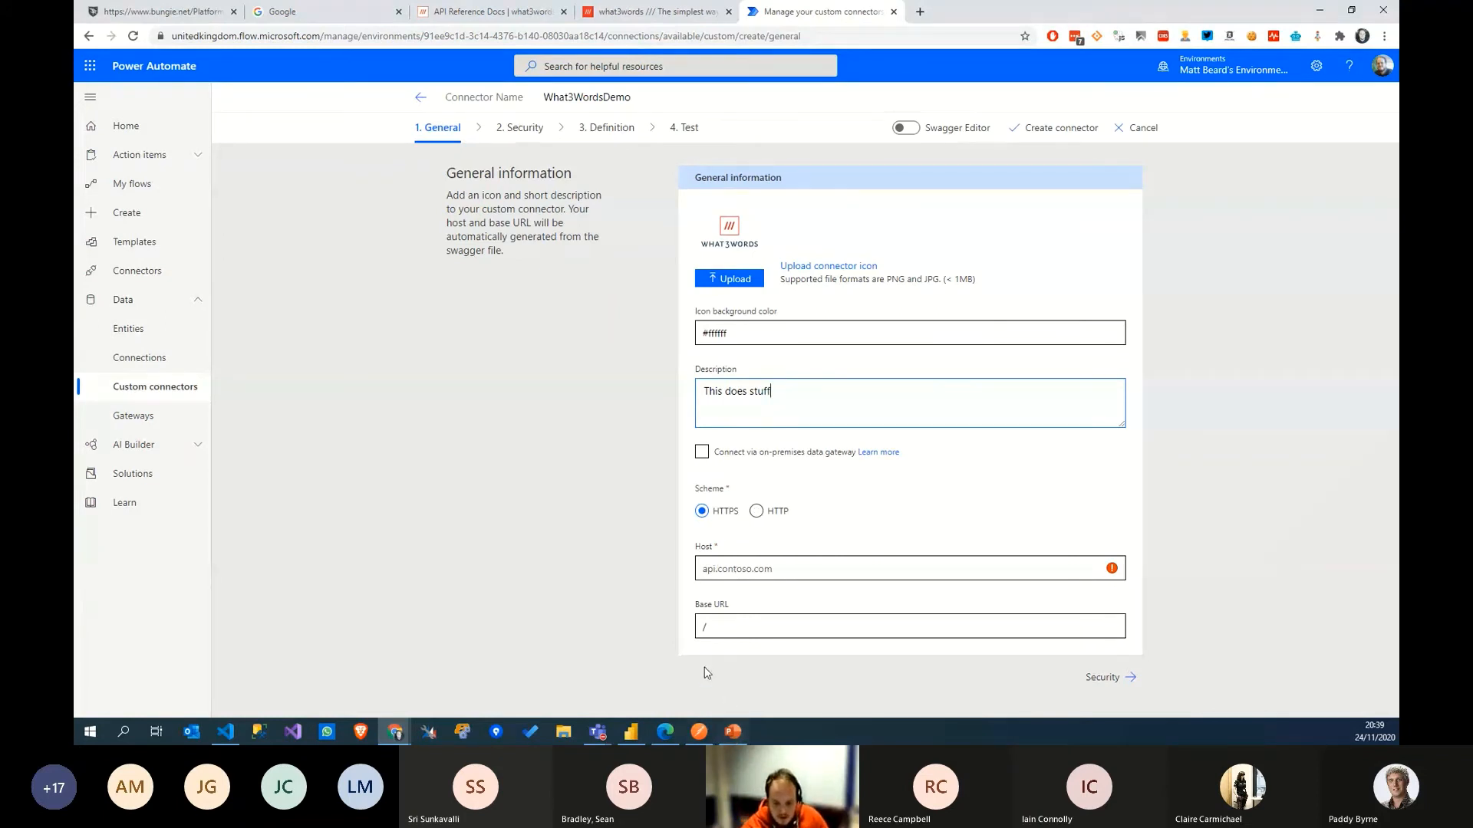
# Step: Copy the host api.what3words.com from the Address -> Co-Ord request in Postman into the connector's Host field in Power Automate
pyautogui.click(698, 731)
pyautogui.moveTo(490, 149); pyautogui.dragTo(571, 153)
pyautogui.hotkey('ctrl', 'c')
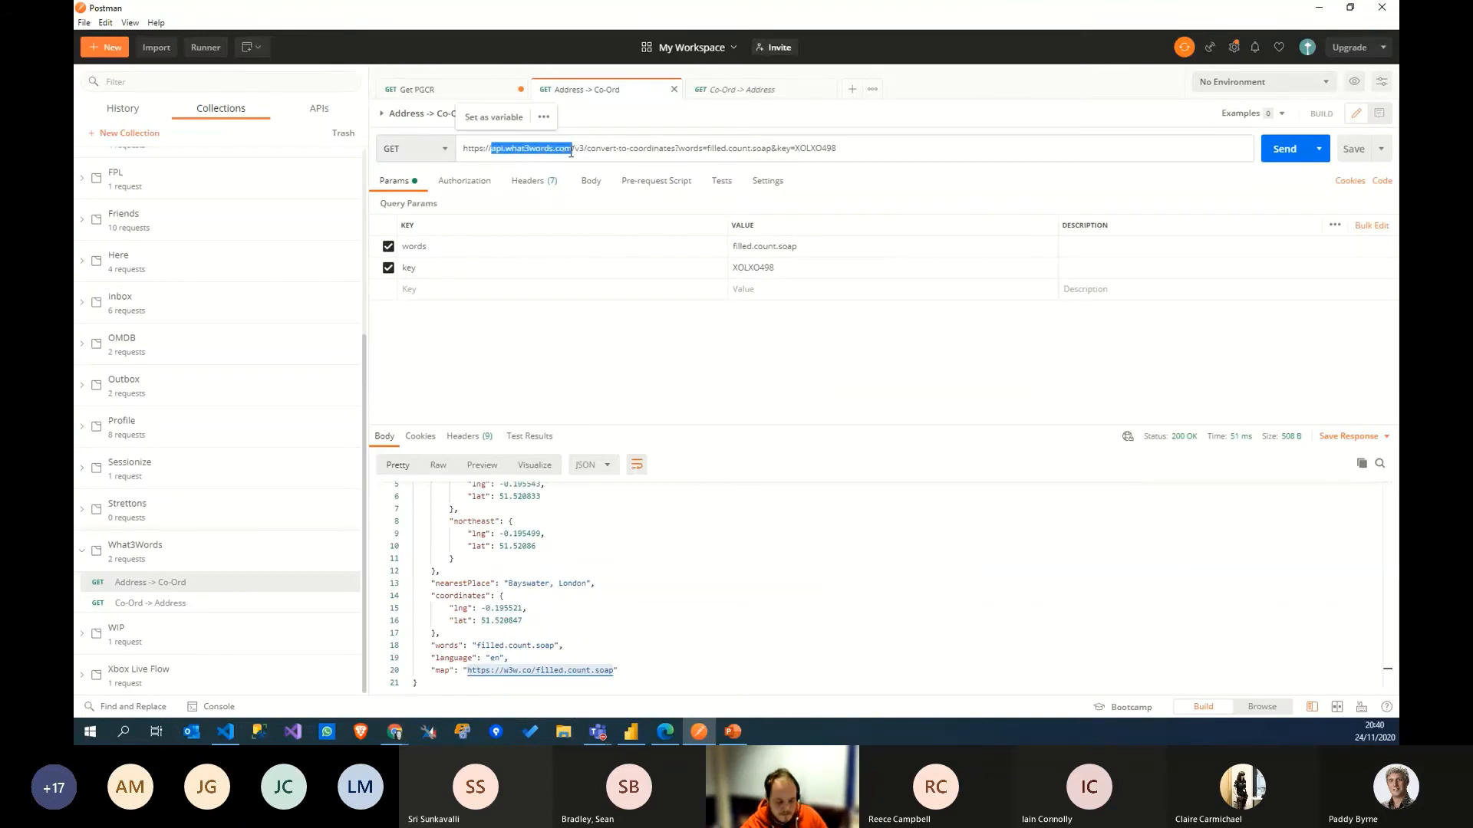
pyautogui.click(392, 732)
pyautogui.click(418, 700)
pyautogui.click(725, 569)
pyautogui.hotkey('ctrl', 'v')
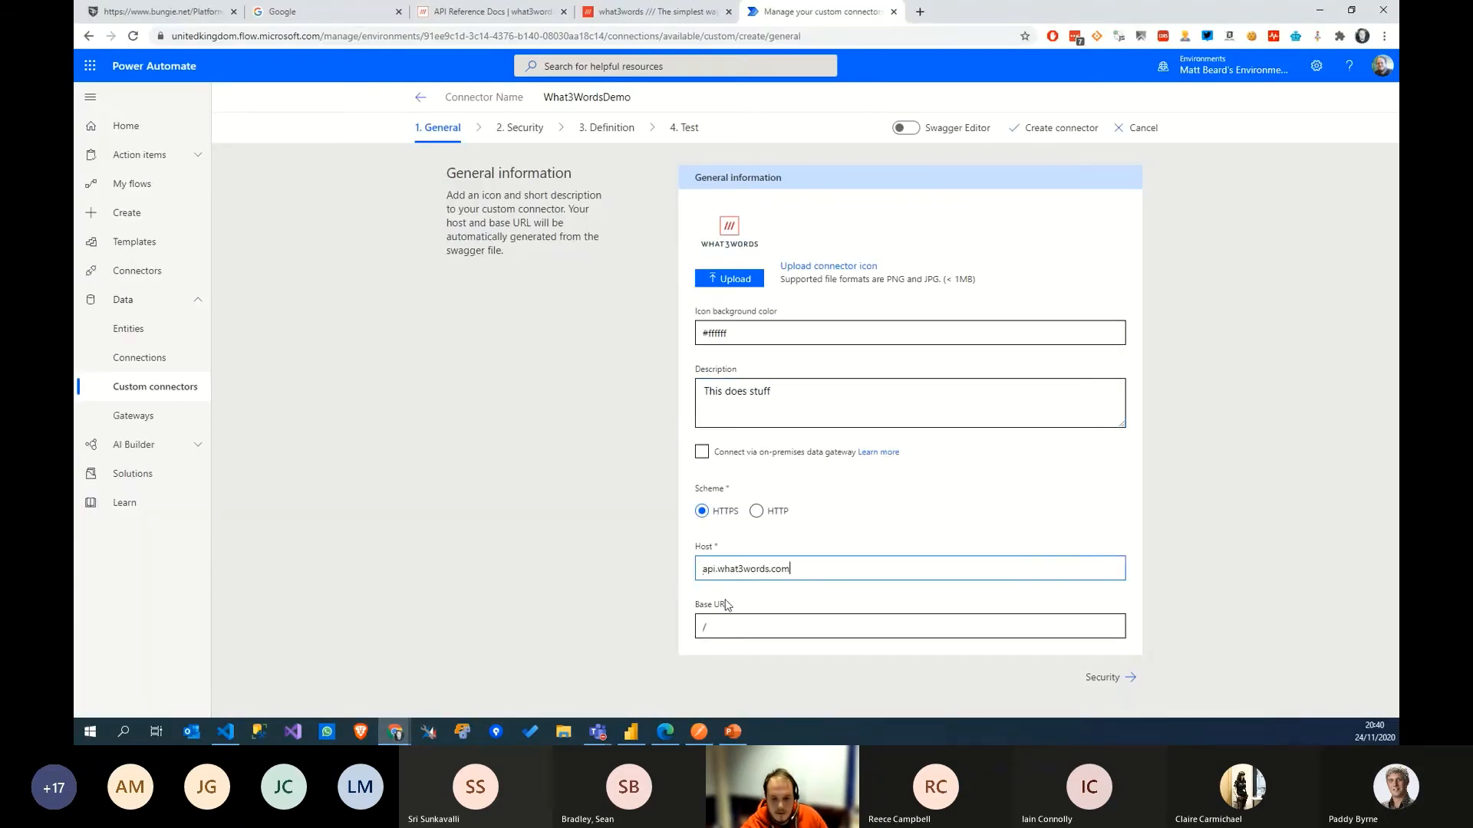
# Step: Set the connector's base URL to /v3/
pyautogui.click(728, 628)
pyautogui.write('v3/')
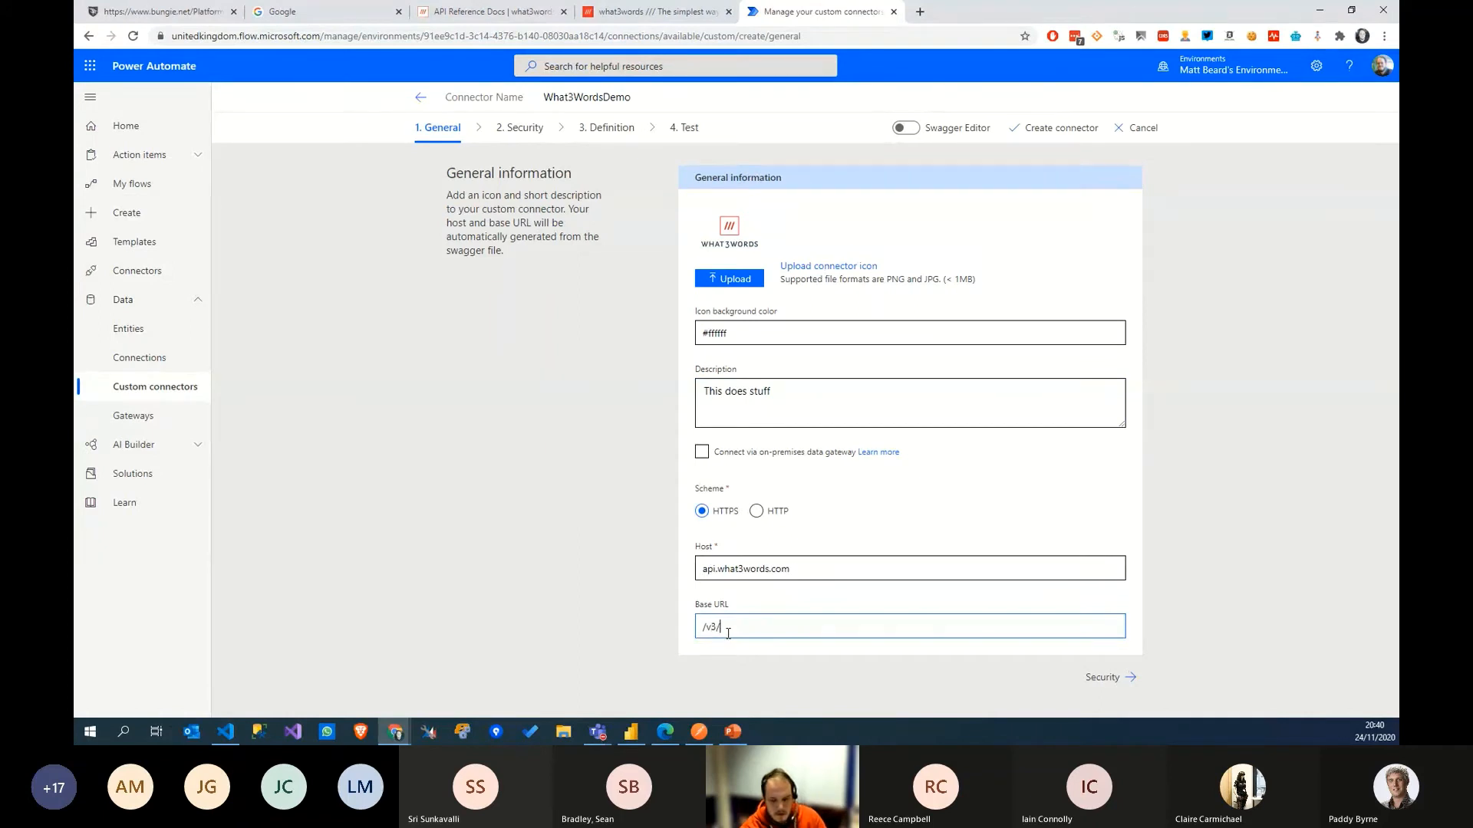
pyautogui.click(565, 565)
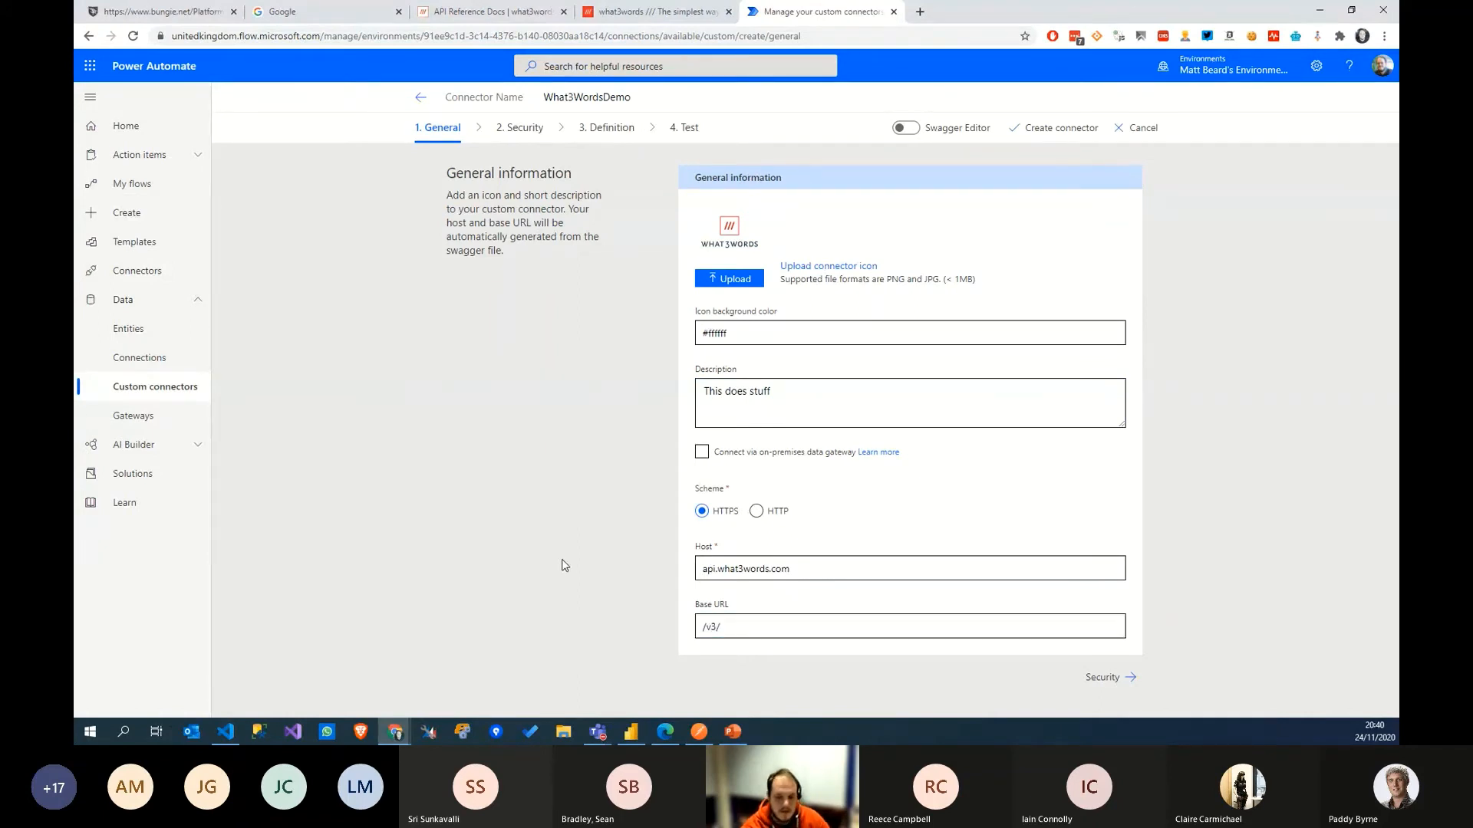
# Step: Review the connector's host and base URL, and compare them with the host and Platform/Destiny2 path parts of the bungie.net URL
pyautogui.moveTo(715, 568); pyautogui.dragTo(668, 566)
pyautogui.click(762, 568)
pyautogui.moveTo(815, 571); pyautogui.dragTo(661, 565)
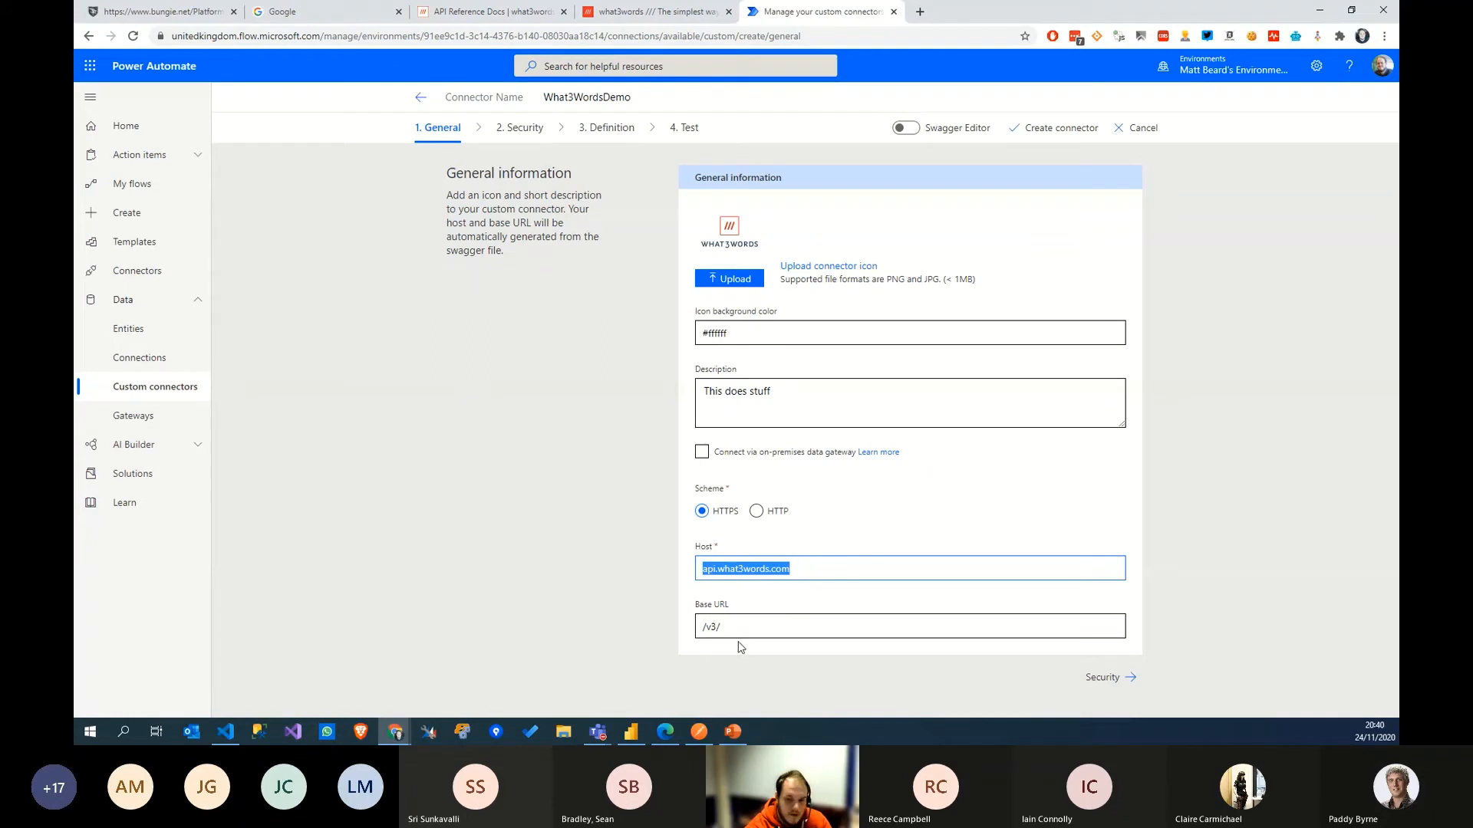
pyautogui.press('Tab')
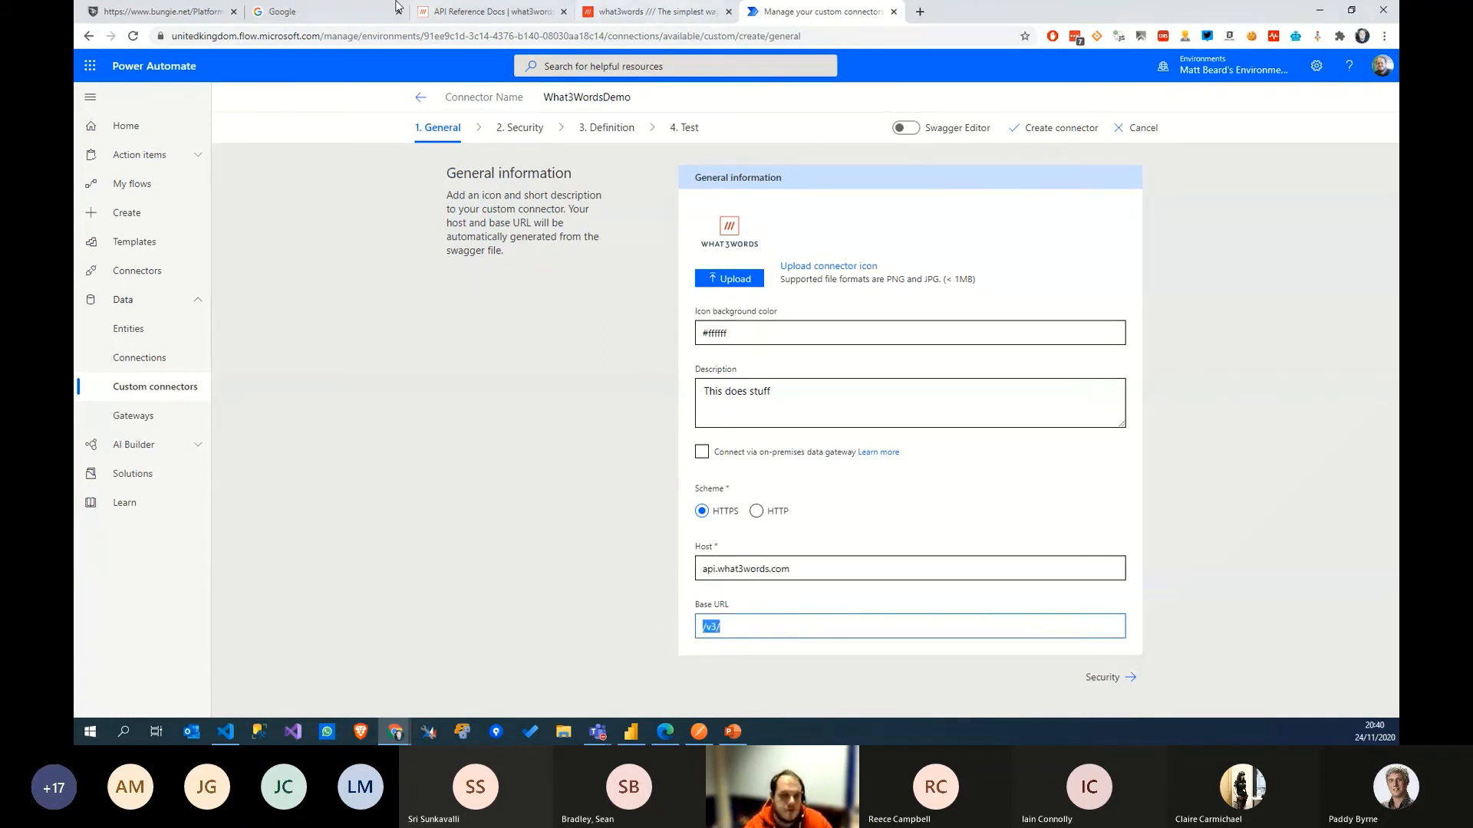
pyautogui.click(157, 12)
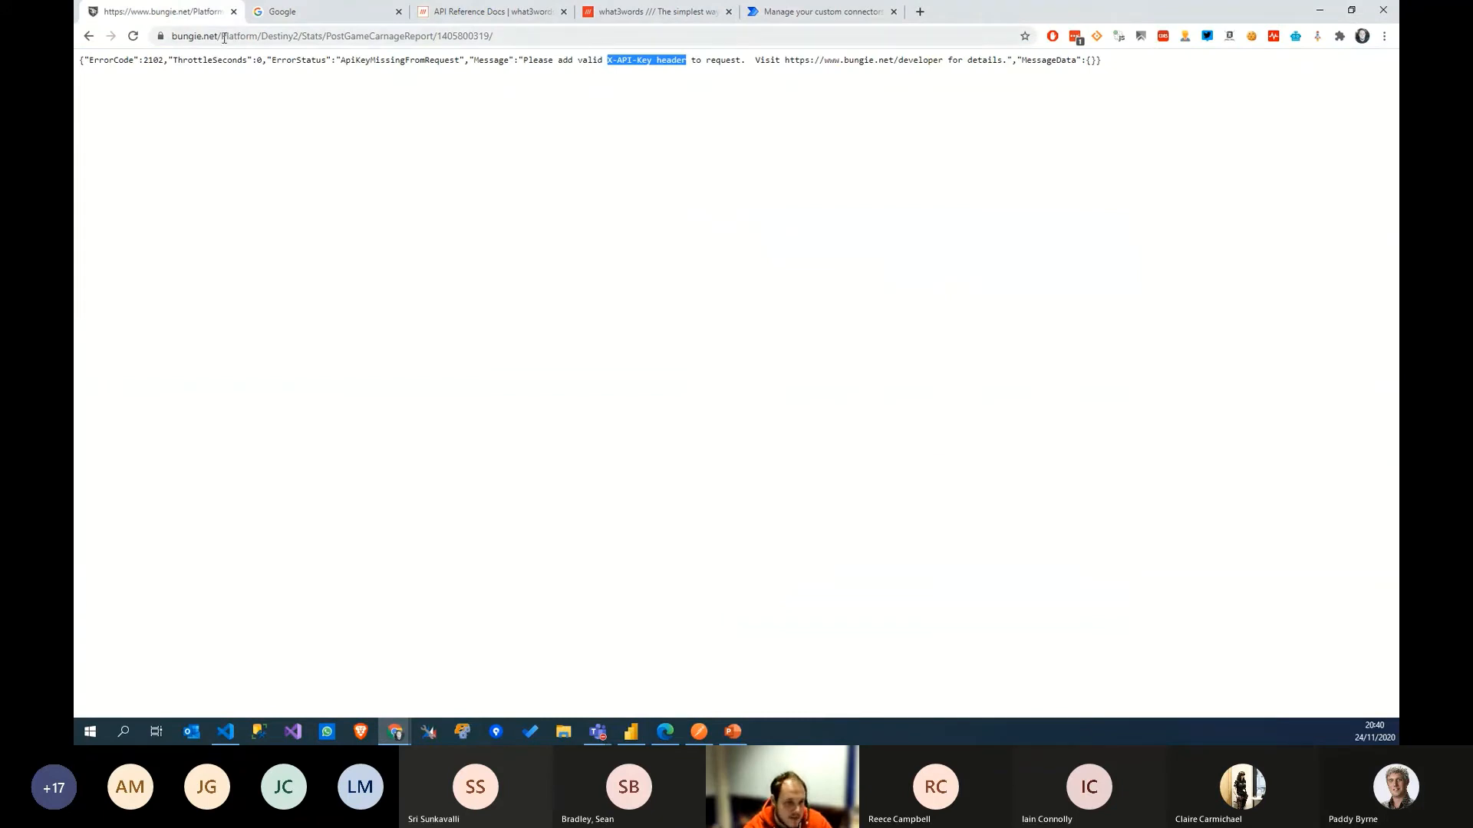
pyautogui.moveTo(222, 36); pyautogui.dragTo(298, 37)
pyautogui.click(296, 38)
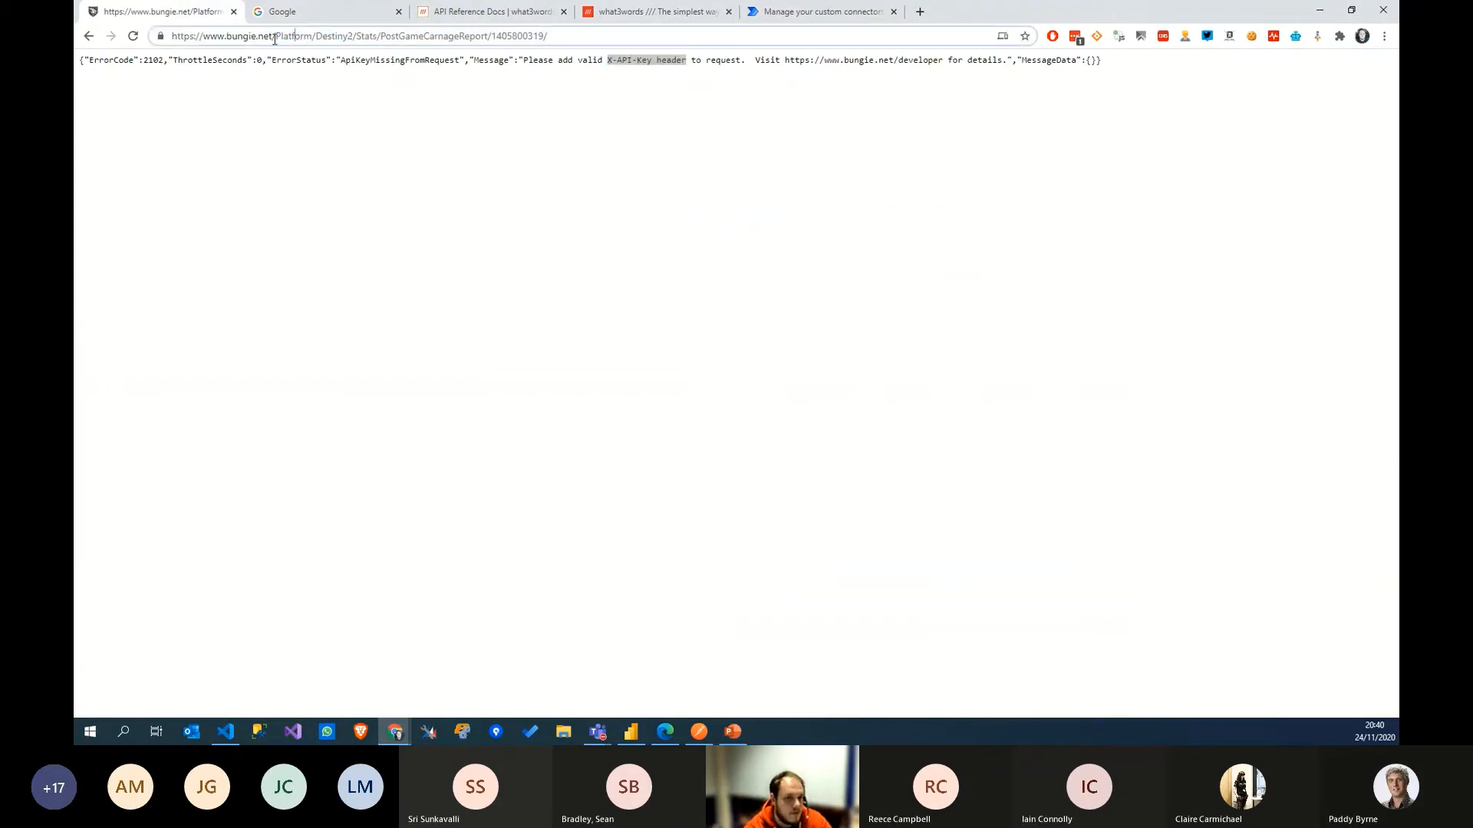
pyautogui.doubleClick(193, 37)
pyautogui.moveTo(203, 36); pyautogui.dragTo(354, 40)
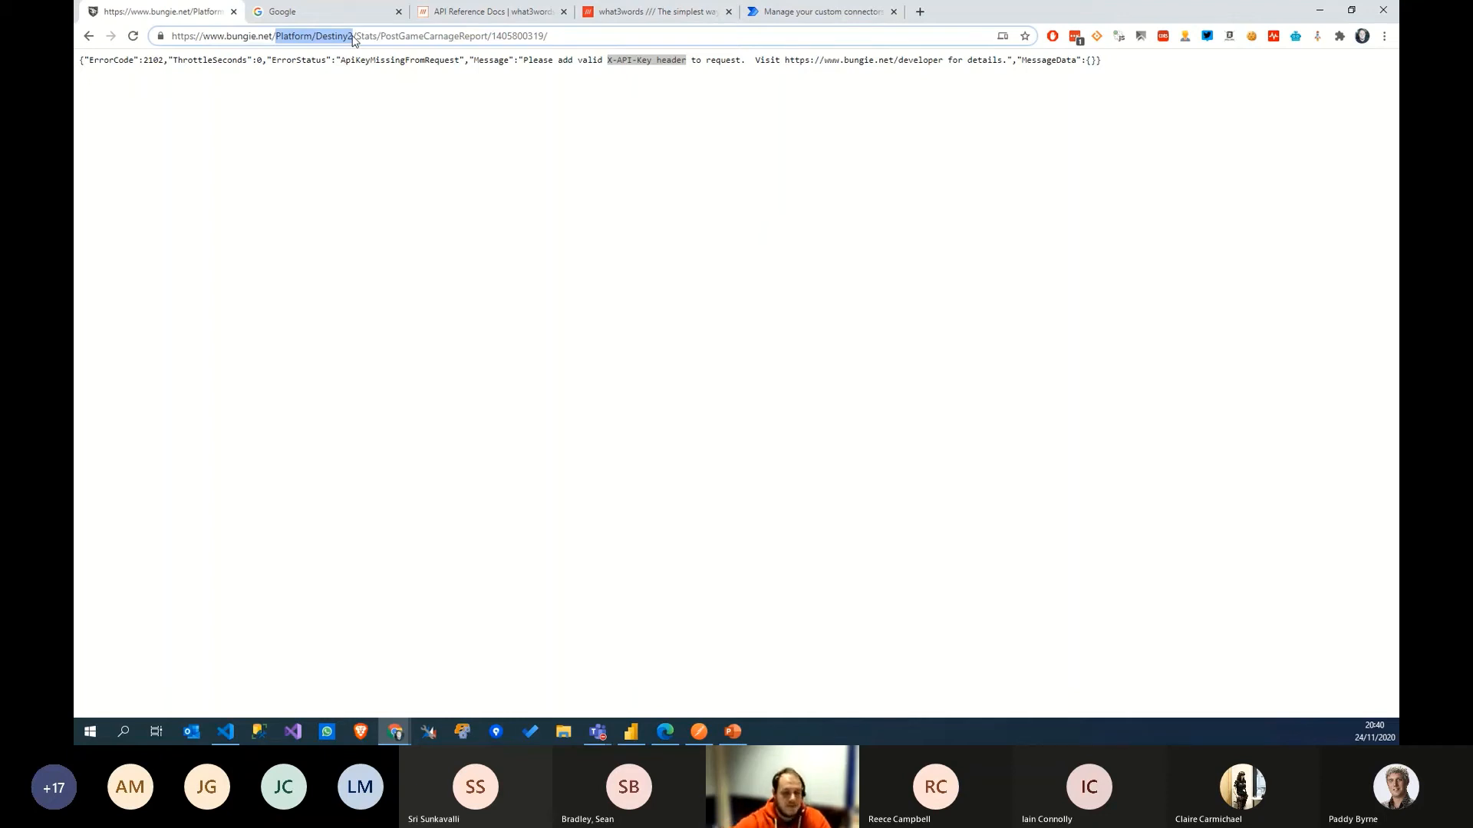
pyautogui.click(802, 16)
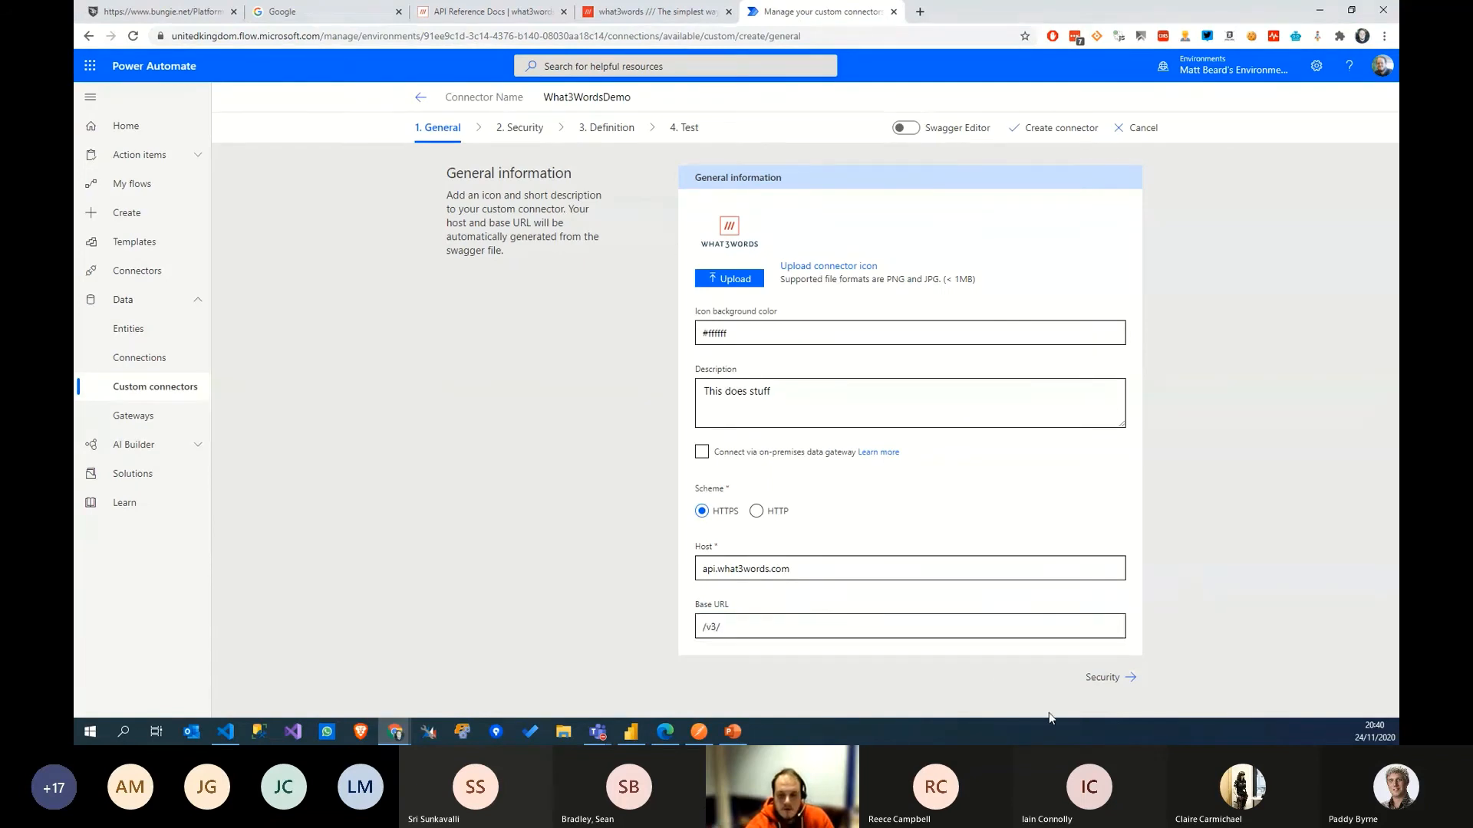
# Step: Go to the connector's Security settings, review the available authentication types and examine the fields required by OAuth 2.0
pyautogui.click(1109, 678)
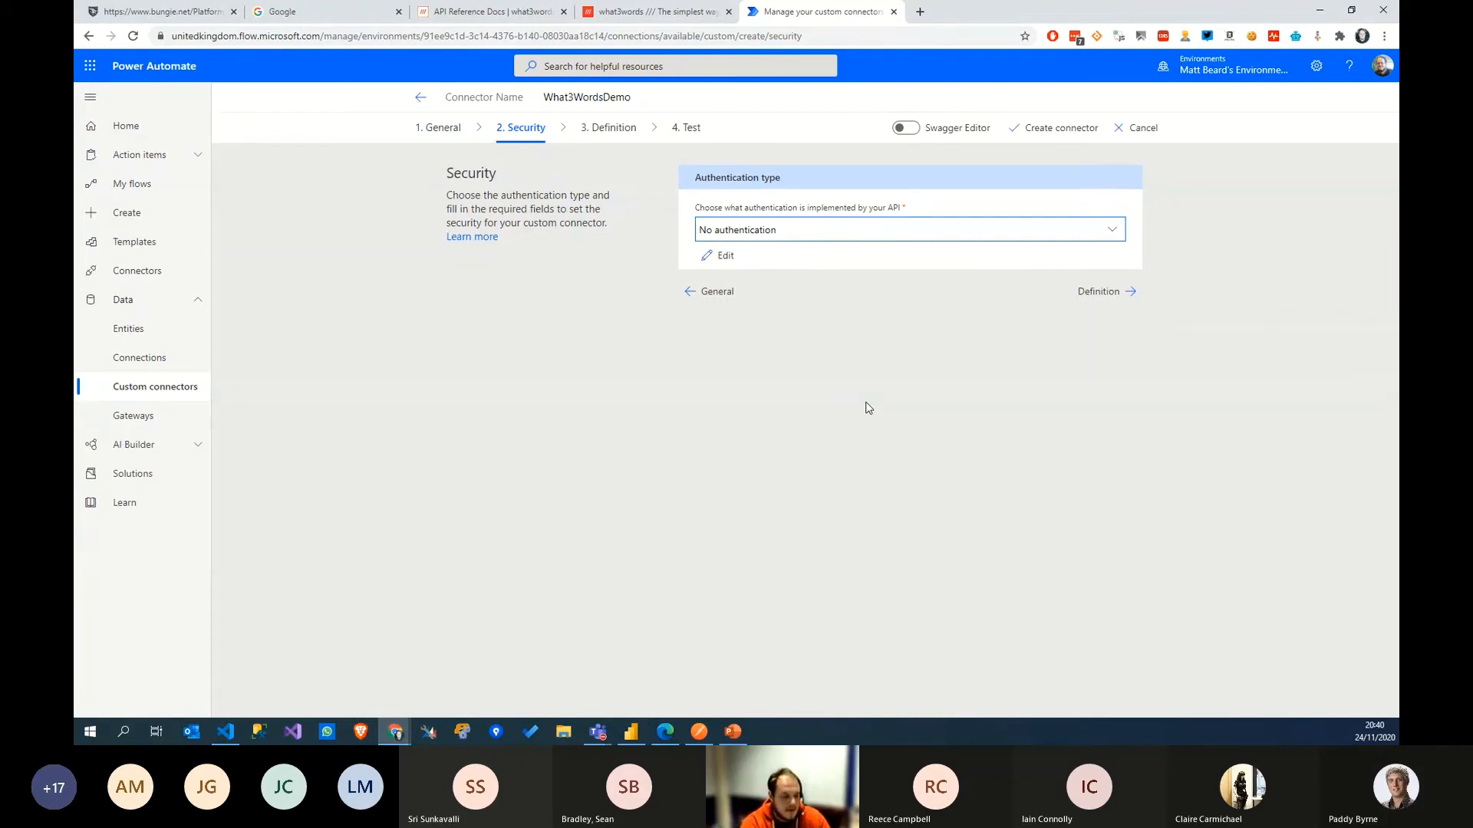
pyautogui.click(818, 230)
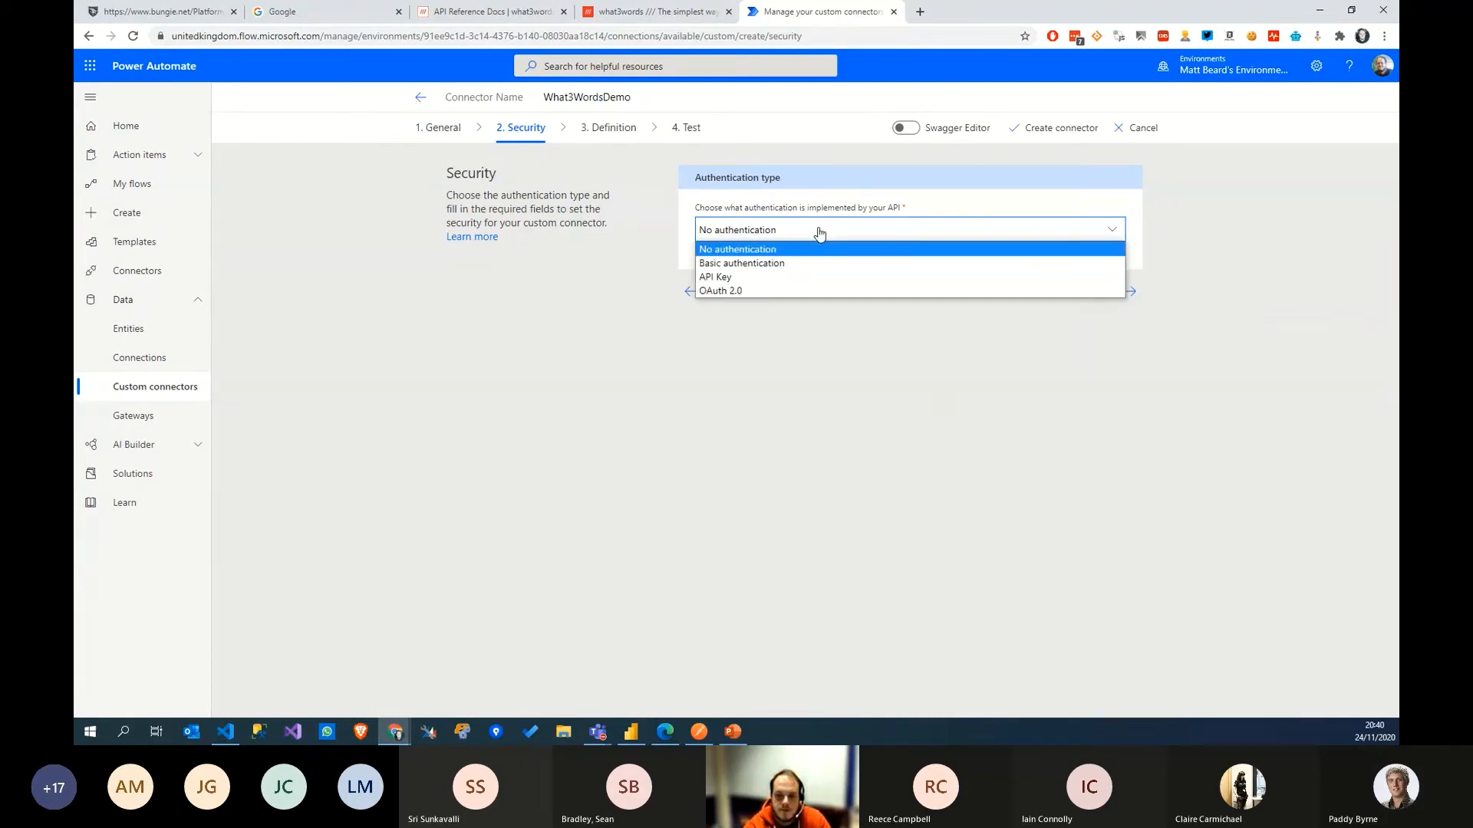
pyautogui.click(778, 248)
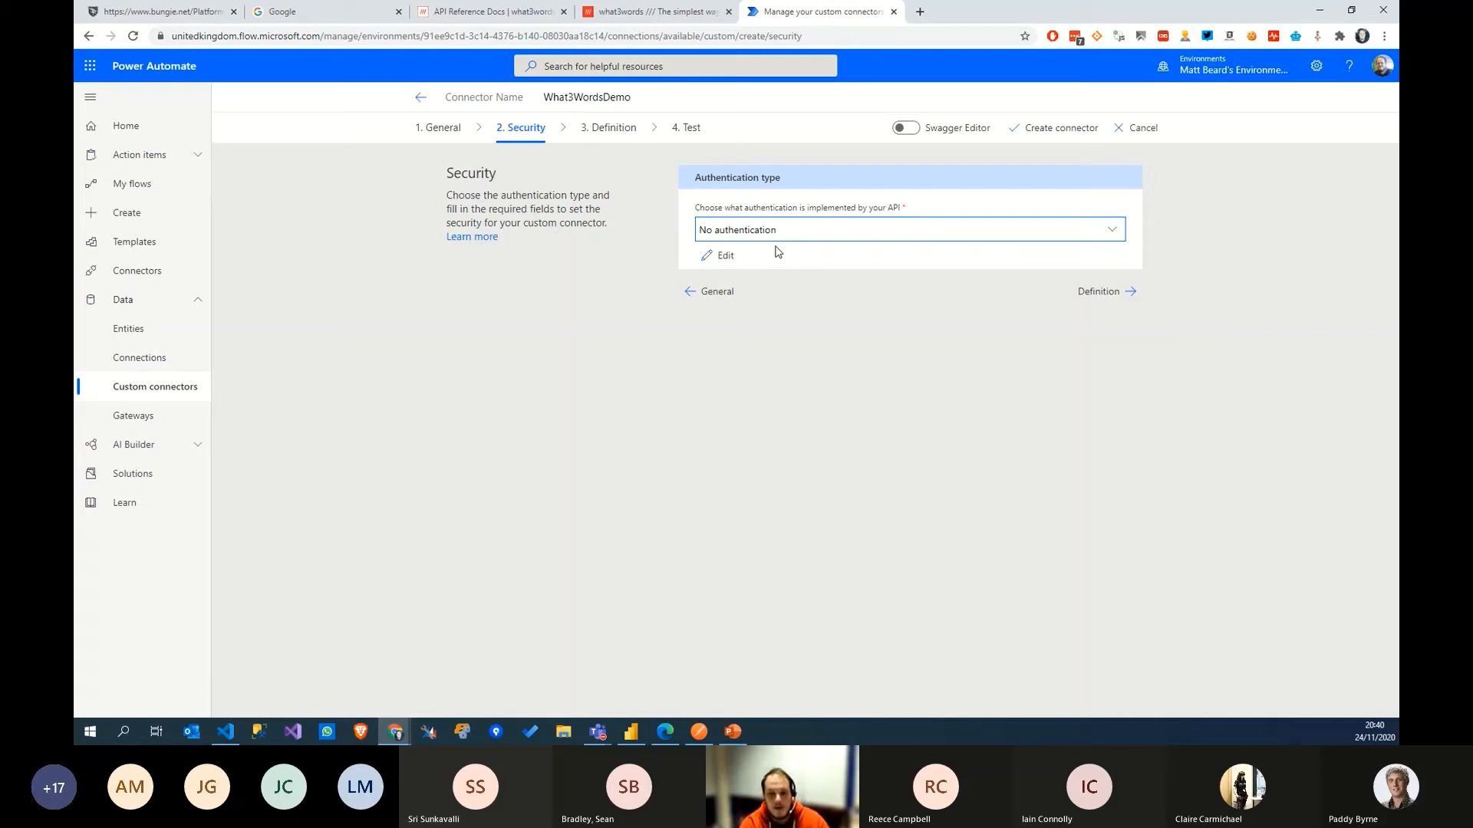
pyautogui.click(832, 238)
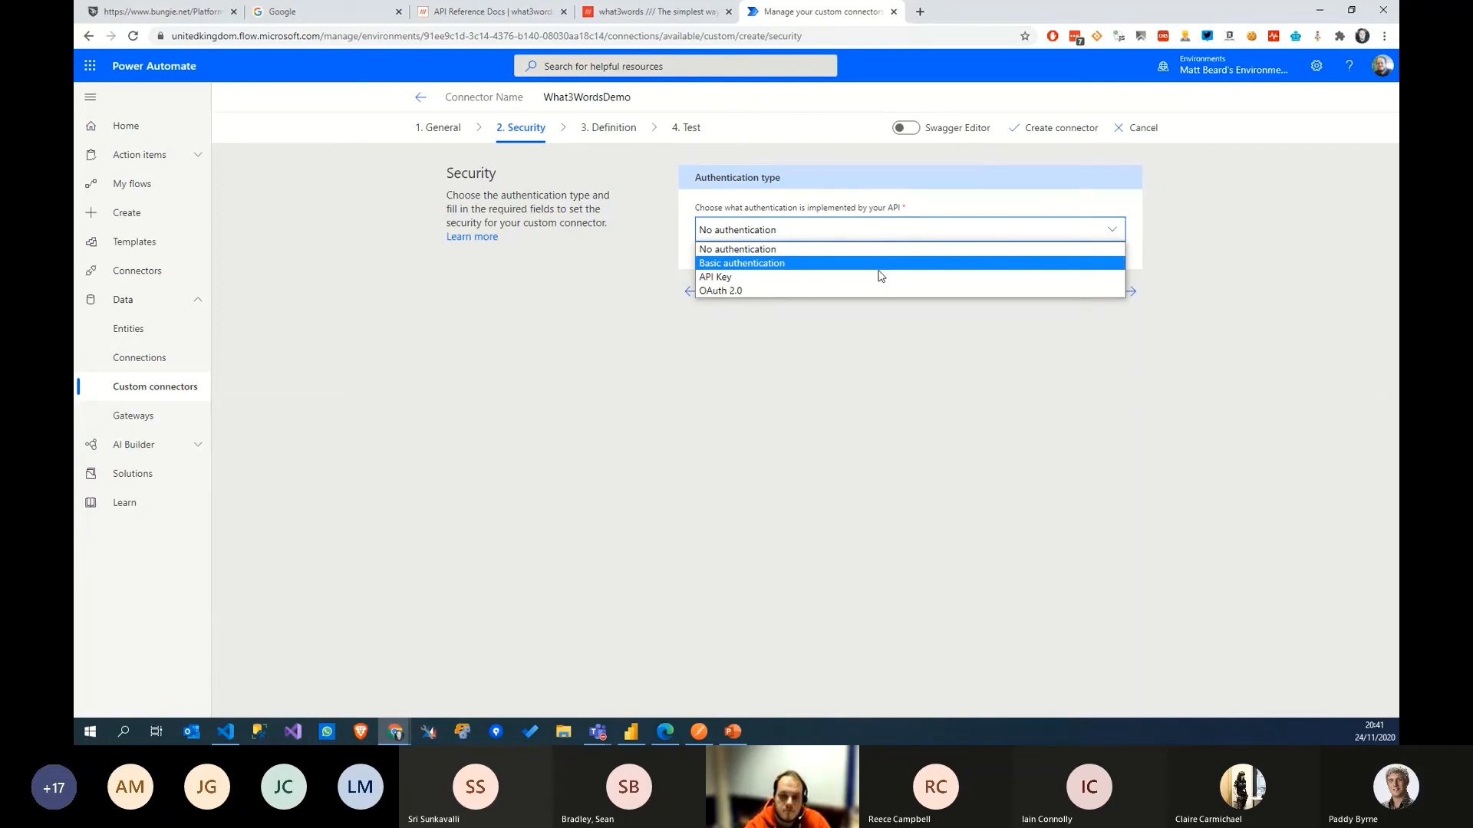
pyautogui.click(818, 295)
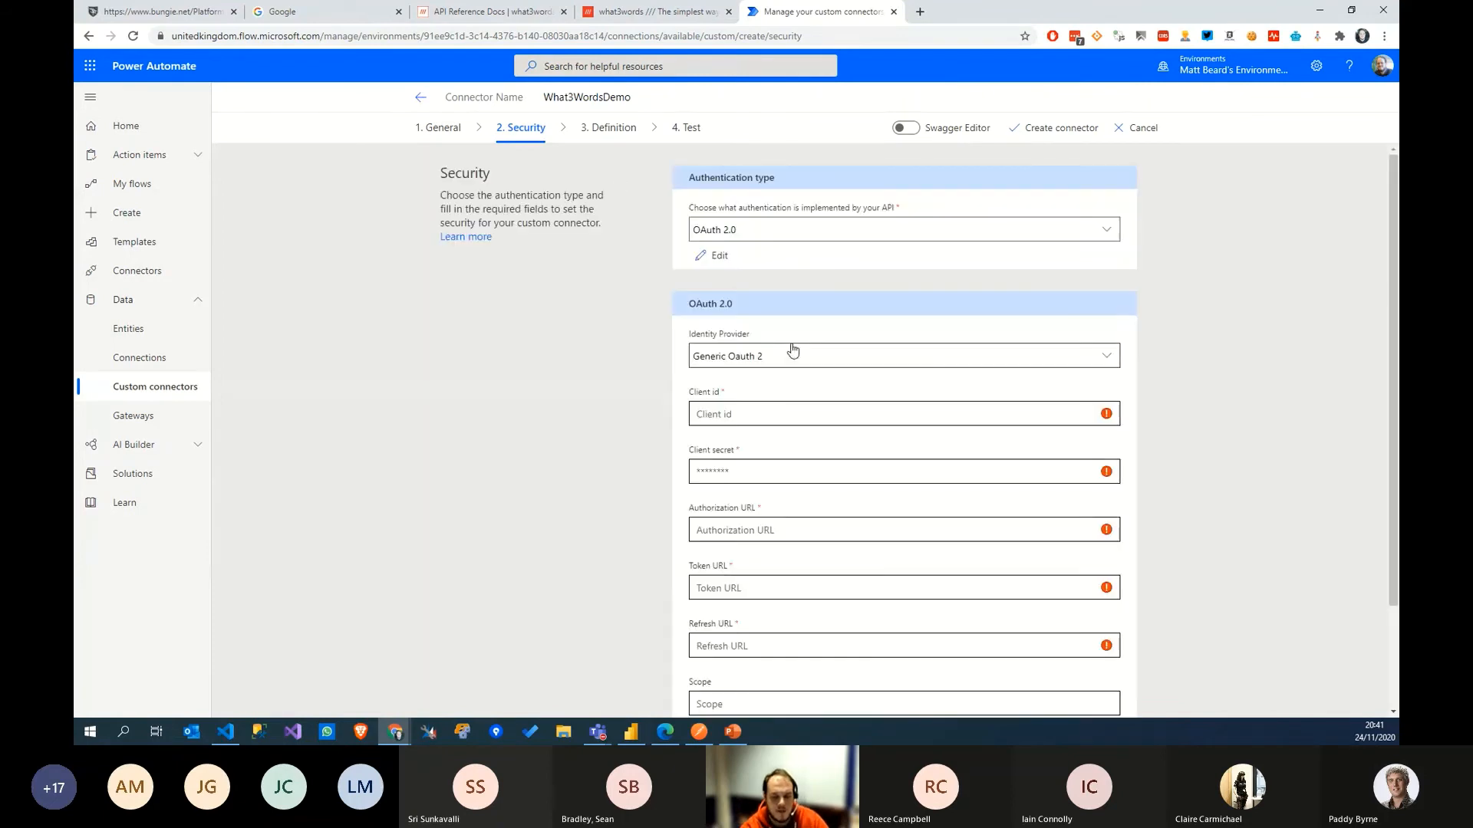
pyautogui.scroll(-2, 794, 329)
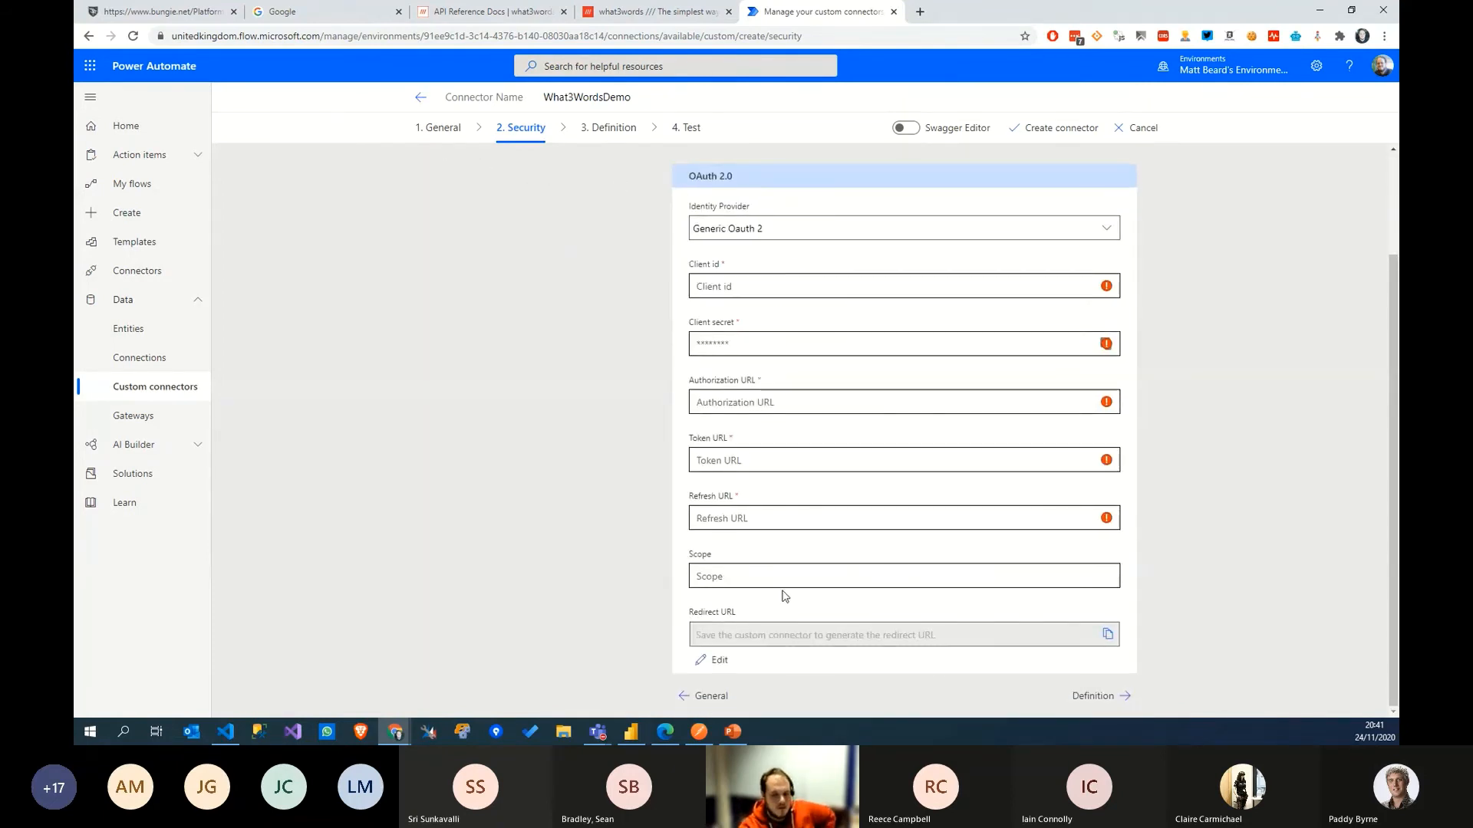
pyautogui.scroll(2, 782, 599)
pyautogui.scroll(-2, 778, 606)
pyautogui.scroll(1, 771, 606)
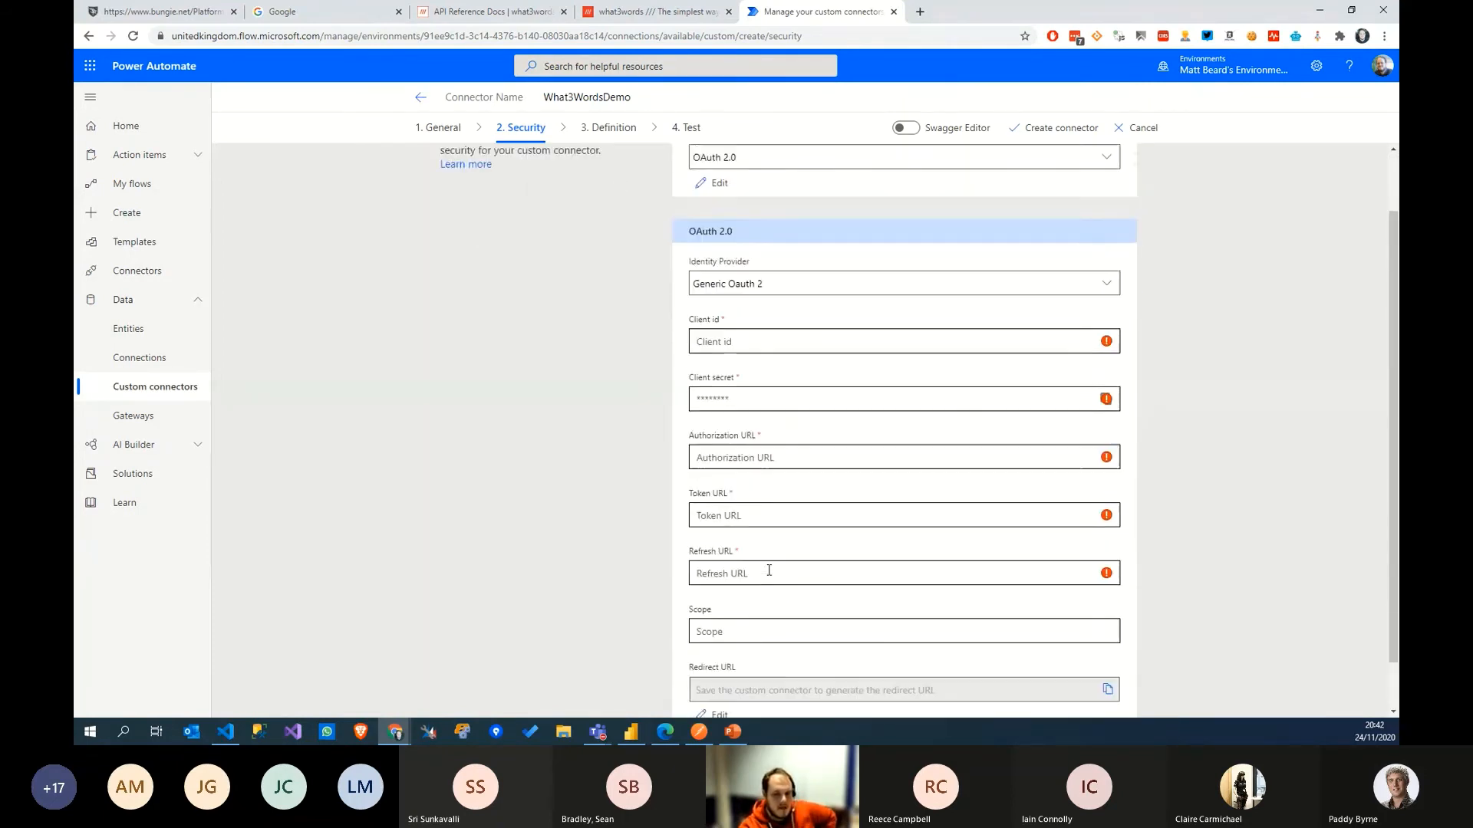
pyautogui.scroll(1, 769, 571)
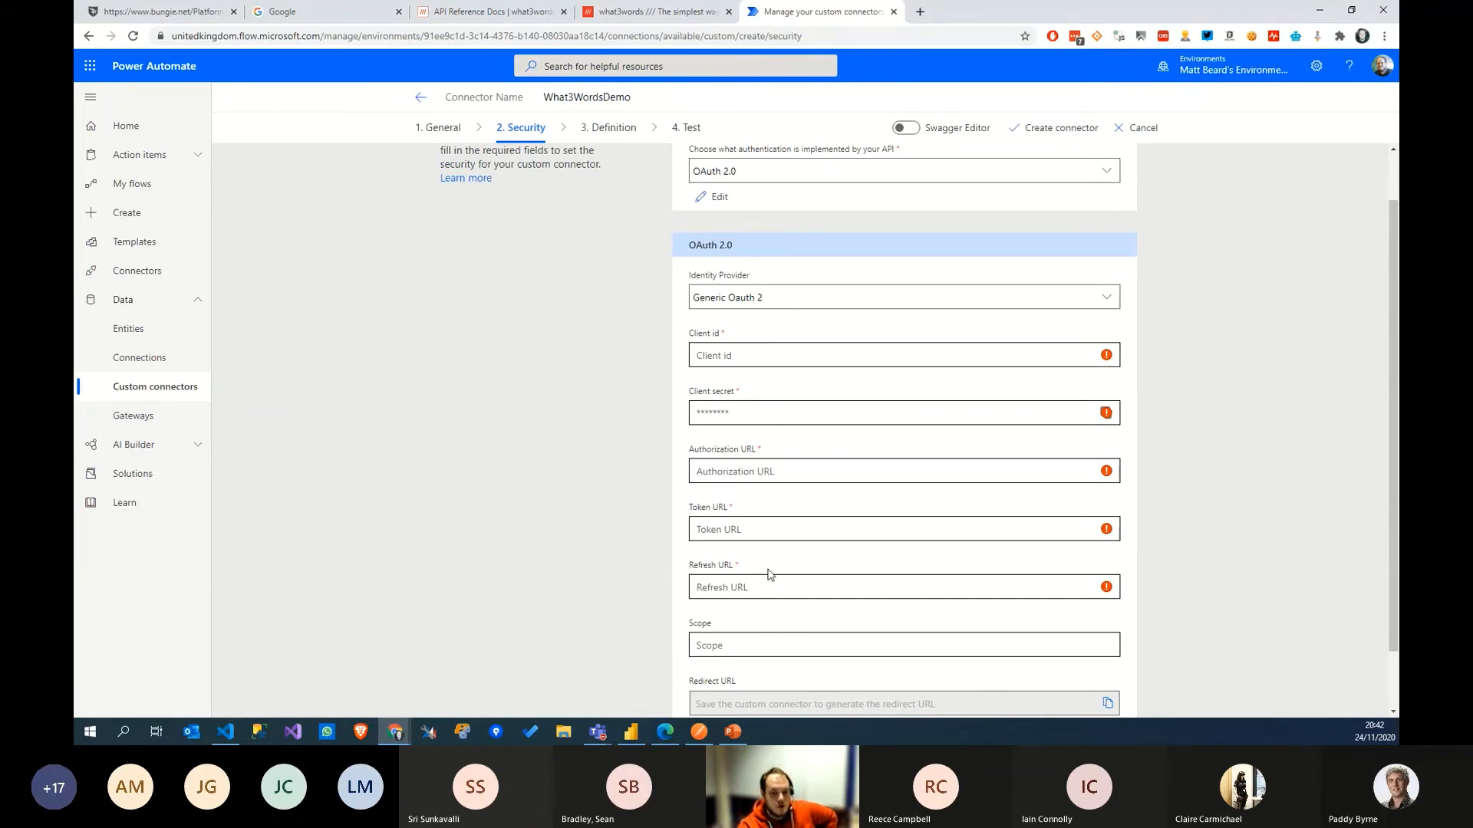
pyautogui.scroll(1, 767, 574)
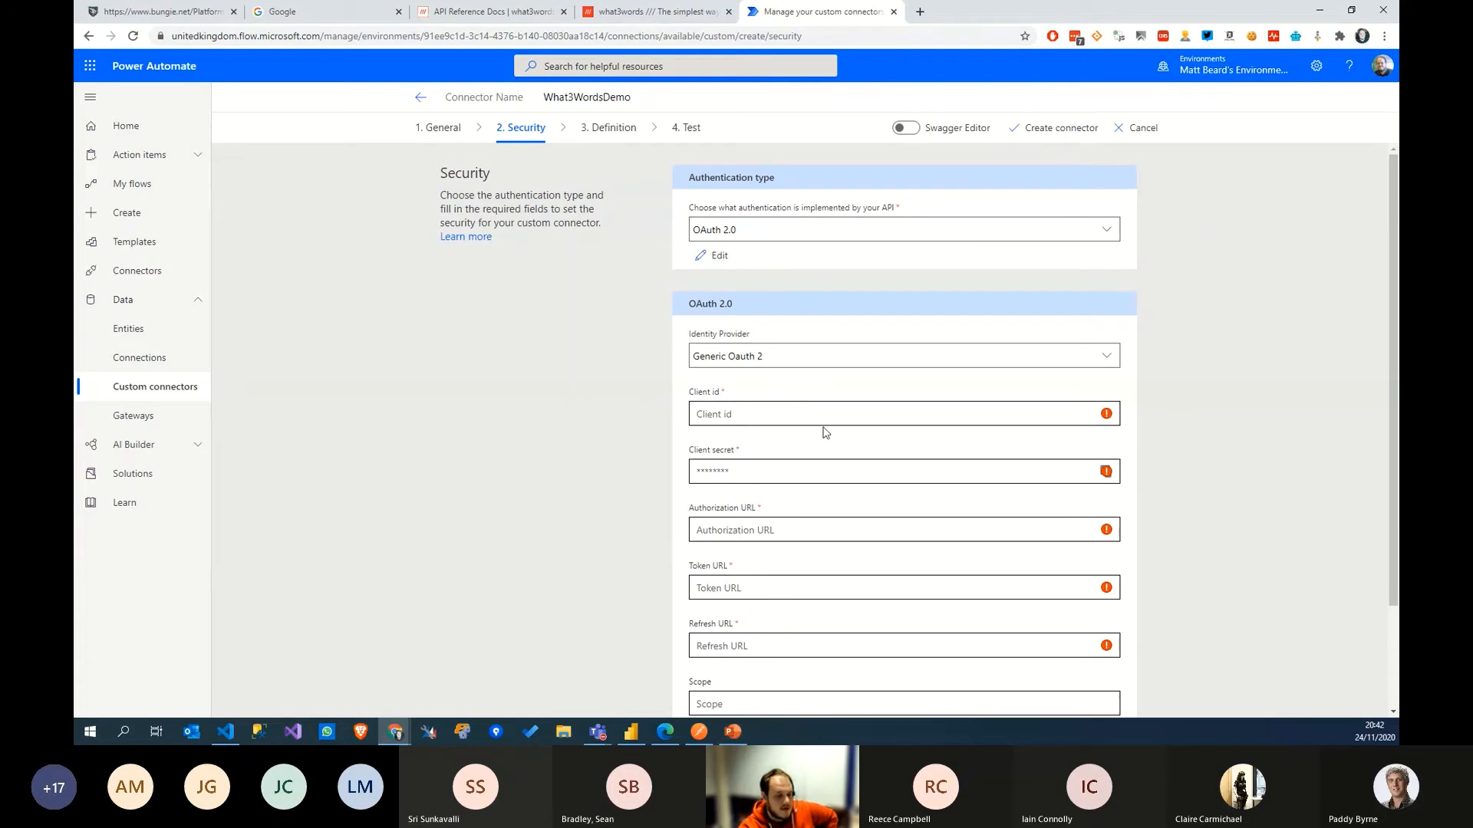
# Step: Set the connector's authentication type to API Key
pyautogui.click(770, 230)
pyautogui.click(768, 279)
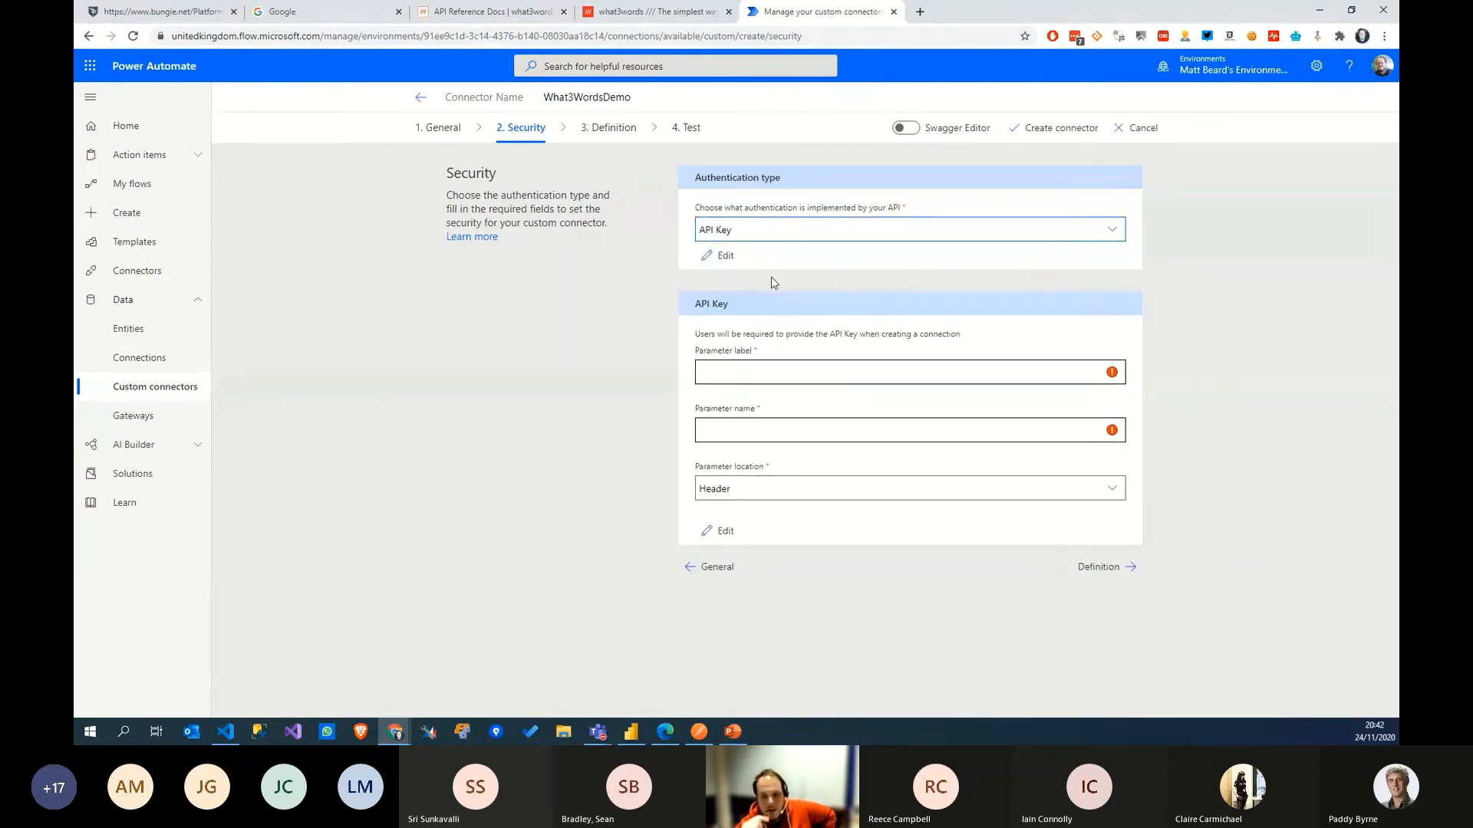
pyautogui.click(743, 372)
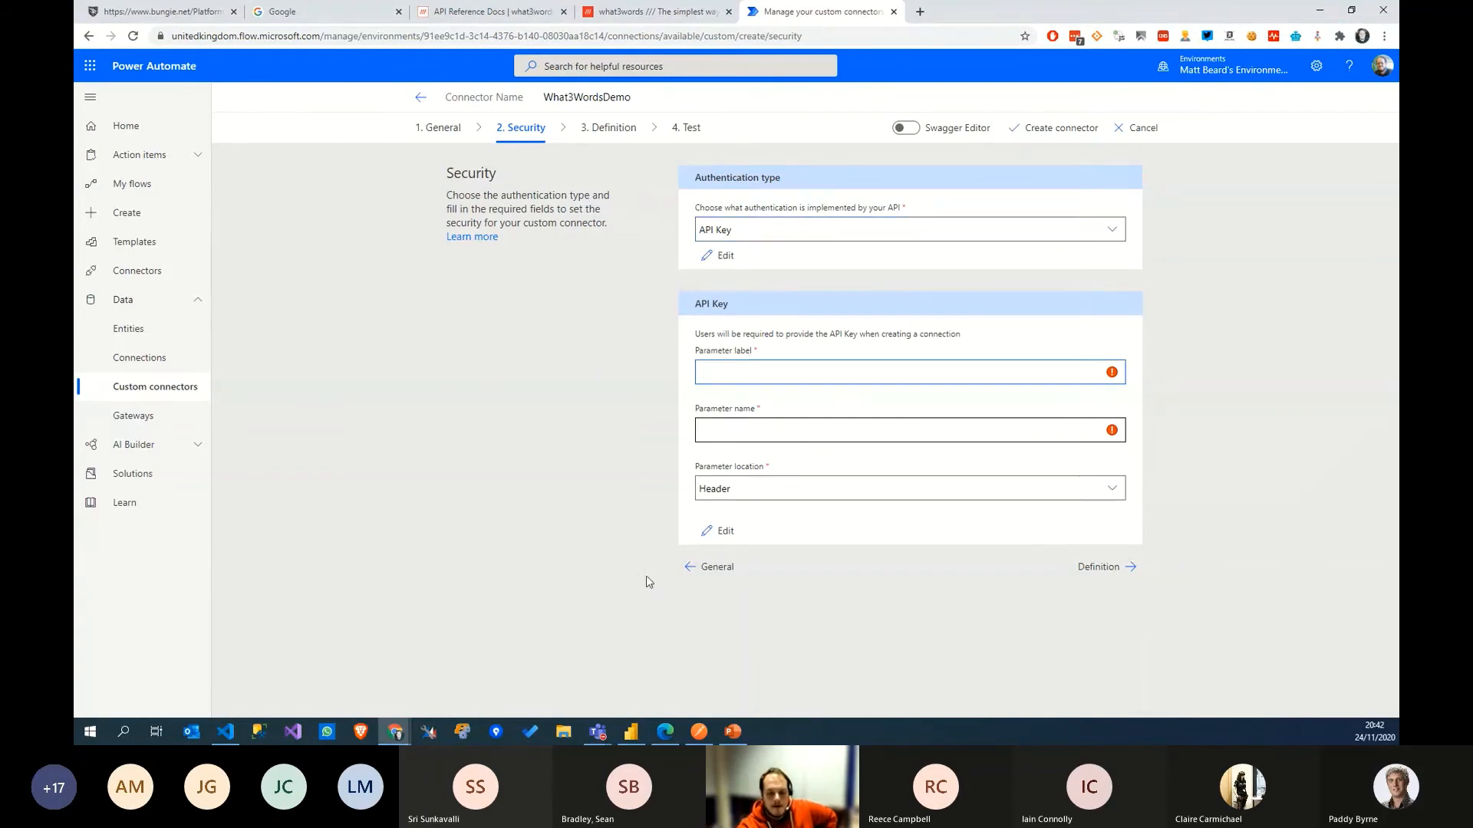
# Step: Compare in Postman how the Address -> Co-Ord and Get PGCR requests pass their API keys, and return to the security form in Power Automate
pyautogui.click(710, 735)
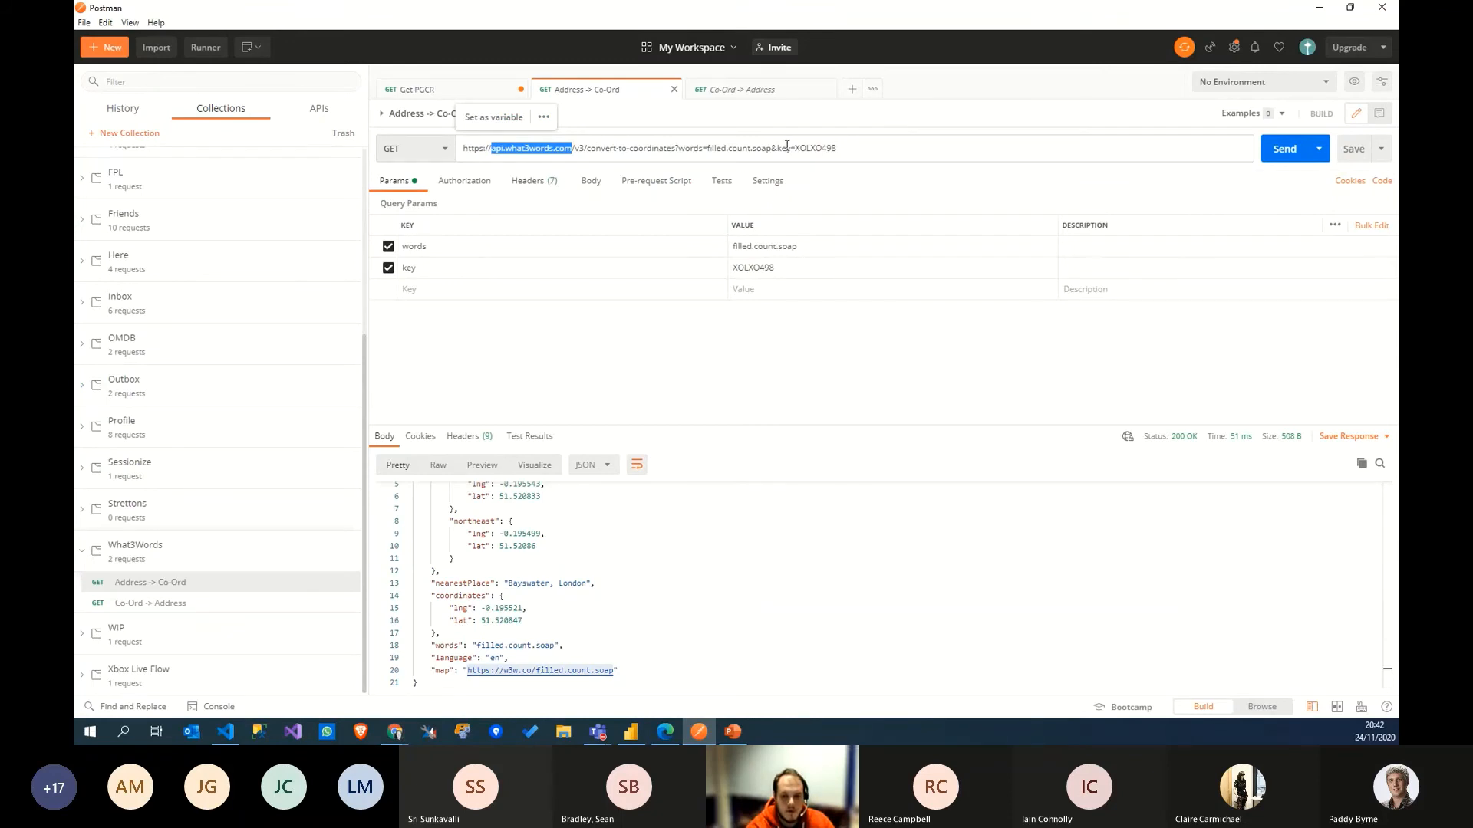
pyautogui.moveTo(795, 145); pyautogui.dragTo(1016, 152)
pyautogui.click(429, 96)
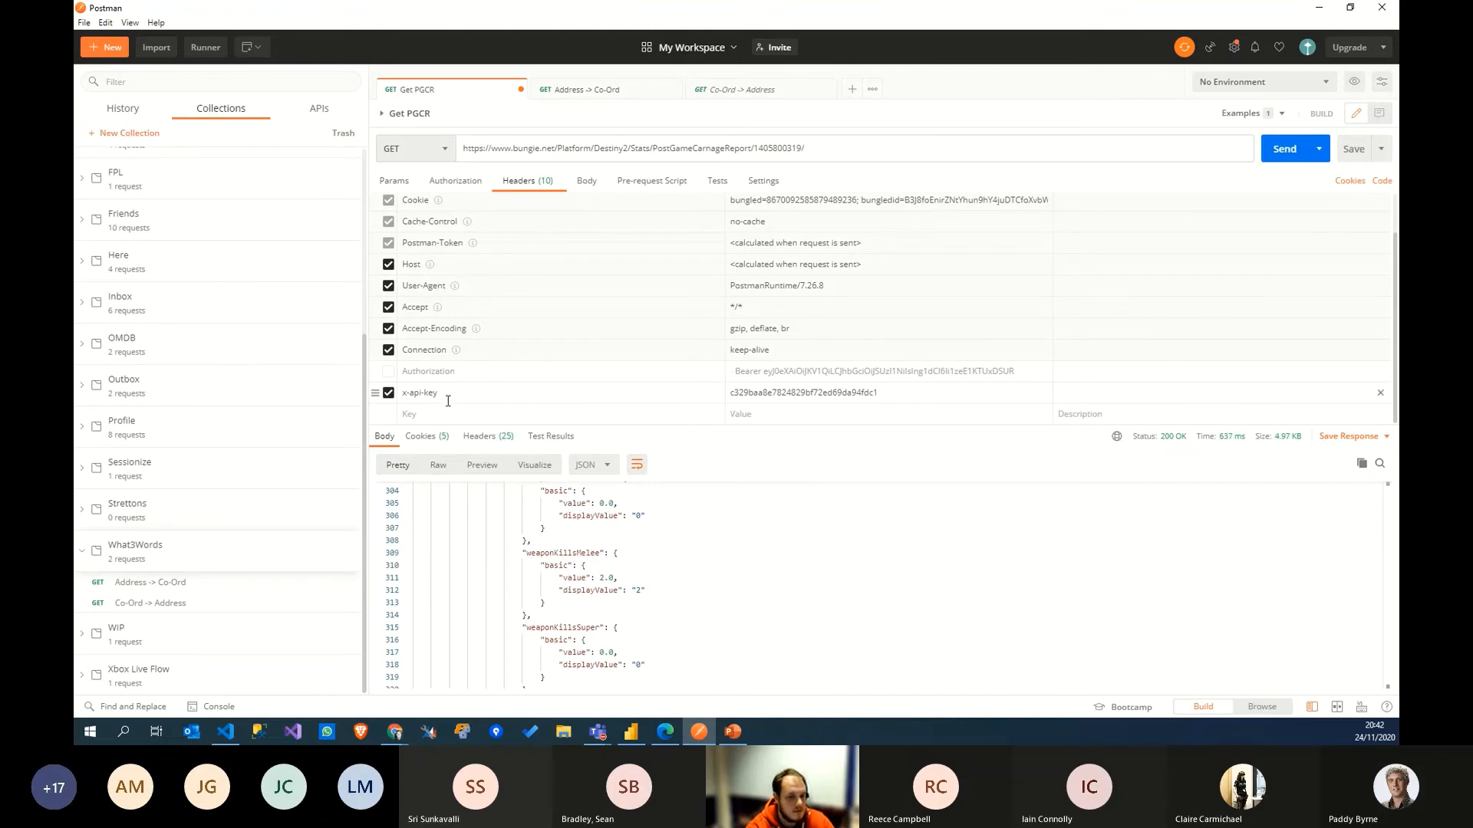
pyautogui.click(451, 666)
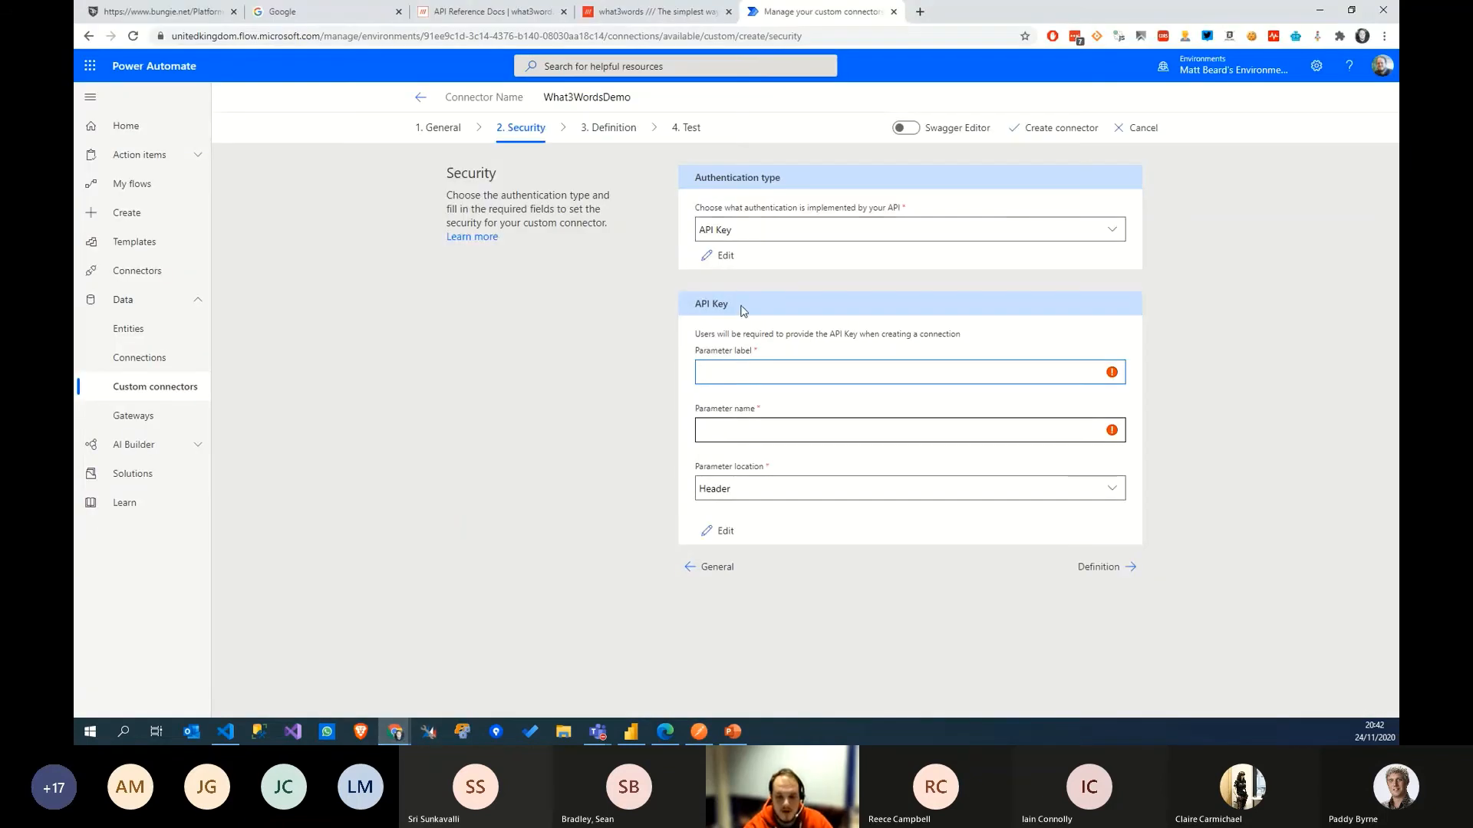
# Step: Set the API key's parameter location to Query and enter "key" as both its parameter label and parameter name
pyautogui.click(749, 488)
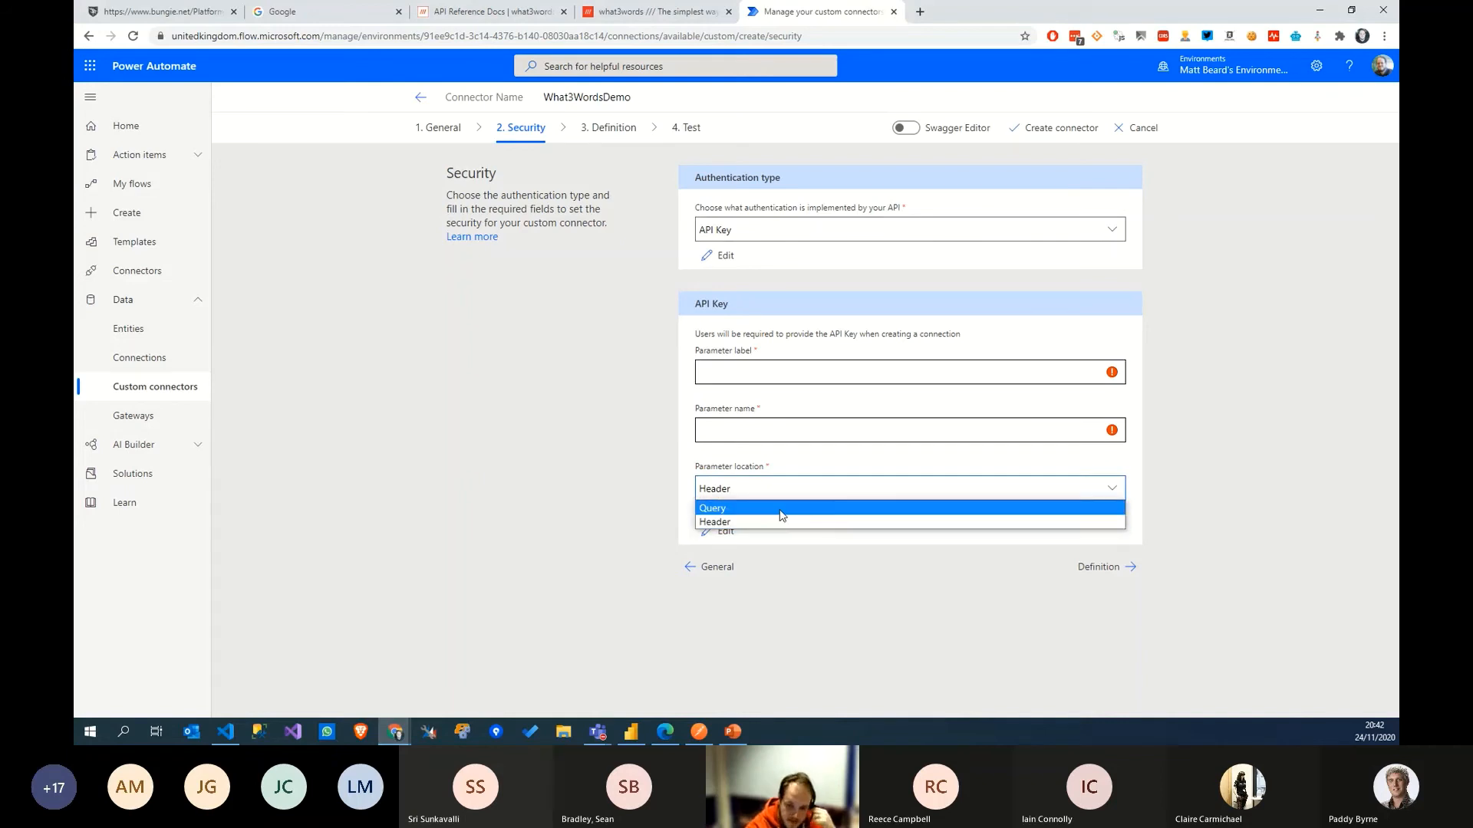
pyautogui.click(781, 509)
pyautogui.click(763, 372)
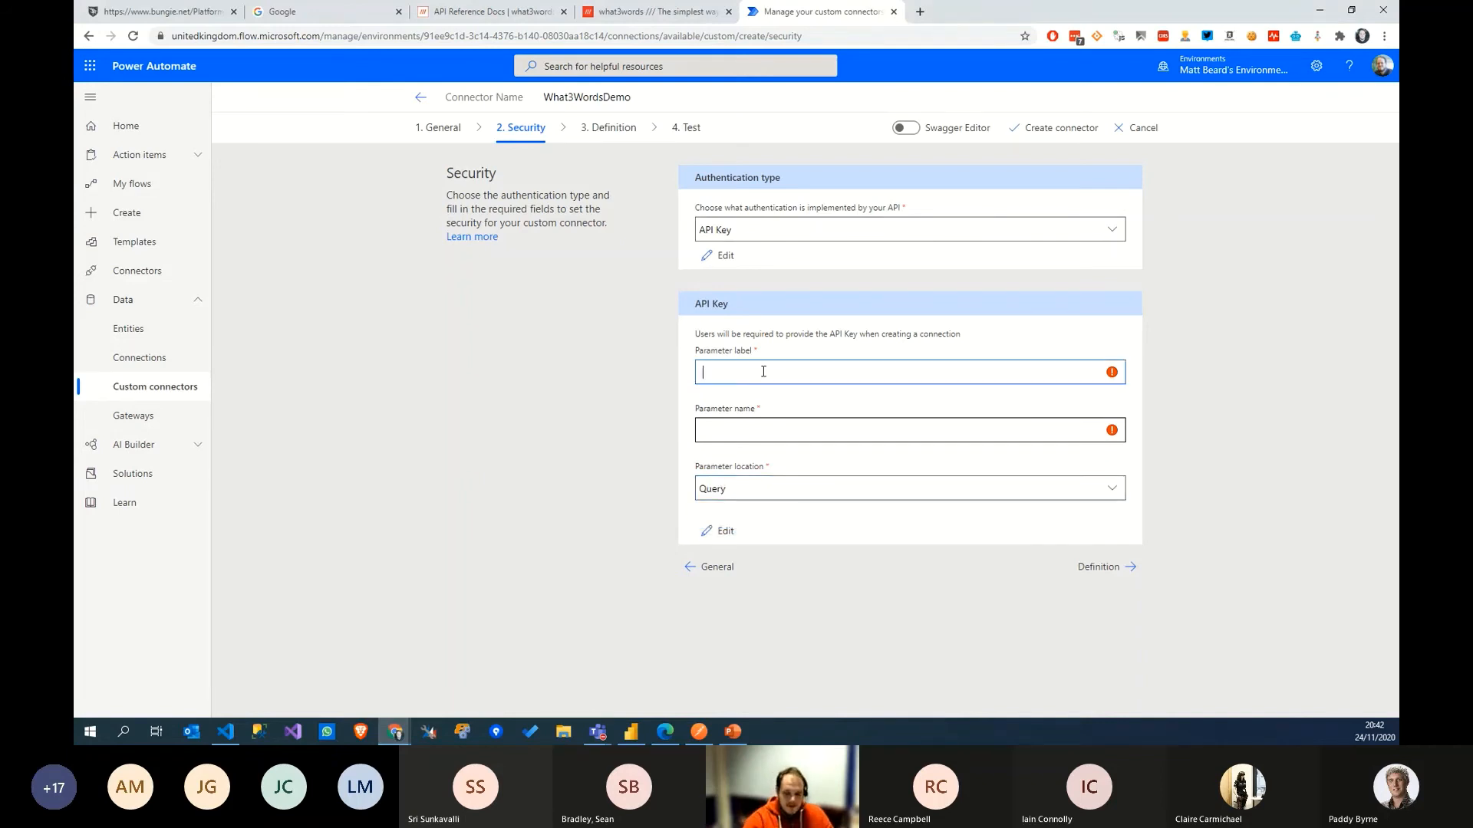
pyautogui.write('keyff')
pyautogui.press('BackSpace')
pyautogui.press('BackSpace')
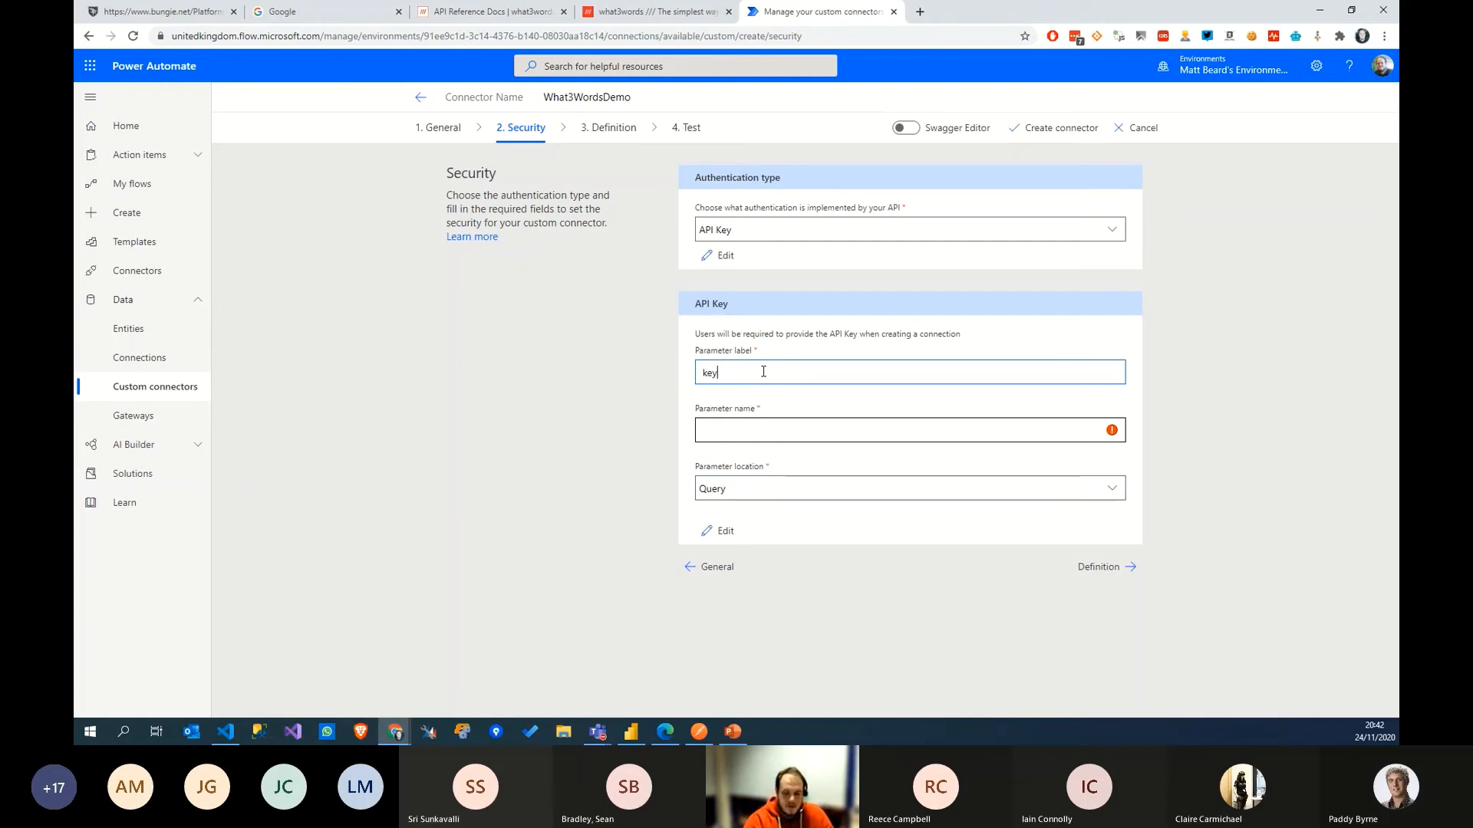
pyautogui.press('Tab')
pyautogui.write('KEY')
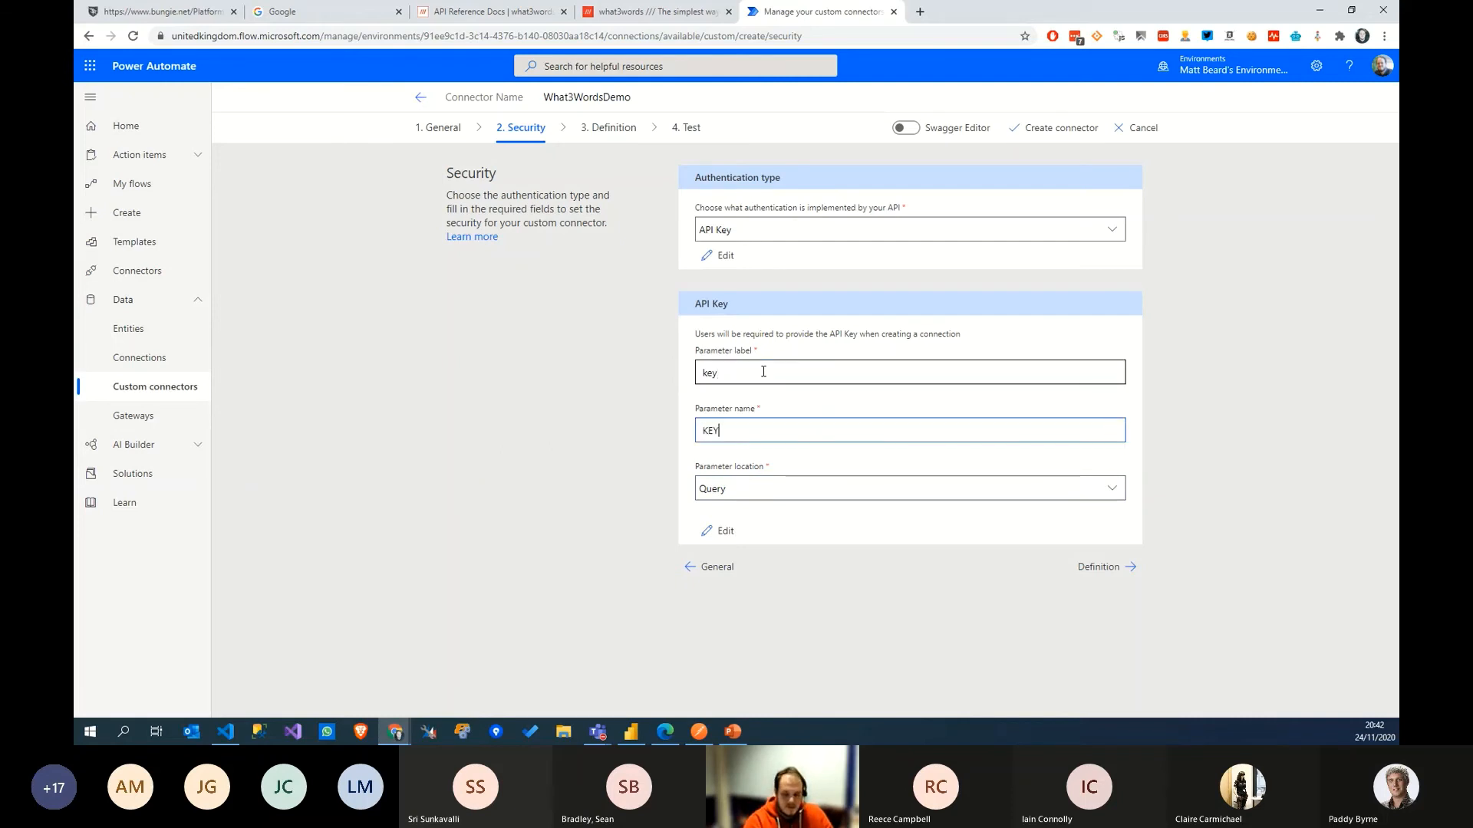
pyautogui.press('BackSpace')
pyautogui.press('BackSpace')
pyautogui.press('BackSpace')
pyautogui.write('key')
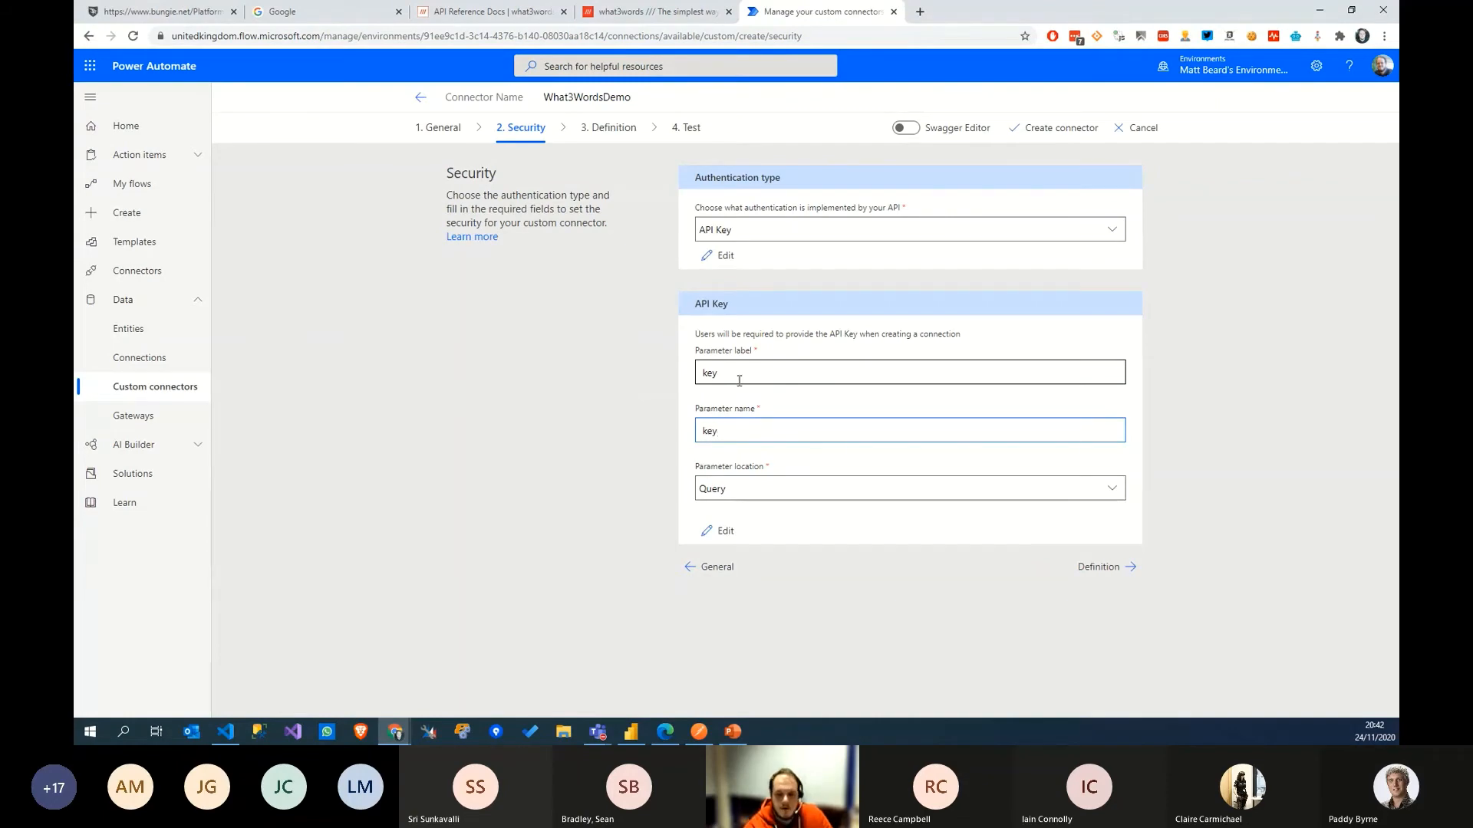
pyautogui.click(614, 441)
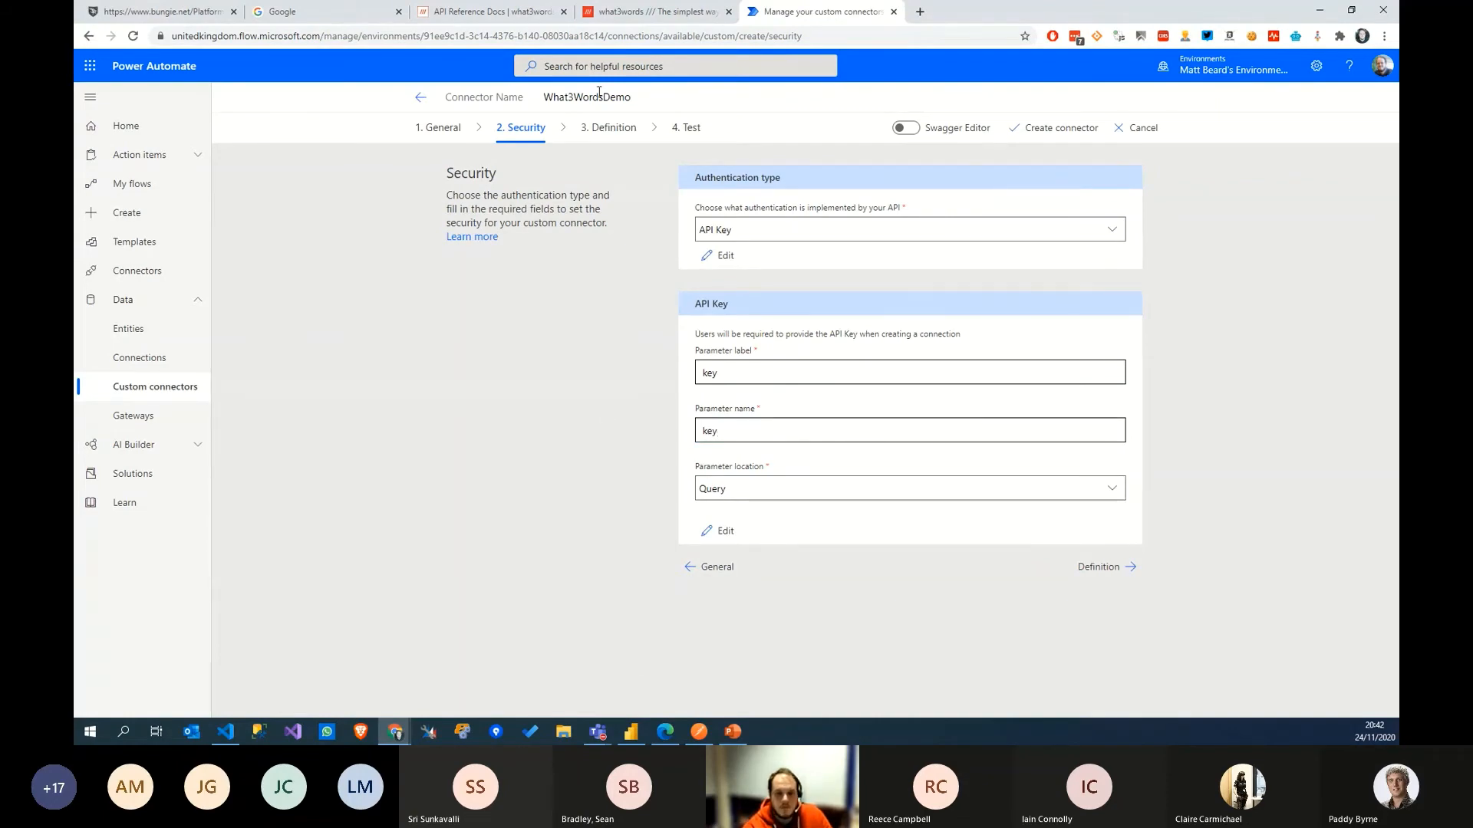
# Step: Check the key parameter in the what3words API reference's example URL and return to the connector form
pyautogui.click(626, 11)
pyautogui.click(490, 12)
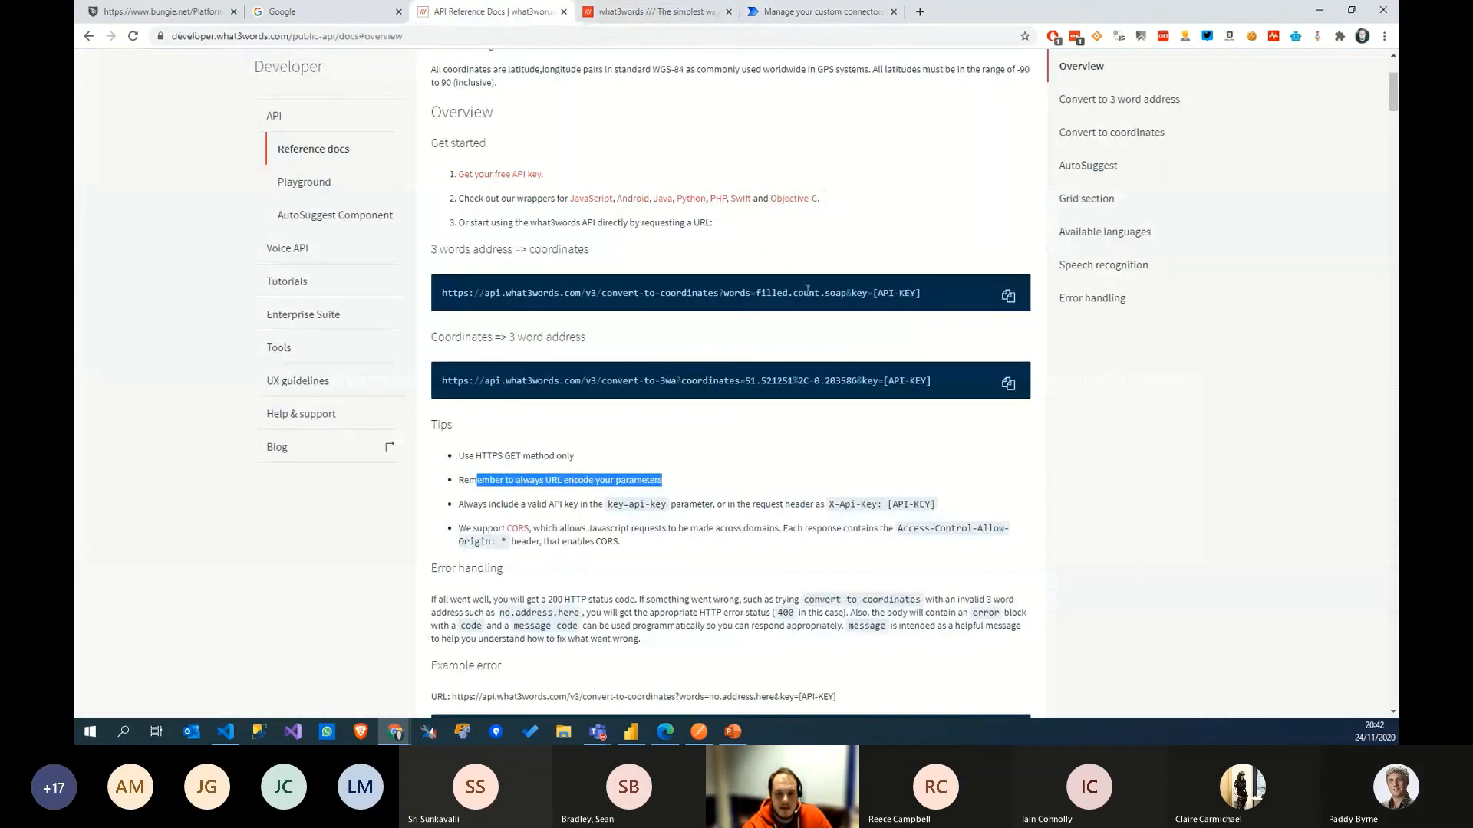
pyautogui.click(856, 292)
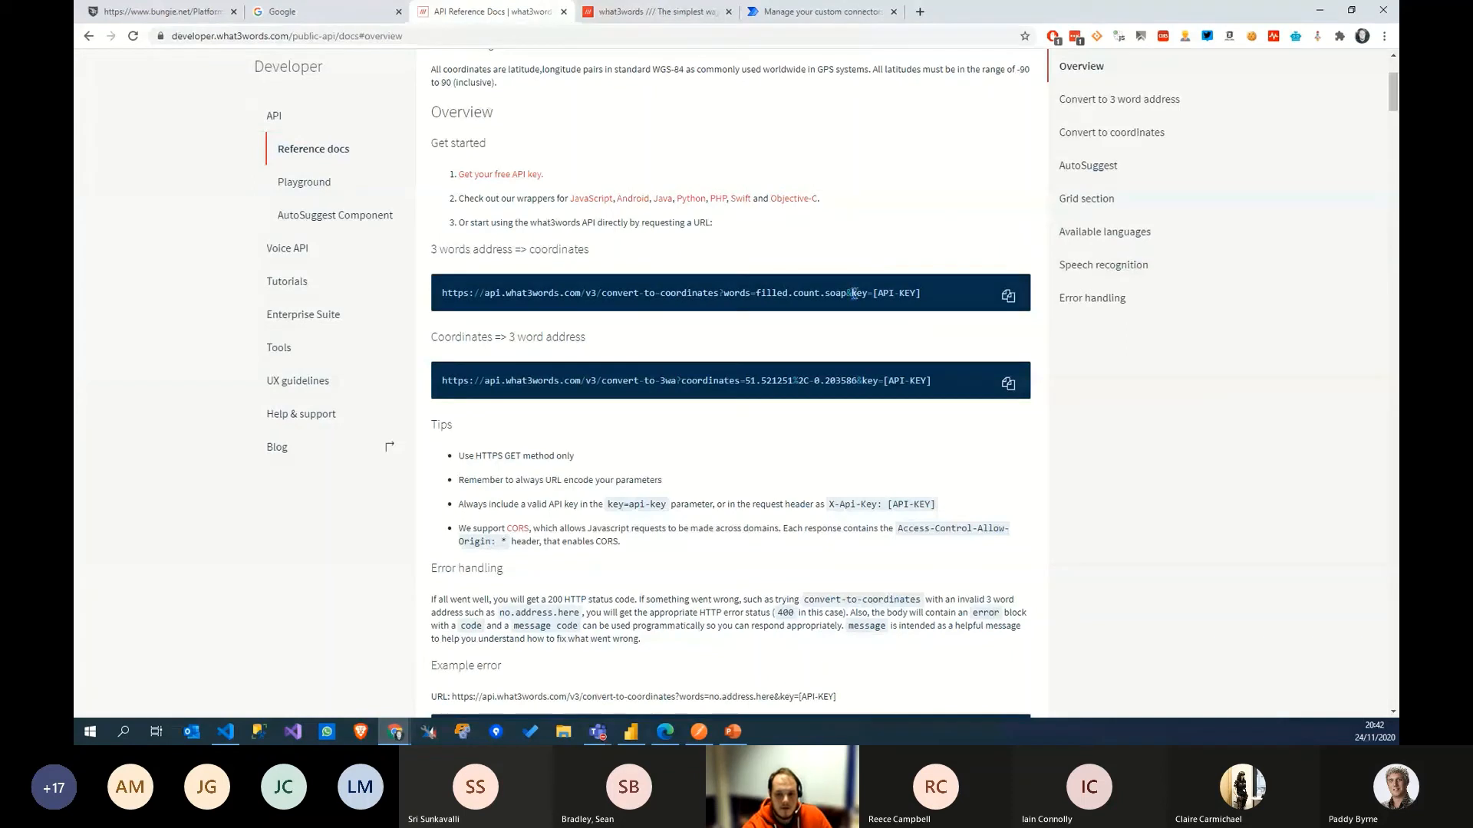
pyautogui.click(771, 10)
# Step: Proceed to the connector's definition and add a new action with the summary "WordsToCoord"
pyautogui.click(1095, 569)
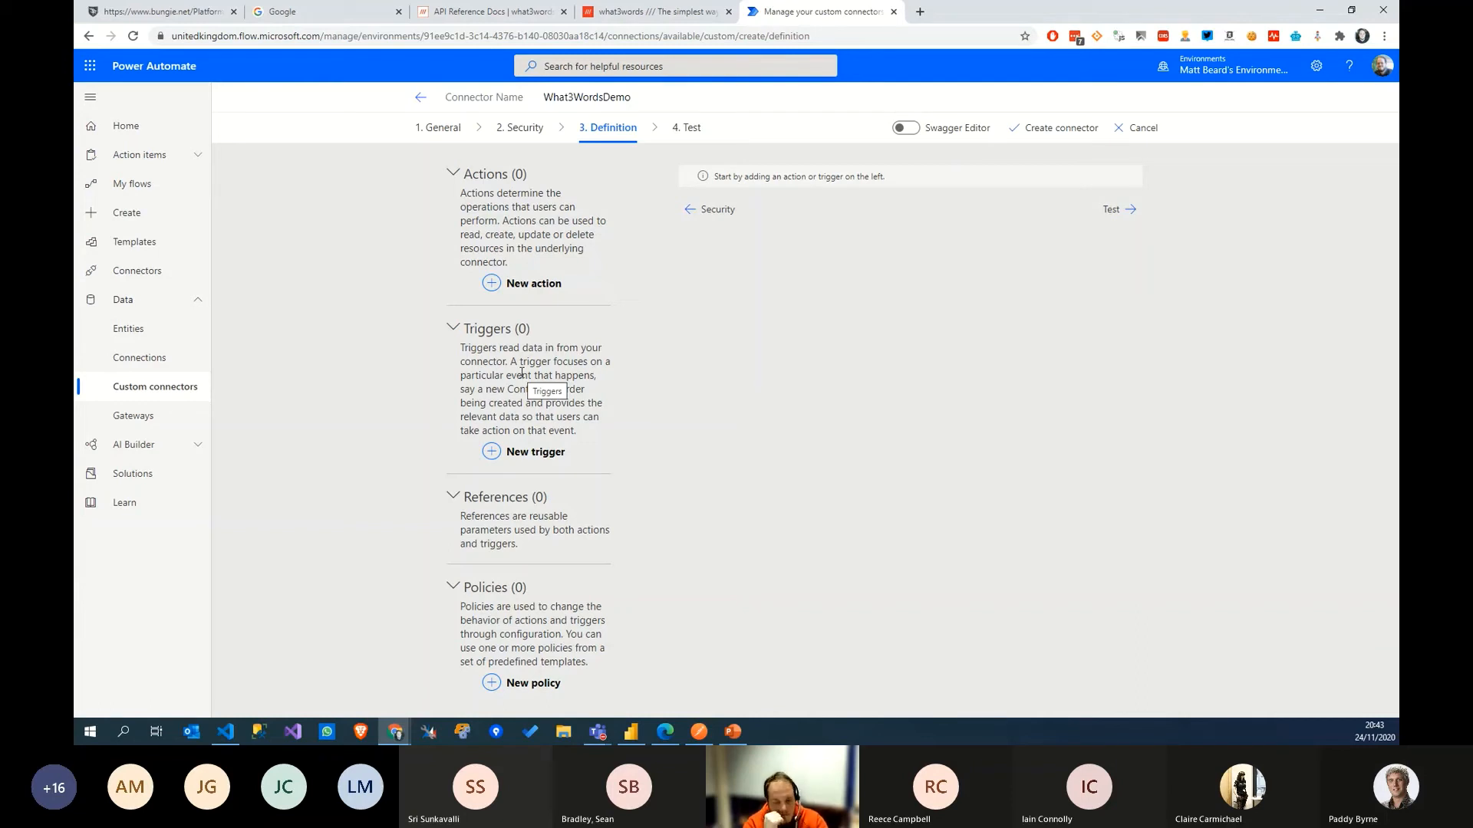
pyautogui.click(517, 284)
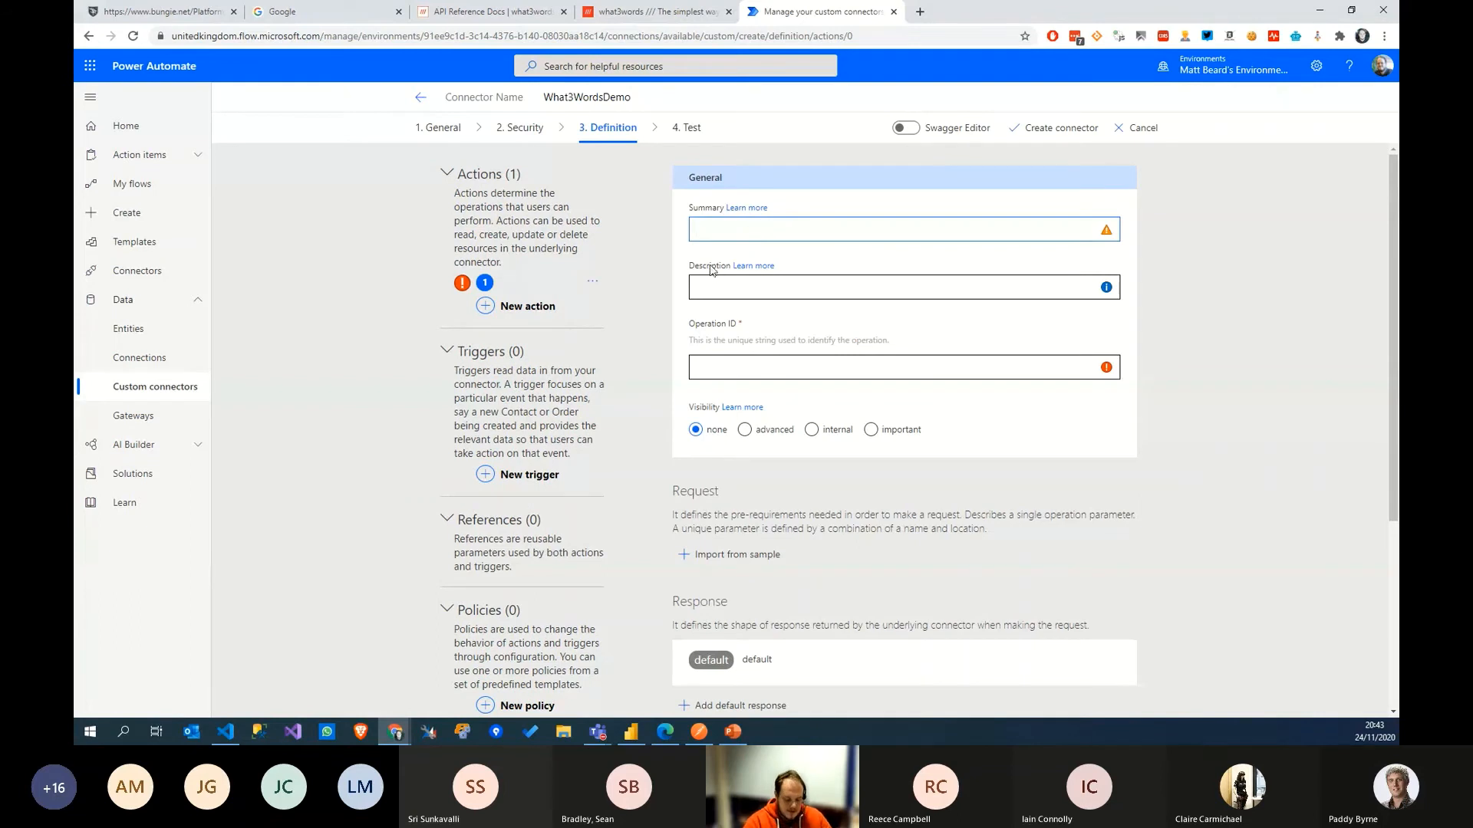
pyautogui.write('Co-O')
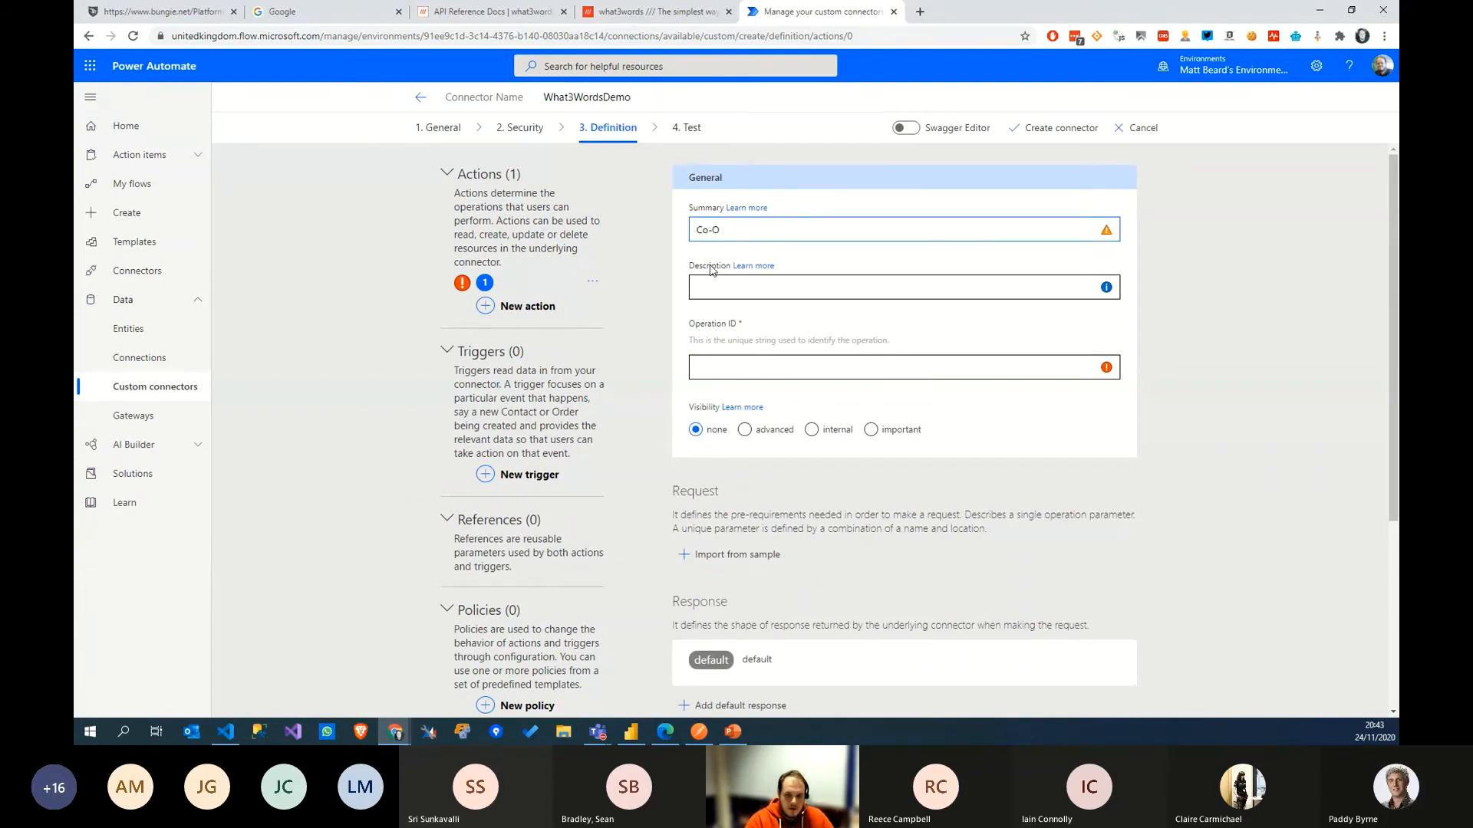
pyautogui.press('BackSpace')
pyautogui.press('BackSpace')
pyautogui.press('BackSpace')
pyautogui.press('BackSpace')
pyautogui.write('Words')
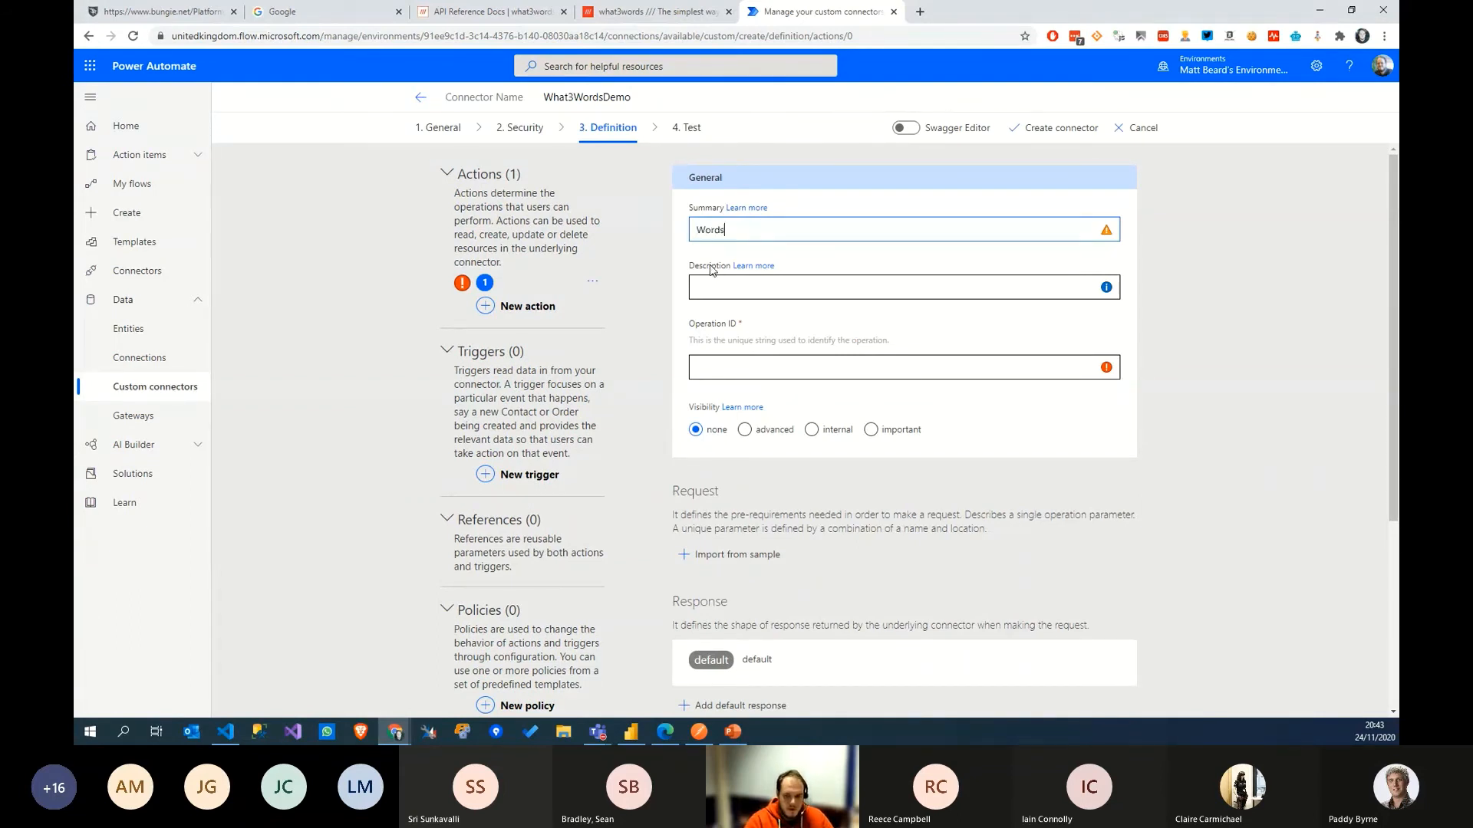
pyautogui.write('ToCoor')
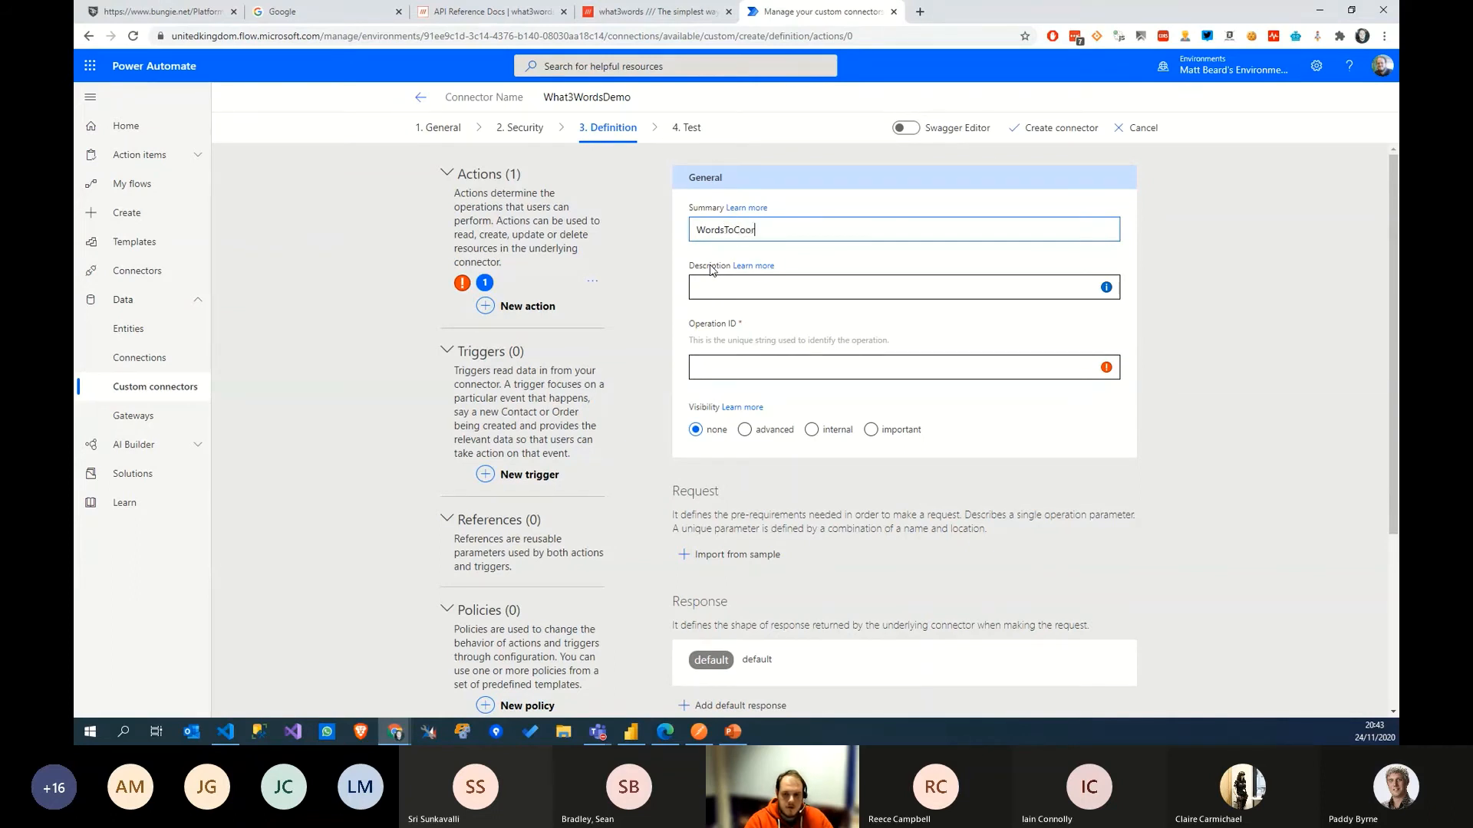
pyautogui.write('d')
pyautogui.press('Tab')
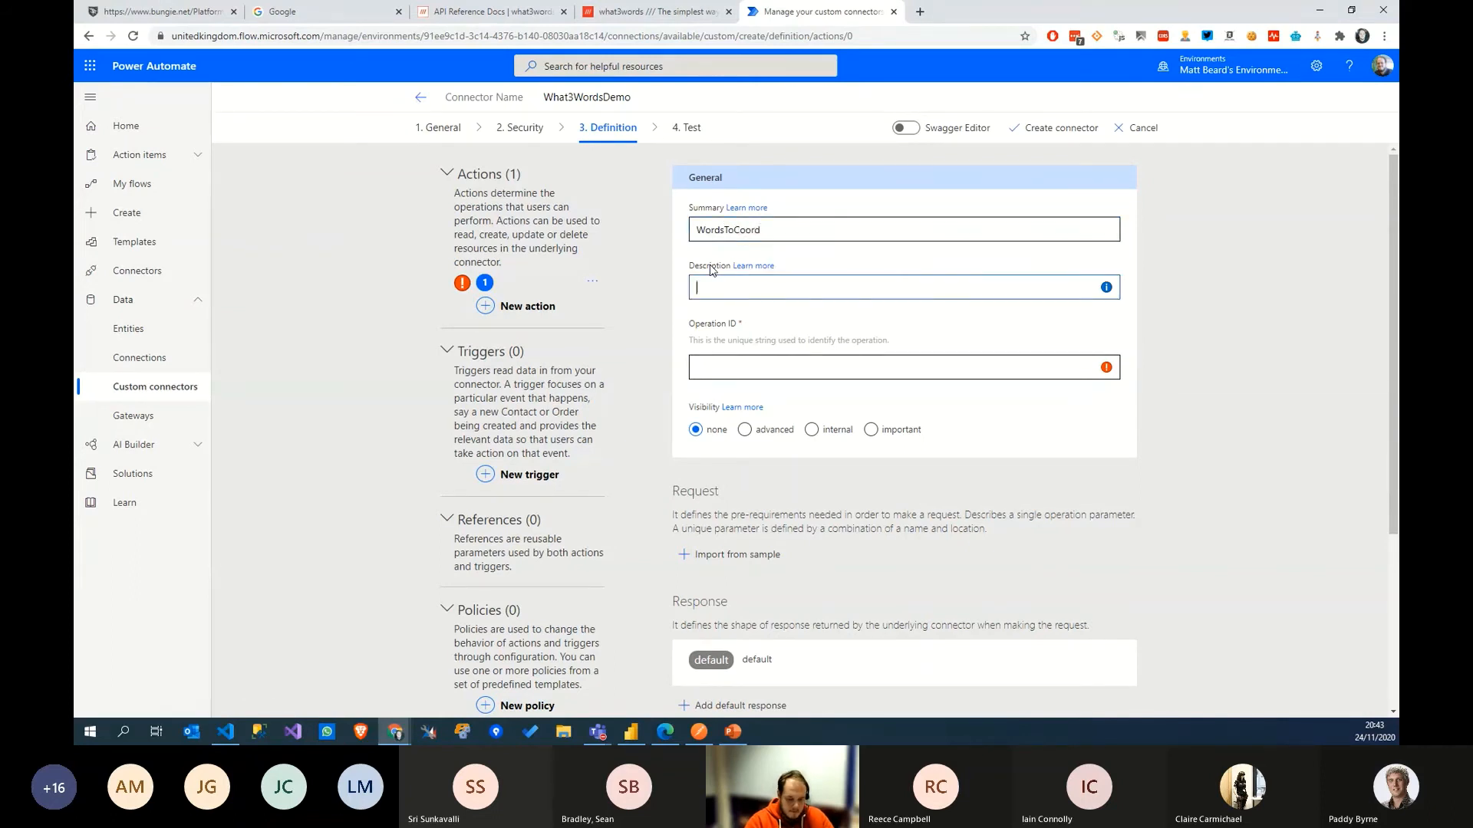
# Step: Enter "Words to co-ordinate" as the action's description and "WordsToCoord" as its operation ID
pyautogui.write('Words to co-o')
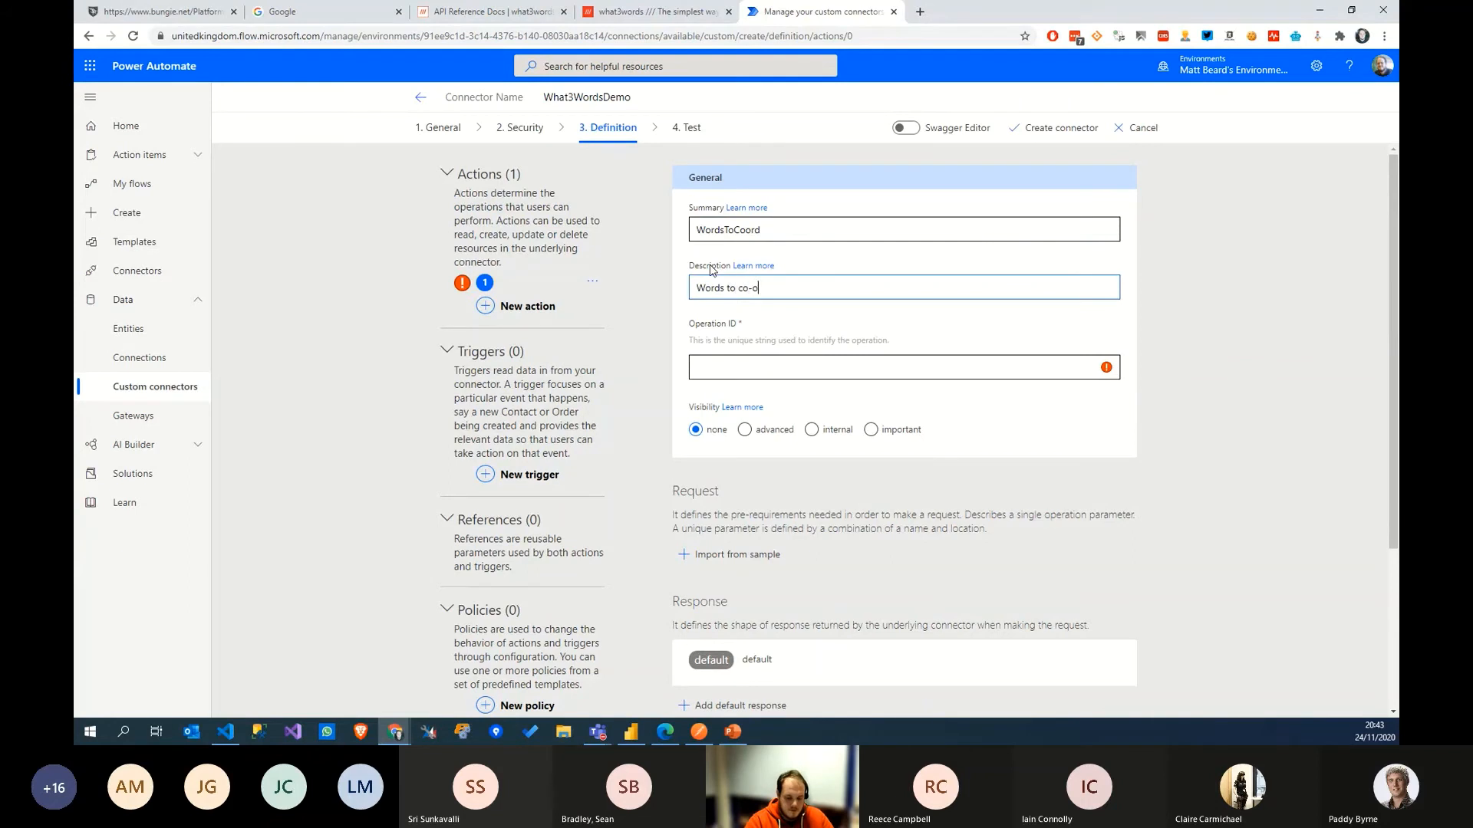
pyautogui.write('rdinate')
pyautogui.press('Tab')
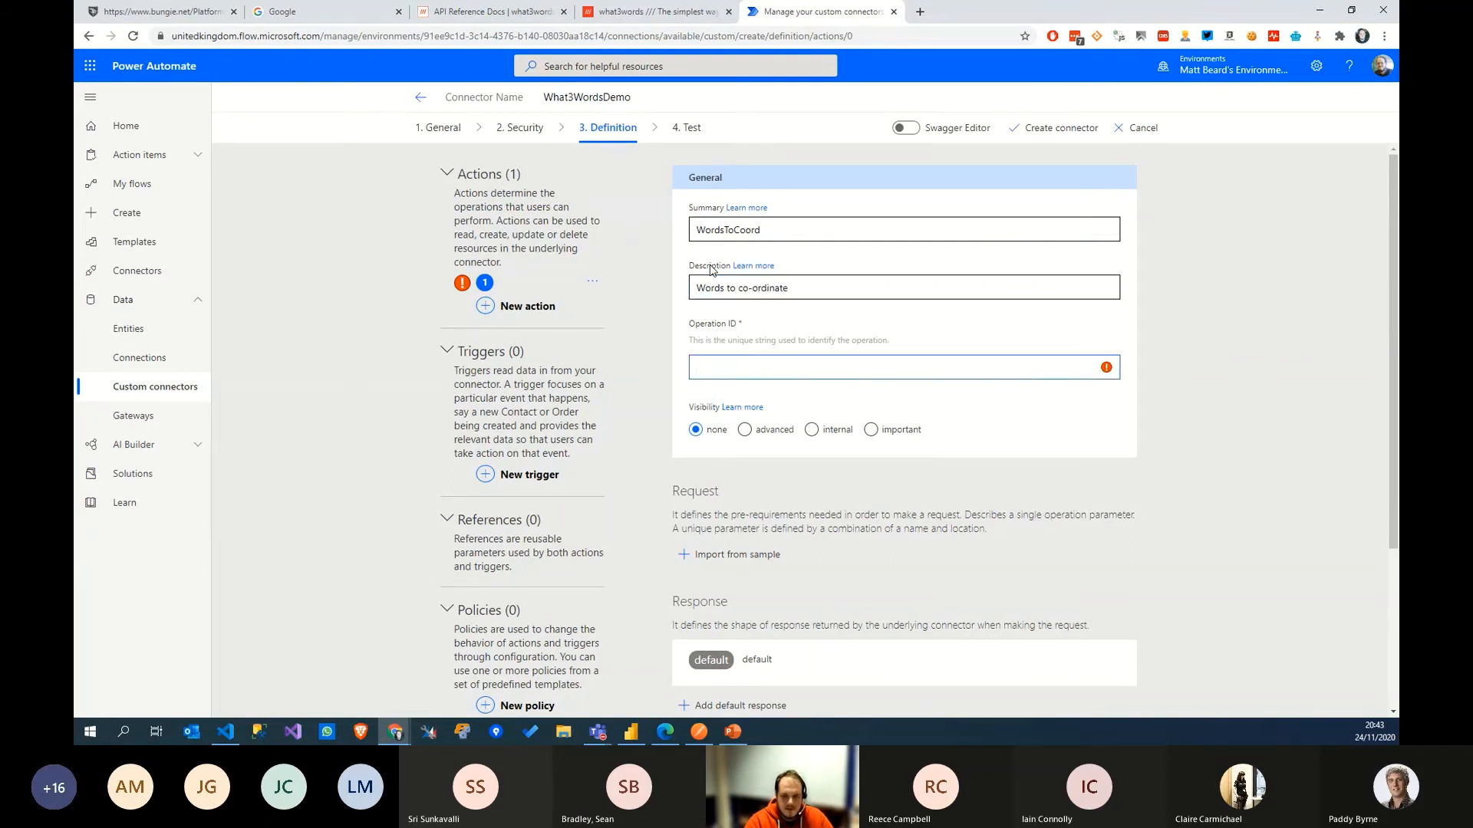
pyautogui.write('WordsToCo')
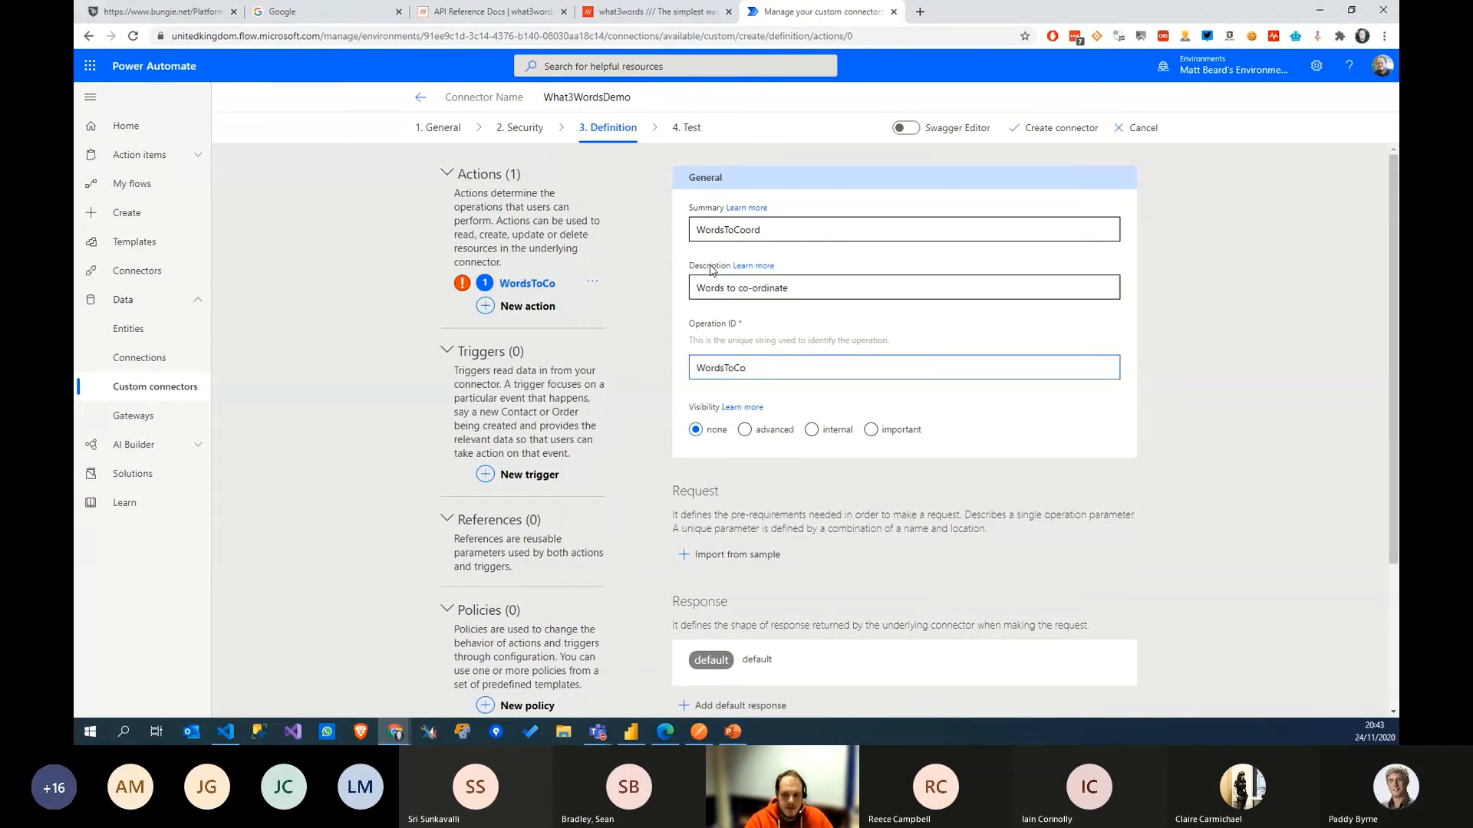
pyautogui.write('ord')
# Step: Open the sample import for the action's request, copy the Address -> Co-Ord request URL from Postman, and return to Power Automate
pyautogui.scroll(-1, 794, 357)
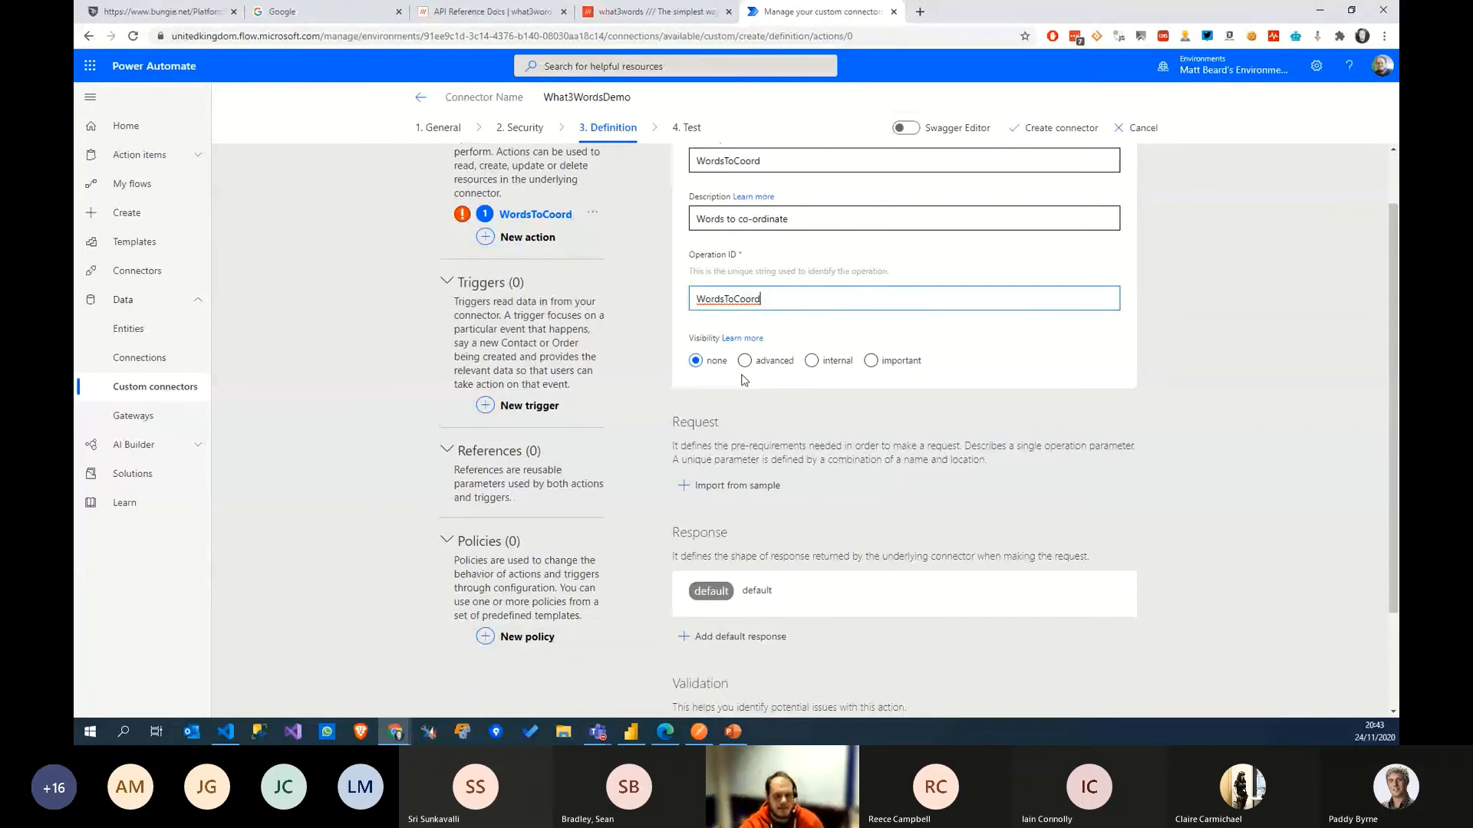
pyautogui.scroll(-3, 740, 362)
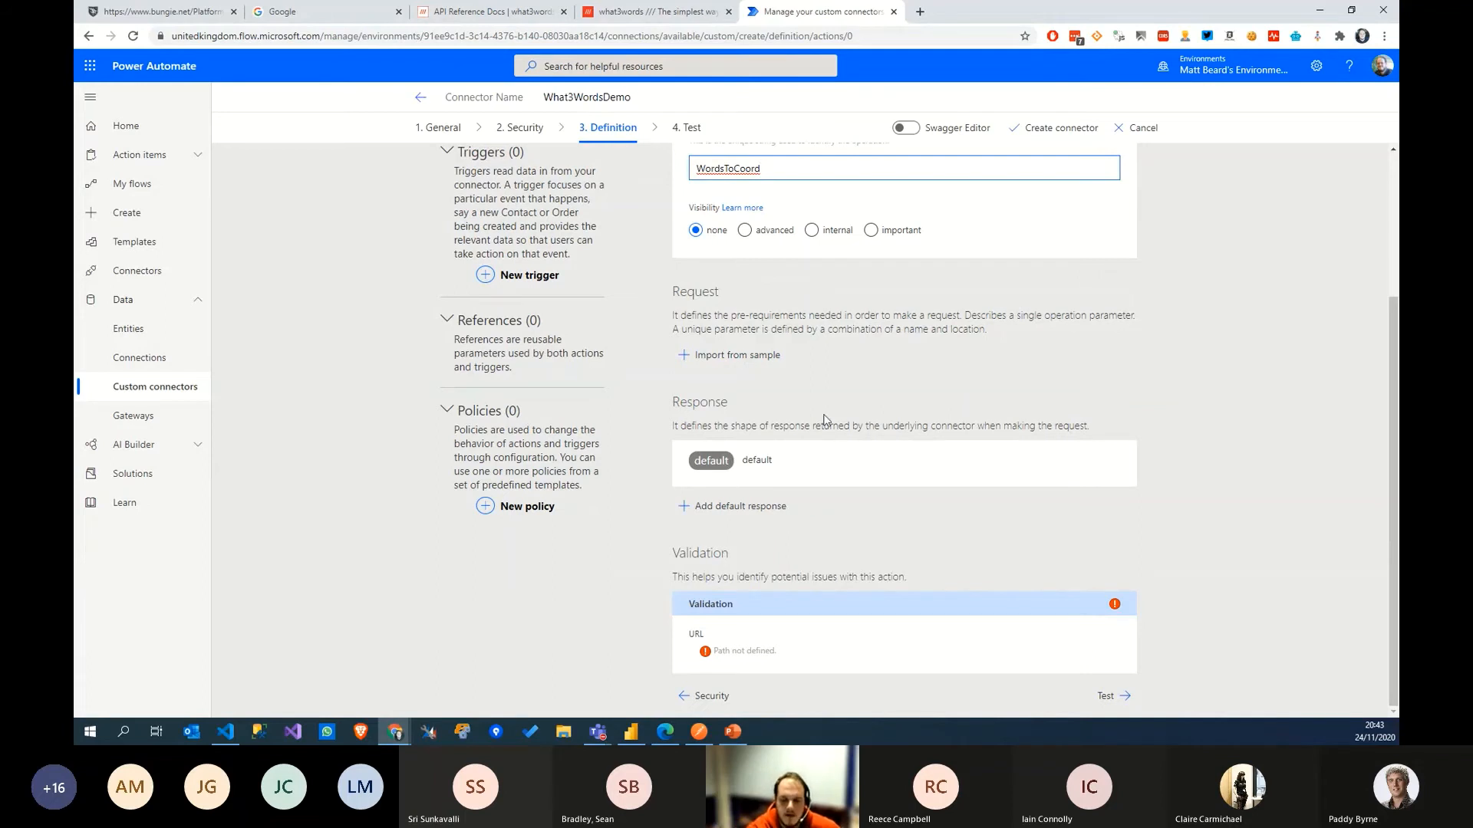
pyautogui.click(780, 356)
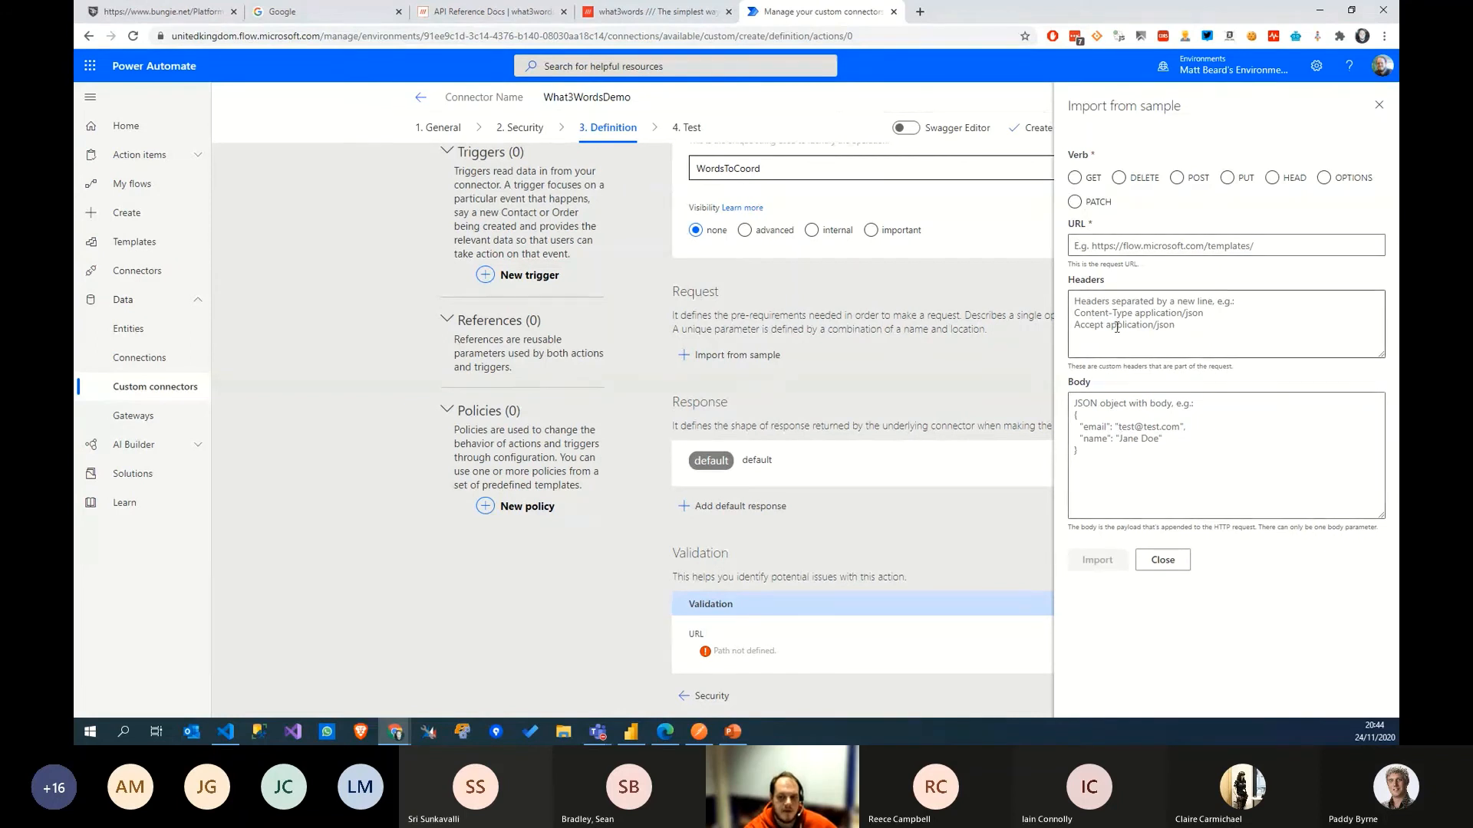
pyautogui.click(1105, 204)
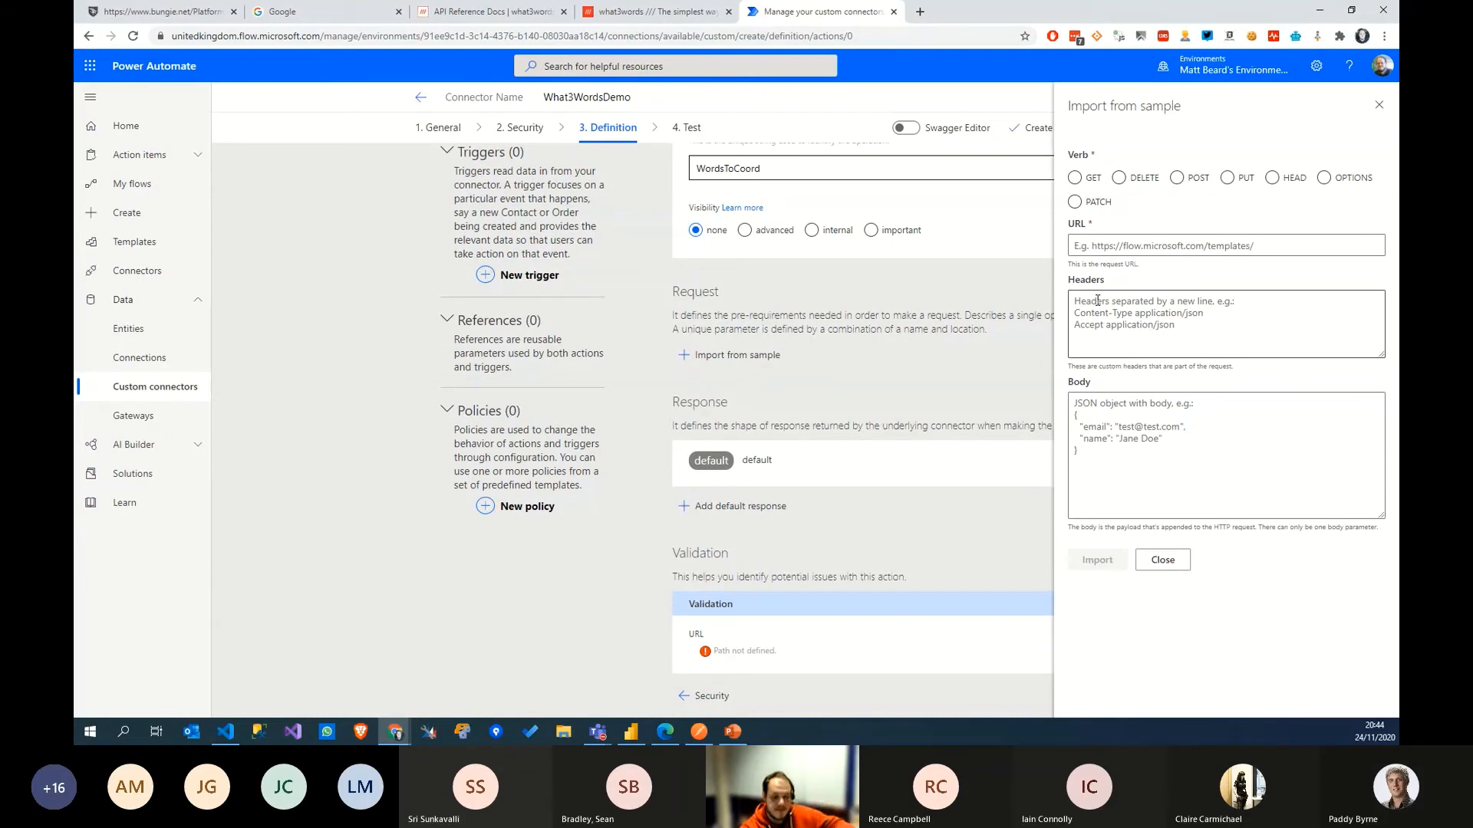
pyautogui.click(1105, 432)
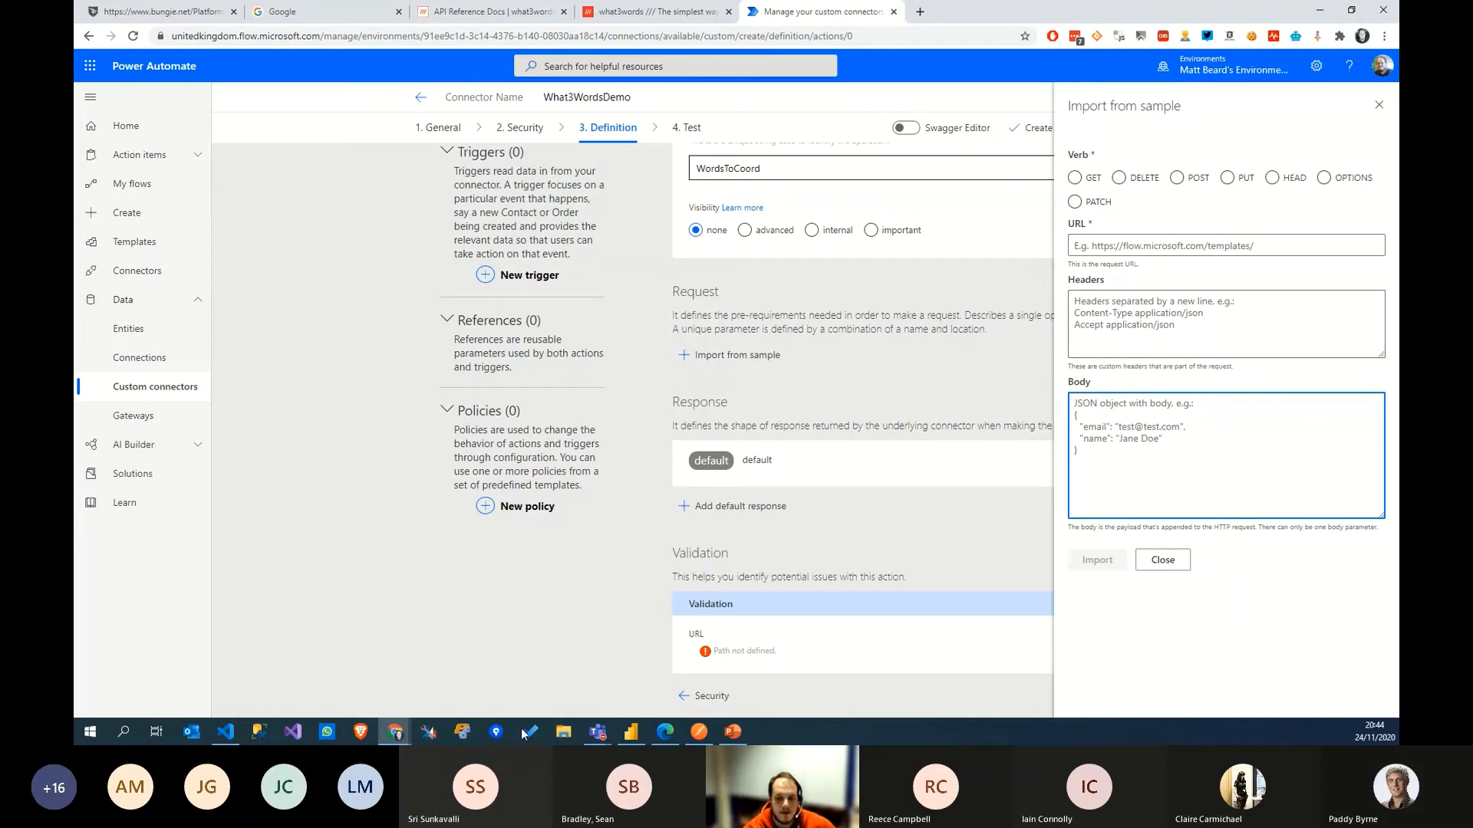
pyautogui.click(699, 731)
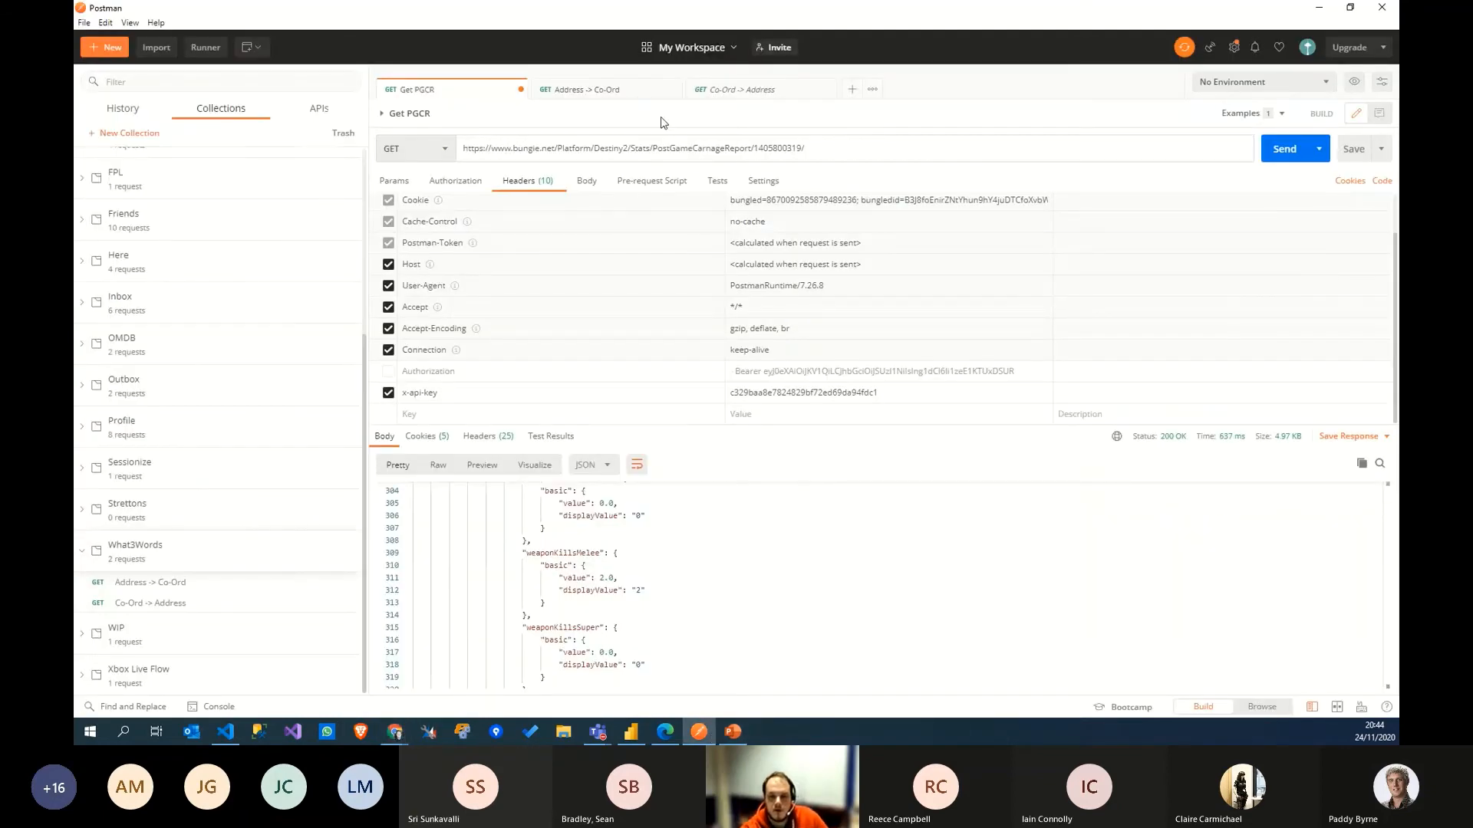
pyautogui.click(616, 96)
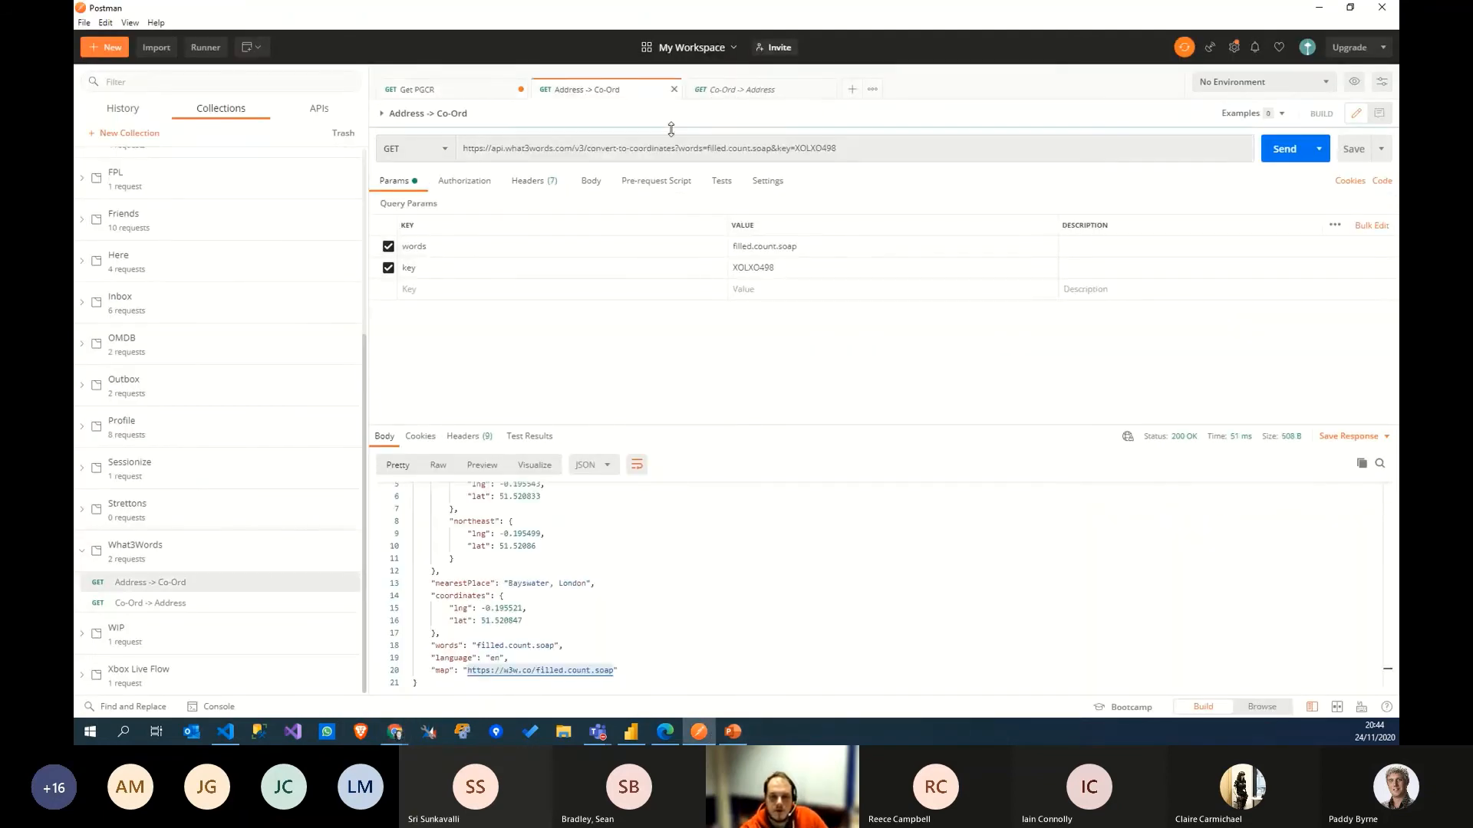
pyautogui.moveTo(874, 147); pyautogui.dragTo(428, 118)
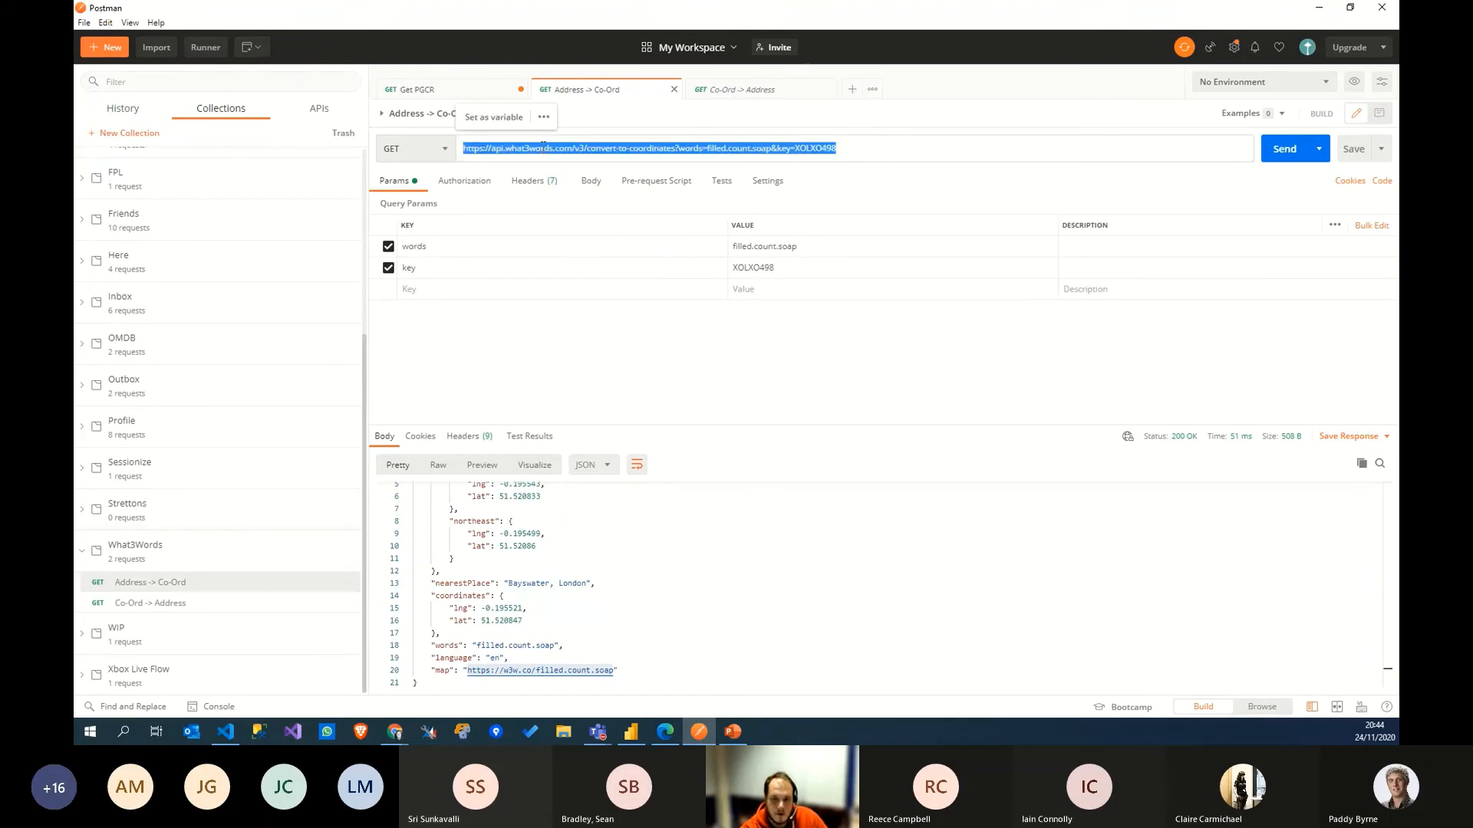
pyautogui.click(1317, 9)
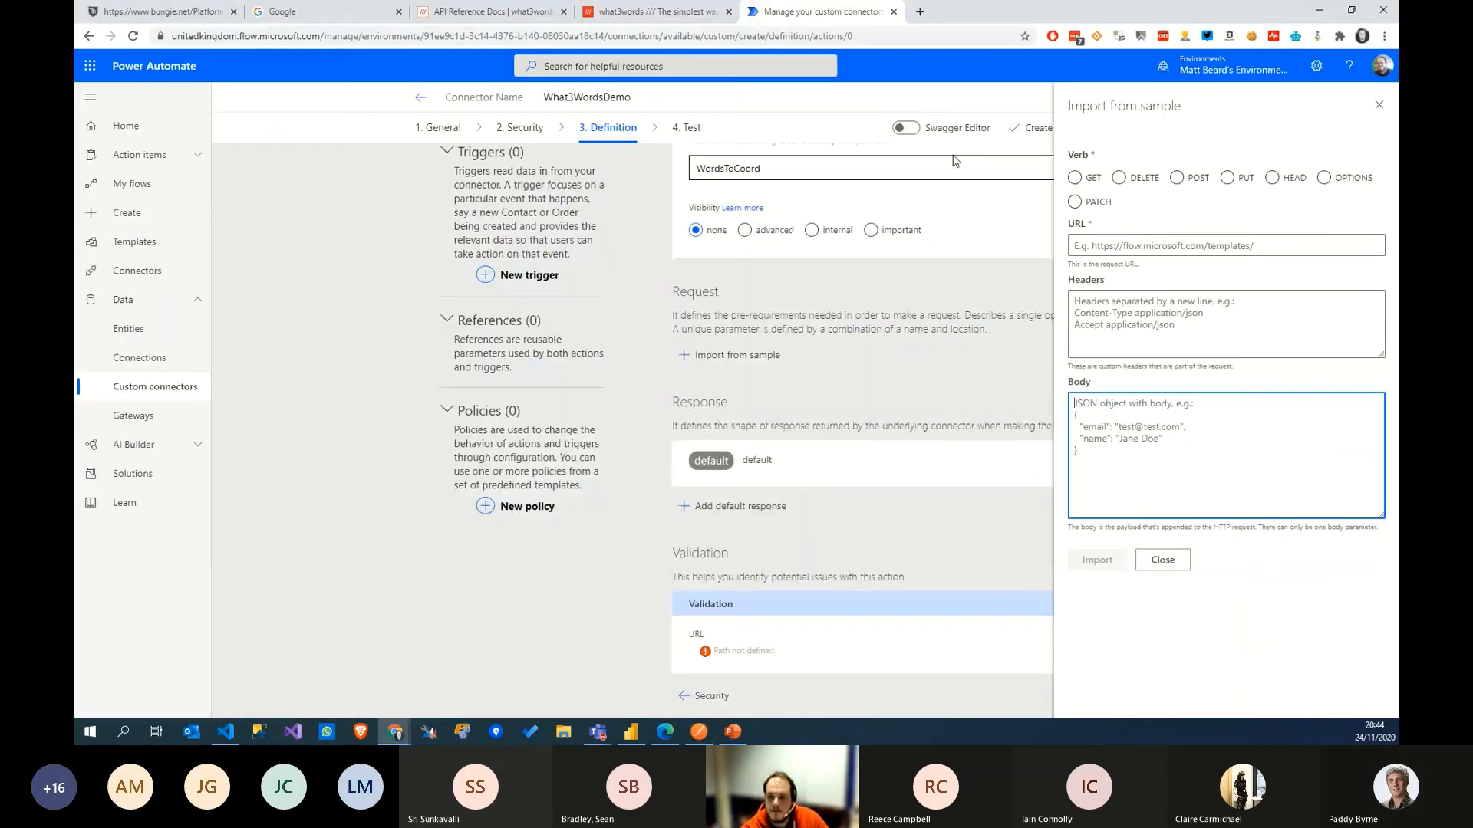
# Step: Import the request sample with the GET verb and the copied convert-to-coordinates URL, including its API key parameter
pyautogui.click(1081, 179)
pyautogui.click(1225, 246)
pyautogui.hotkey('ctrl', 'v')
pyautogui.click(1193, 341)
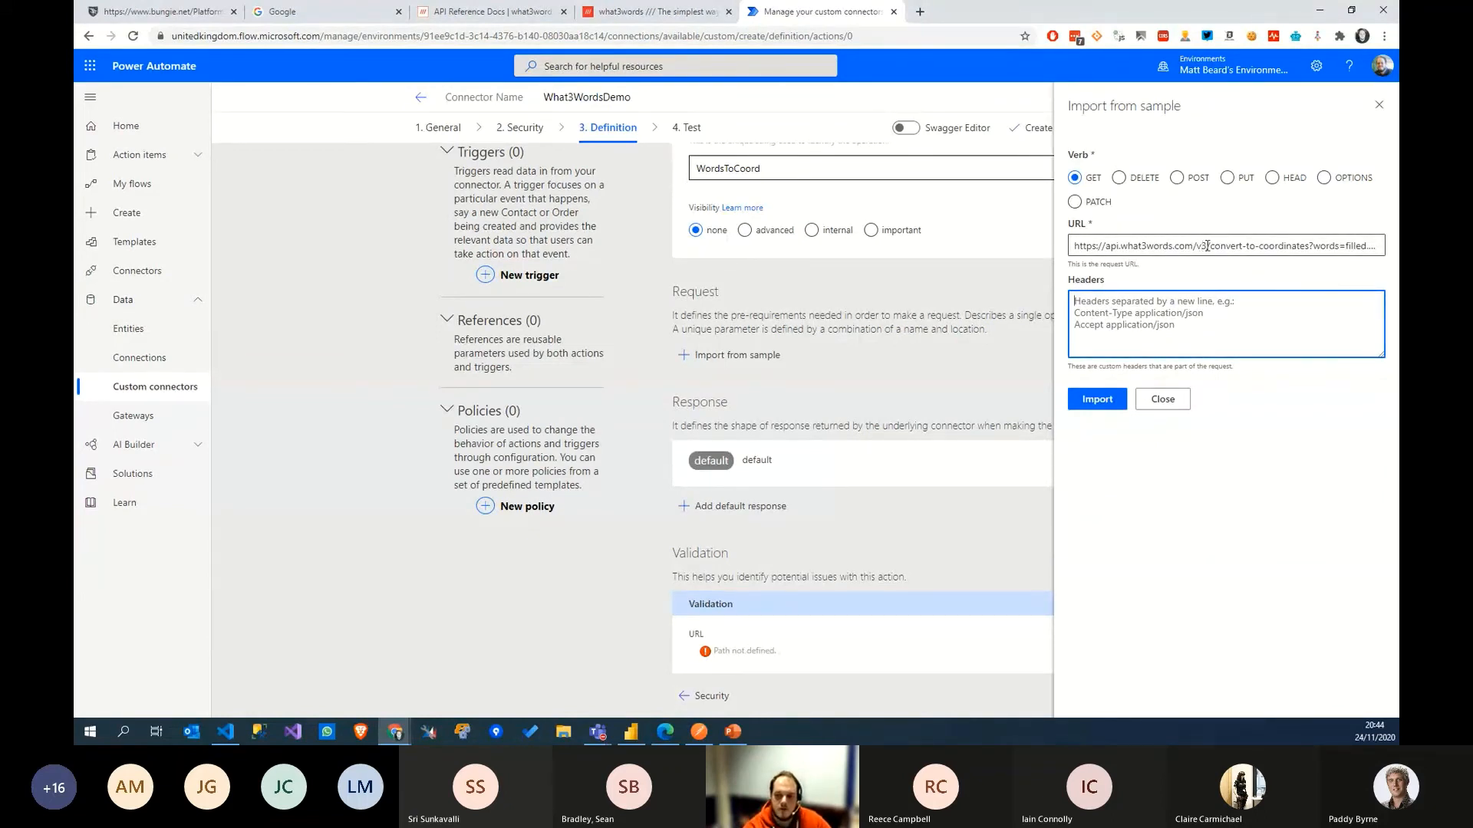
pyautogui.moveTo(1207, 246); pyautogui.dragTo(1072, 247)
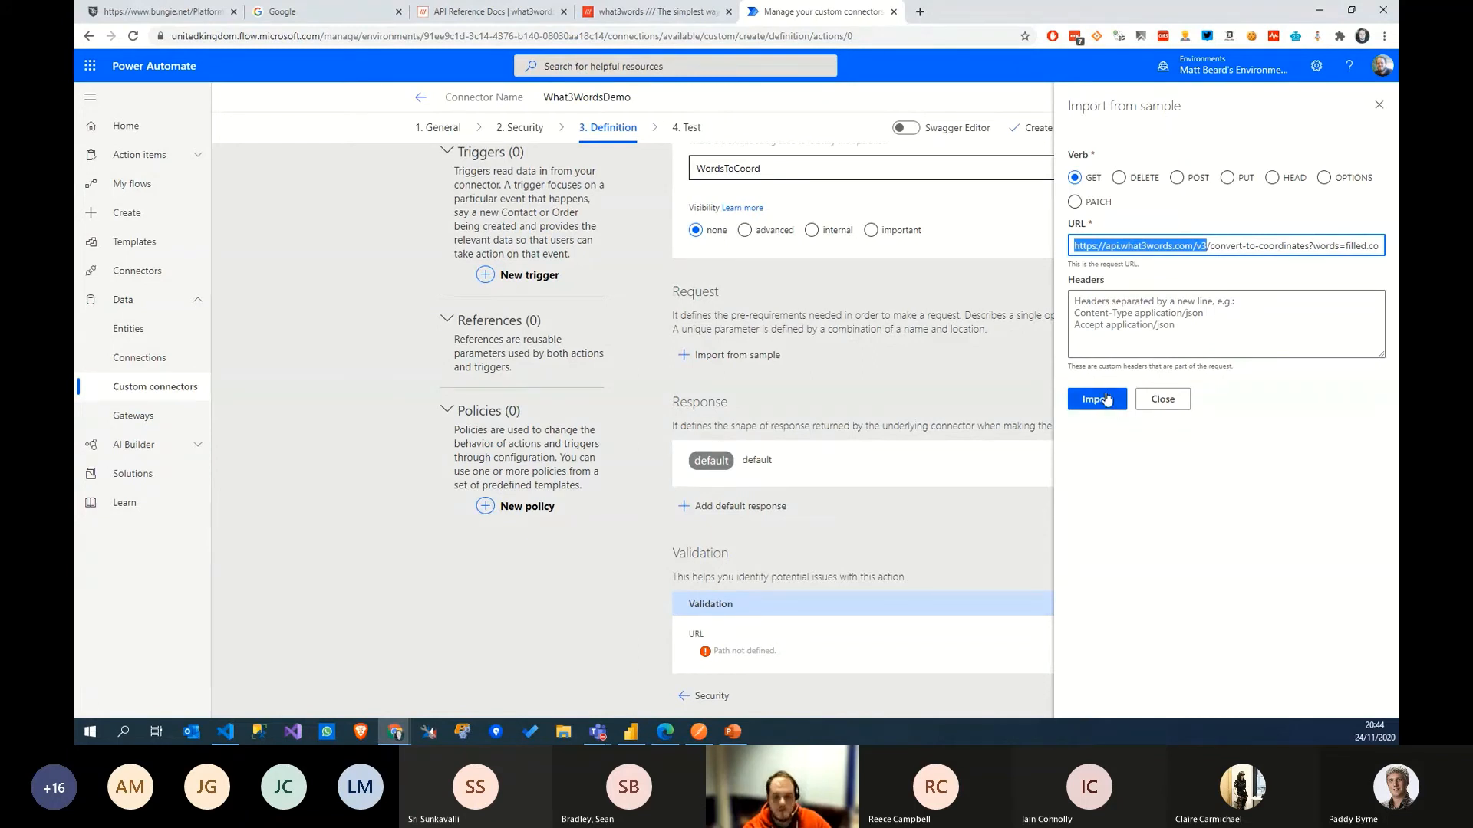
pyautogui.click(1099, 400)
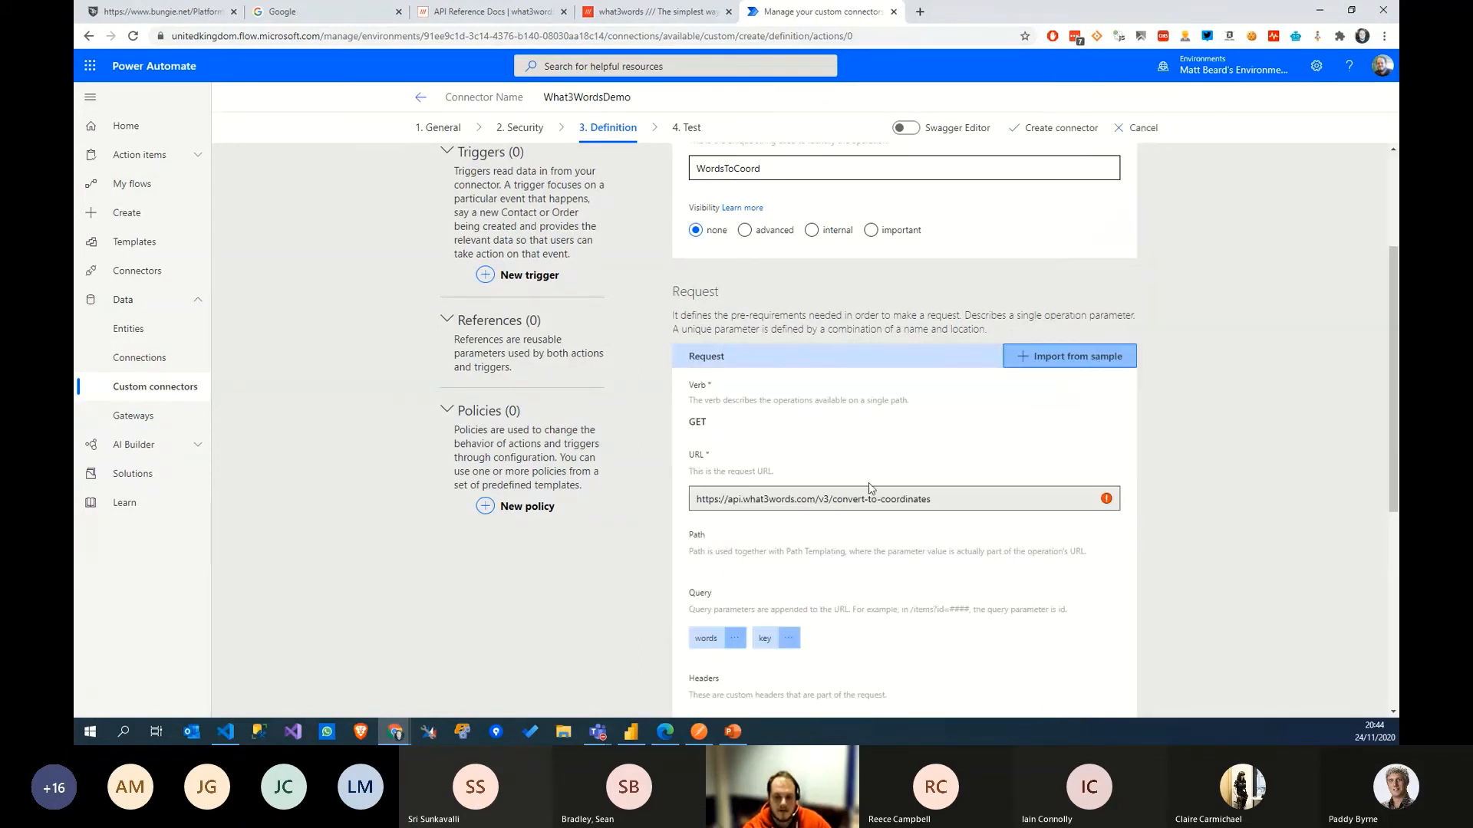
# Step: Delete the key query parameter from the imported convert-to-coordinates request
pyautogui.scroll(-1, 871, 488)
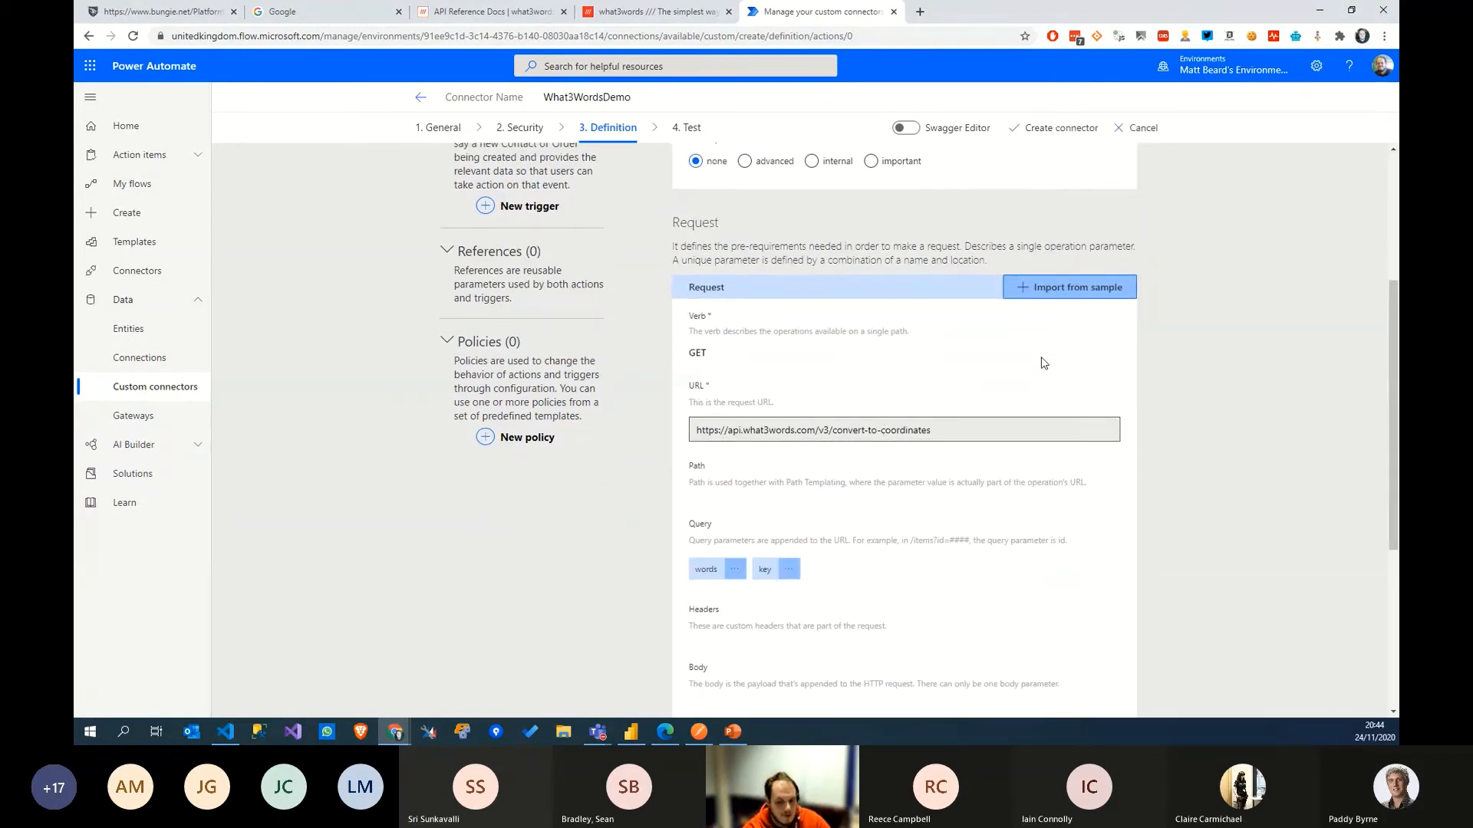
pyautogui.scroll(-1, 871, 374)
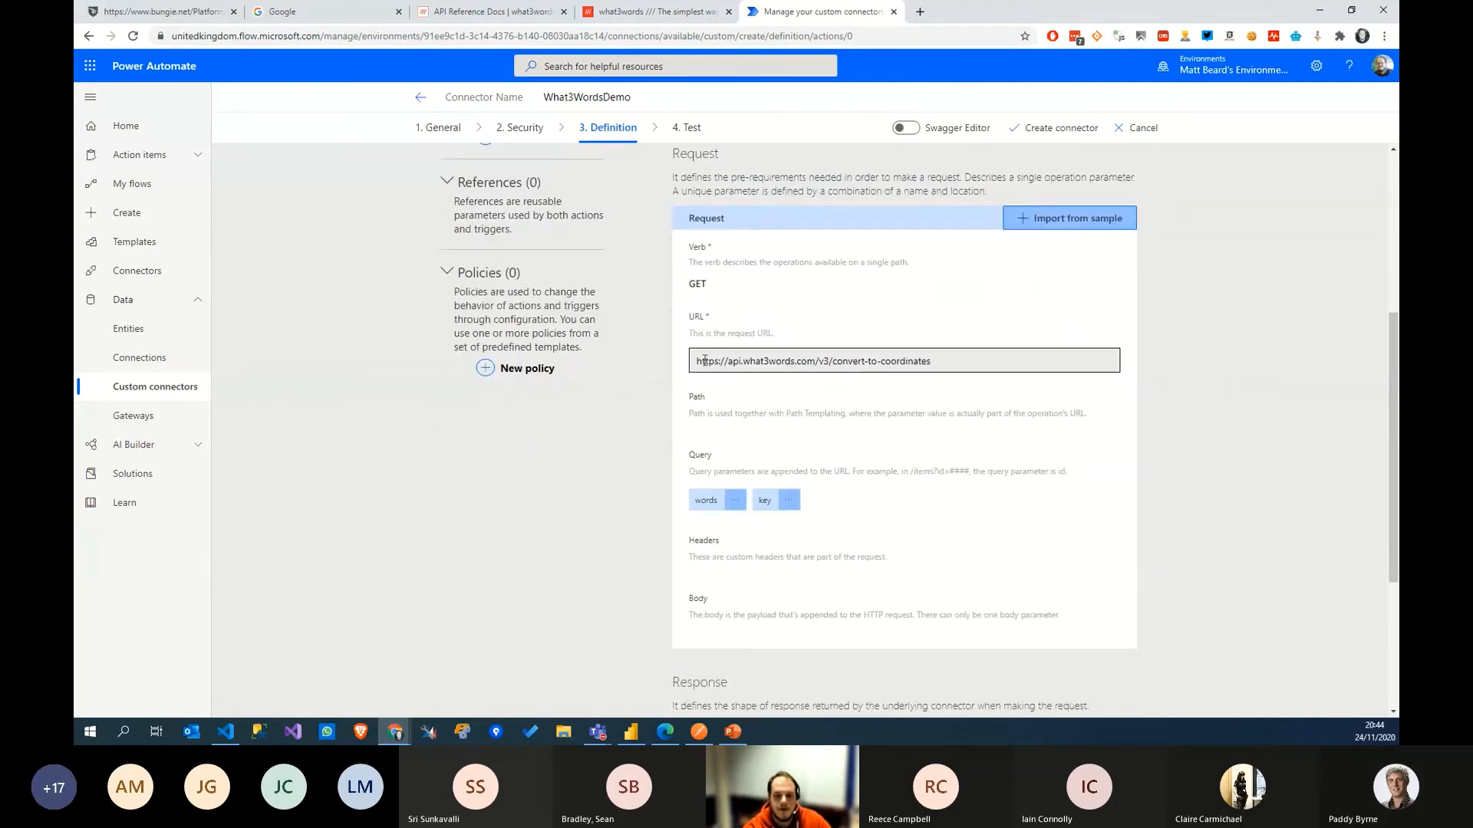
pyautogui.click(944, 361)
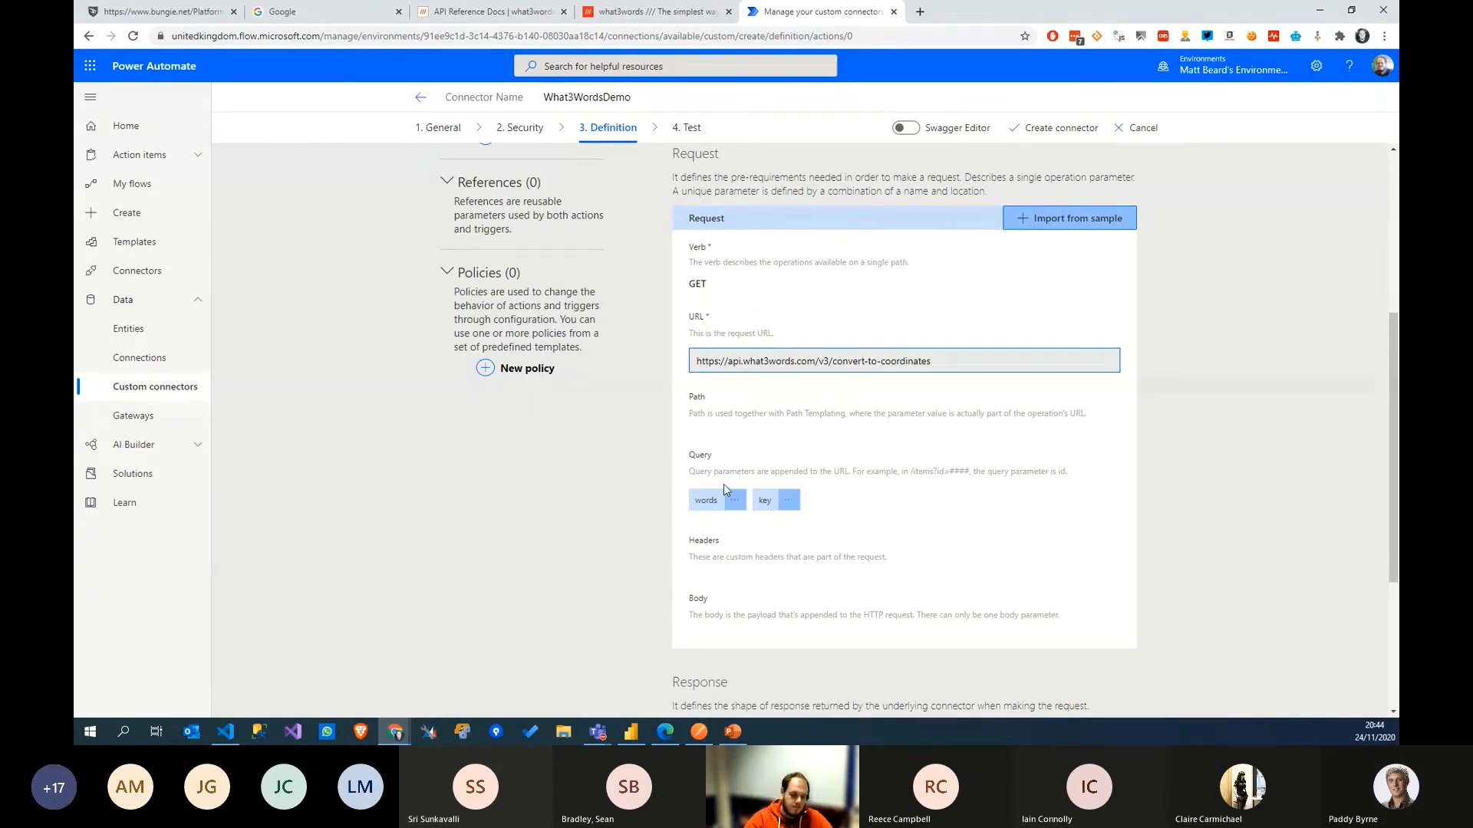
pyautogui.click(765, 503)
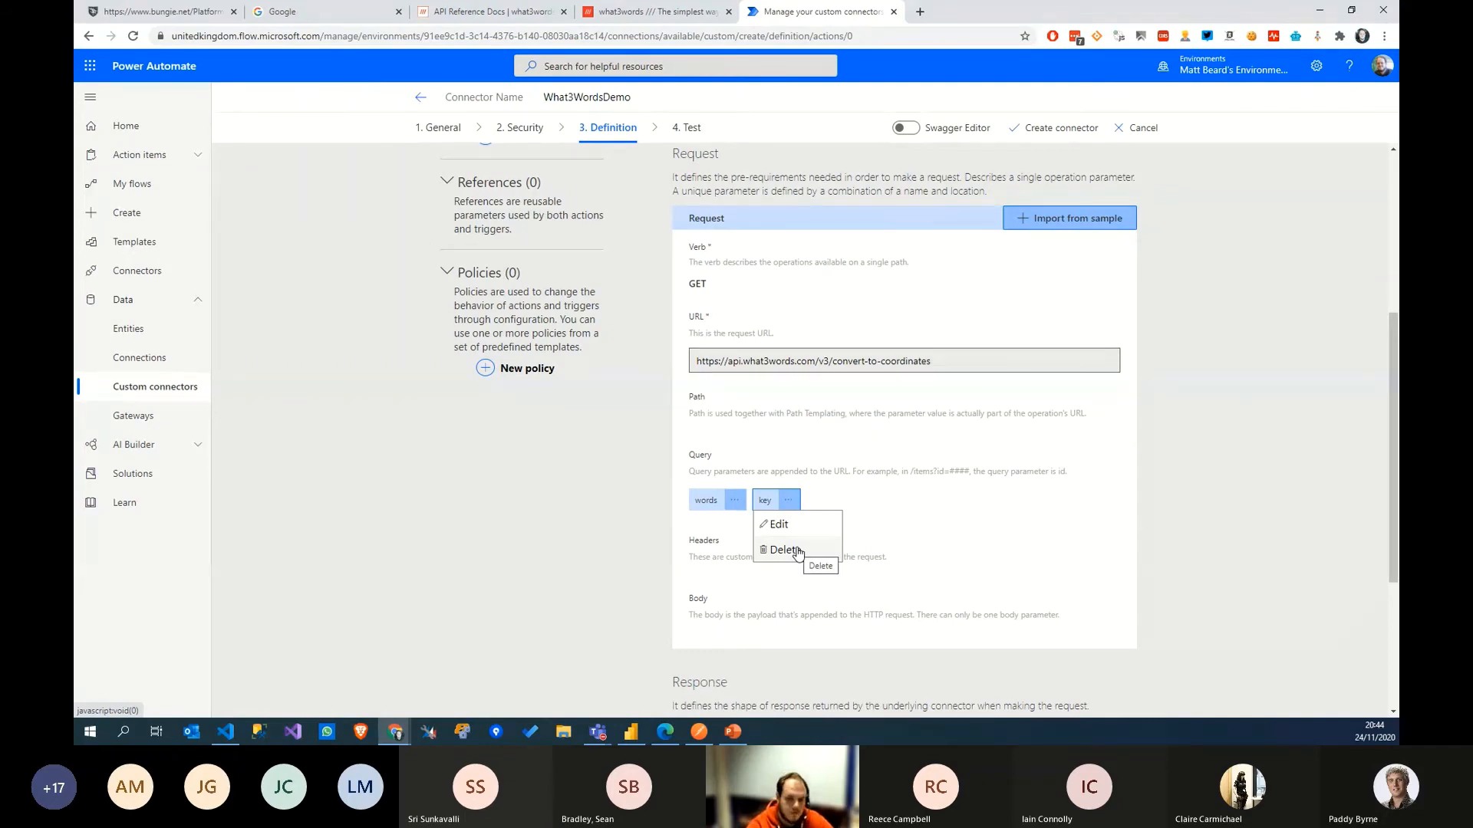
pyautogui.scroll(1, 797, 552)
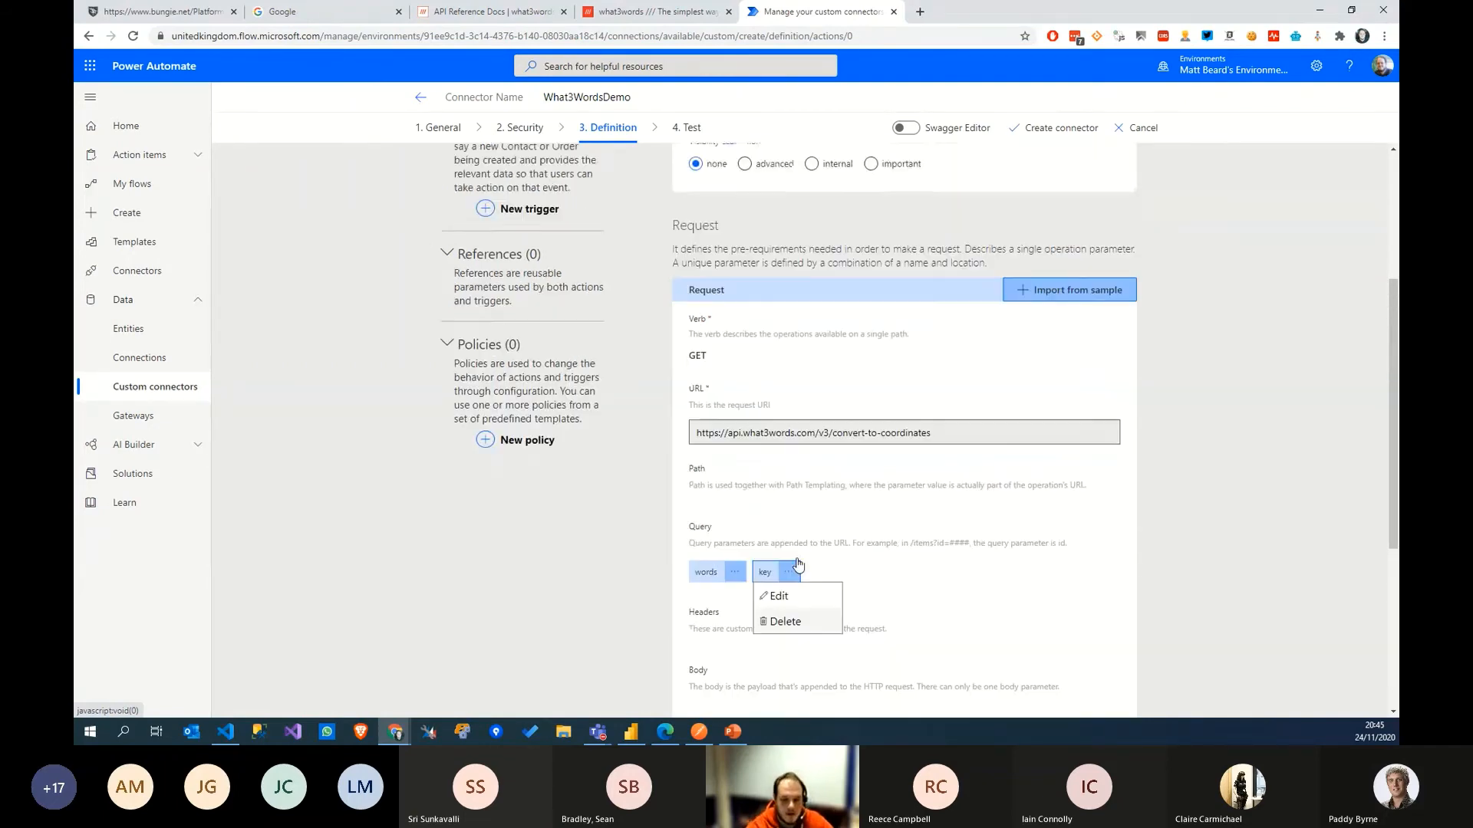
pyautogui.click(783, 604)
pyautogui.scroll(-1, 945, 595)
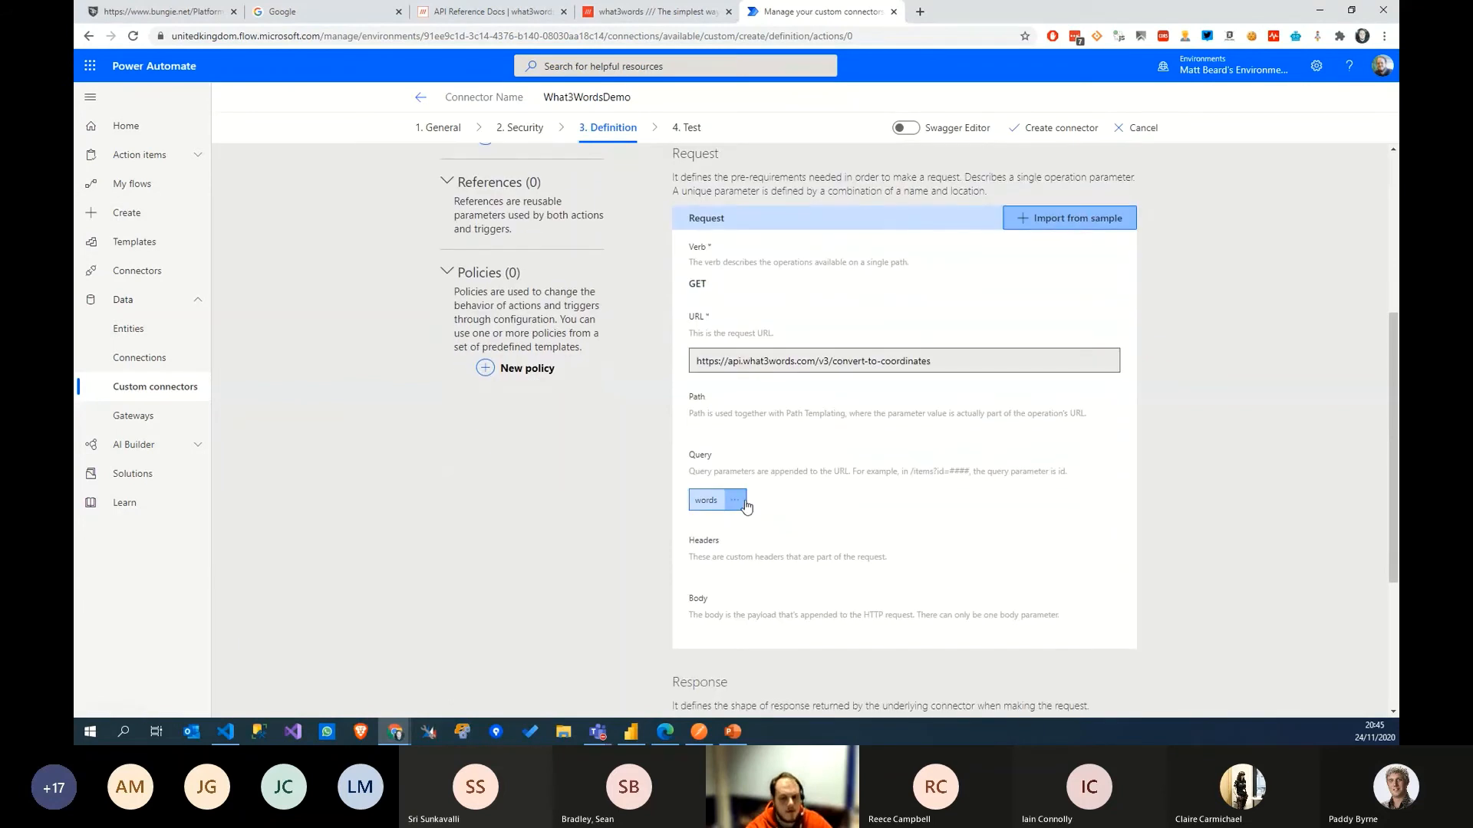
# Step: Edit the words query parameter and set its description to "the words to check"
pyautogui.click(743, 503)
pyautogui.click(909, 464)
pyautogui.scroll(-1, 797, 504)
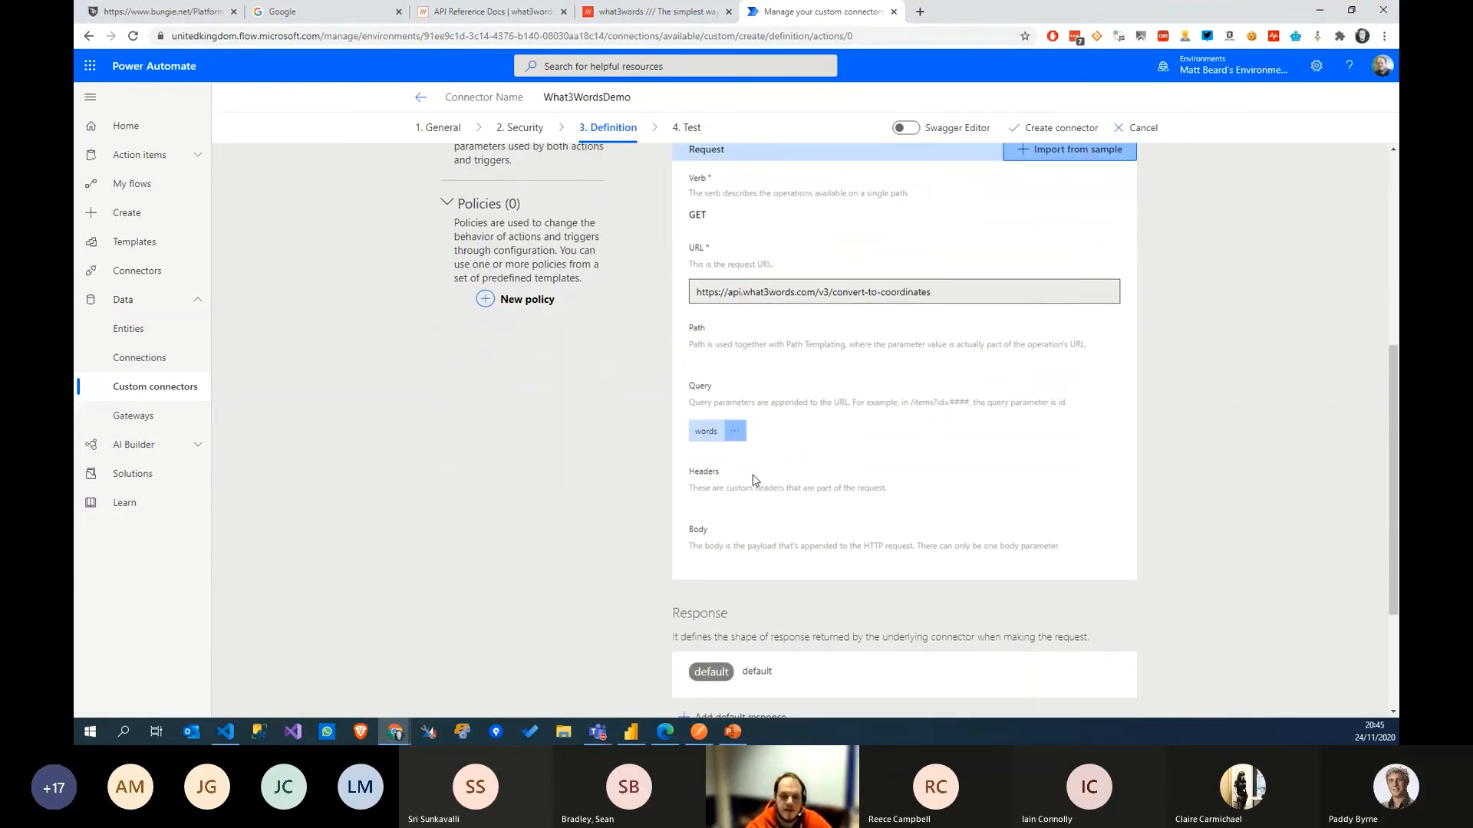
pyautogui.click(733, 431)
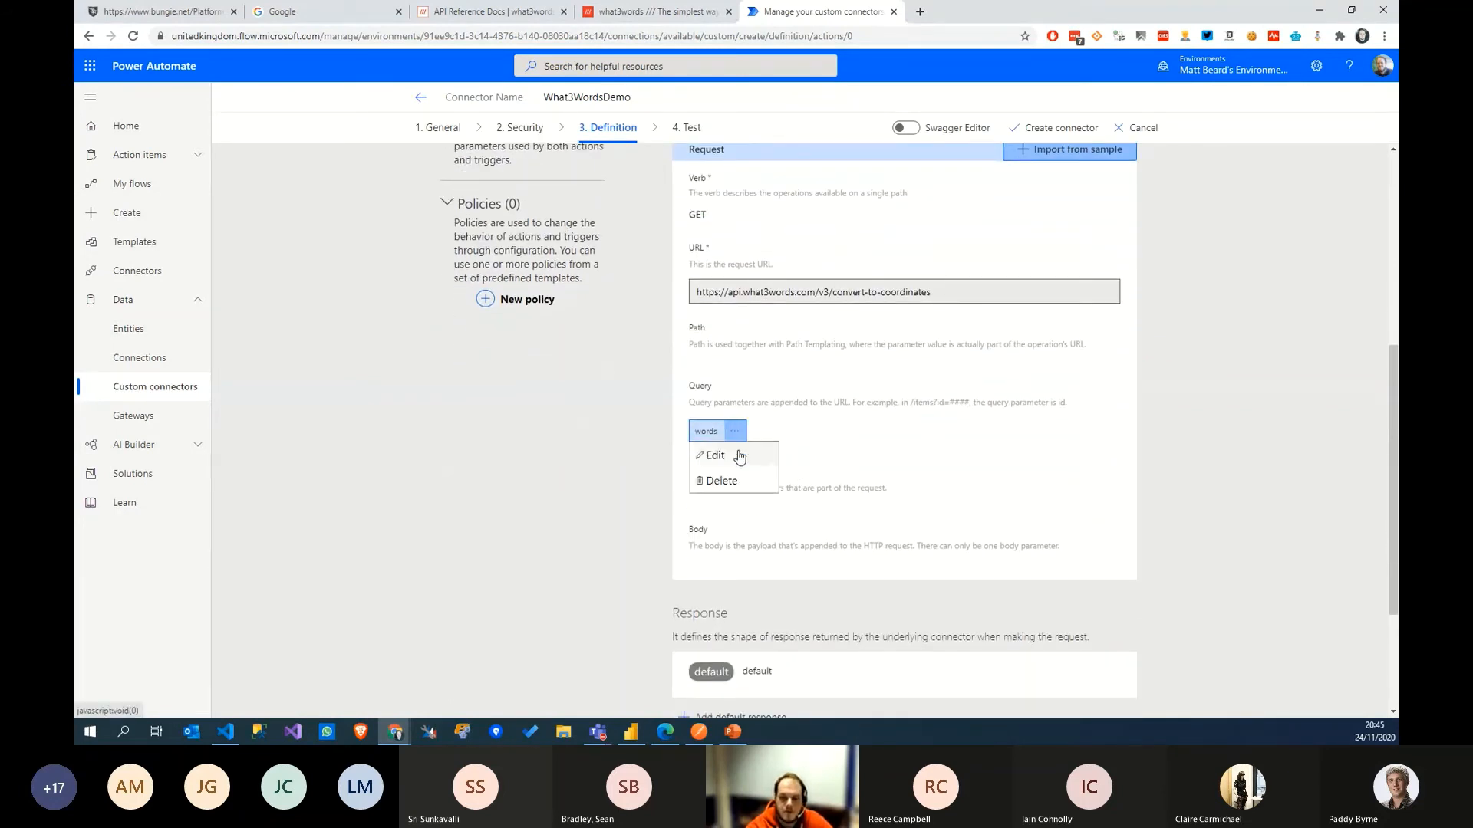
pyautogui.click(736, 456)
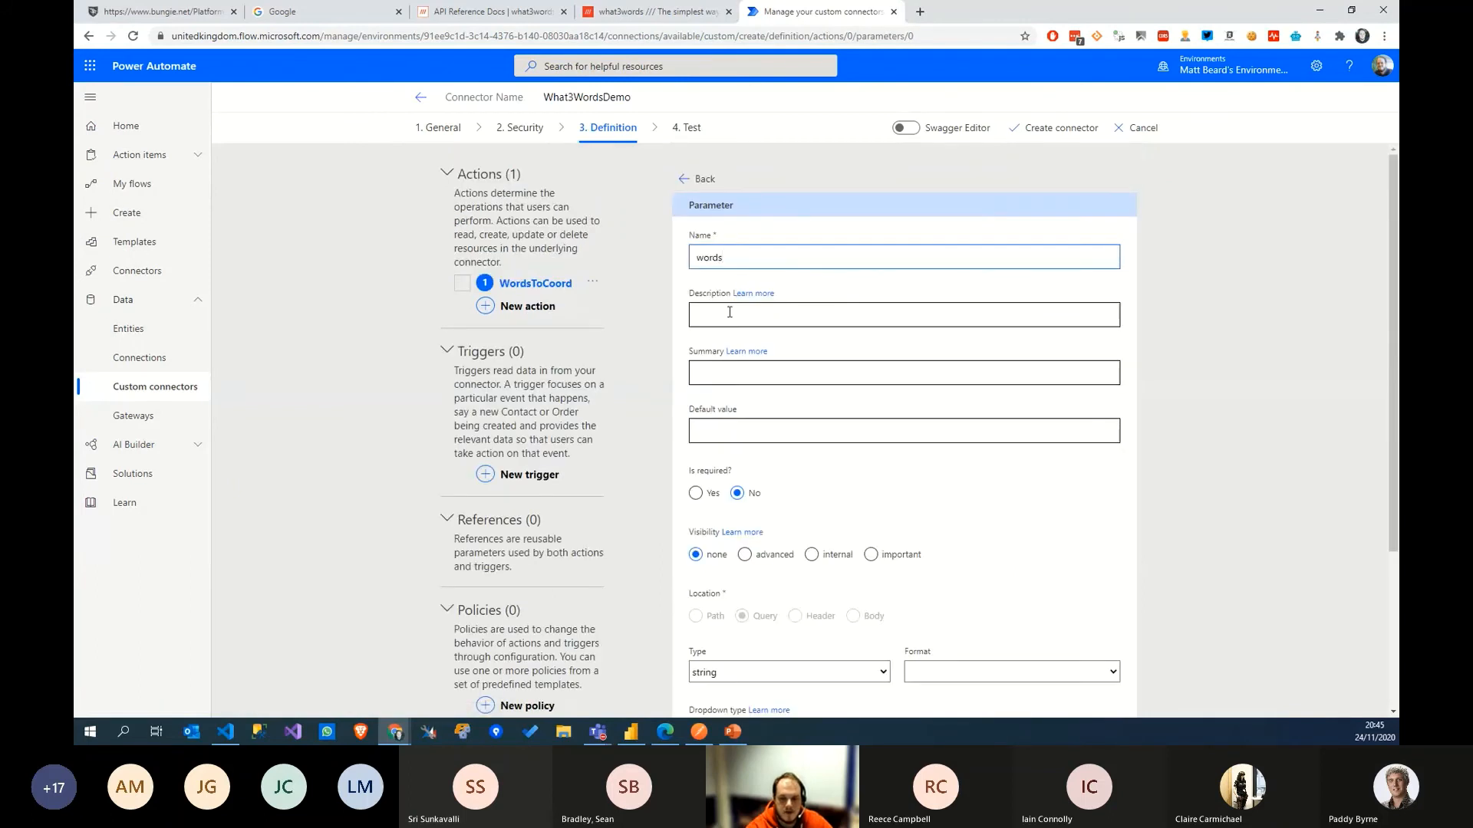
pyautogui.click(730, 312)
pyautogui.write('the words to check')
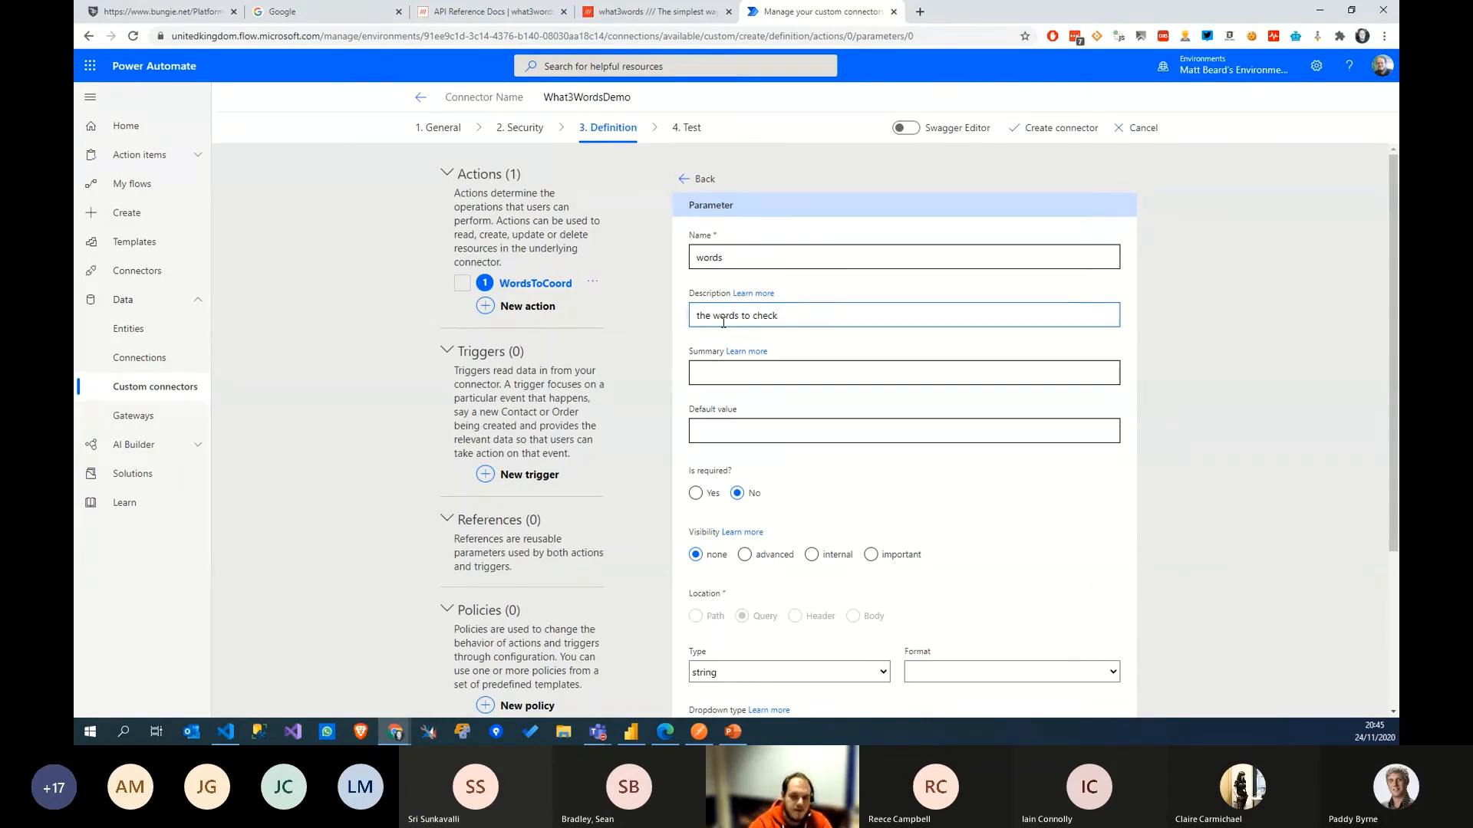
# Step: Make the words parameter required and check its type and format options, keeping string as the type
pyautogui.scroll(-1, 747, 310)
pyautogui.scroll(-1, 748, 310)
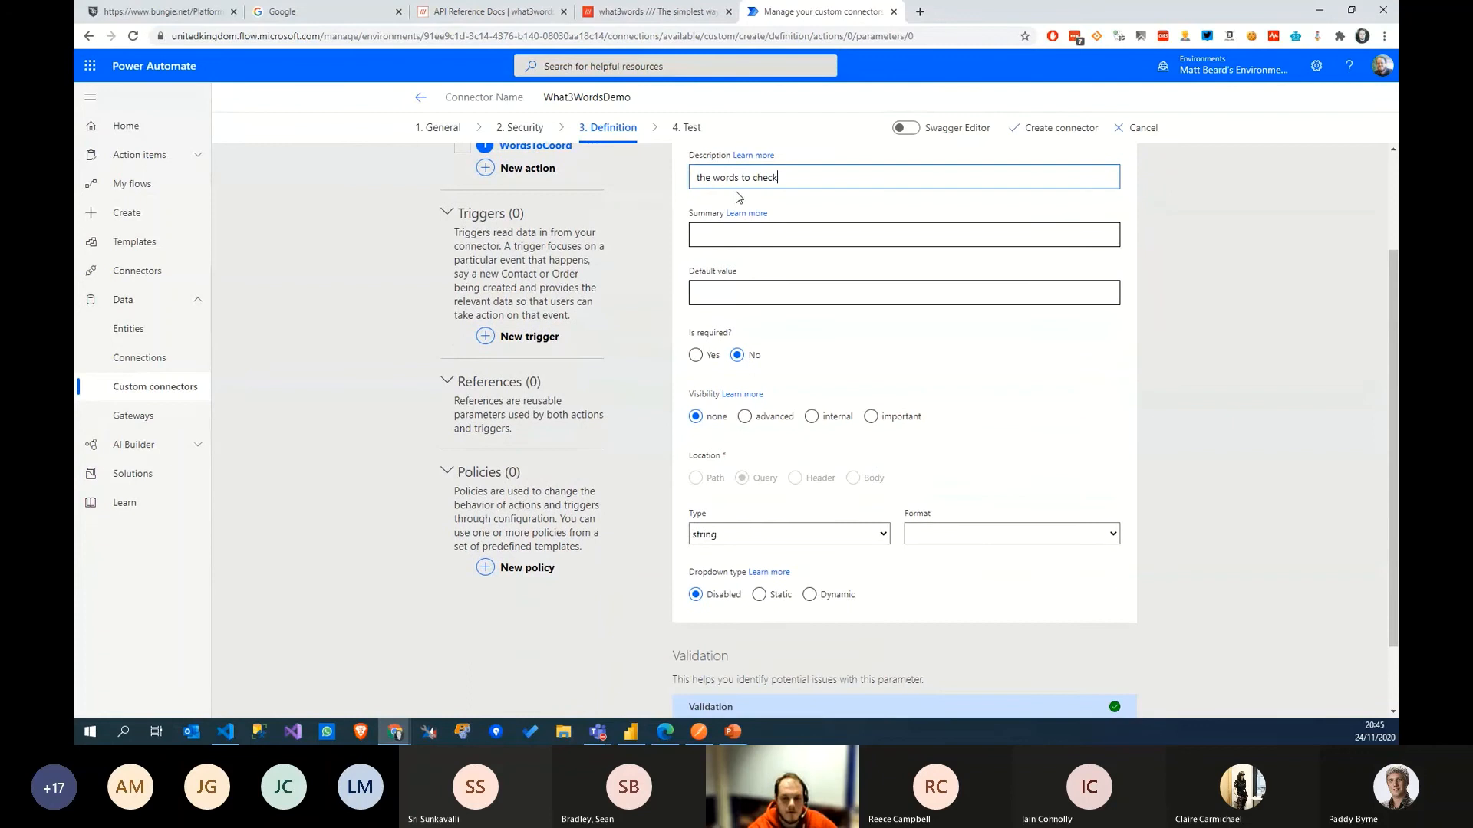
pyautogui.click(696, 356)
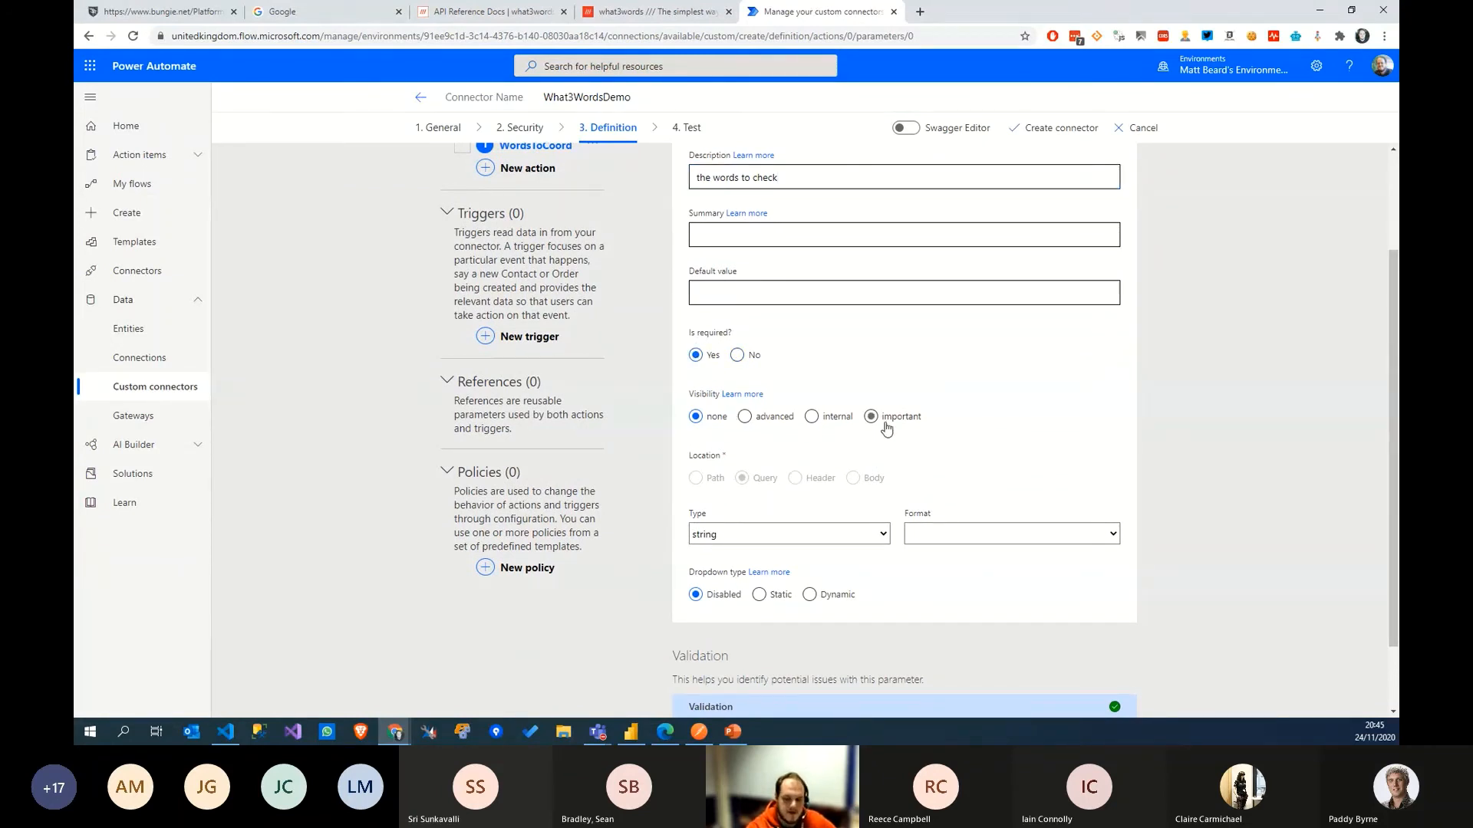
pyautogui.click(865, 535)
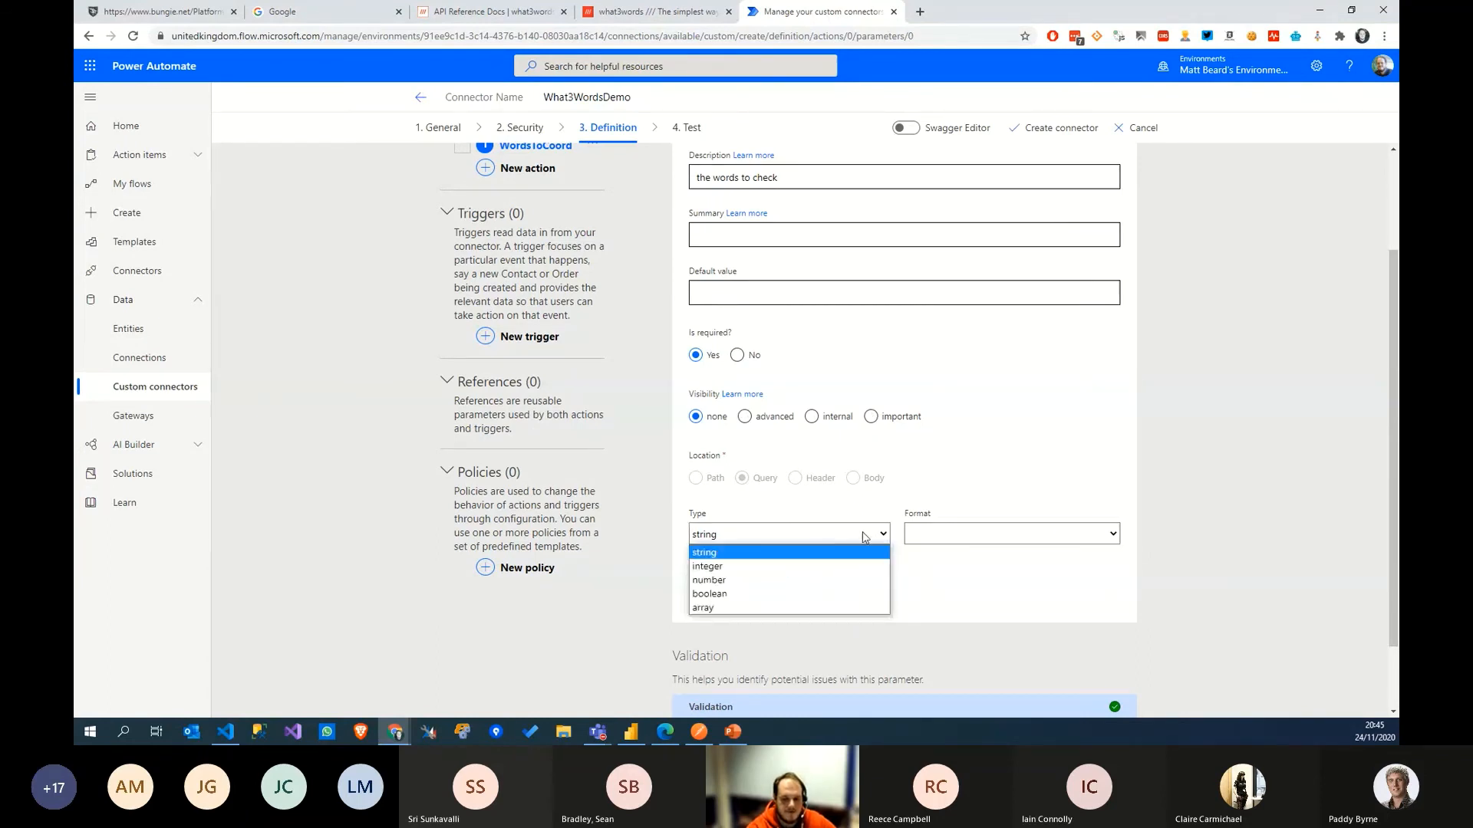
pyautogui.click(832, 534)
pyautogui.click(932, 537)
pyautogui.click(931, 537)
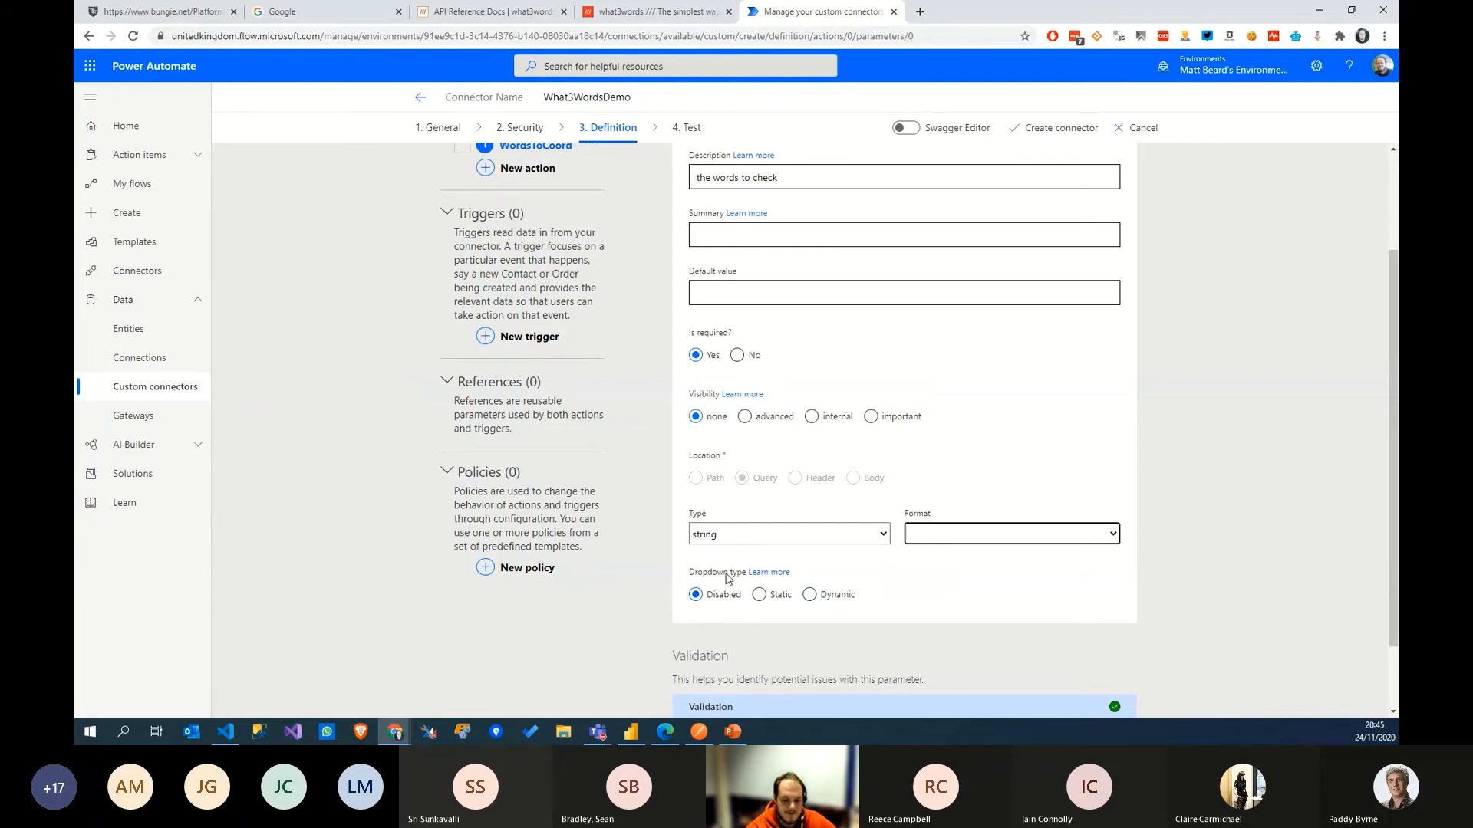
# Step: Review the words parameter's settings and return to the WordsToCoord action definition
pyautogui.scroll(-1, 890, 537)
pyautogui.scroll(3, 844, 491)
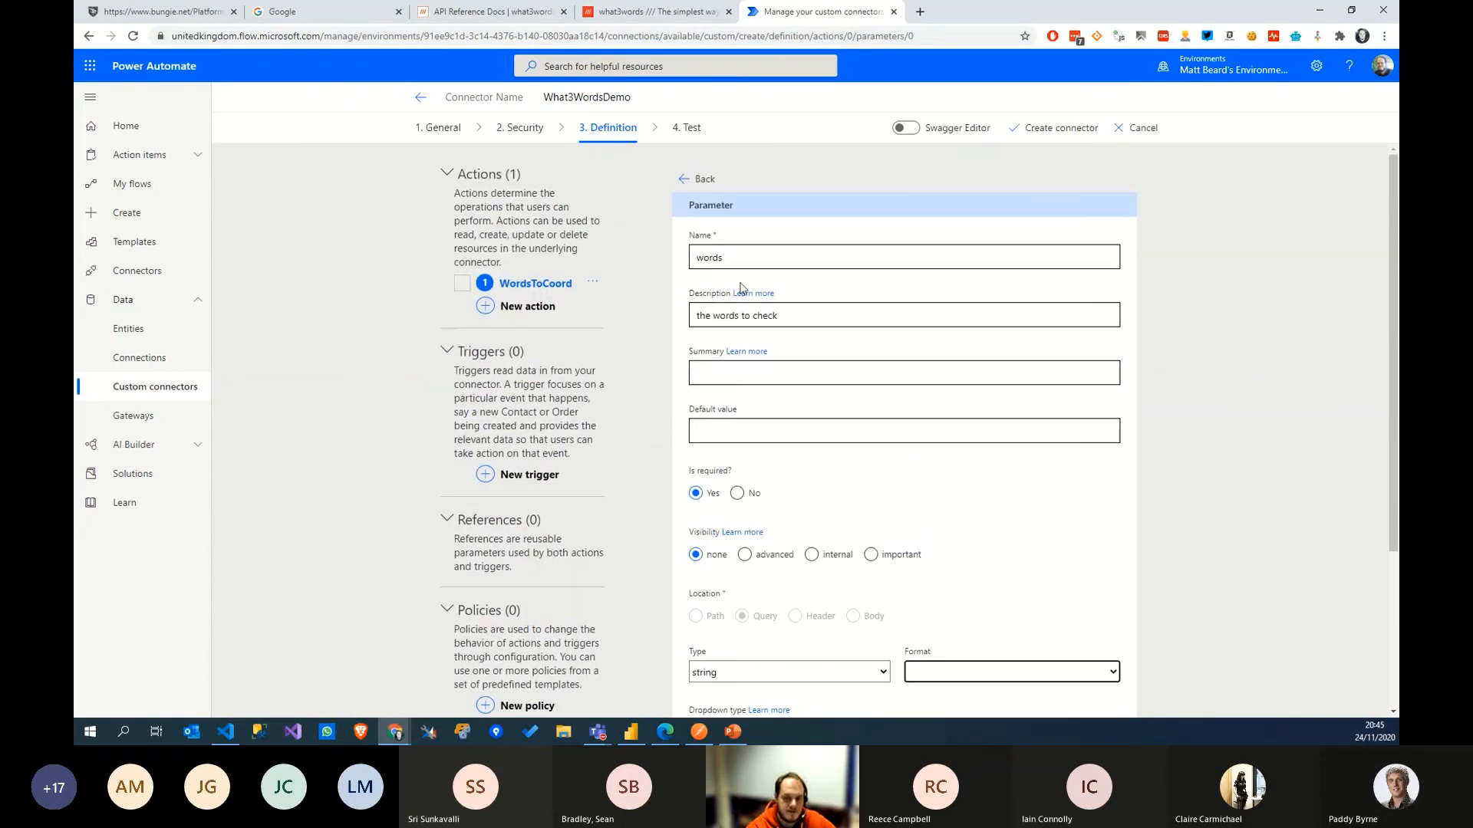
pyautogui.scroll(-1, 767, 377)
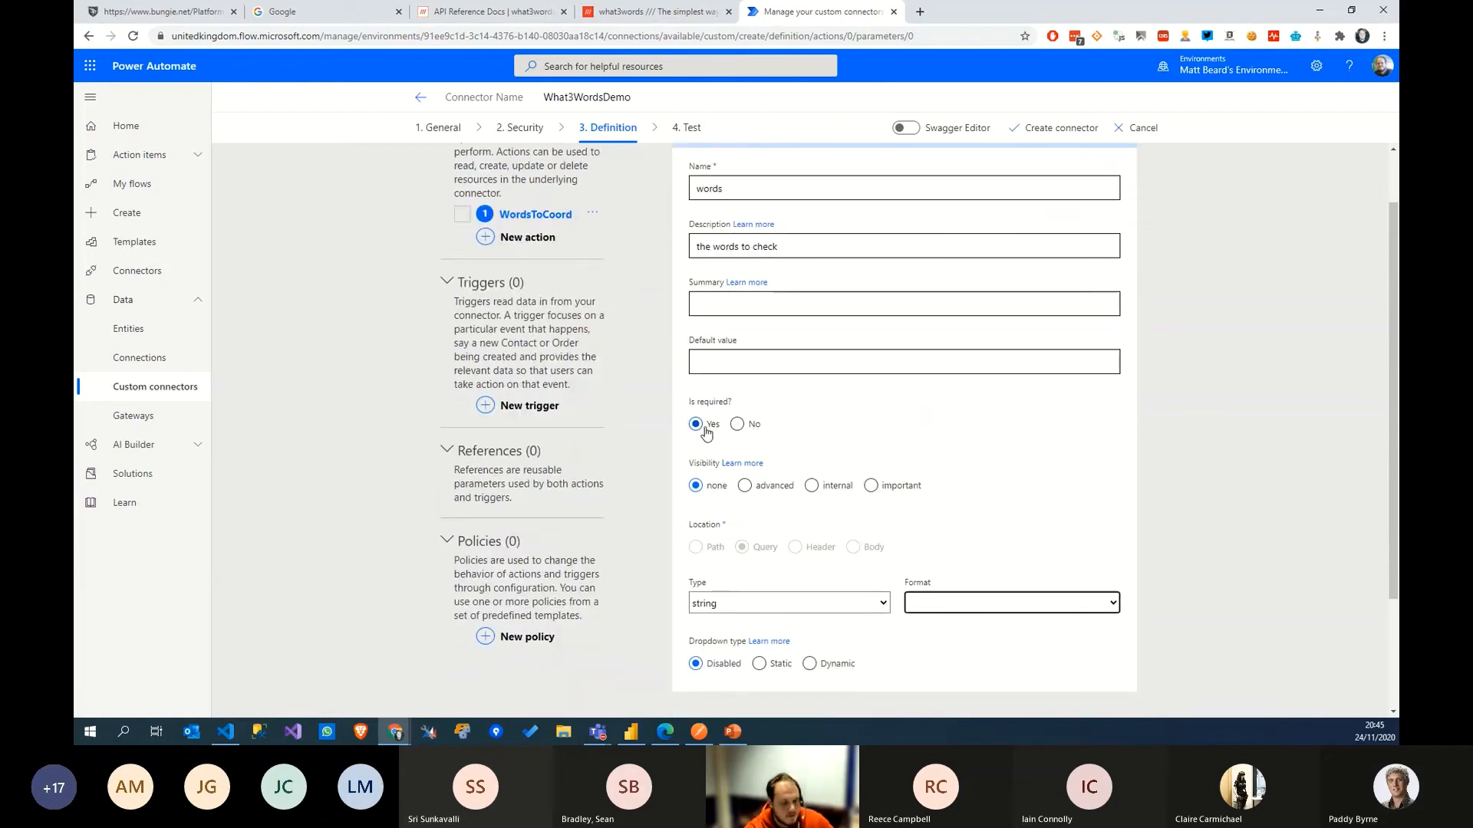
pyautogui.scroll(1, 706, 432)
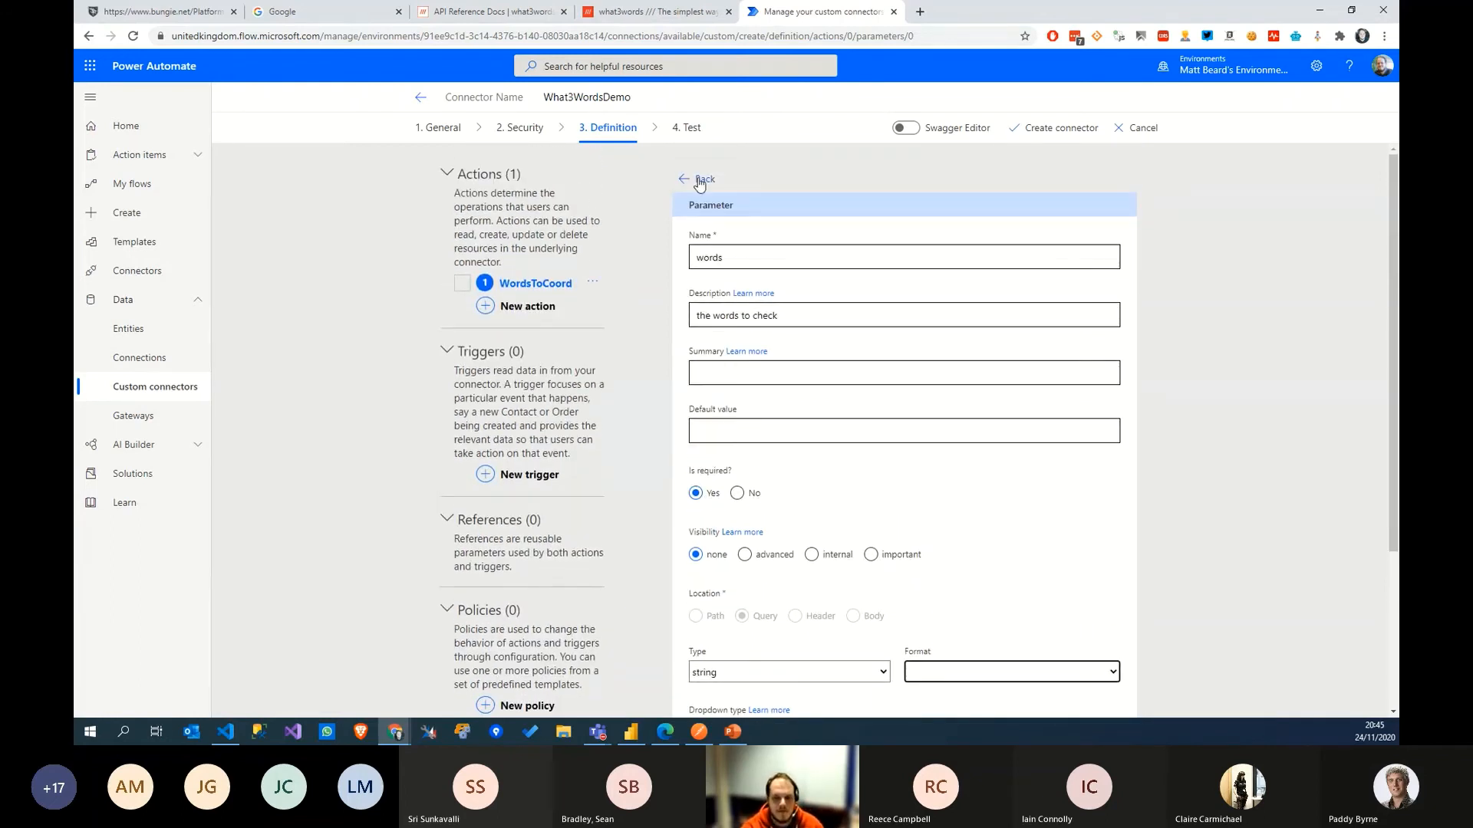
pyautogui.click(698, 182)
# Step: Open the WordsToCoord action's default response and start importing its body from a sample
pyautogui.scroll(-3, 781, 481)
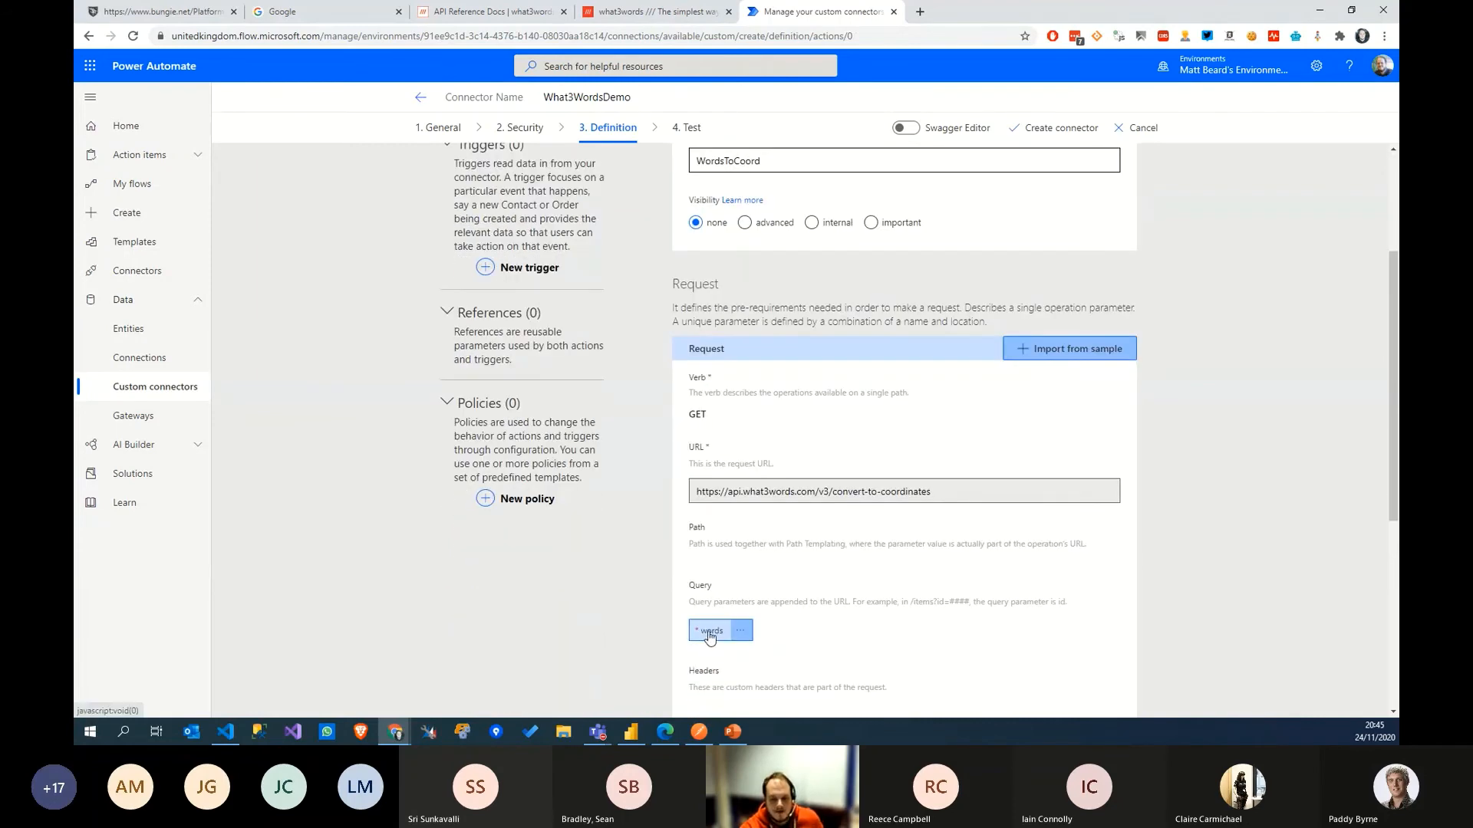
pyautogui.scroll(-4, 775, 629)
pyautogui.scroll(-2, 905, 476)
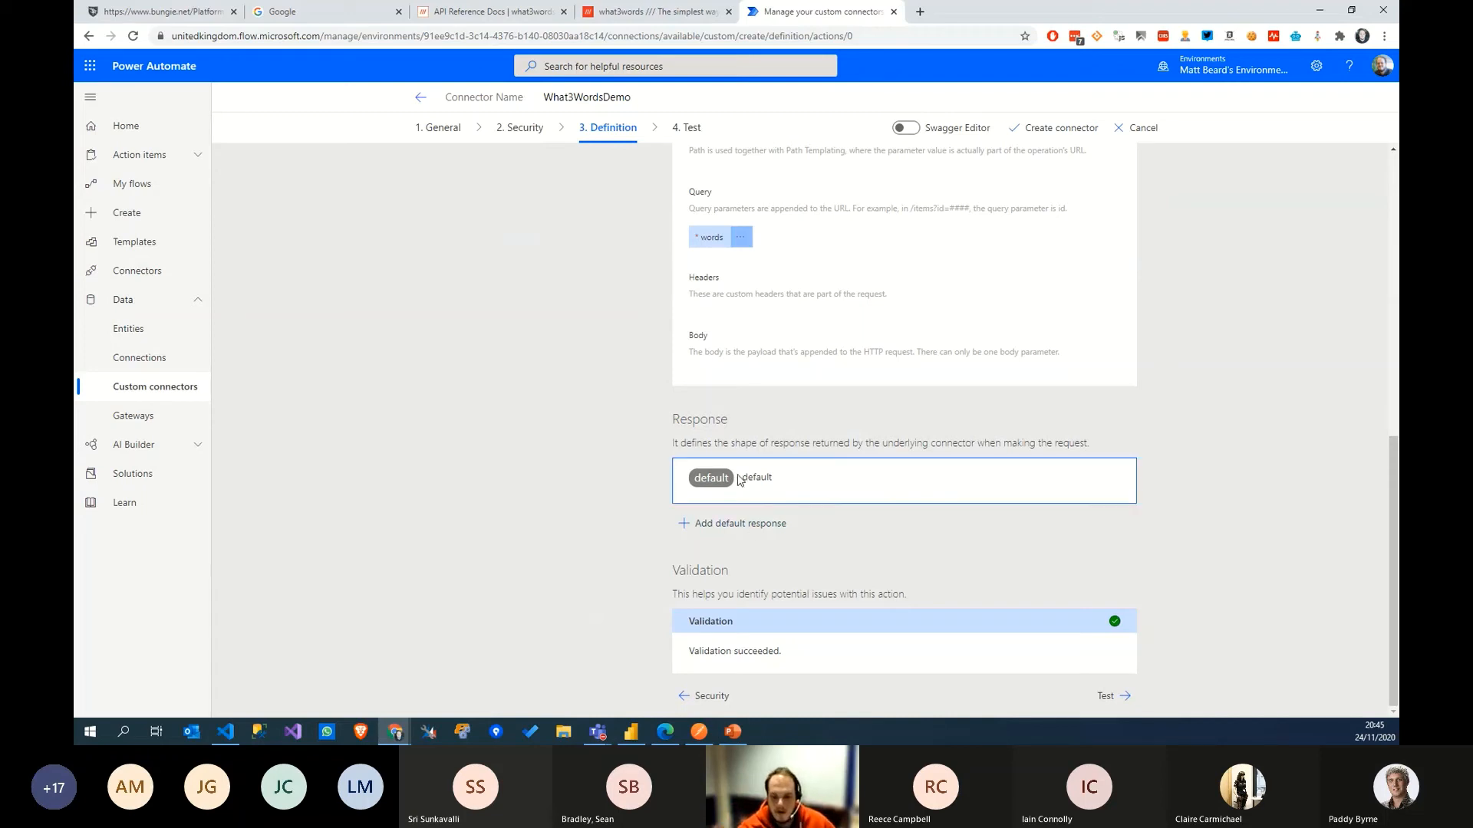
pyautogui.click(773, 489)
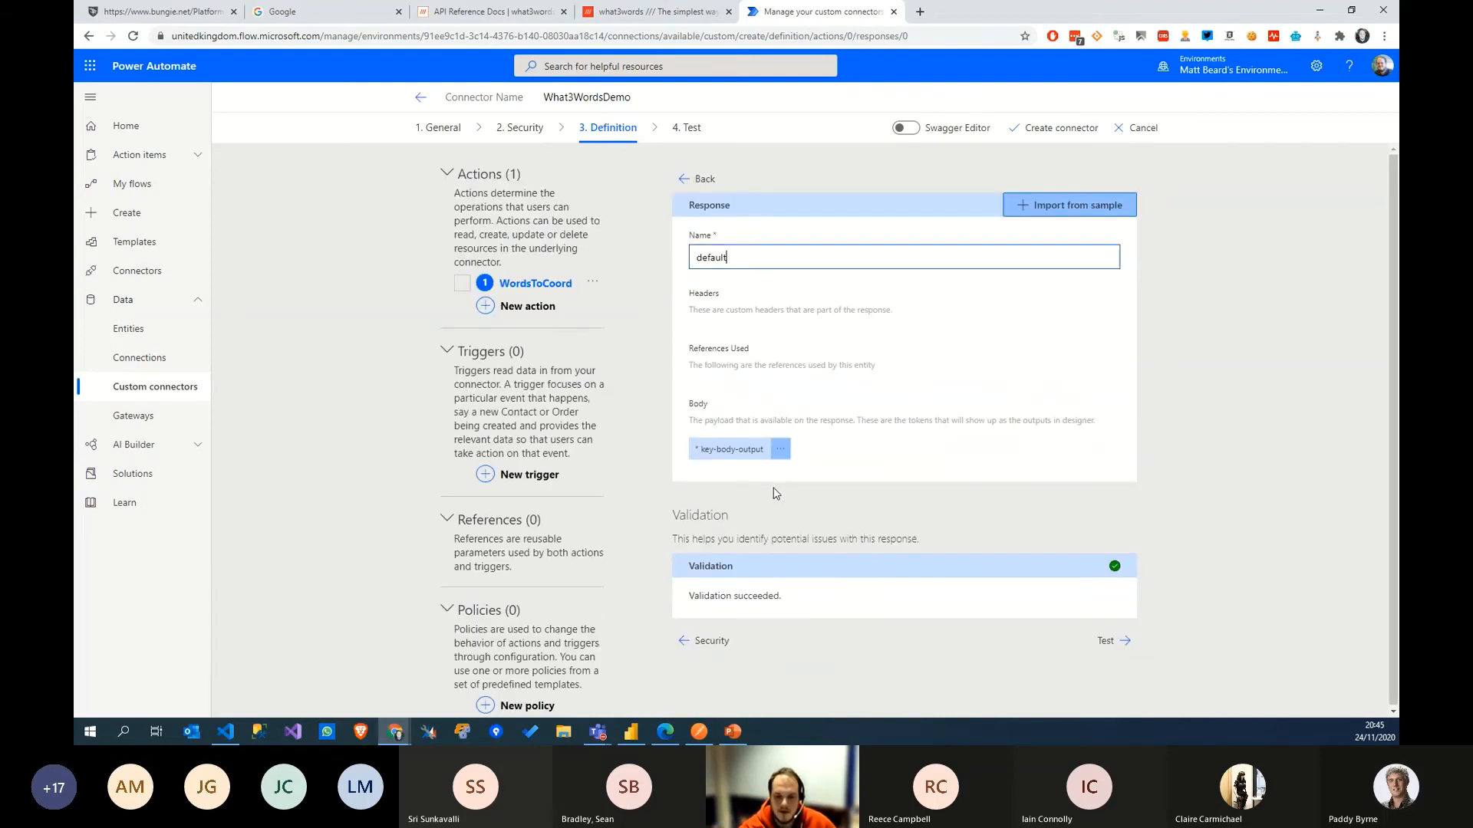
pyautogui.click(1118, 224)
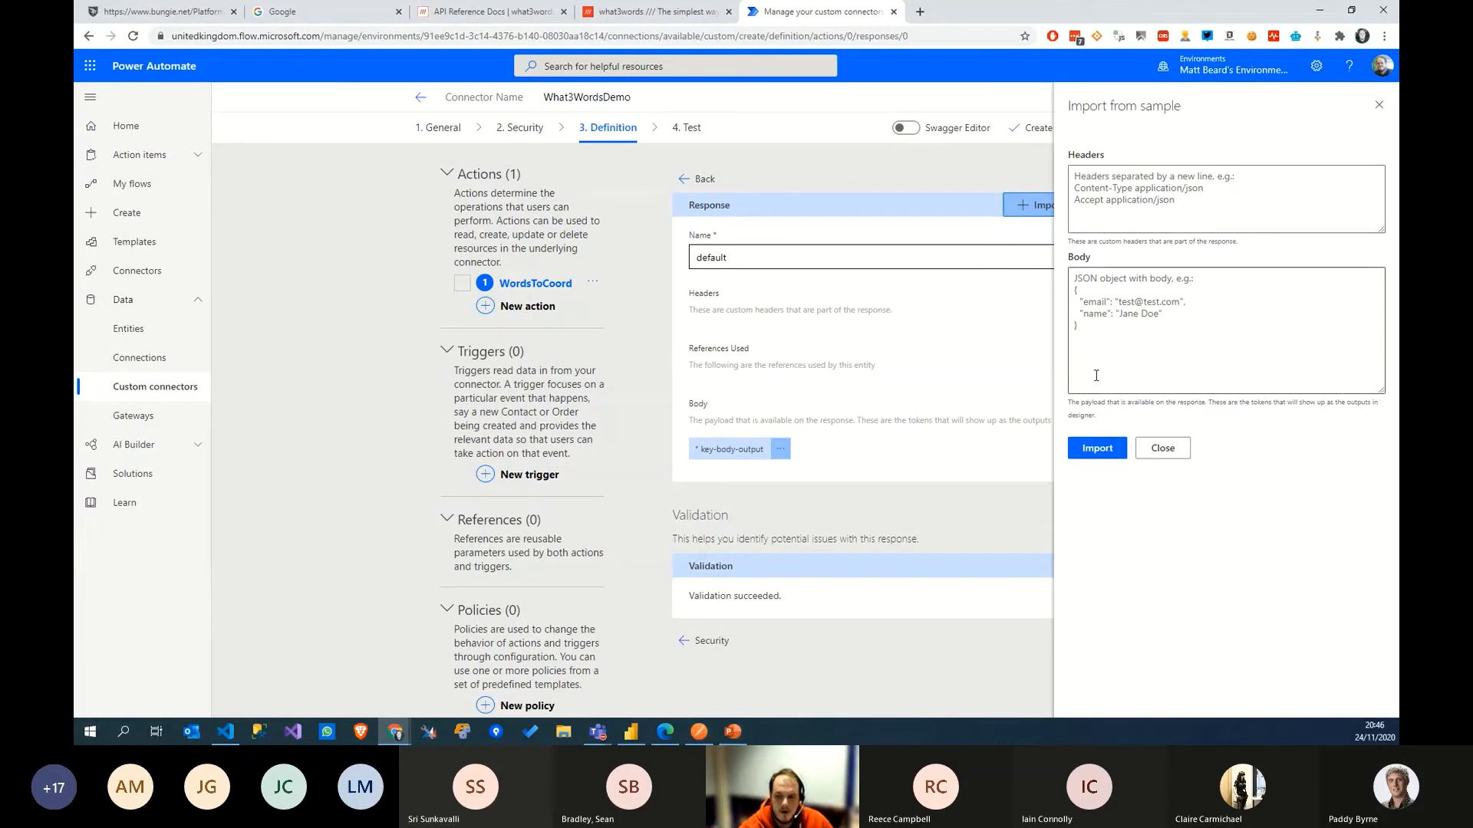
pyautogui.click(1114, 304)
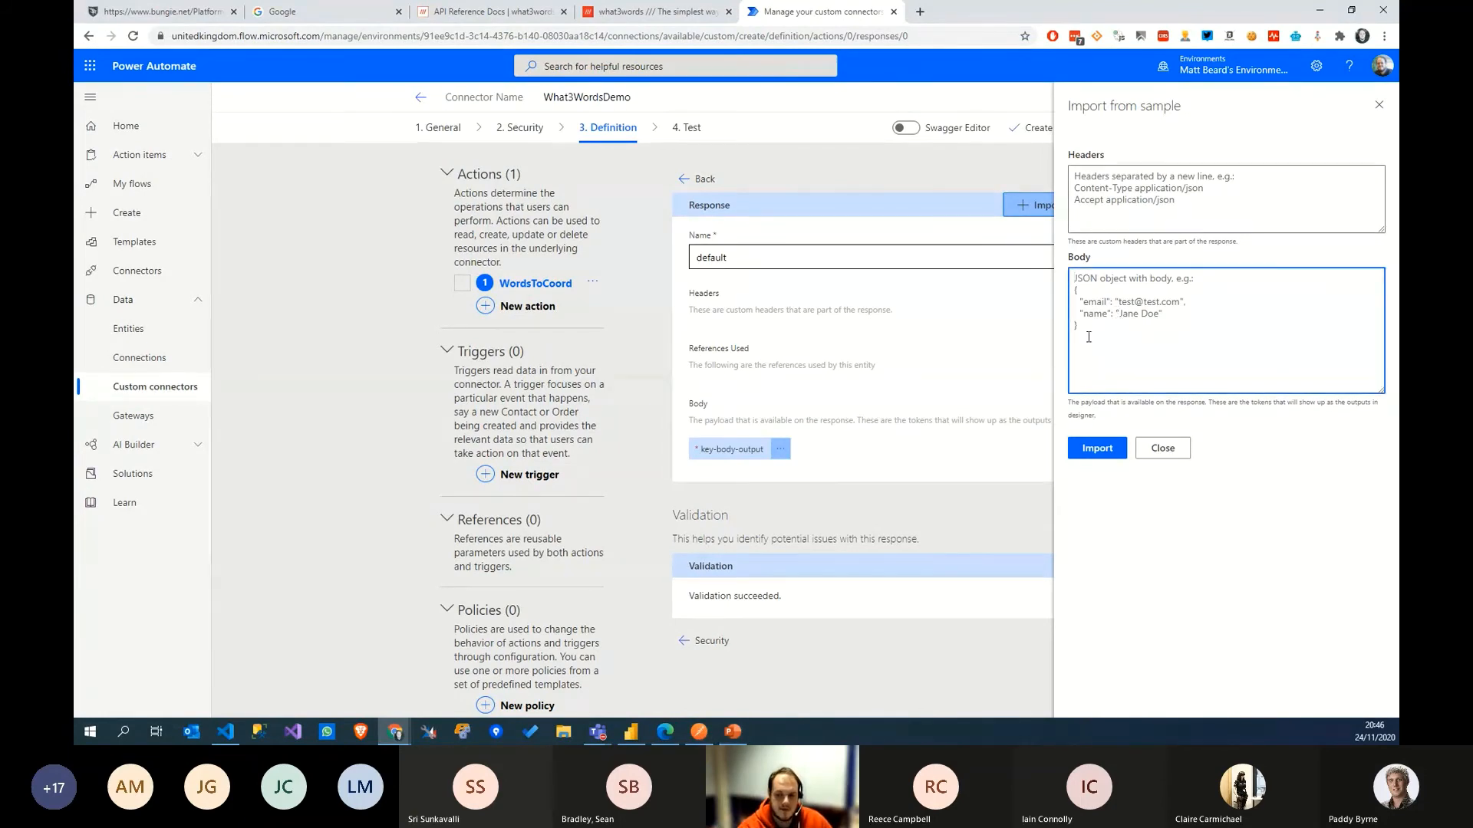
# Step: Switch to Postman and copy the entire JSON response body of the Address -> Co-Ord request
pyautogui.click(700, 733)
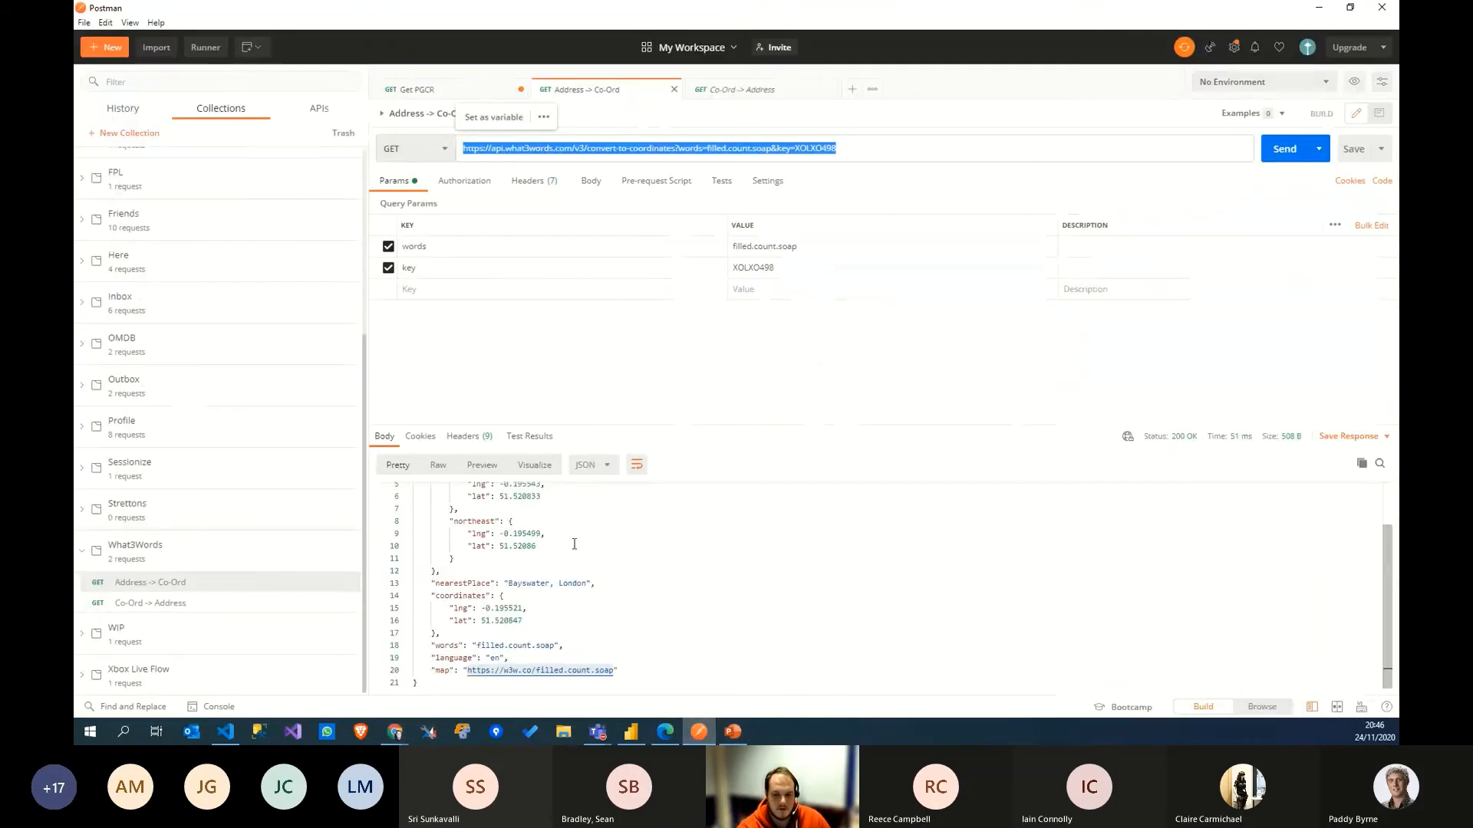
pyautogui.click(573, 544)
pyautogui.hotkey('ctrl', 'a')
pyautogui.scroll(2, 606, 567)
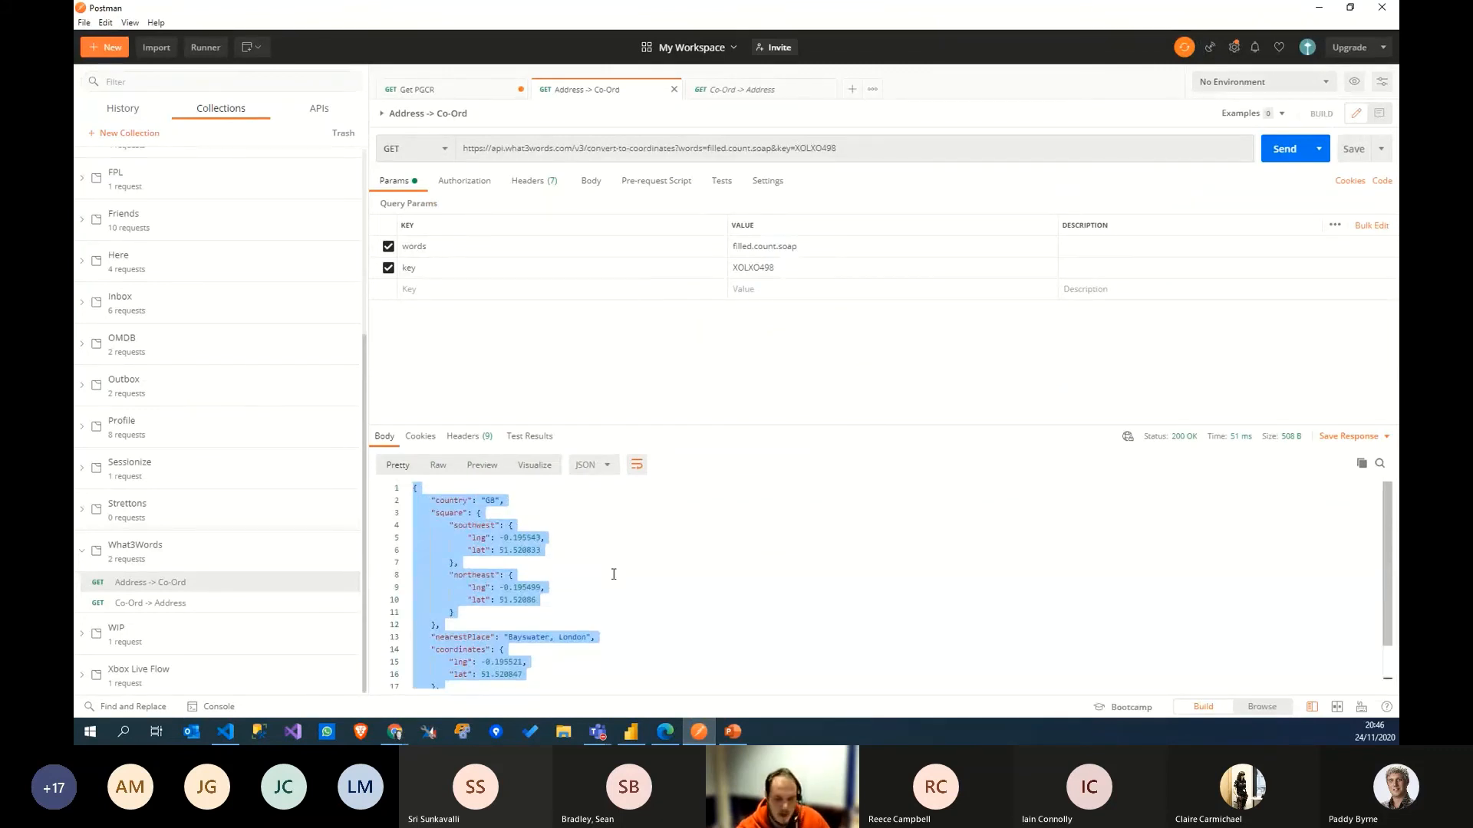
# Step: Switch back to Power Automate in Chrome and import the copied JSON as the default response's body sample
pyautogui.click(402, 735)
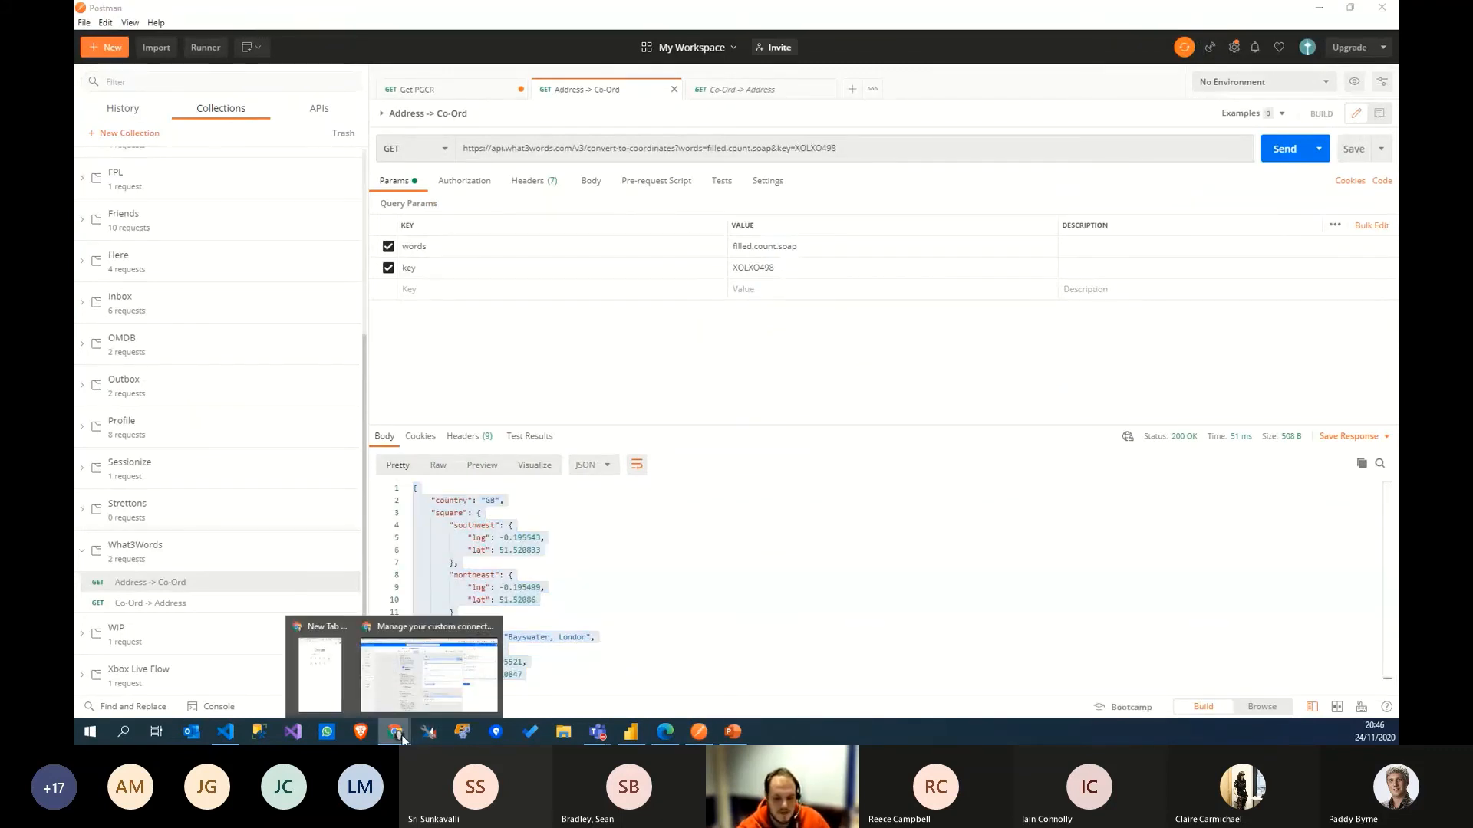
pyautogui.click(410, 678)
pyautogui.write('{     "country": "GB",     "square": {         "southwest": {             "lng": -0.195543,             "lat": 51.520833         },         "northeast": {             "lng": -0.195499,             "lat": 51.52086         }     },     "nearestPlace": "Bayswater, London",     "coordinates": {         "lng": -0.195521,         "lat": 51.520847     },     "words": "filled.count.soap",     "language": "en",     "map": "https://w3w.co/filled.count.soap" }')
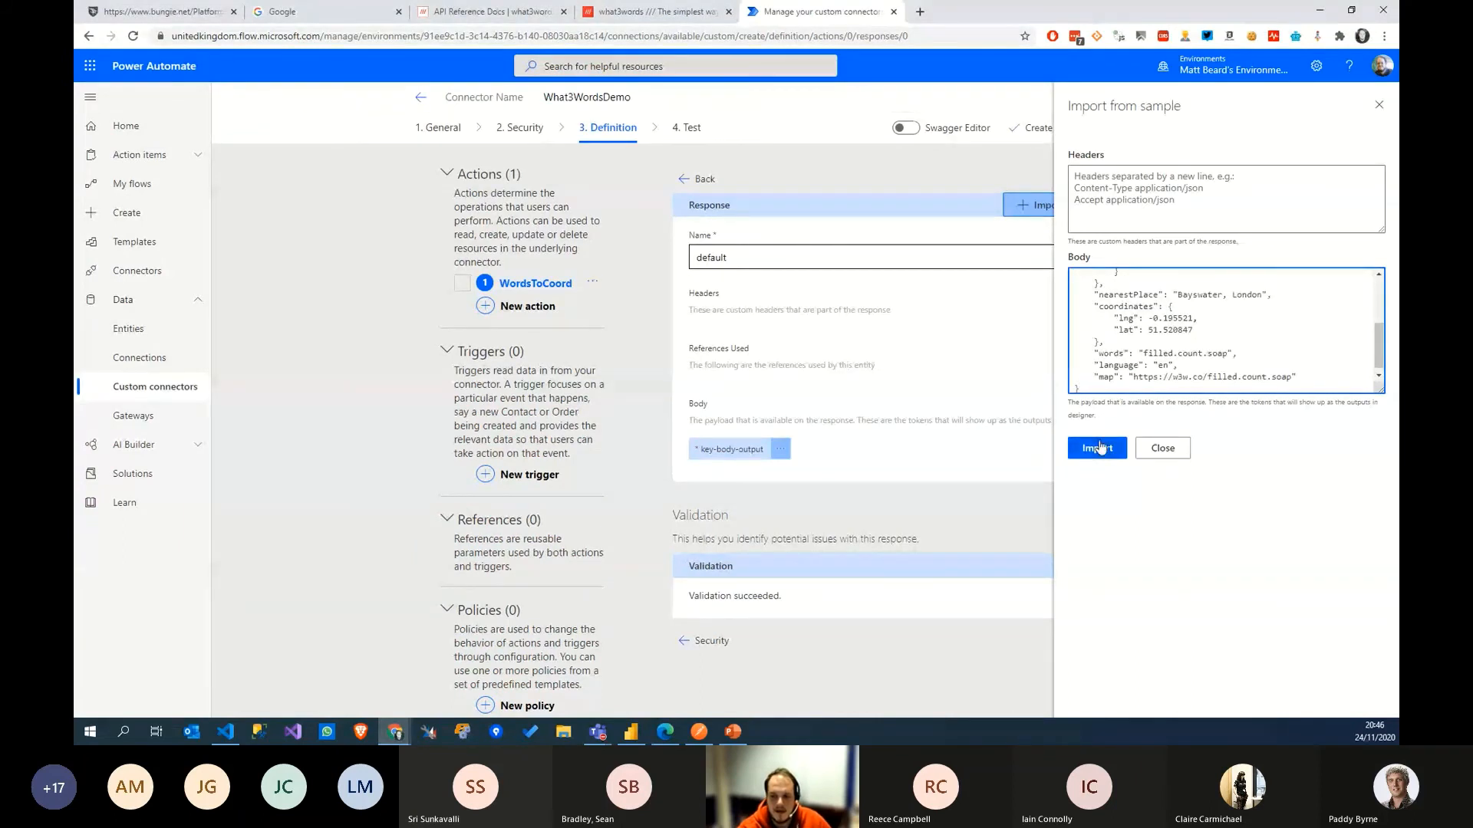
pyautogui.click(1097, 448)
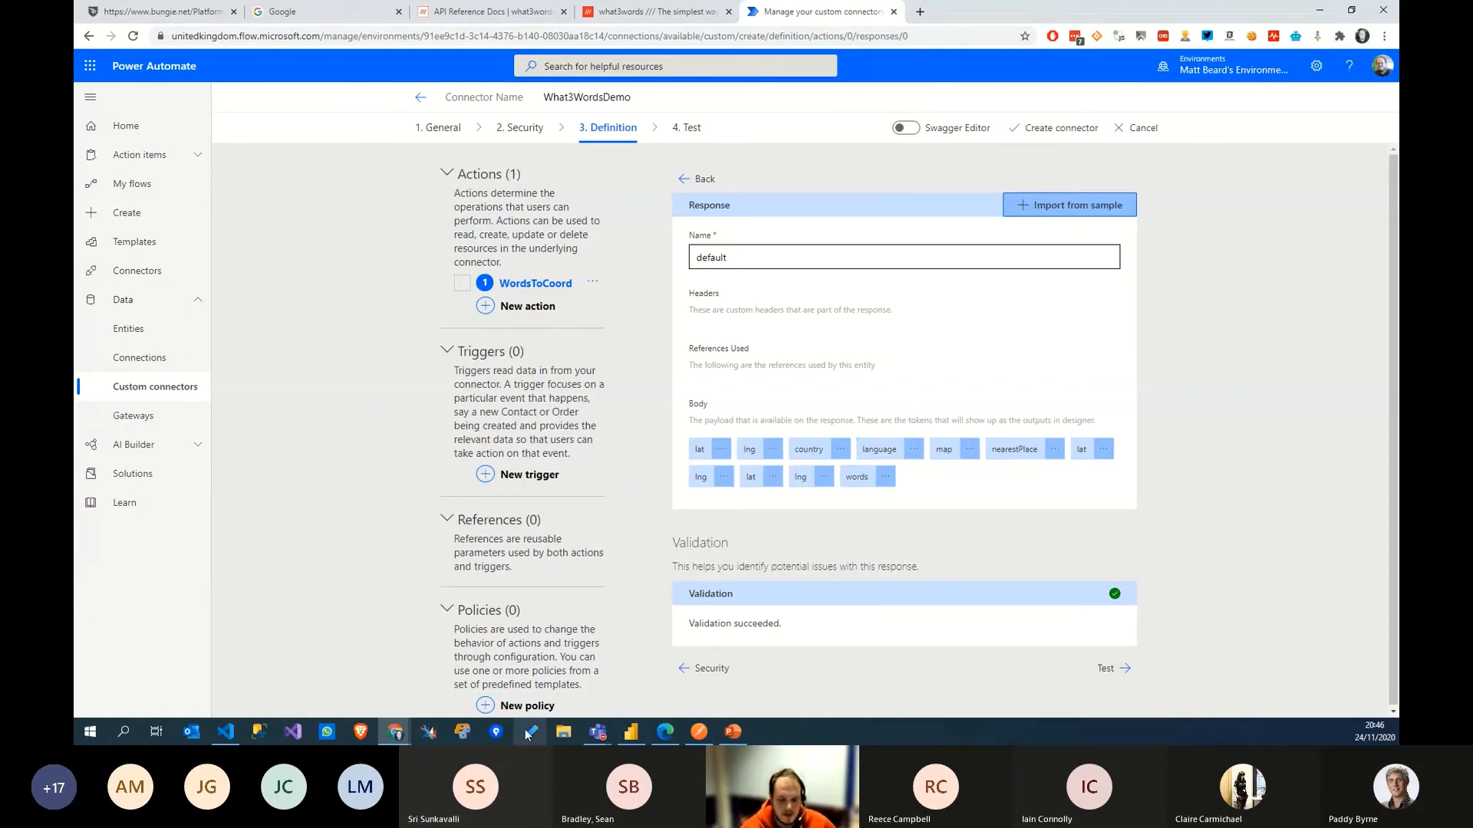
# Step: Compare the lng and lat fields under southwest, northeast and coordinates in Postman's JSON with the imported body tokens in Power Automate
pyautogui.click(699, 732)
pyautogui.doubleClick(484, 537)
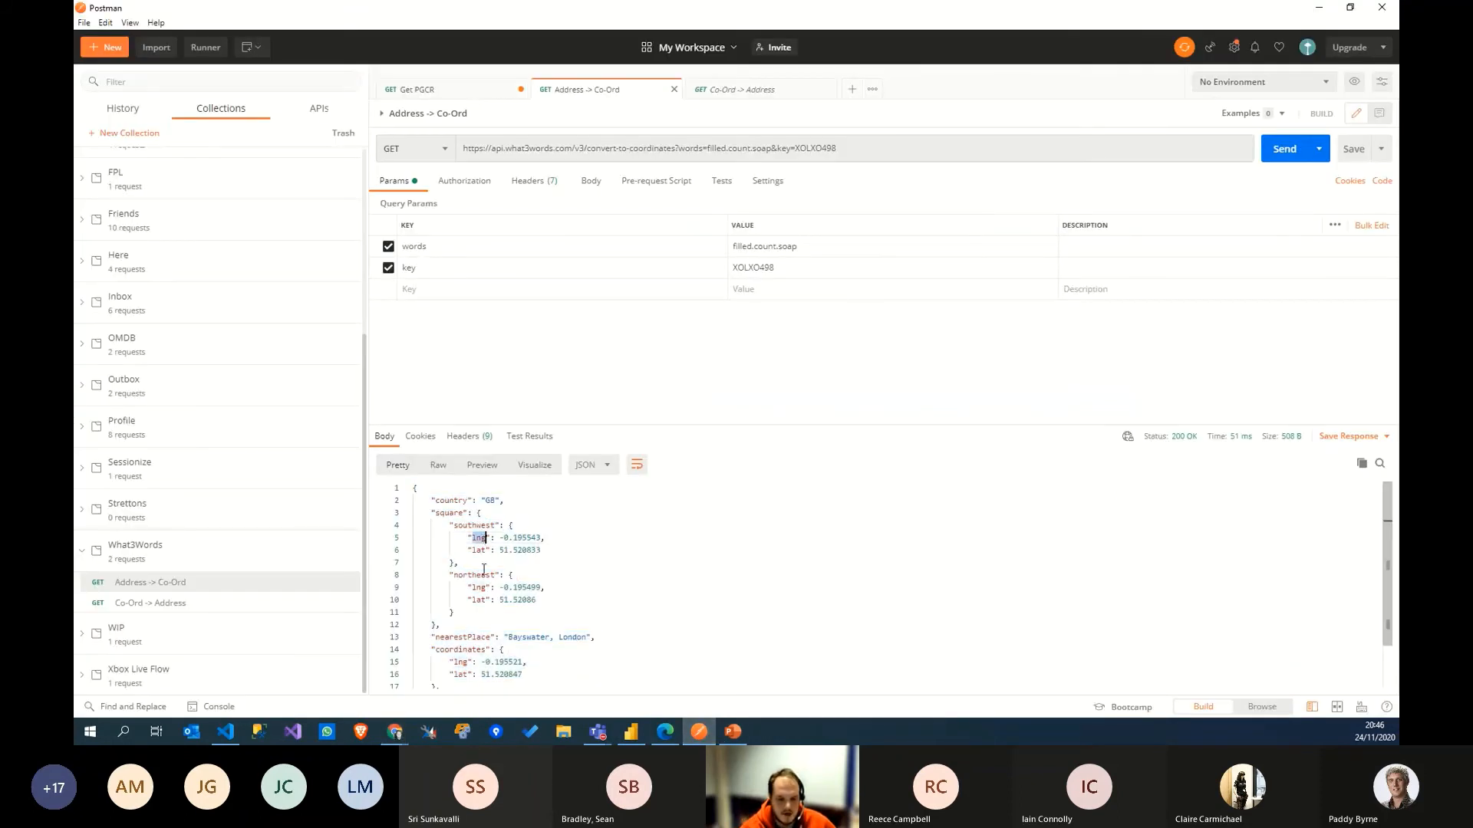
pyautogui.doubleClick(480, 588)
pyautogui.doubleClick(460, 662)
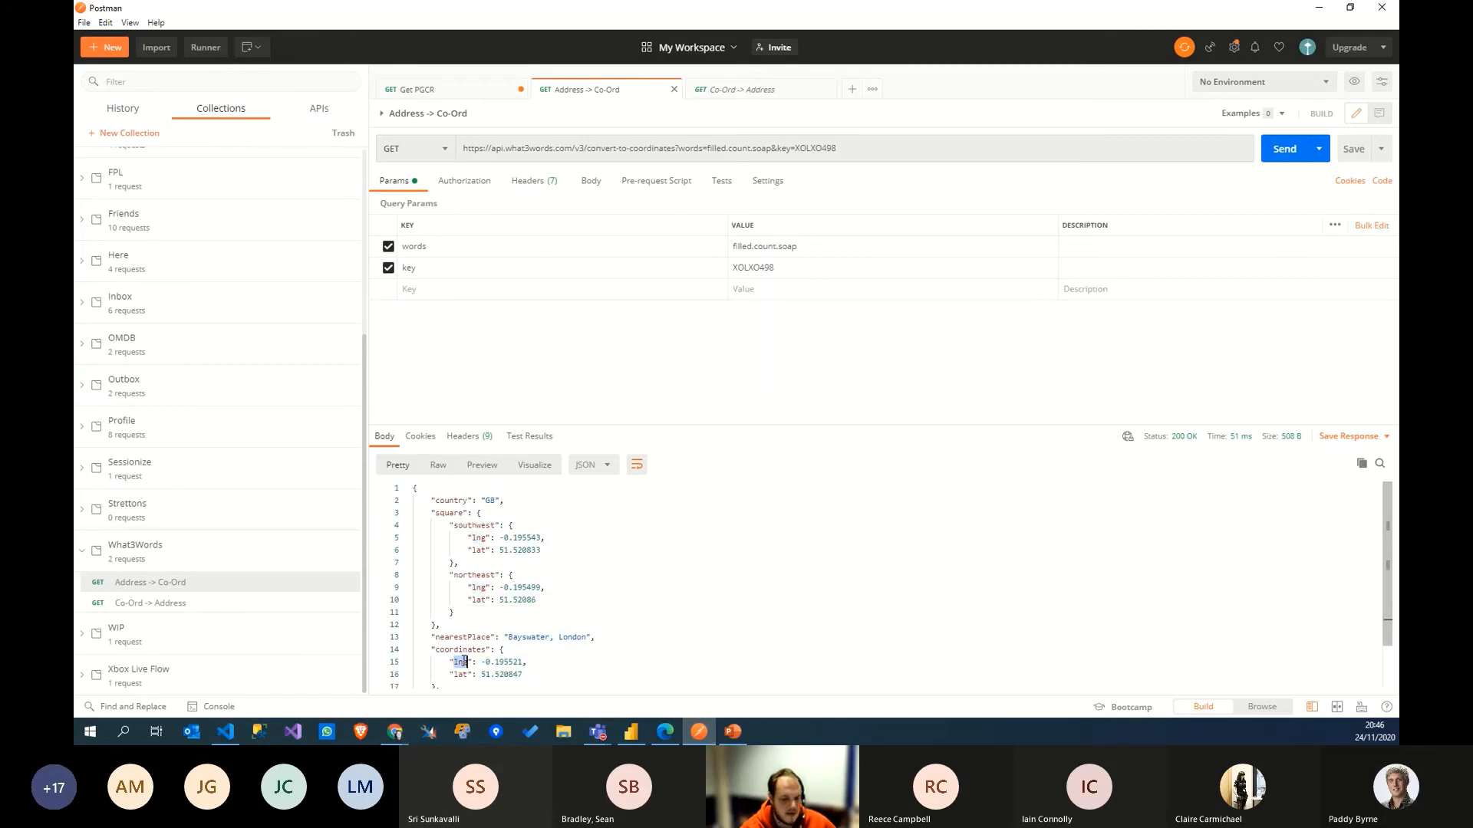
pyautogui.scroll(-2, 461, 637)
pyautogui.click(454, 596)
pyautogui.scroll(1, 454, 596)
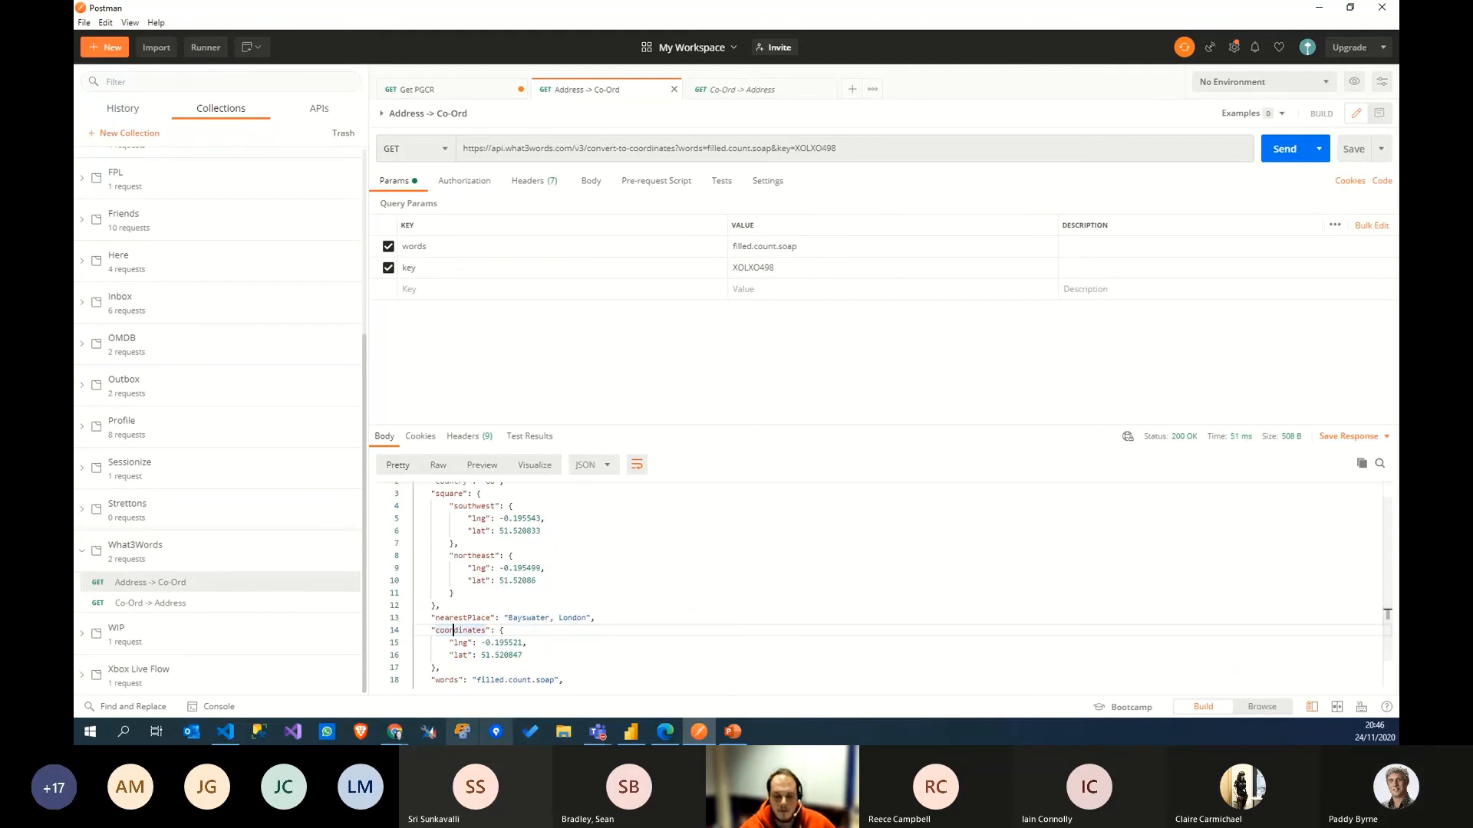
pyautogui.moveTo(394, 732)
pyautogui.click(406, 664)
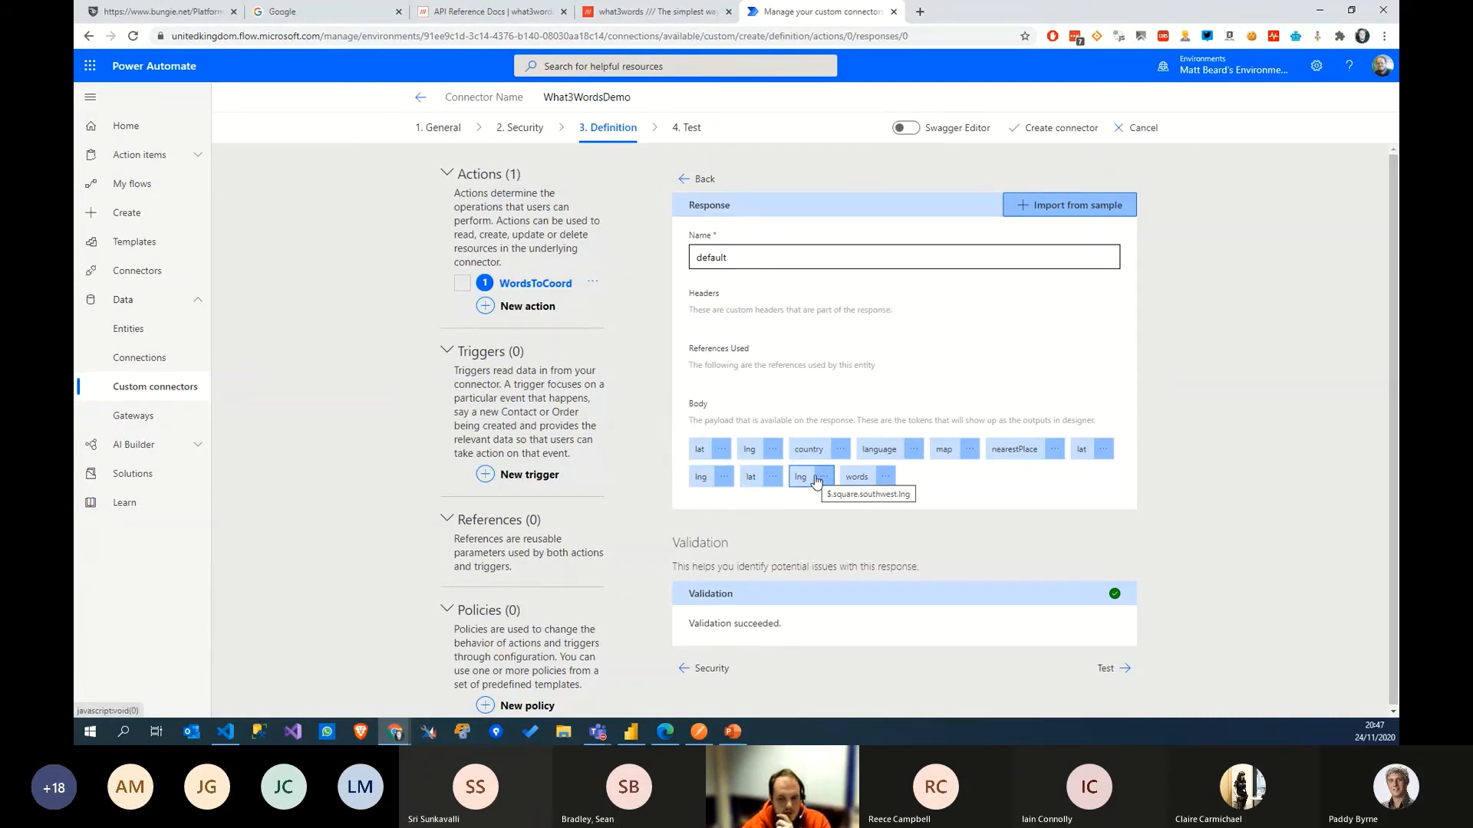
# Step: Set the title of the first lat property in the response body to "Latitude" and return to the response
pyautogui.click(722, 453)
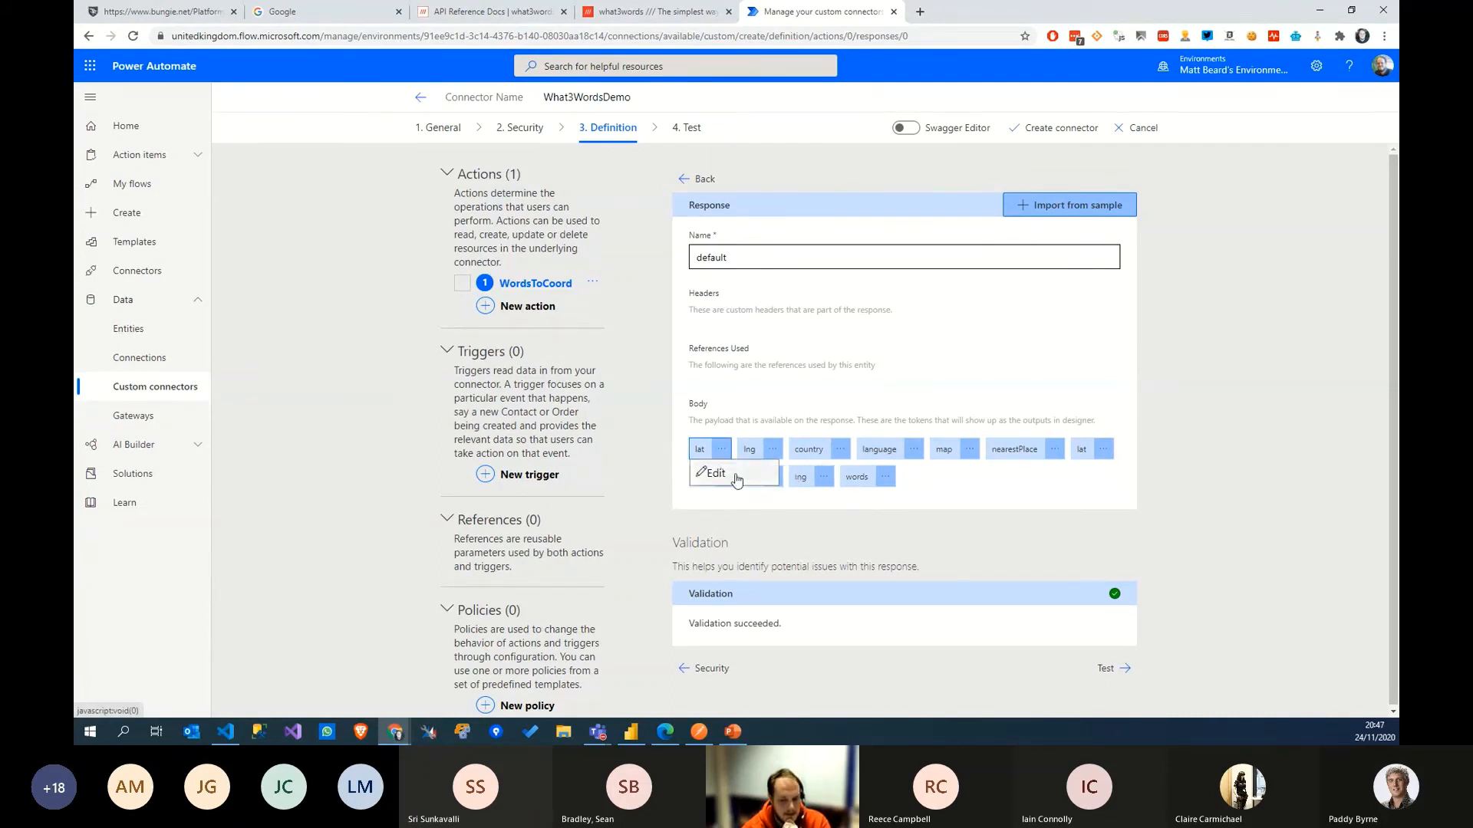
pyautogui.click(736, 480)
pyautogui.doubleClick(724, 310)
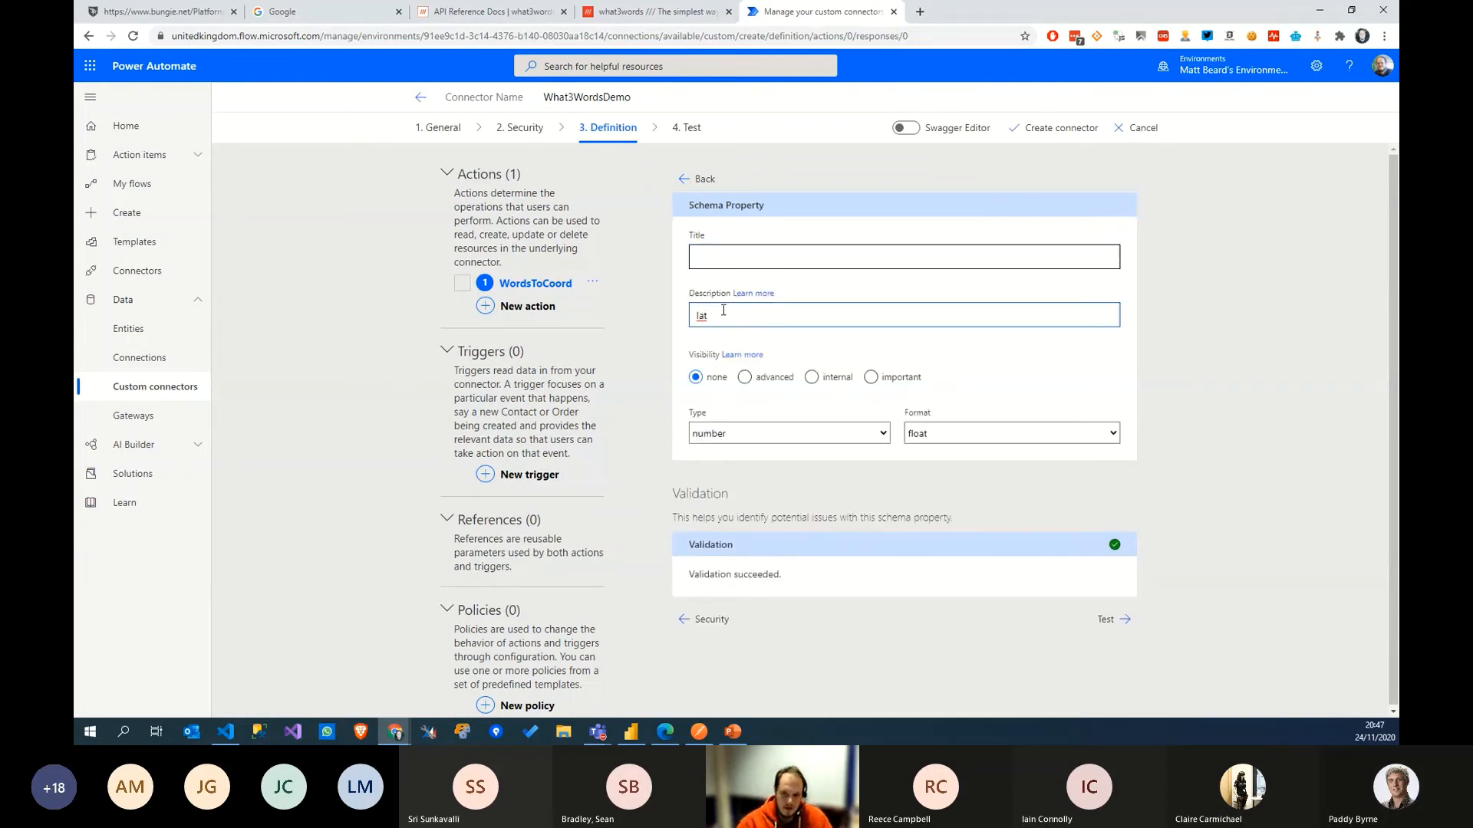
pyautogui.hotkey('shift', 'Tab')
pyautogui.hotkey('shift', 'Tab')
pyautogui.write('L')
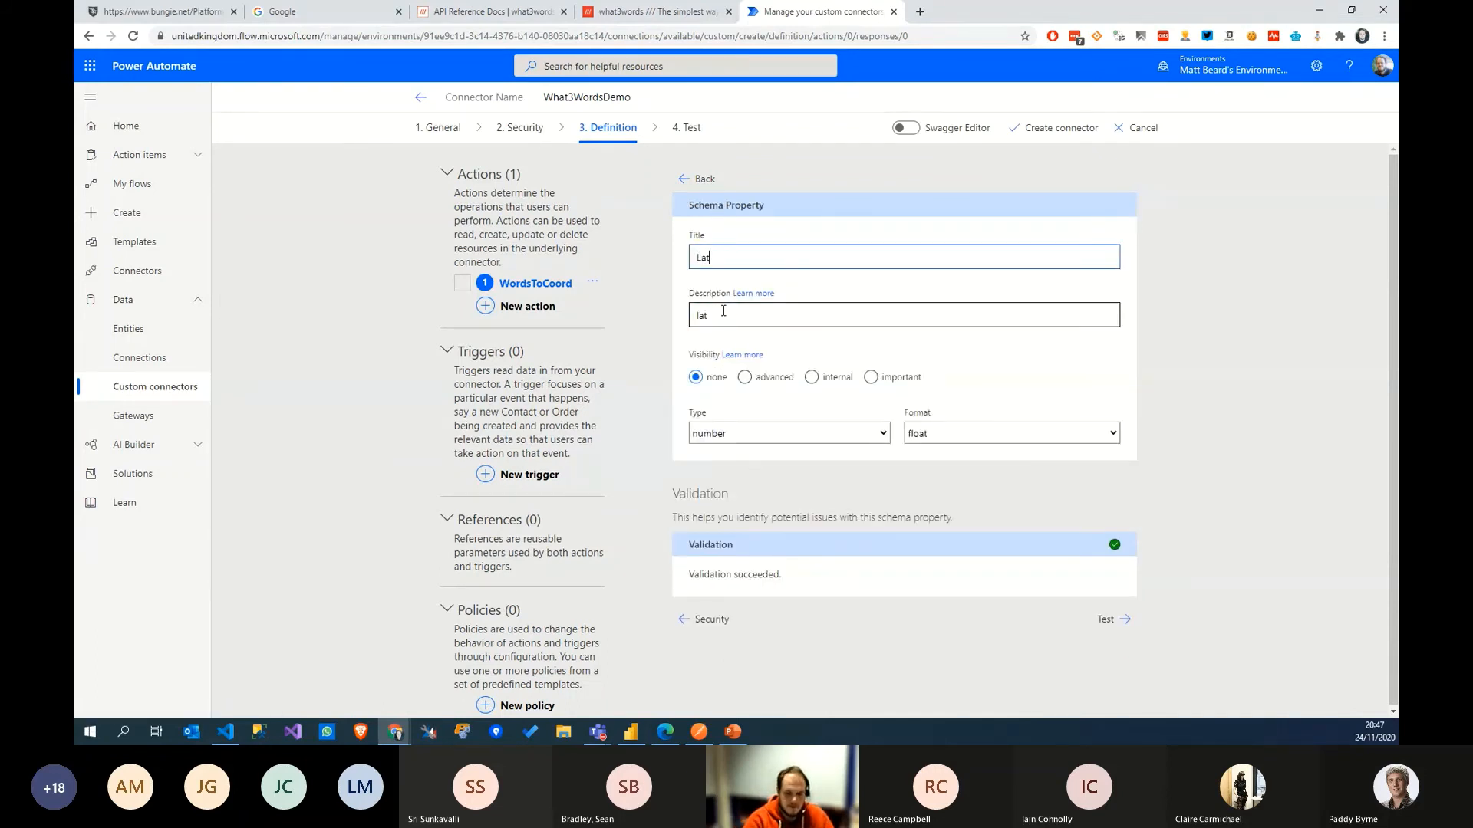
pyautogui.write('atitude')
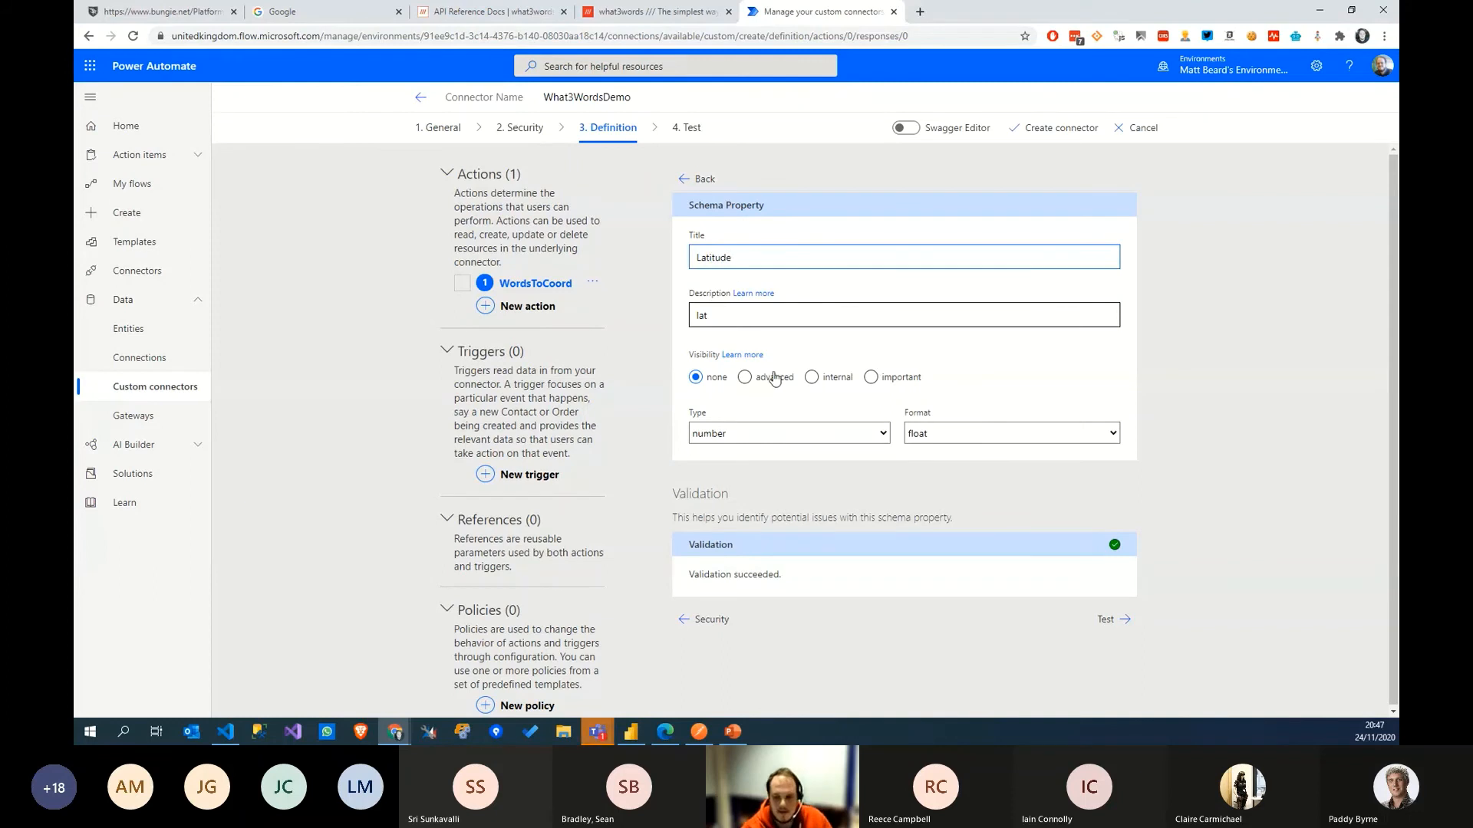
pyautogui.click(701, 181)
# Step: Set the title of the first lng property in the response body to "Longit" and return to the response
pyautogui.click(775, 452)
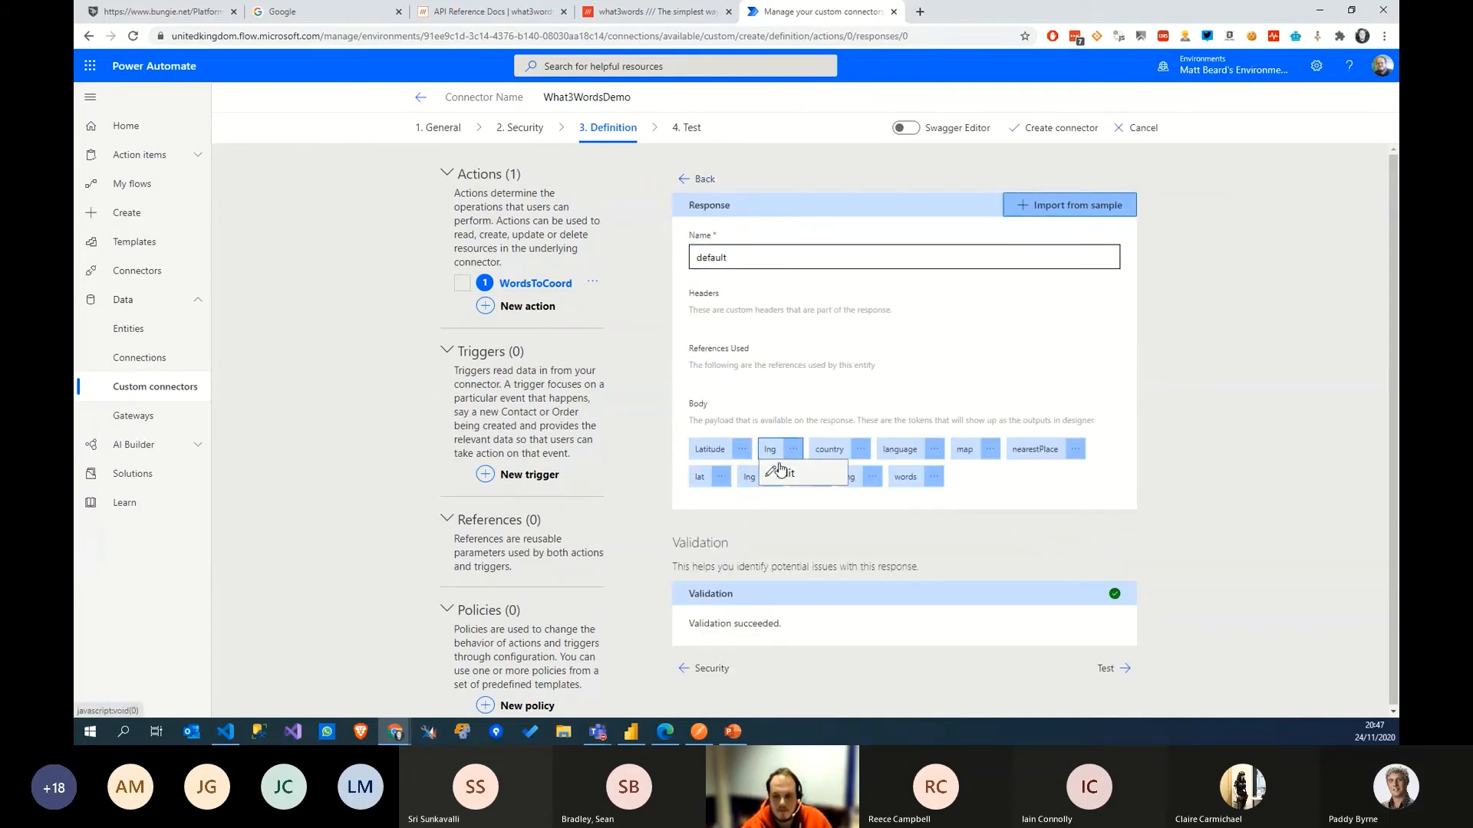
pyautogui.click(778, 469)
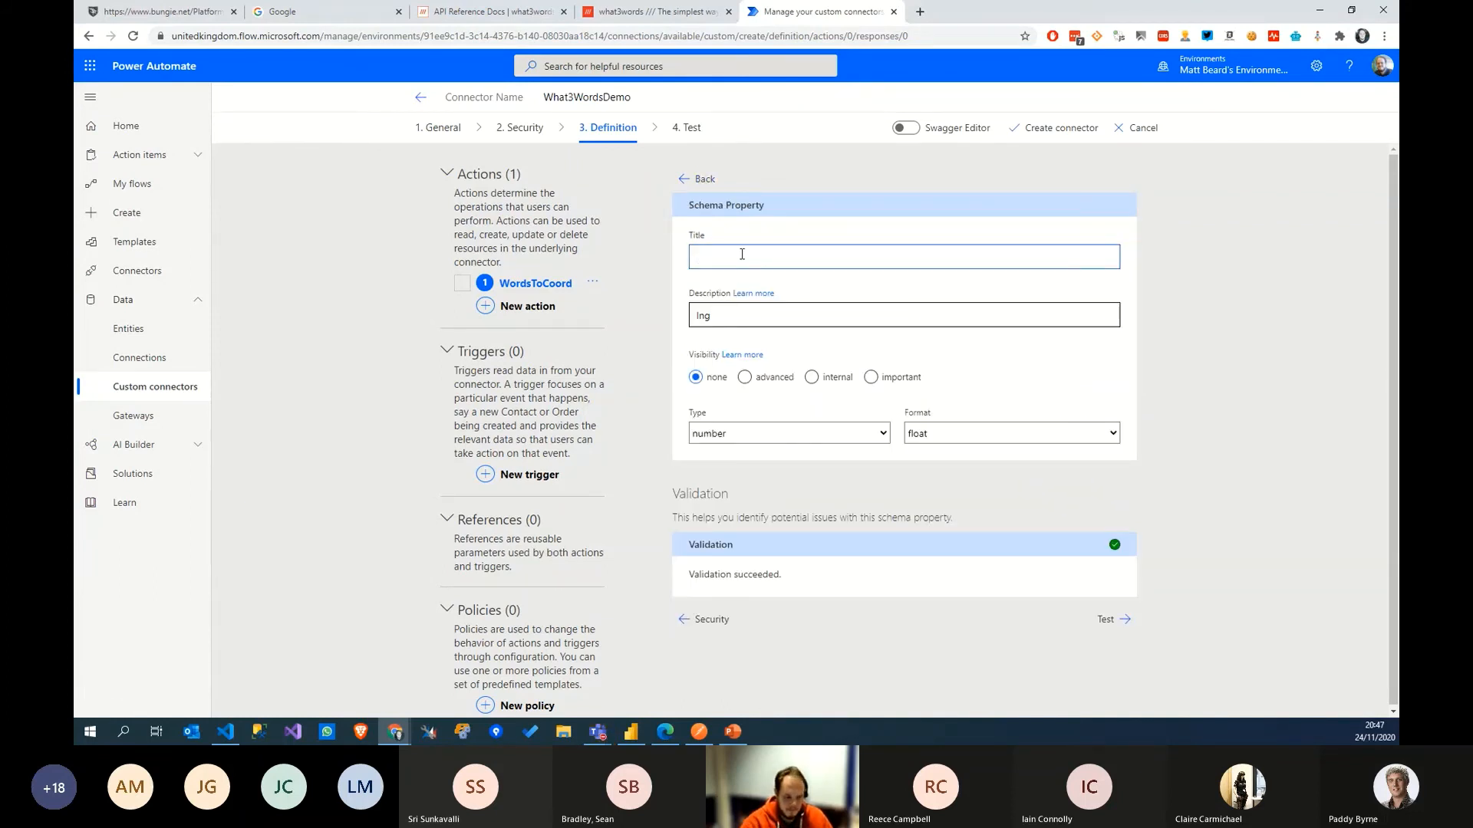
pyautogui.write('Longit')
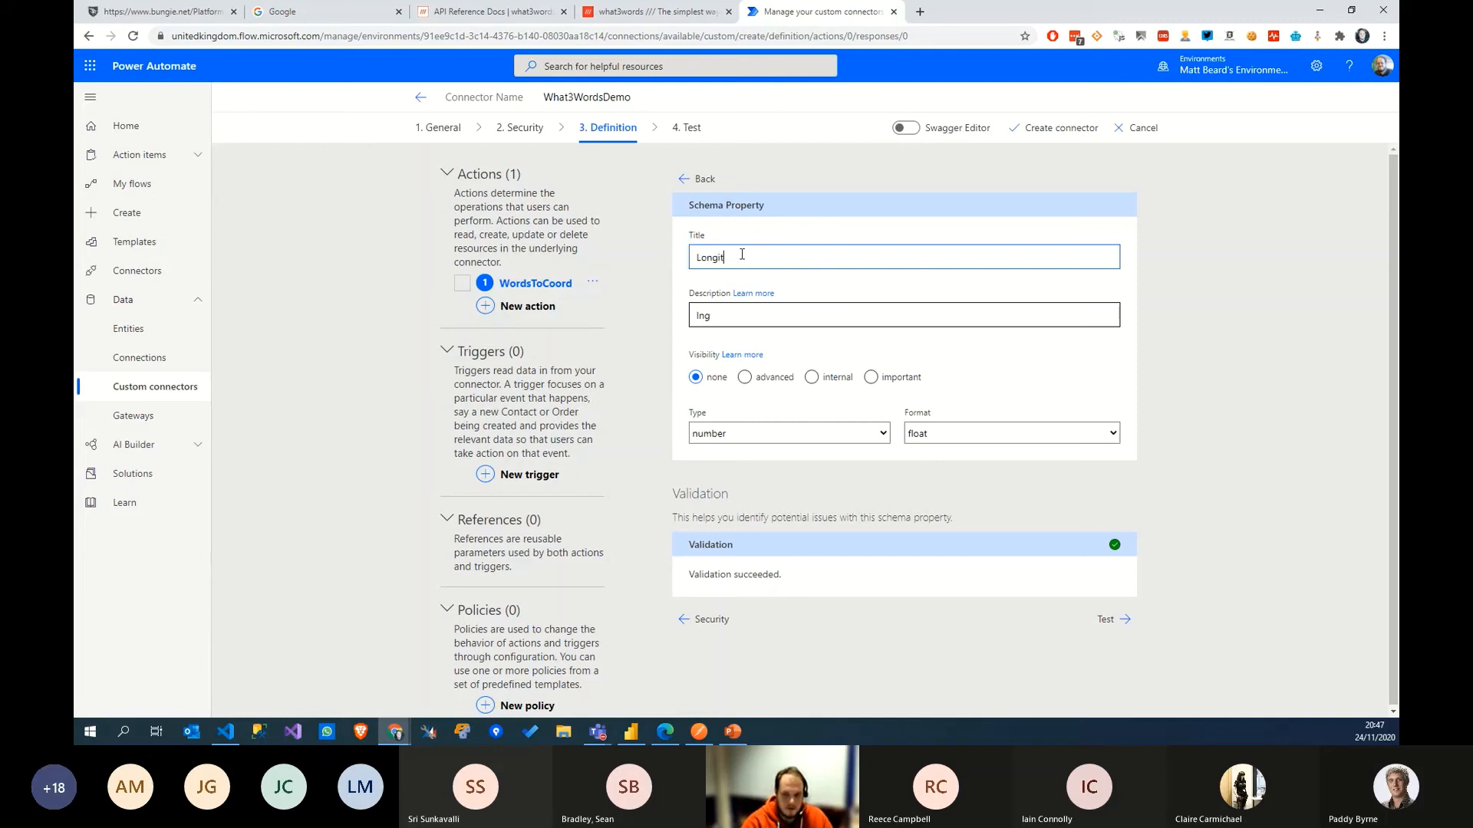
pyautogui.click(700, 179)
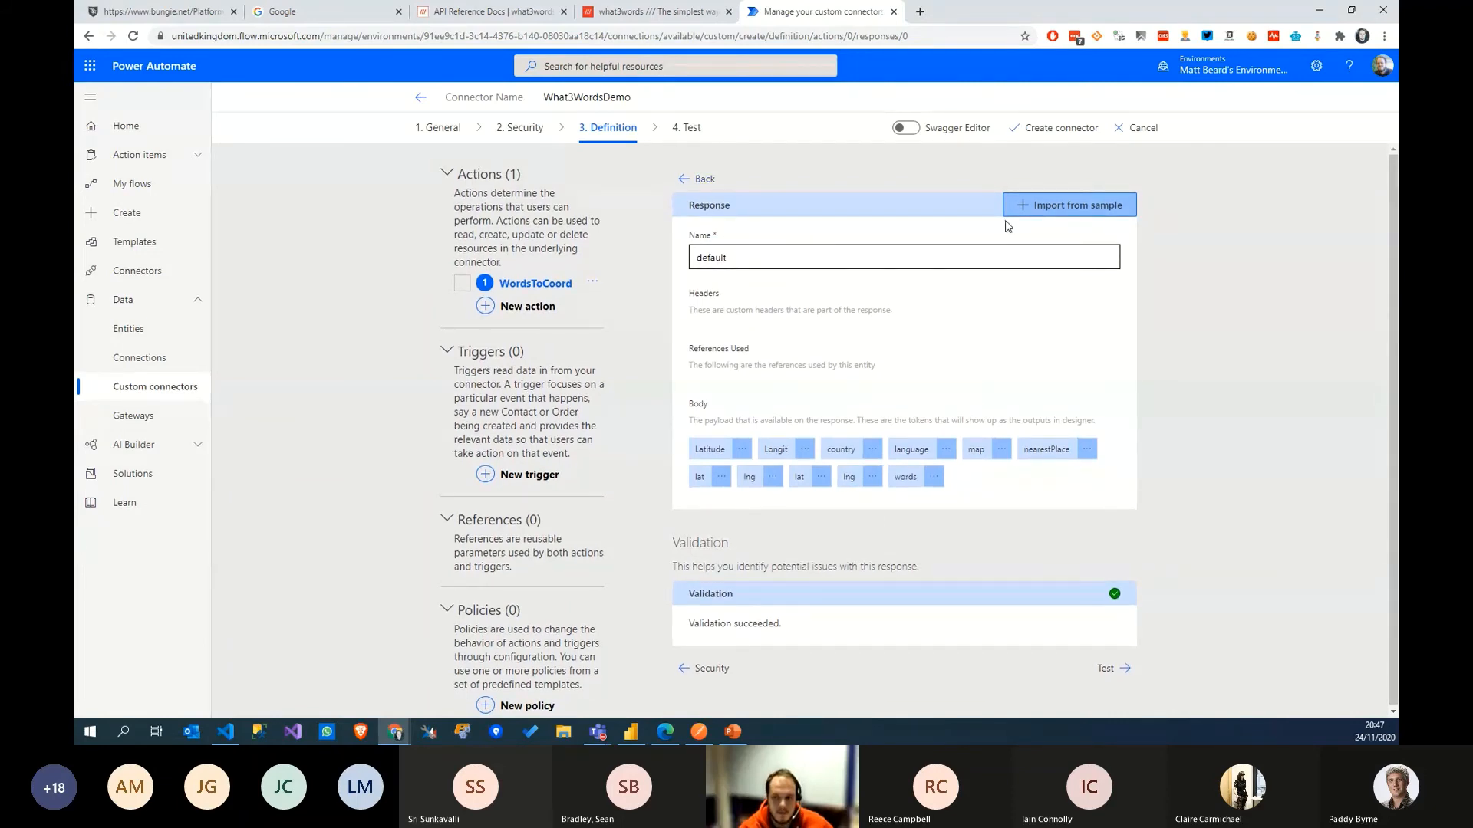
# Step: Return to the action definition, check its request and response, and create the What3WordsDemo connector from the test stage
pyautogui.click(701, 179)
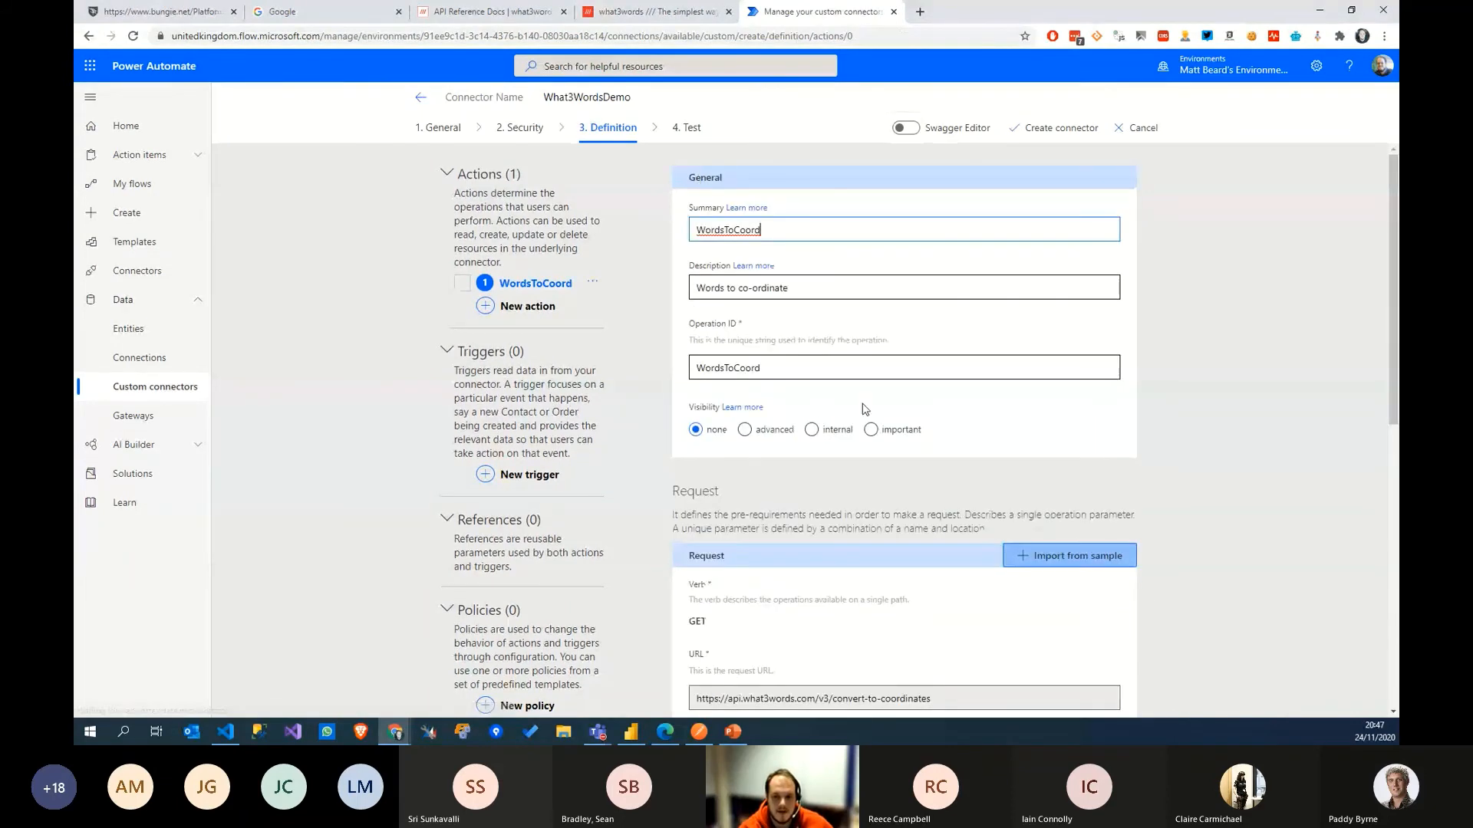
pyautogui.scroll(-10, 779, 414)
pyautogui.scroll(-1, 933, 516)
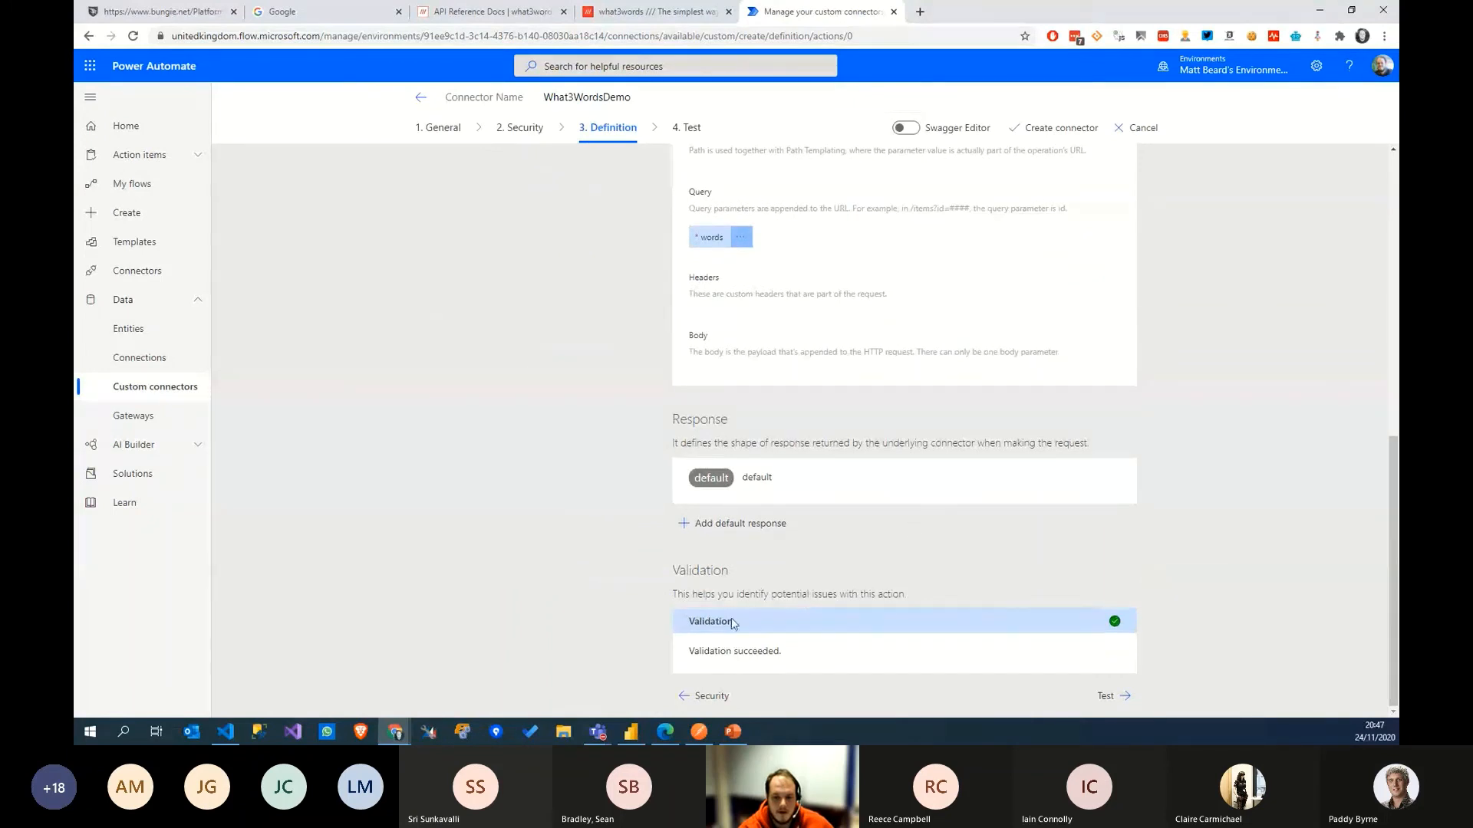
pyautogui.scroll(3, 798, 491)
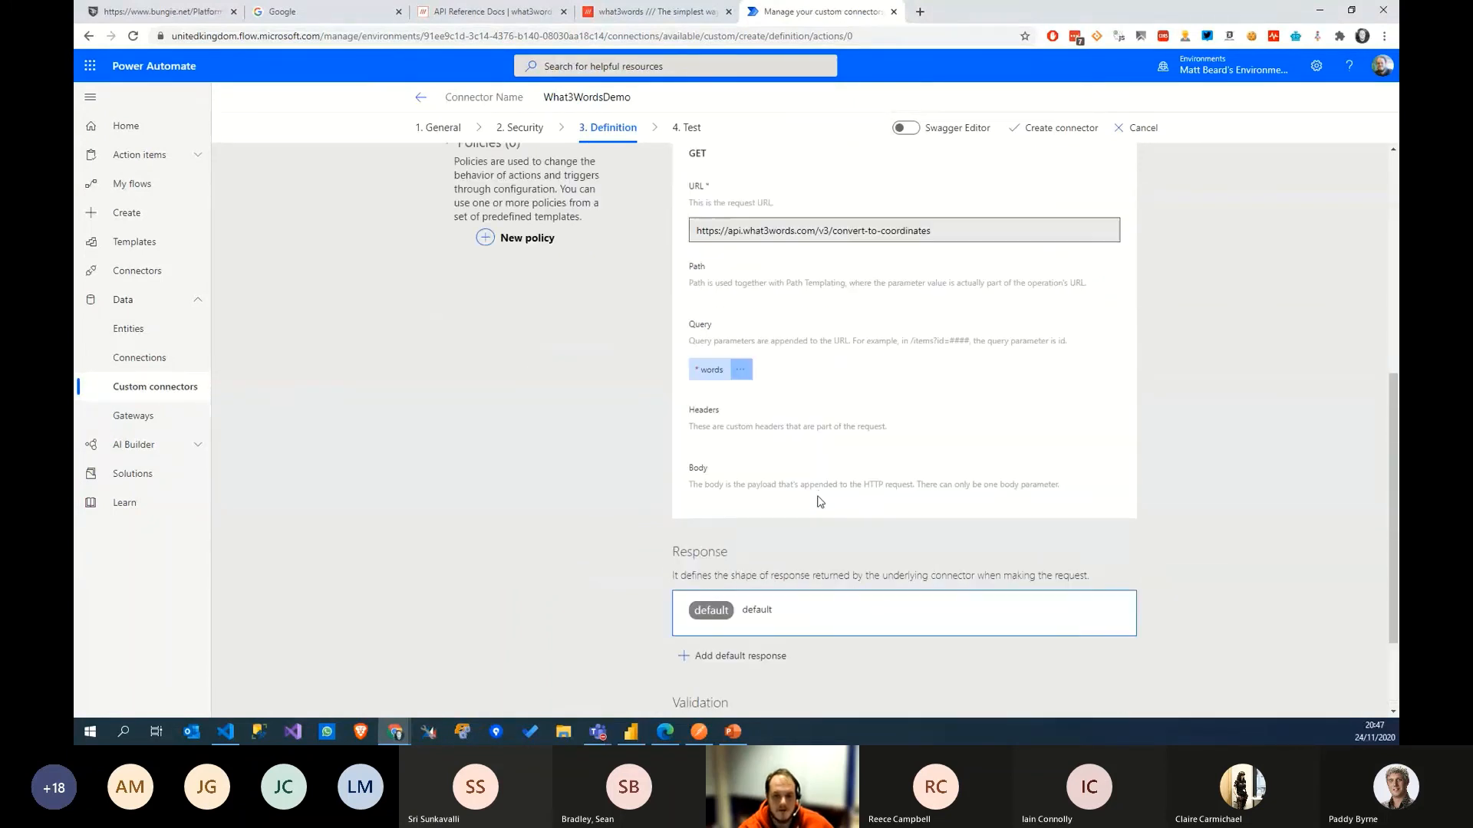
pyautogui.scroll(-3, 790, 475)
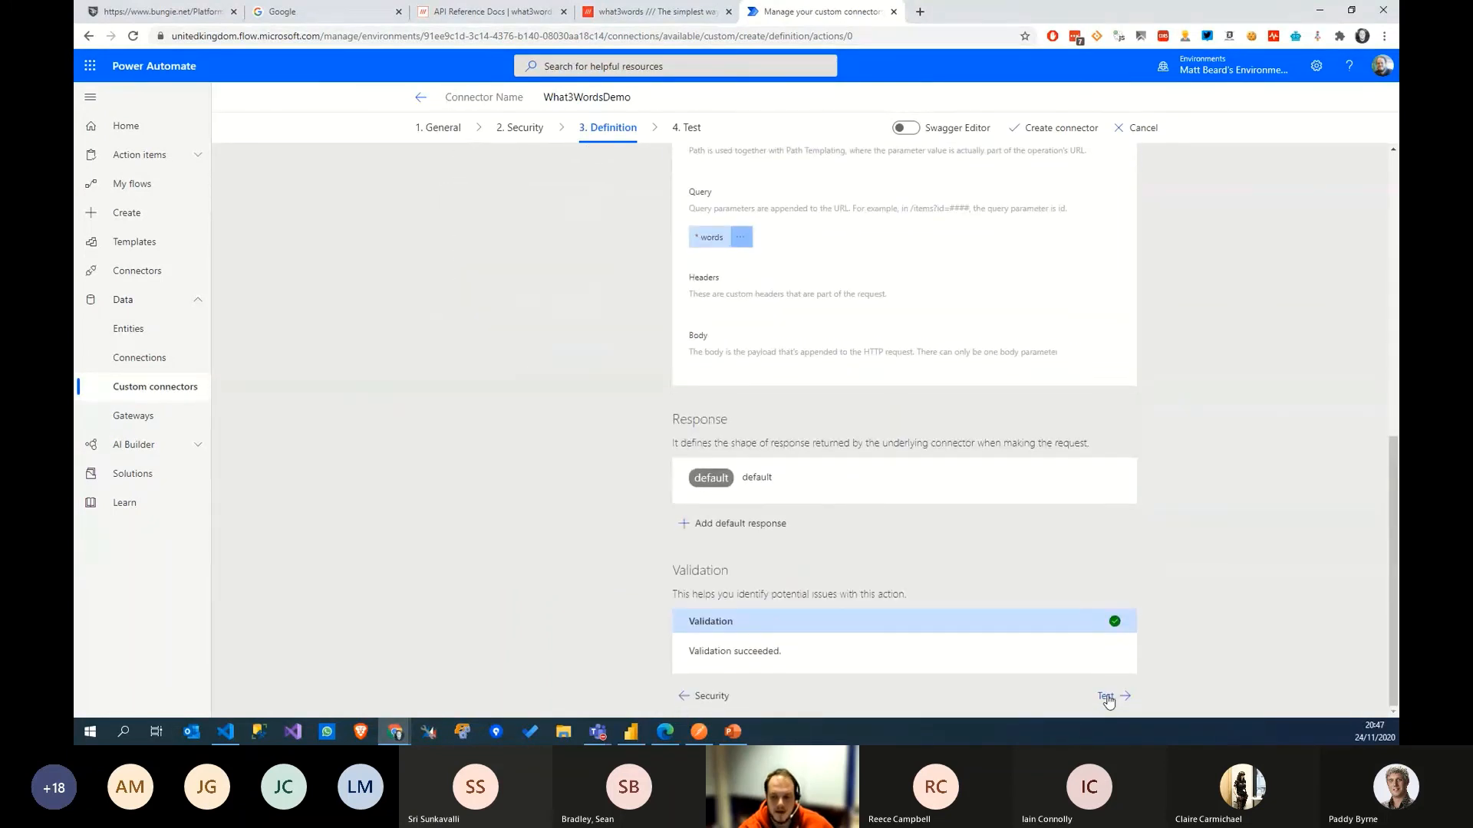
pyautogui.click(1108, 699)
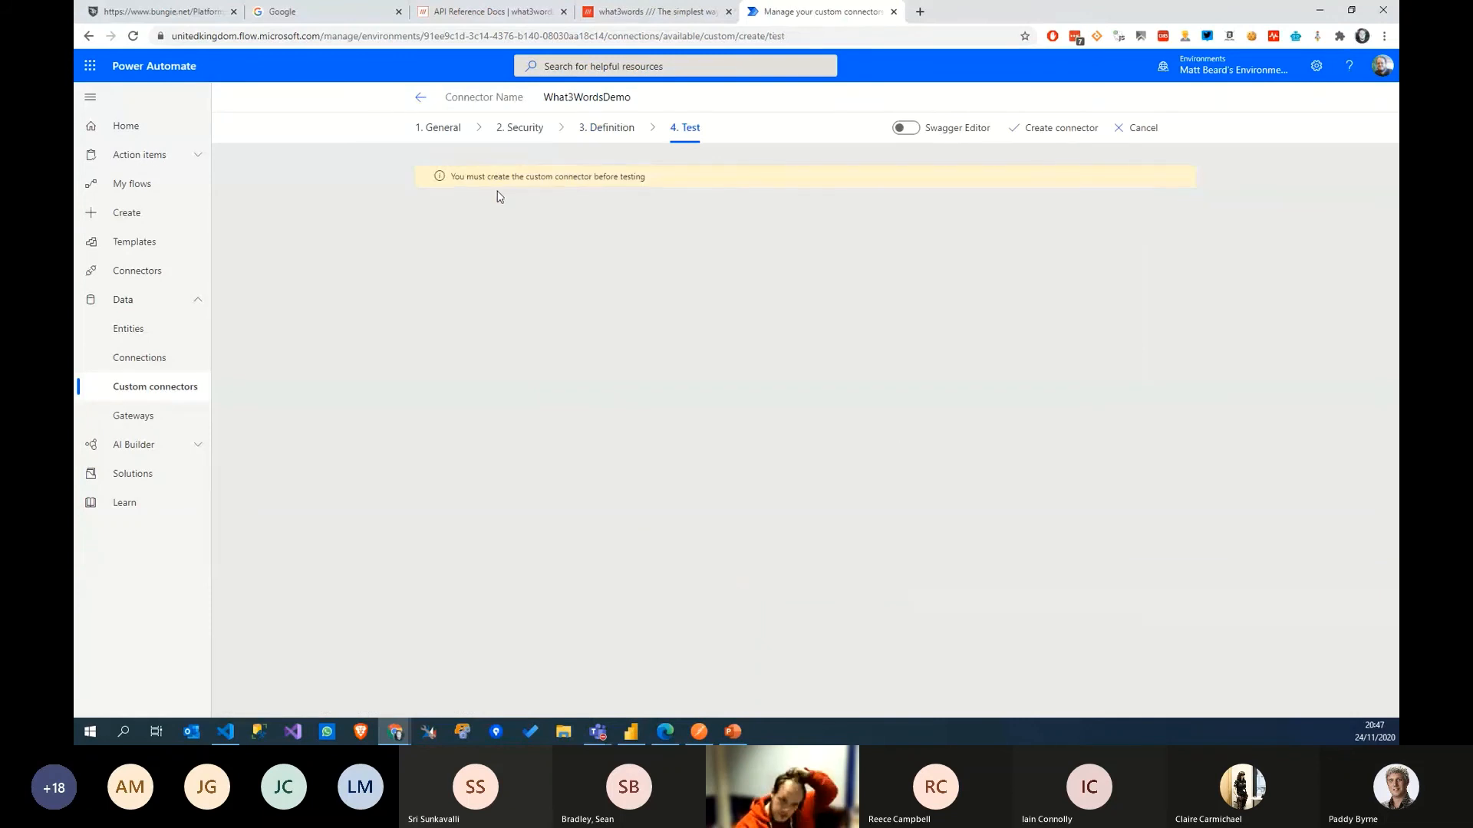
pyautogui.click(1046, 135)
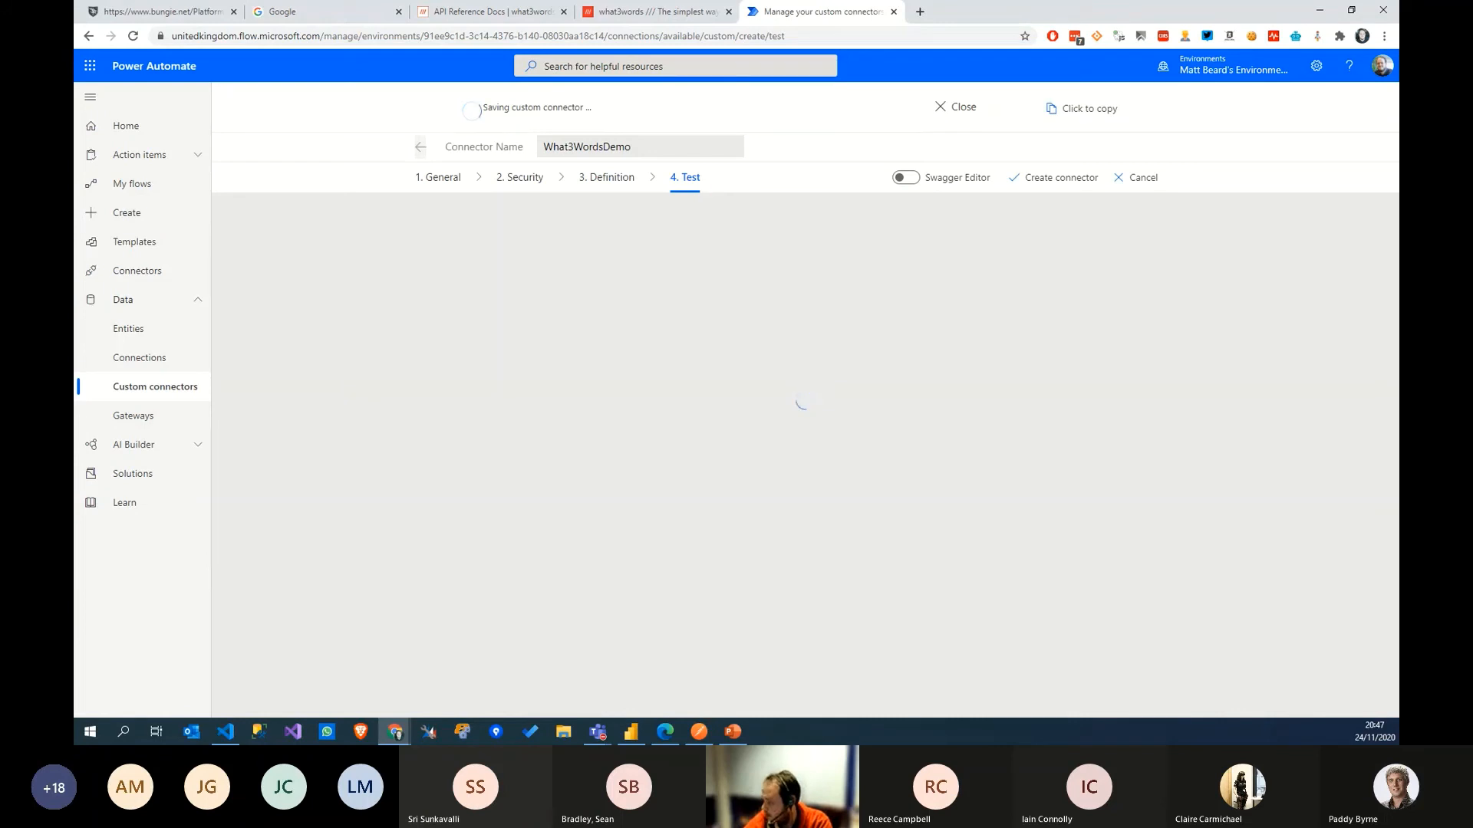
# Step: Create a new What3WordsDemo connection for testing, supplying the what3words API key
pyautogui.hotkey('alt', 'Tab')
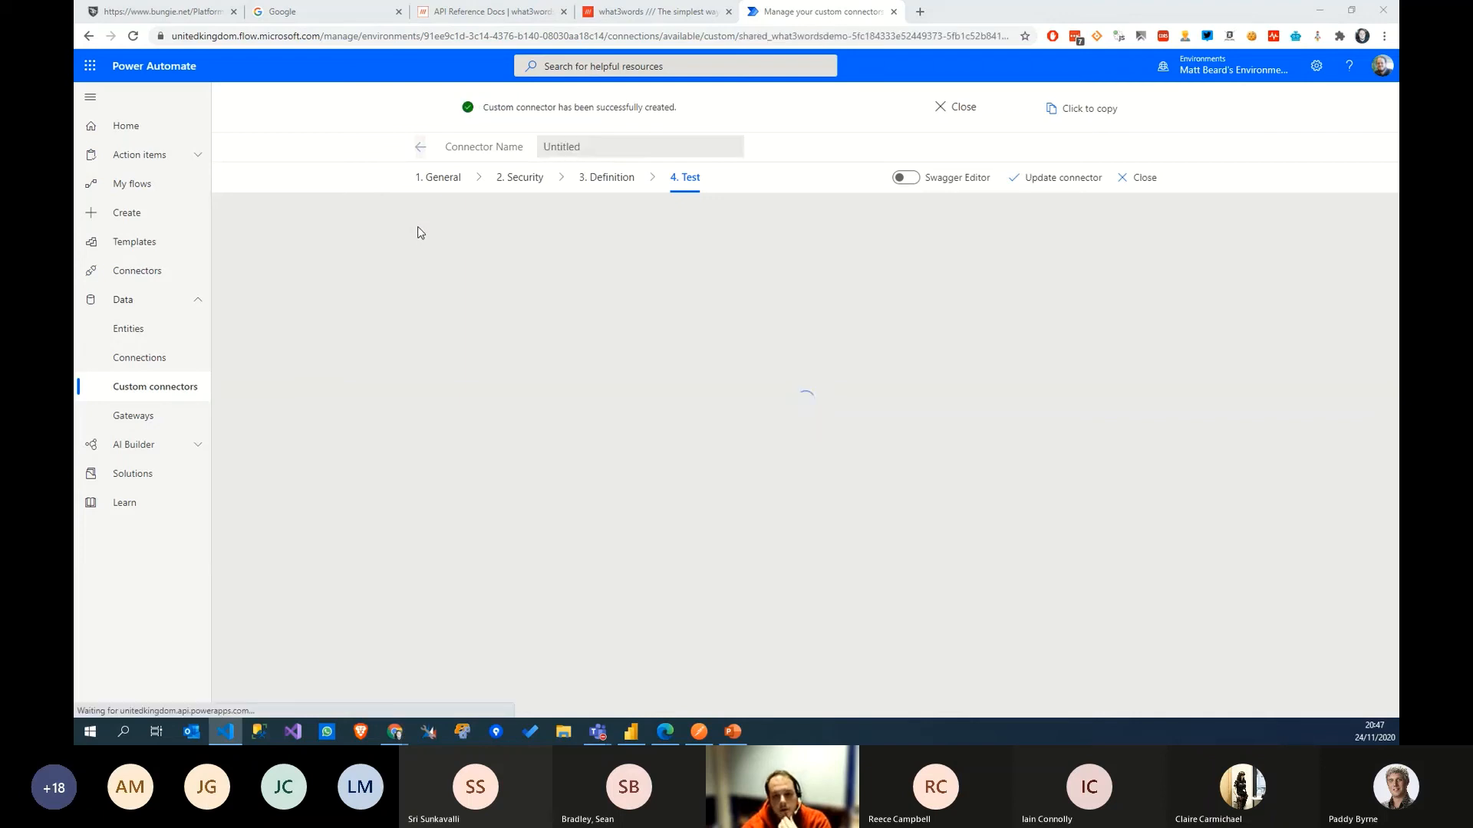
pyautogui.click(721, 313)
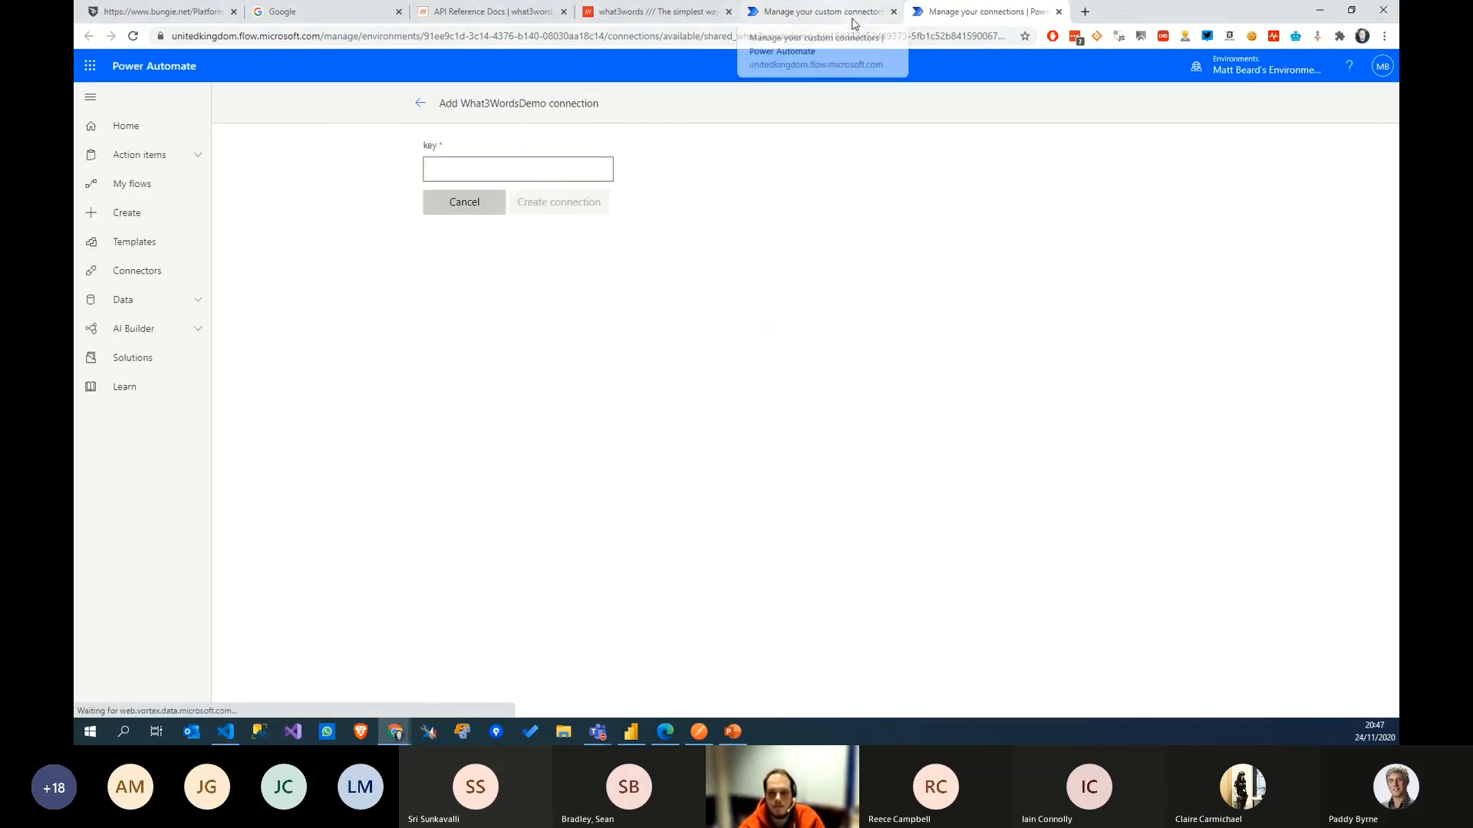
pyautogui.click(523, 168)
pyautogui.click(537, 354)
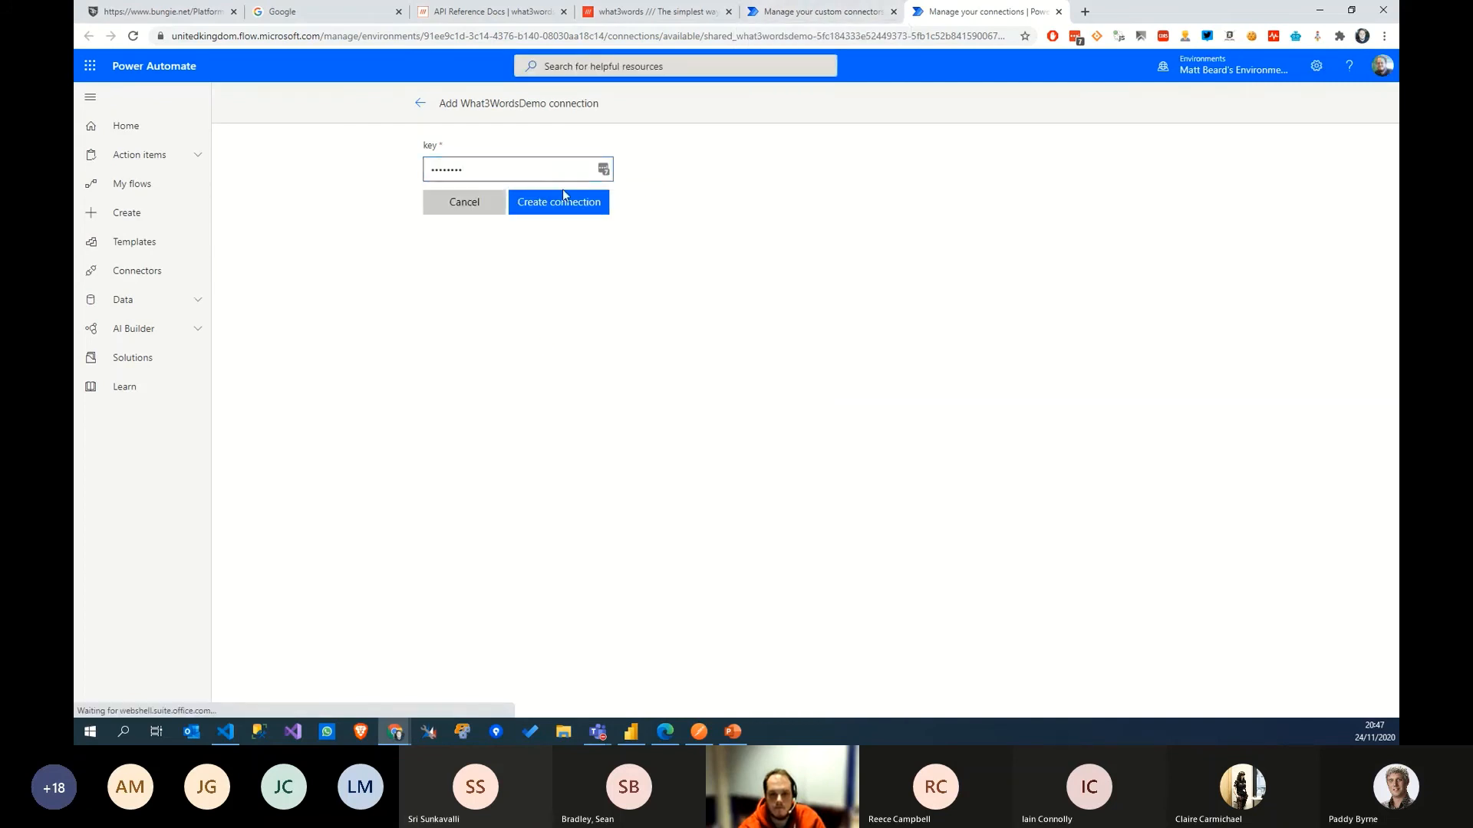
pyautogui.click(560, 201)
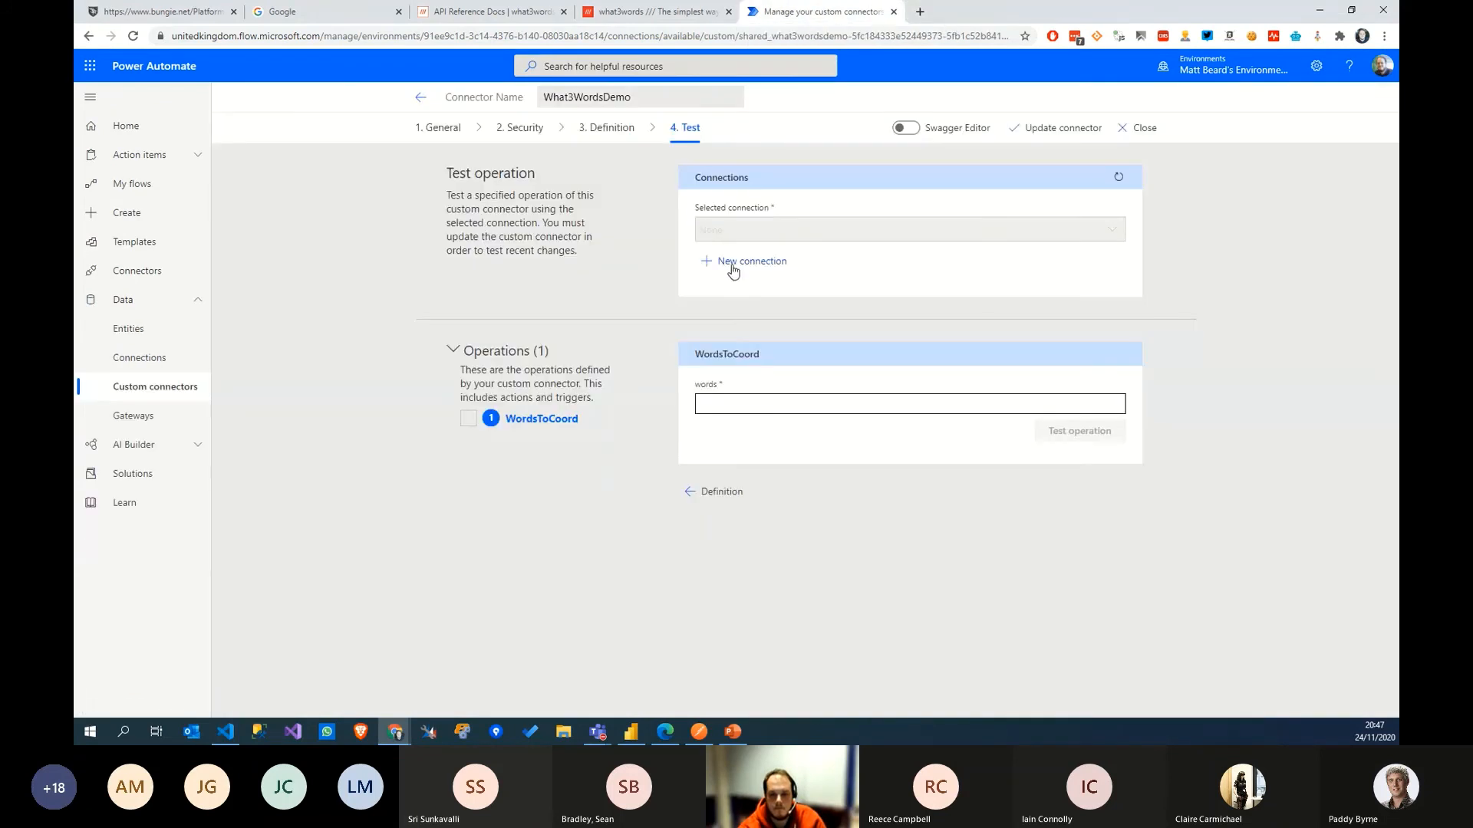
# Step: Refresh the test connections and select the newly created What3WordsDemo connection
pyautogui.click(1119, 178)
pyautogui.click(774, 230)
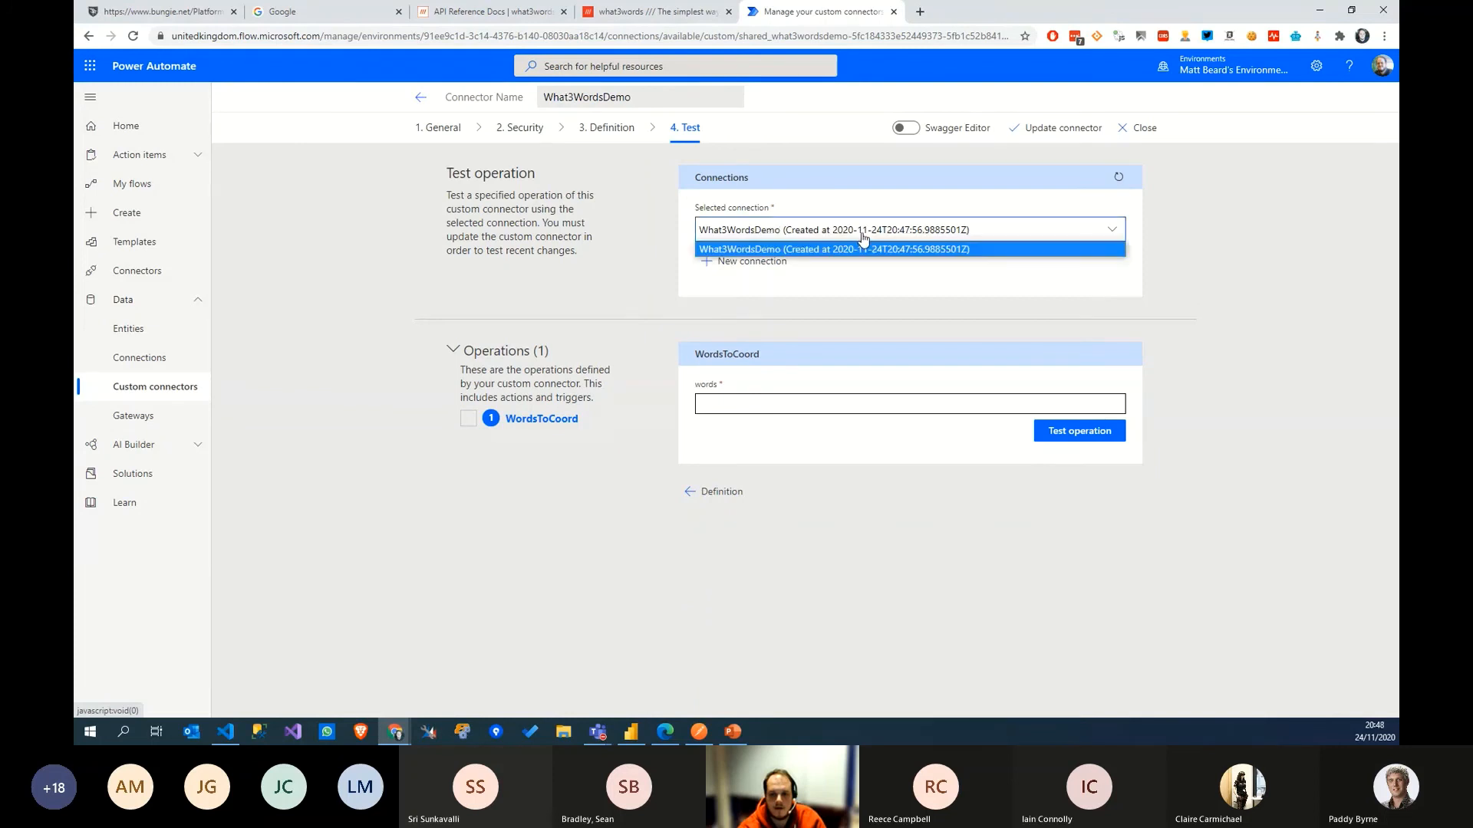
pyautogui.click(859, 246)
# Step: Test the WordsToCoord operation with the words value craft.stump.pokers
pyautogui.click(729, 401)
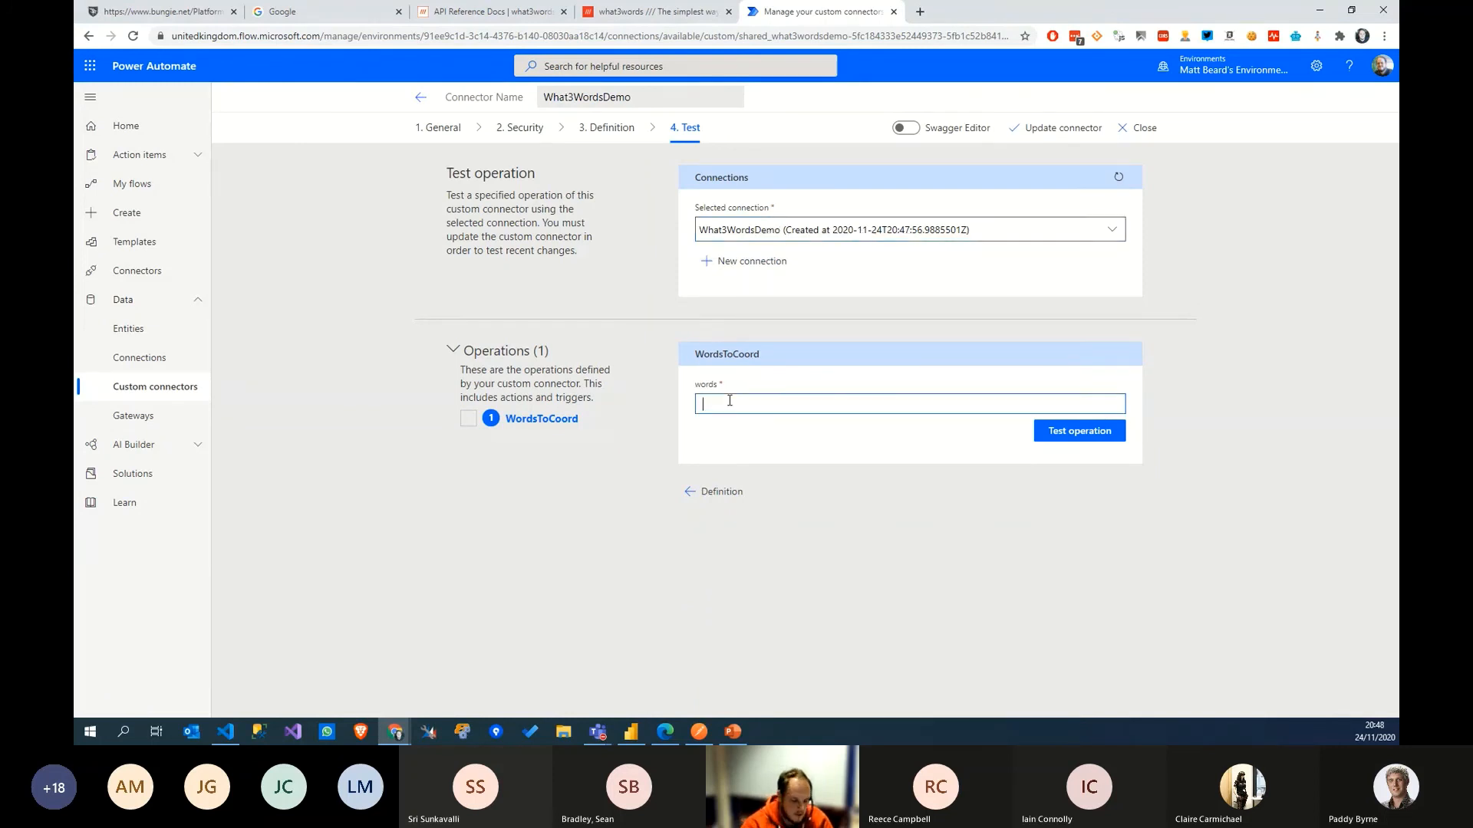
pyautogui.write('craft.')
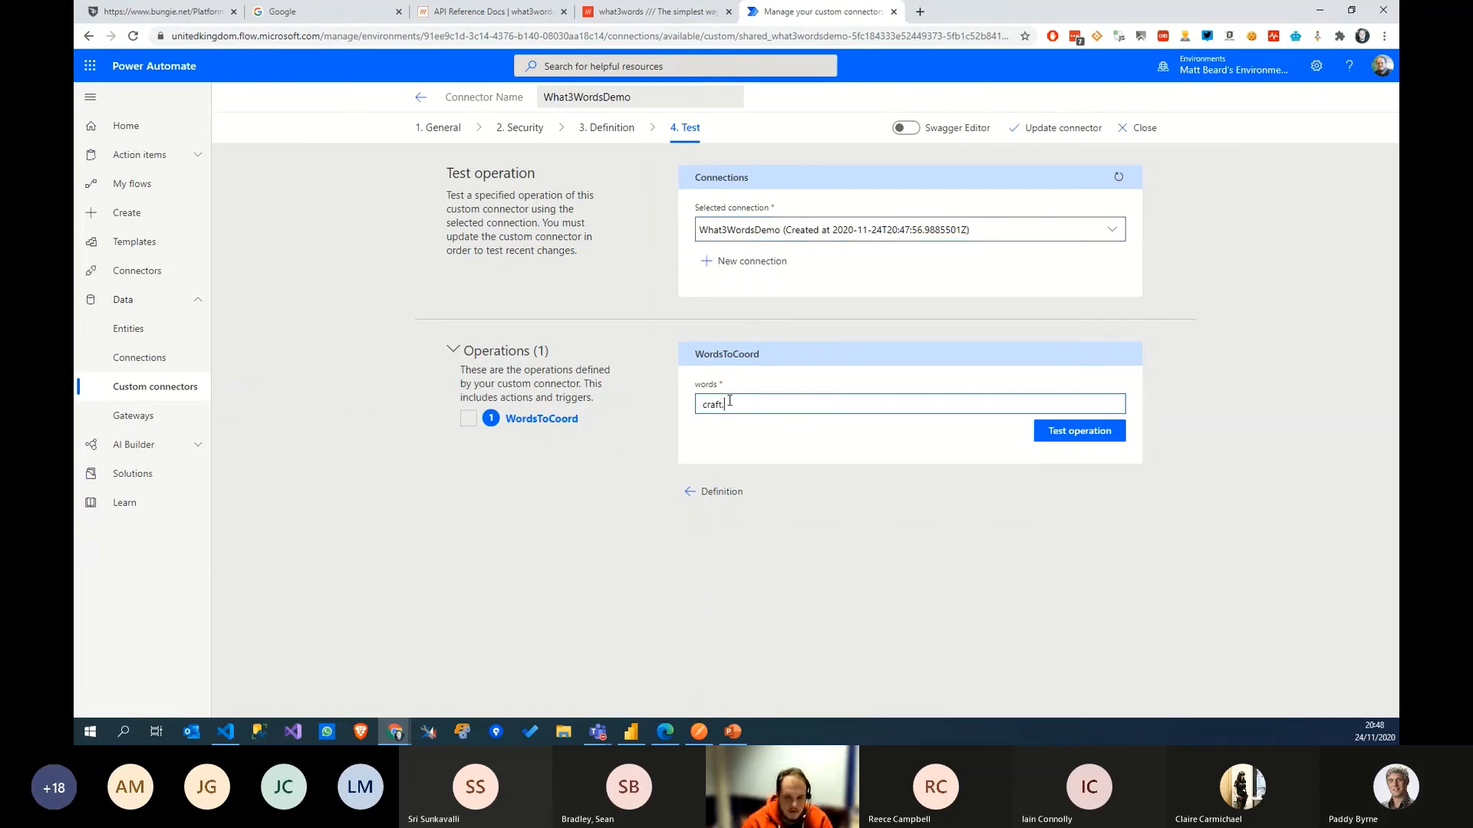
pyautogui.write('stump')
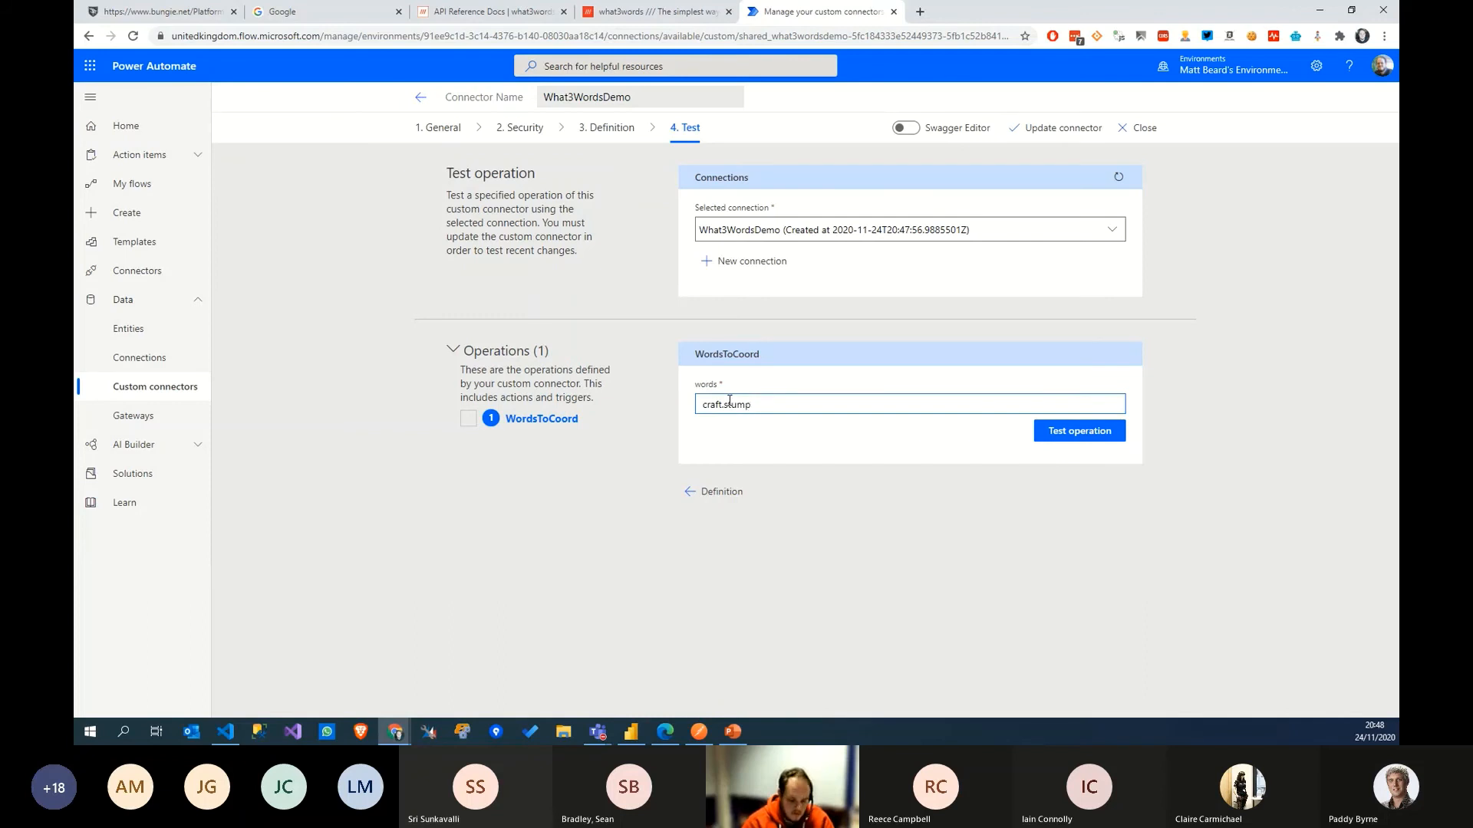
pyautogui.write('.pok')
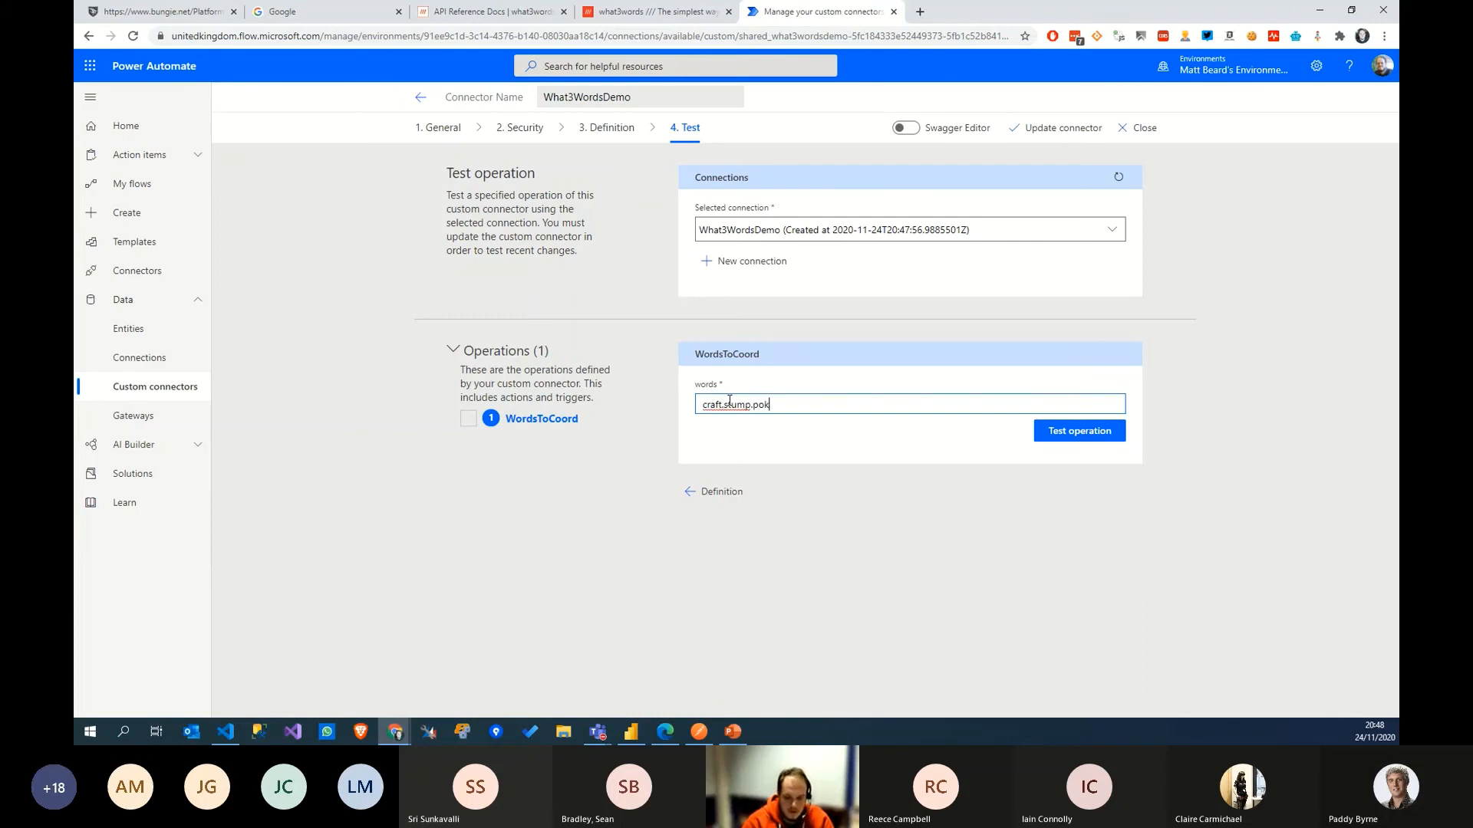
pyautogui.write('ers')
pyautogui.click(1085, 432)
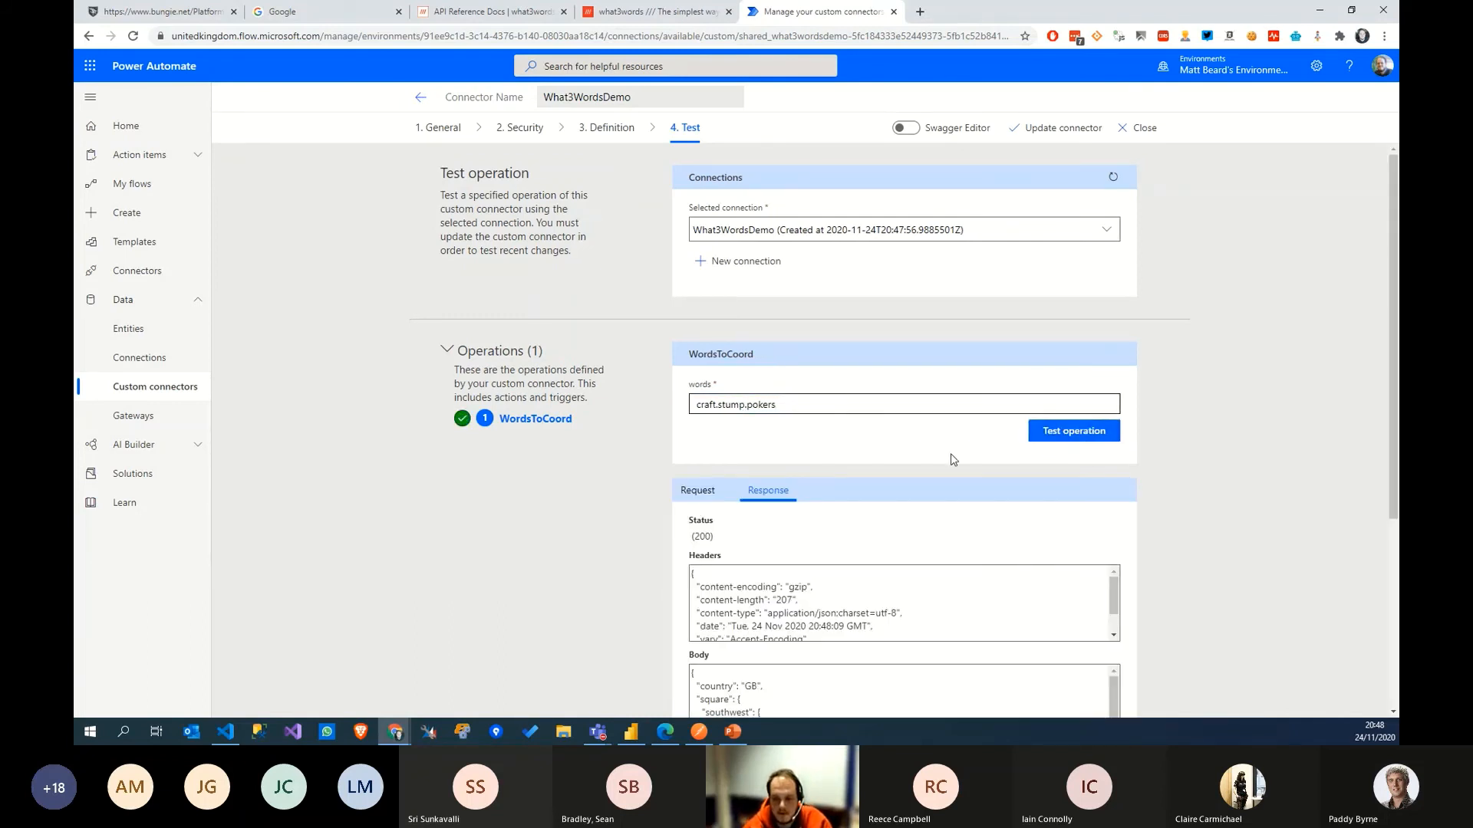
# Step: Examine the WordsToCoord test response, including its headers, body coordinates and schema validation
pyautogui.scroll(-1, 917, 585)
pyautogui.scroll(-2, 723, 529)
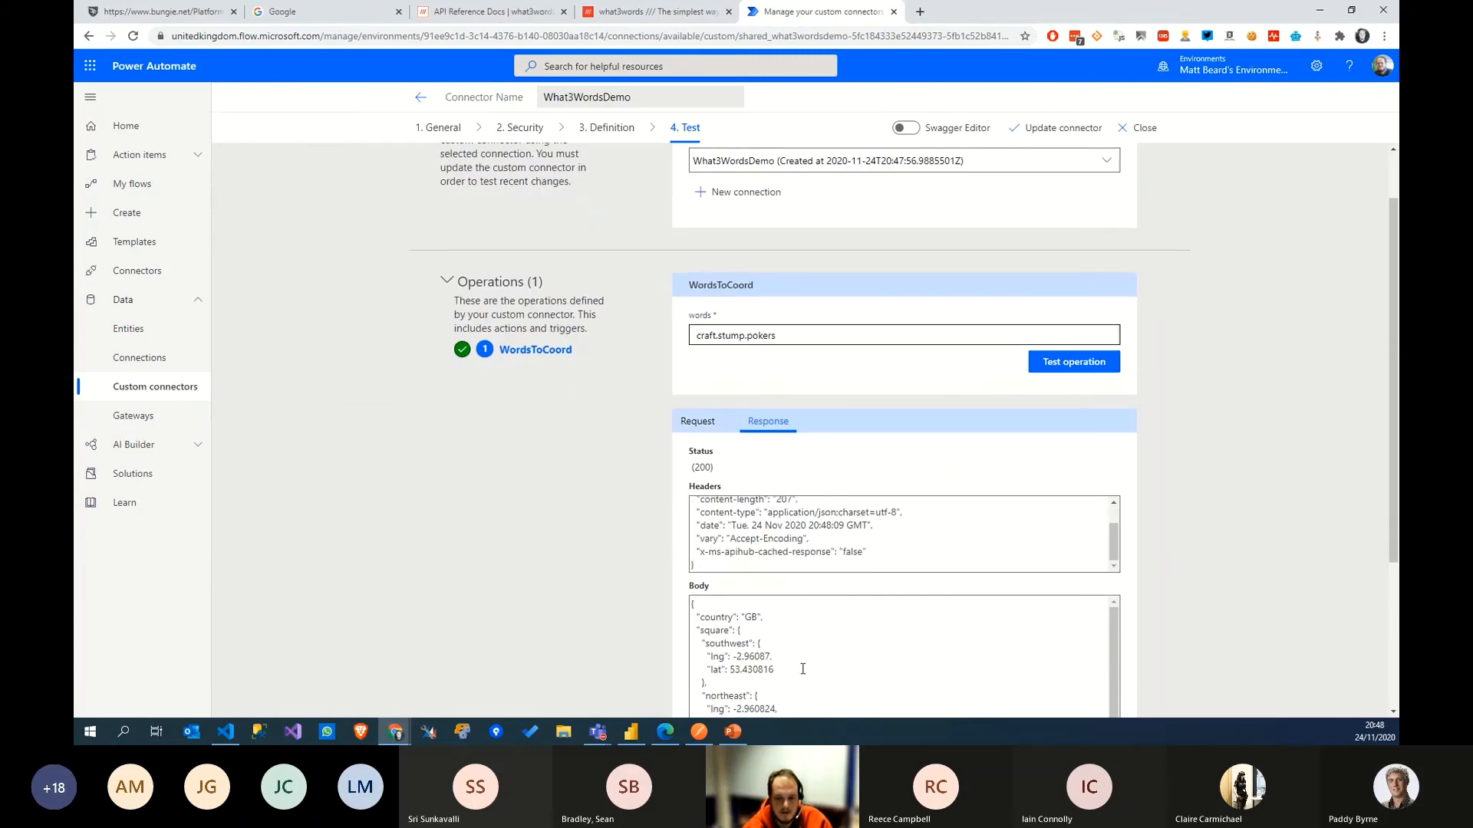
pyautogui.scroll(-5, 798, 627)
pyautogui.scroll(5, 798, 627)
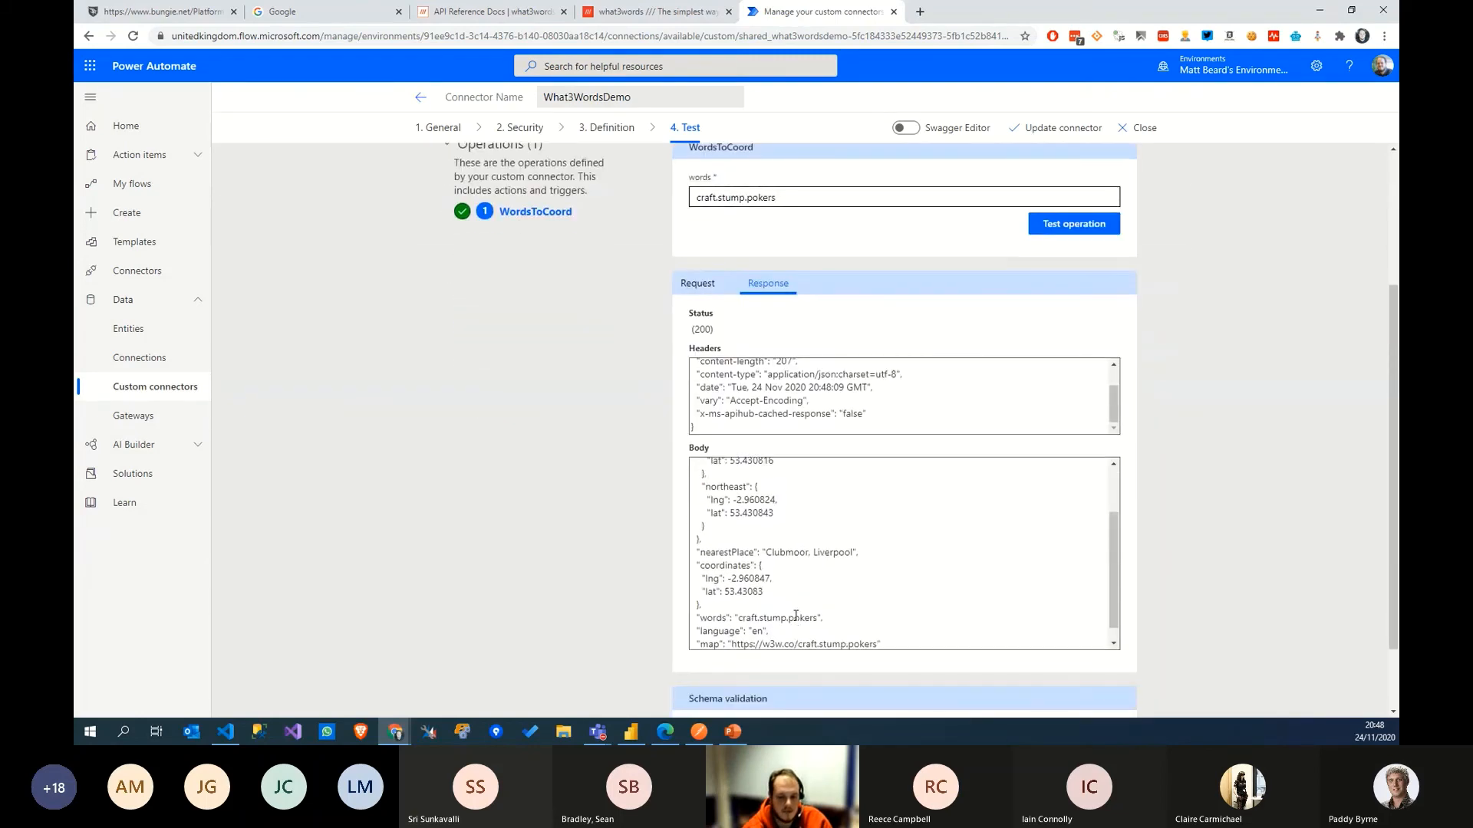
pyautogui.scroll(-2, 785, 549)
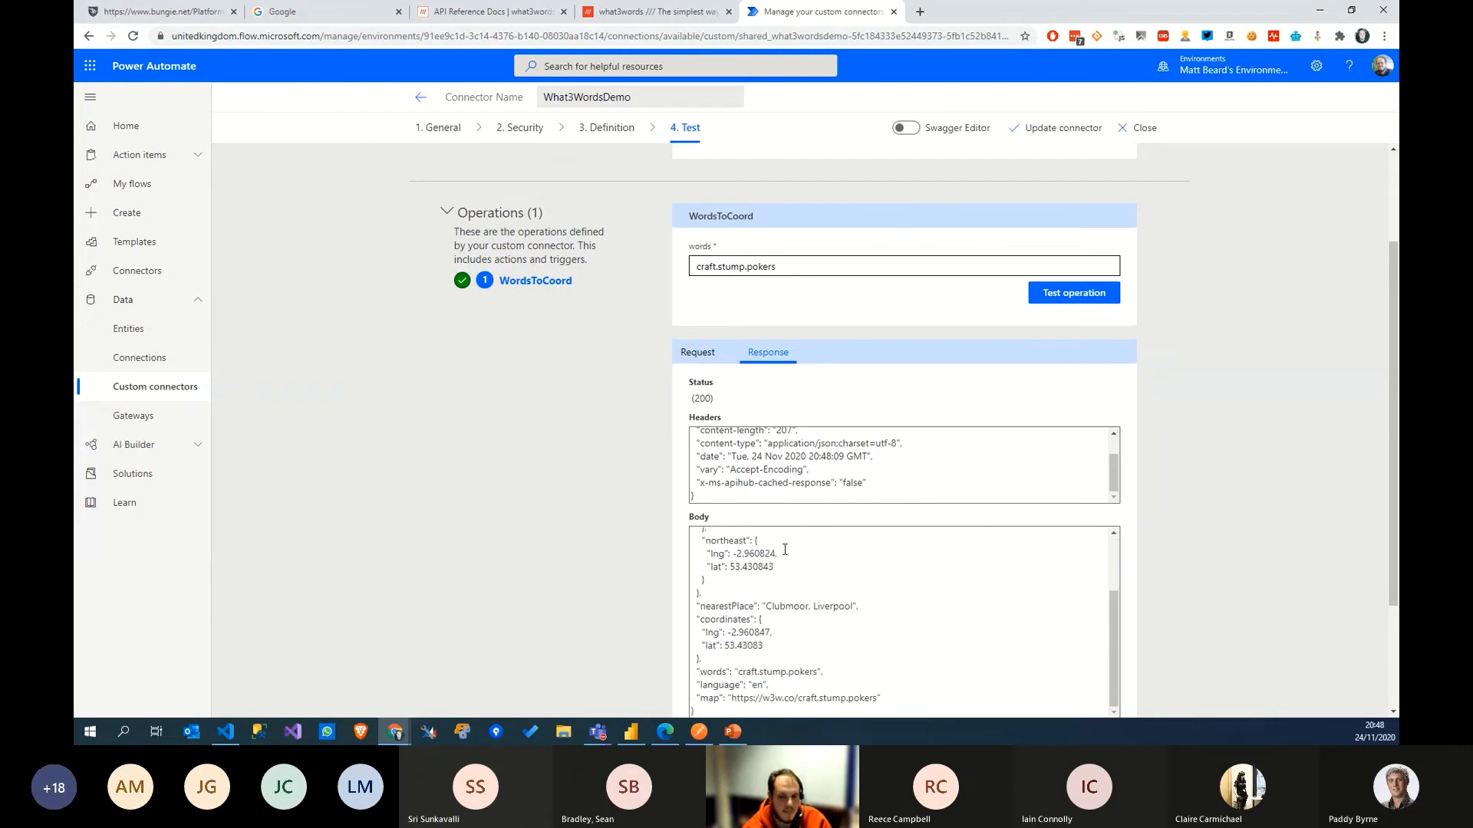
pyautogui.scroll(2, 785, 549)
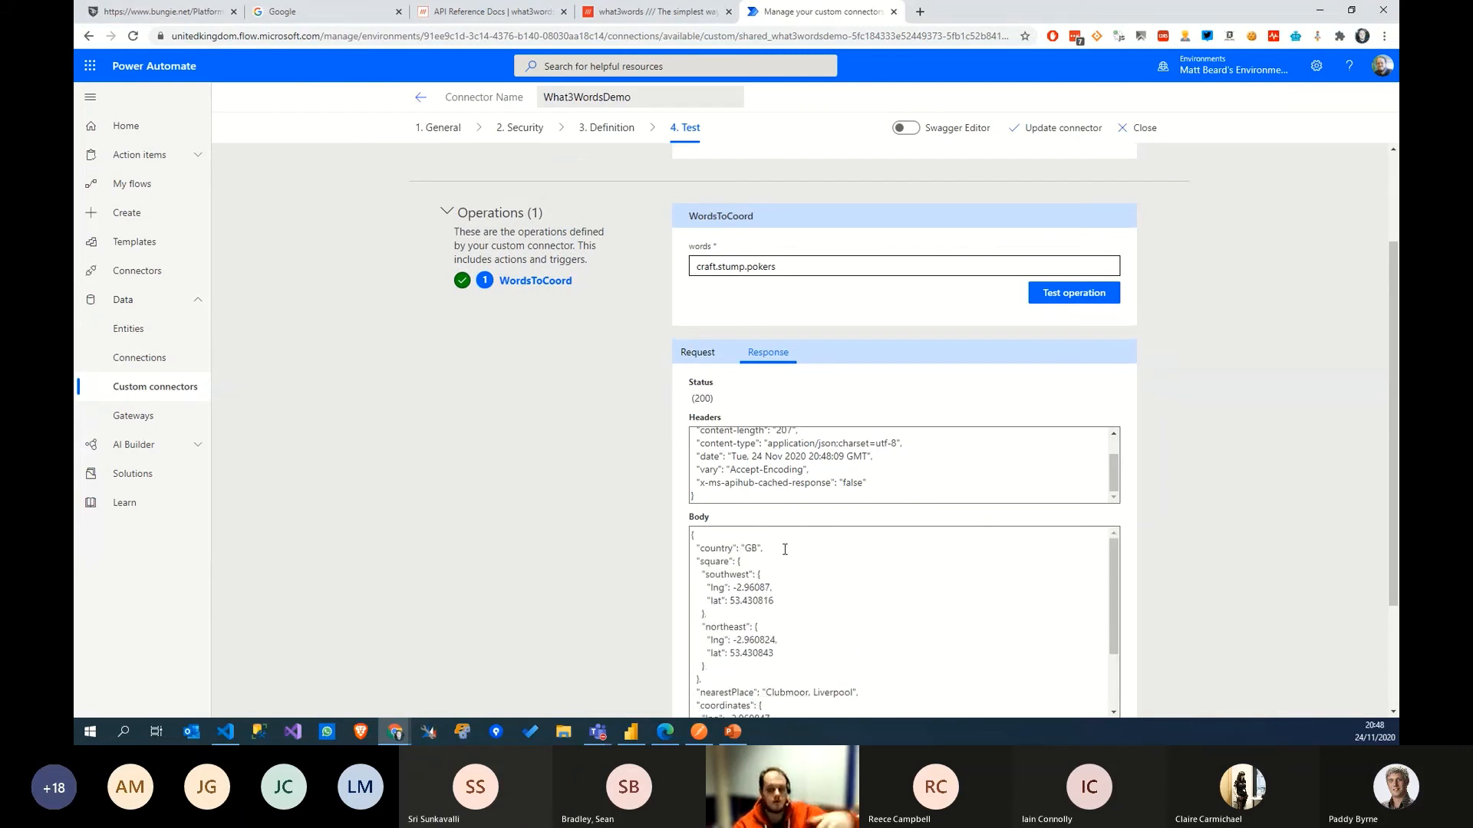
pyautogui.scroll(-2, 884, 413)
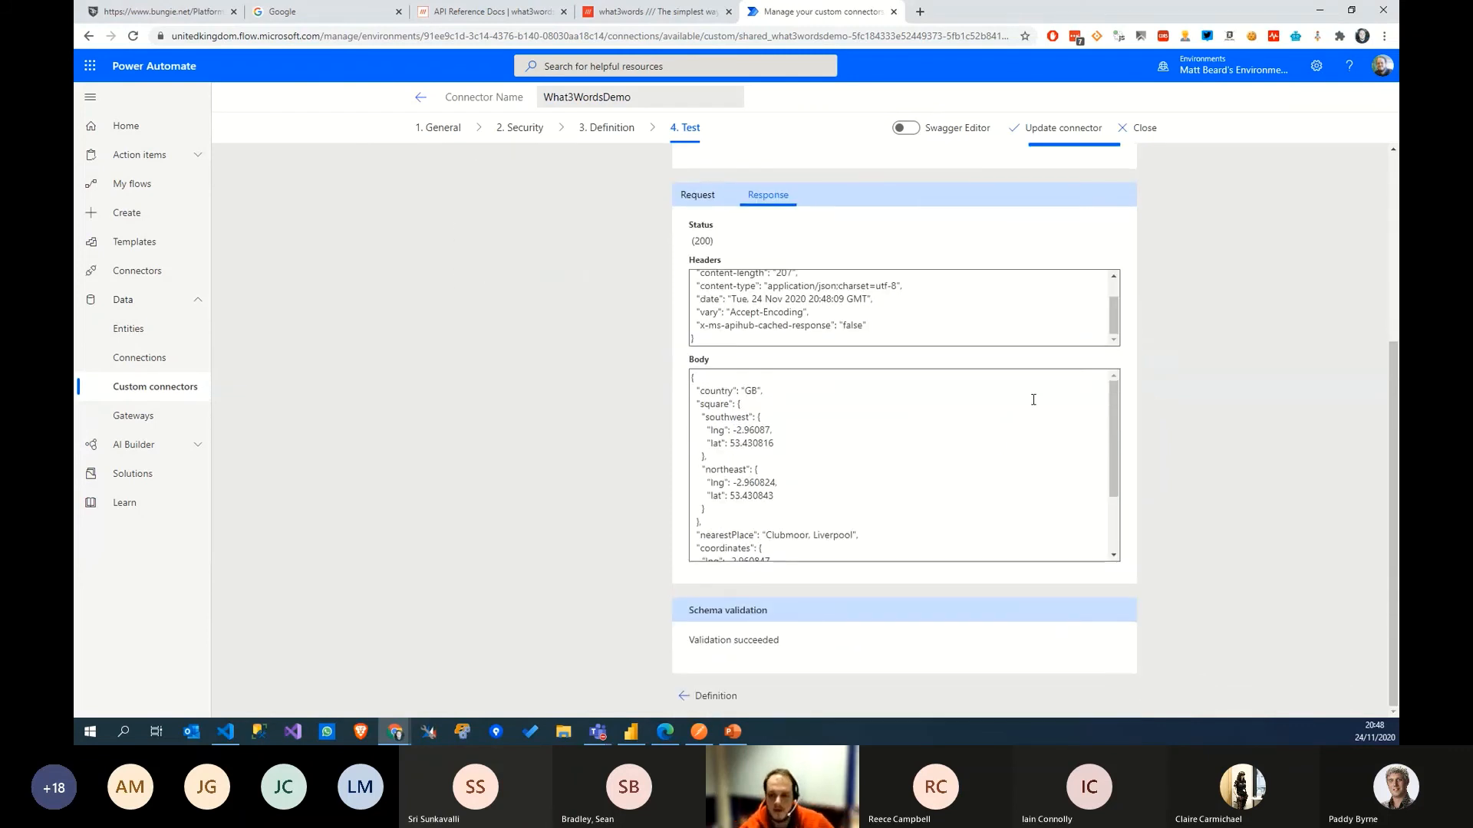
pyautogui.scroll(-2, 882, 414)
pyautogui.scroll(2, 878, 407)
pyautogui.scroll(4, 867, 292)
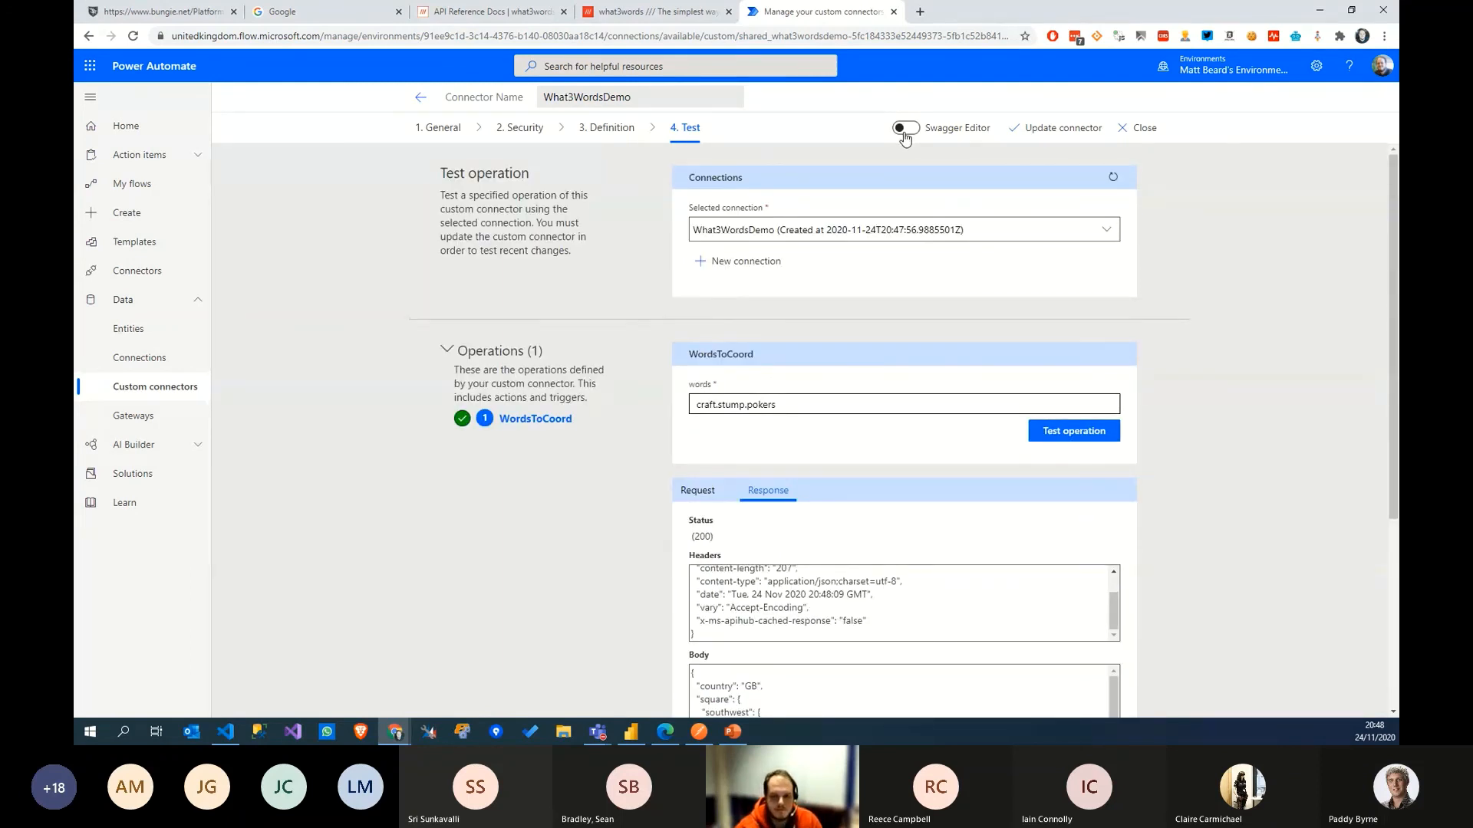
# Step: Open the connector's Swagger definition and examine its response schema, including the coordinates titles and the nearestPlace property
pyautogui.click(904, 130)
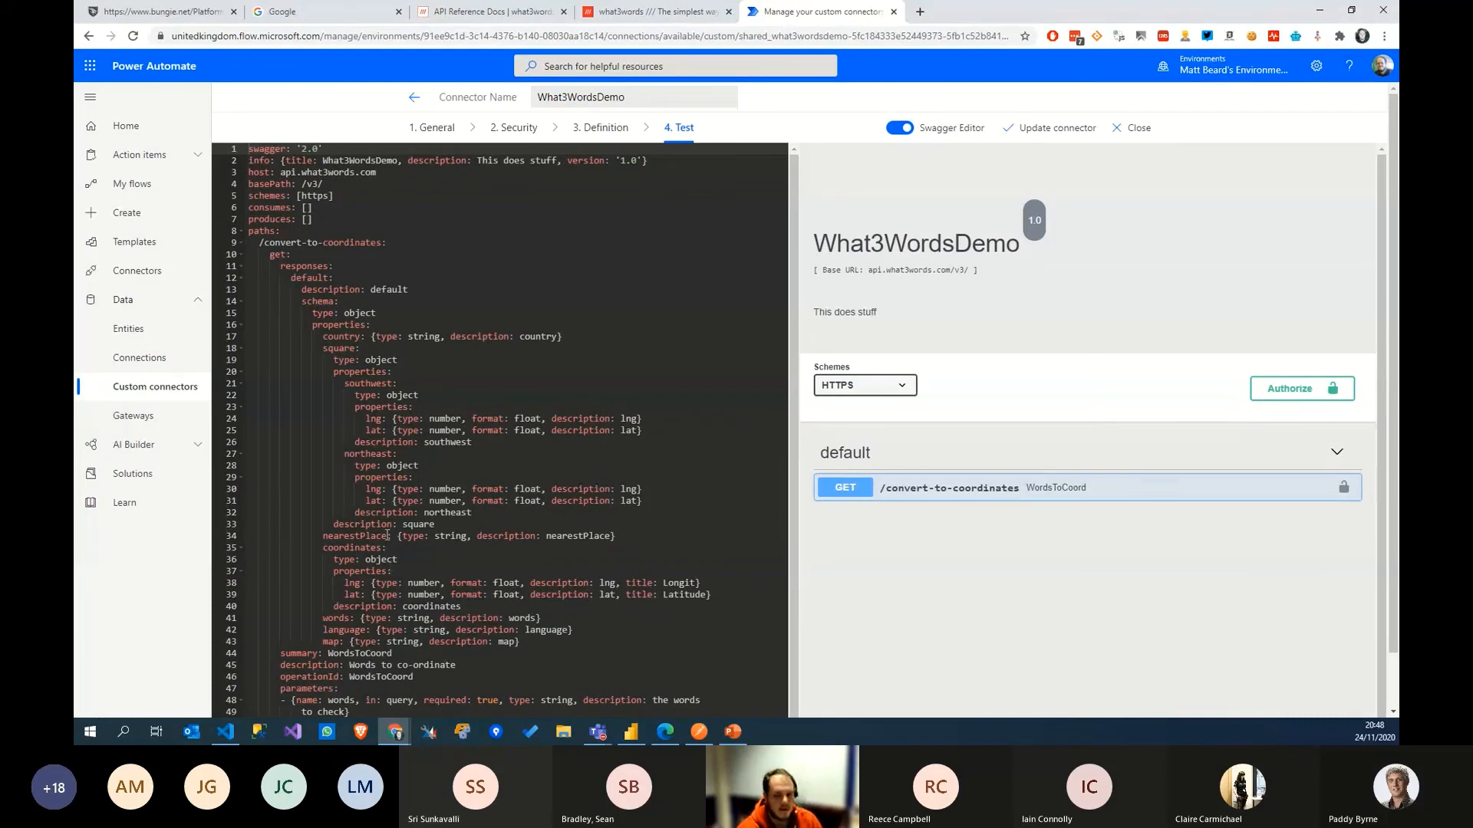
pyautogui.click(328, 247)
pyautogui.click(393, 359)
pyautogui.scroll(-2, 375, 284)
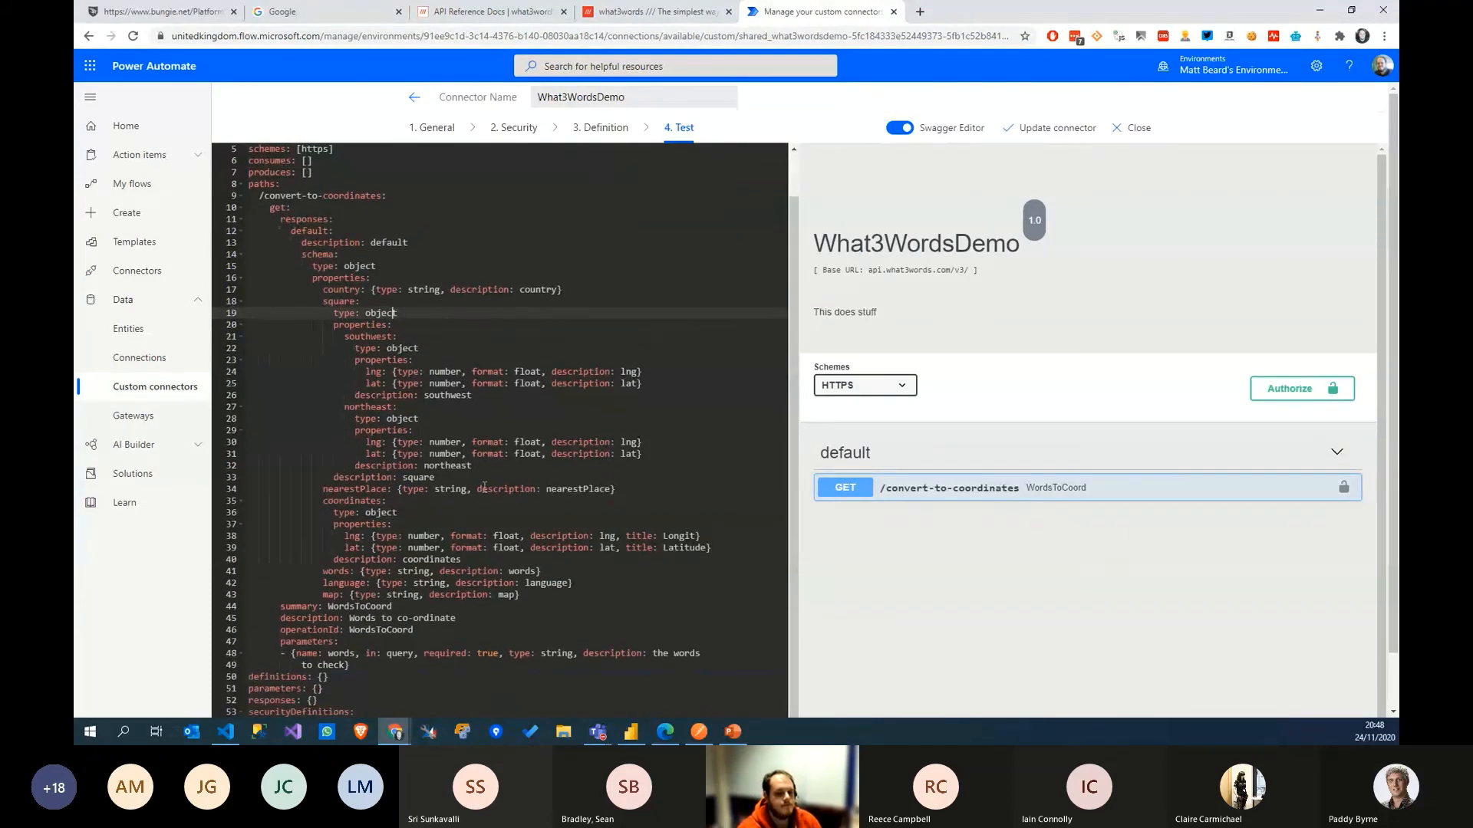
pyautogui.scroll(2, 379, 280)
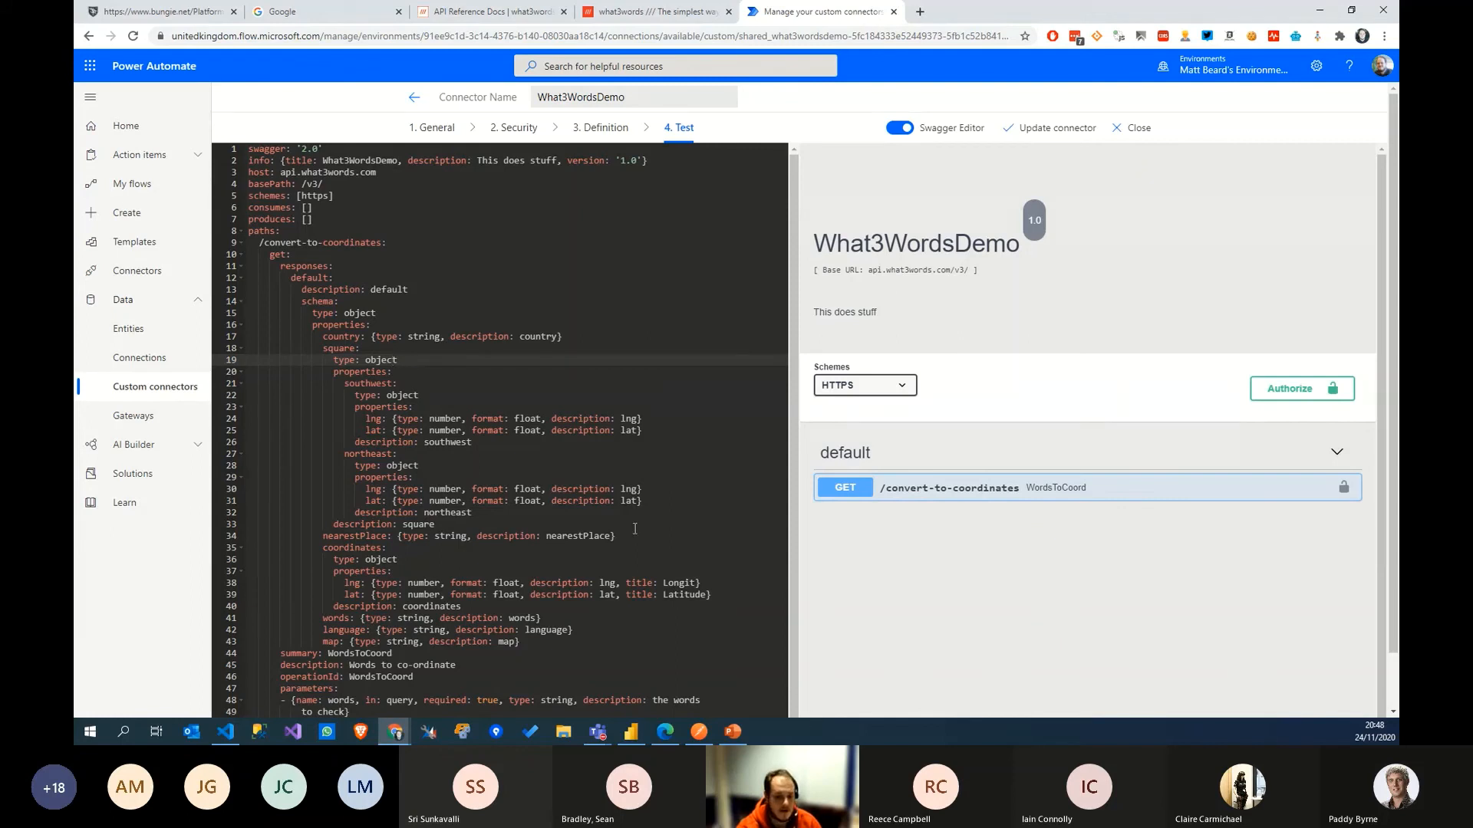
pyautogui.scroll(-1, 647, 551)
pyautogui.click(698, 542)
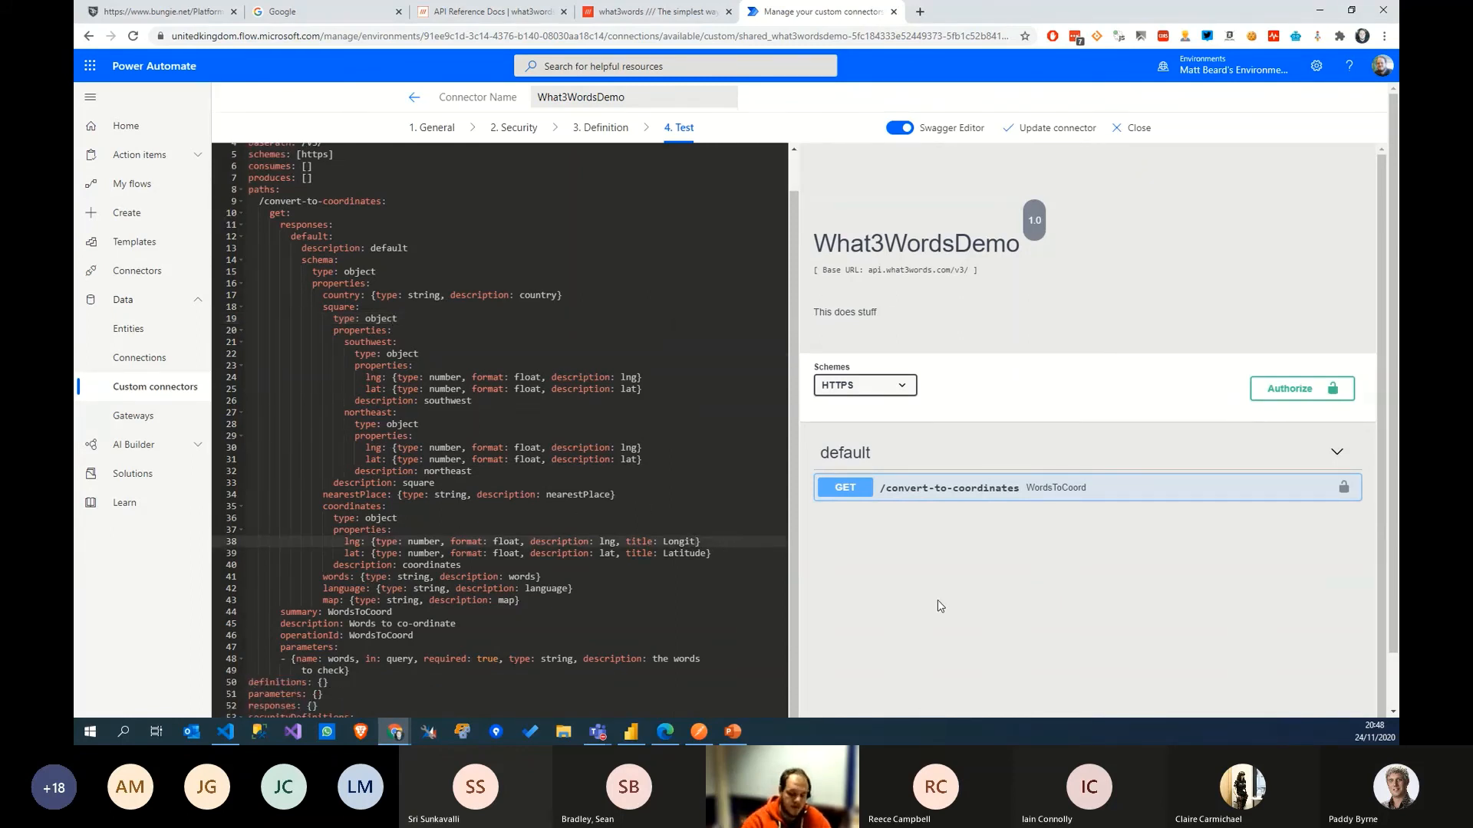
pyautogui.click(352, 502)
pyautogui.doubleClick(354, 495)
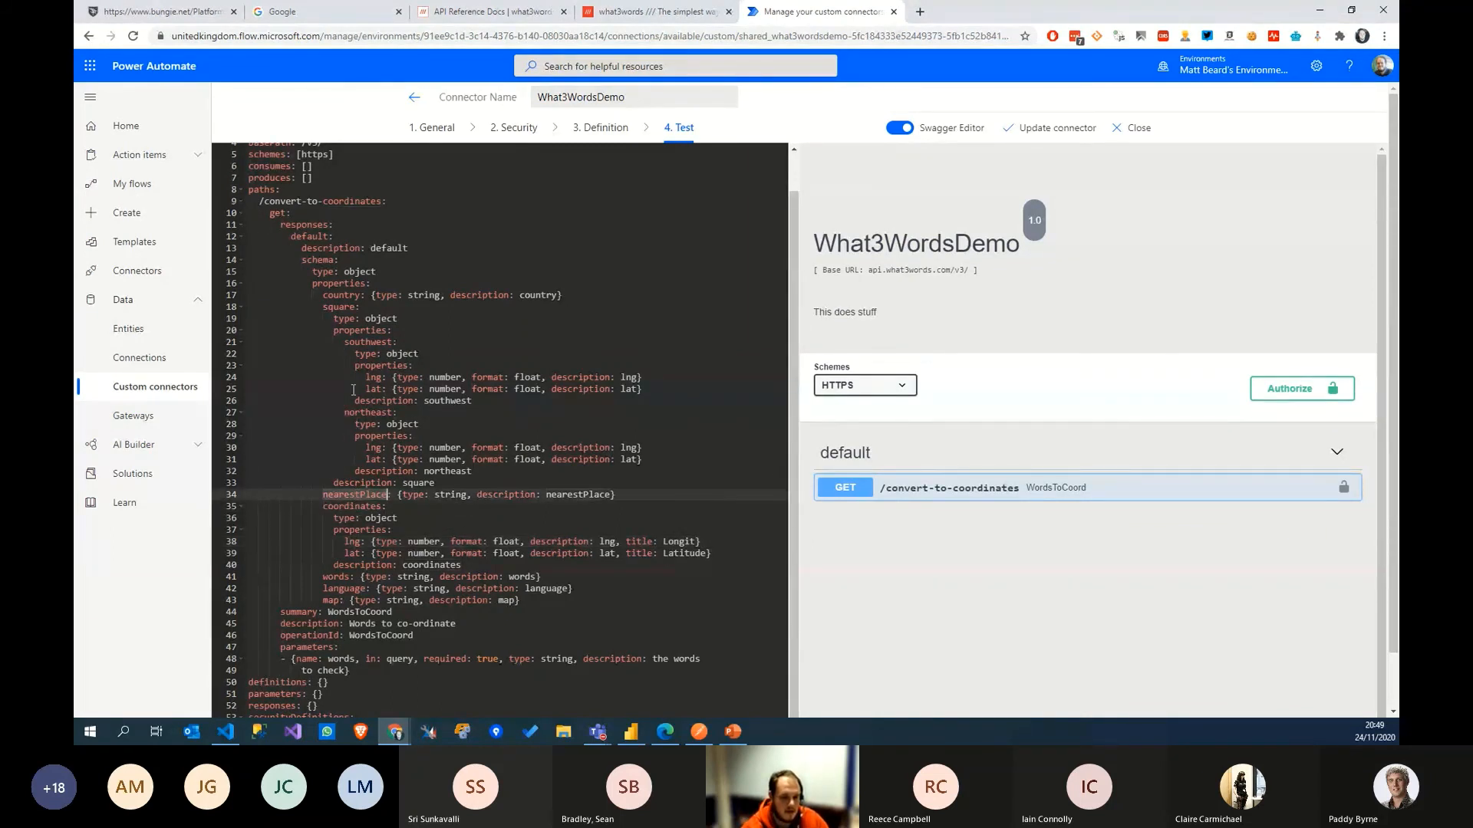
# Step: Set the description of the southwest lng property to SouthWestLong in the Swagger definition and update the connector
pyautogui.click(345, 342)
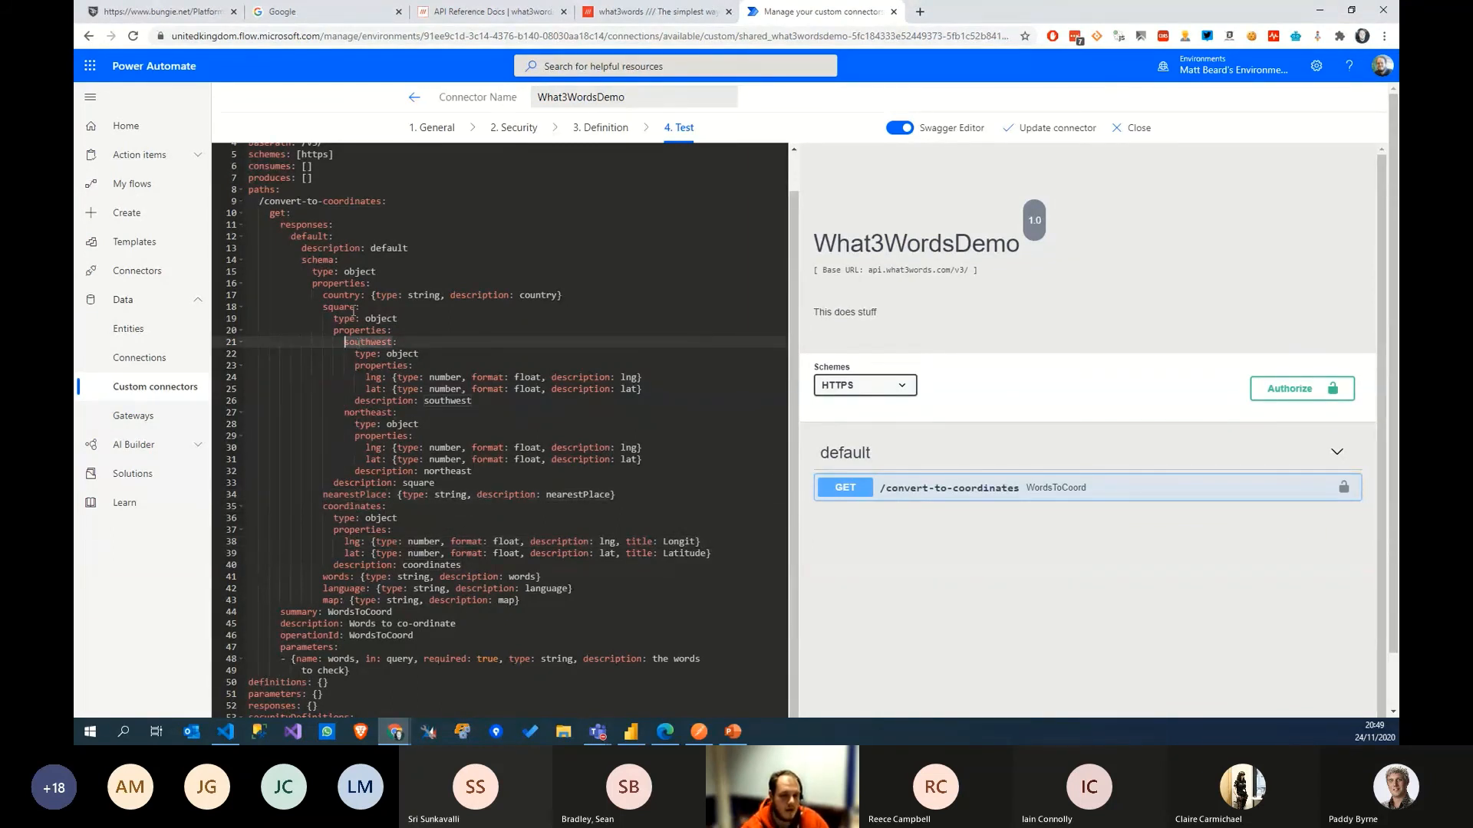
pyautogui.click(621, 379)
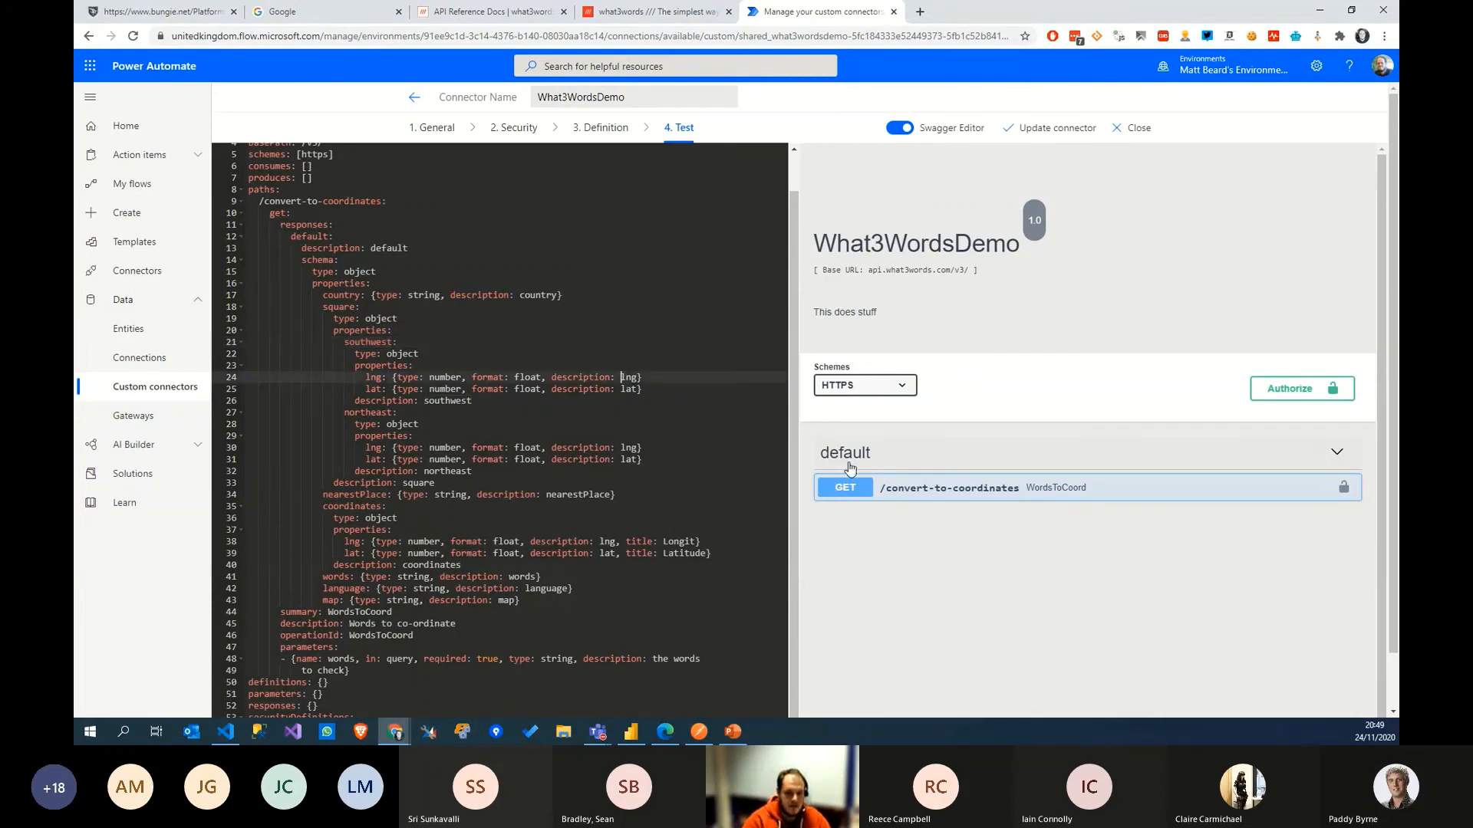
pyautogui.write('SouthWe')
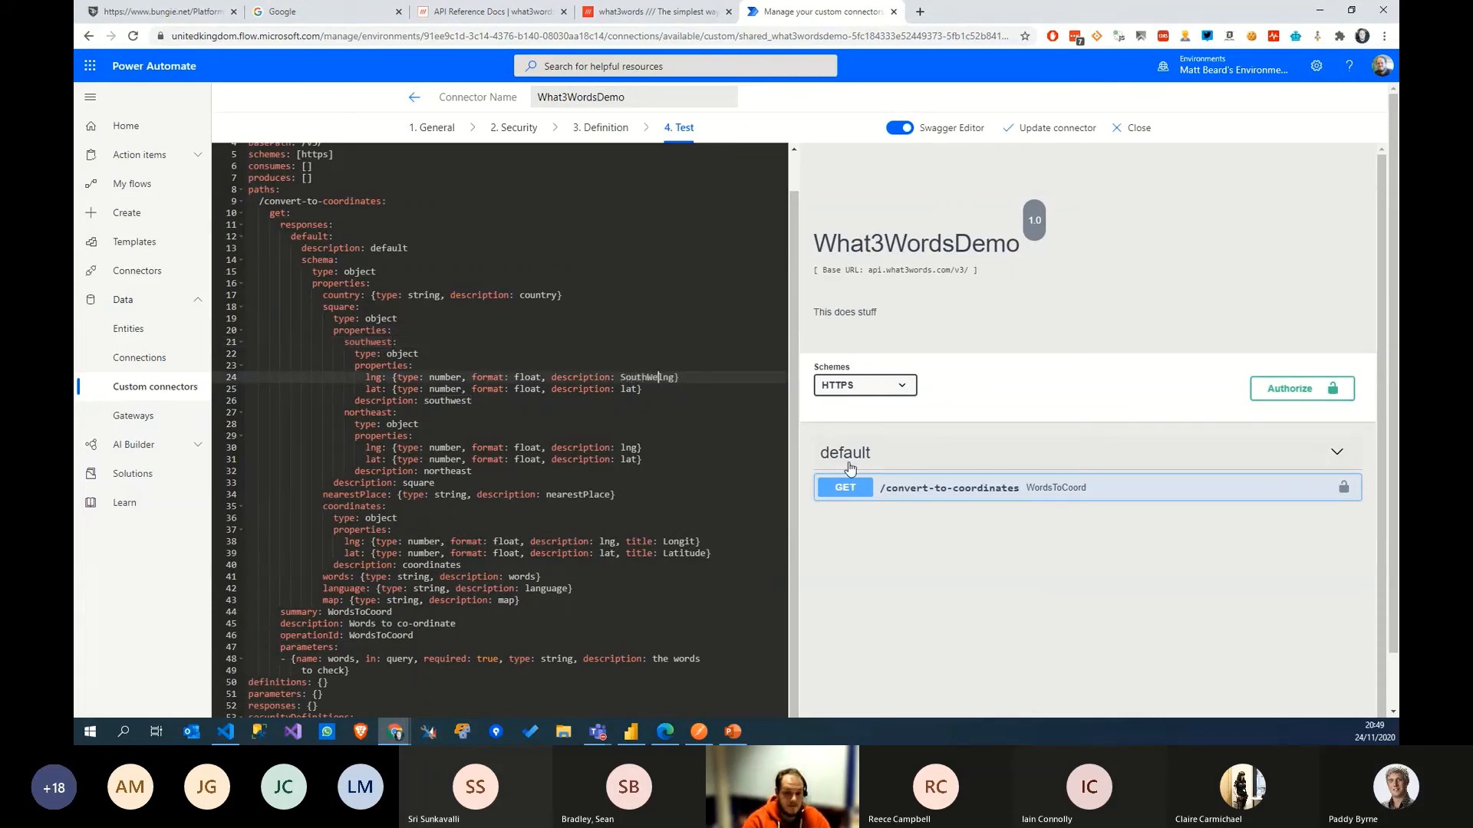
pyautogui.write('stLong')
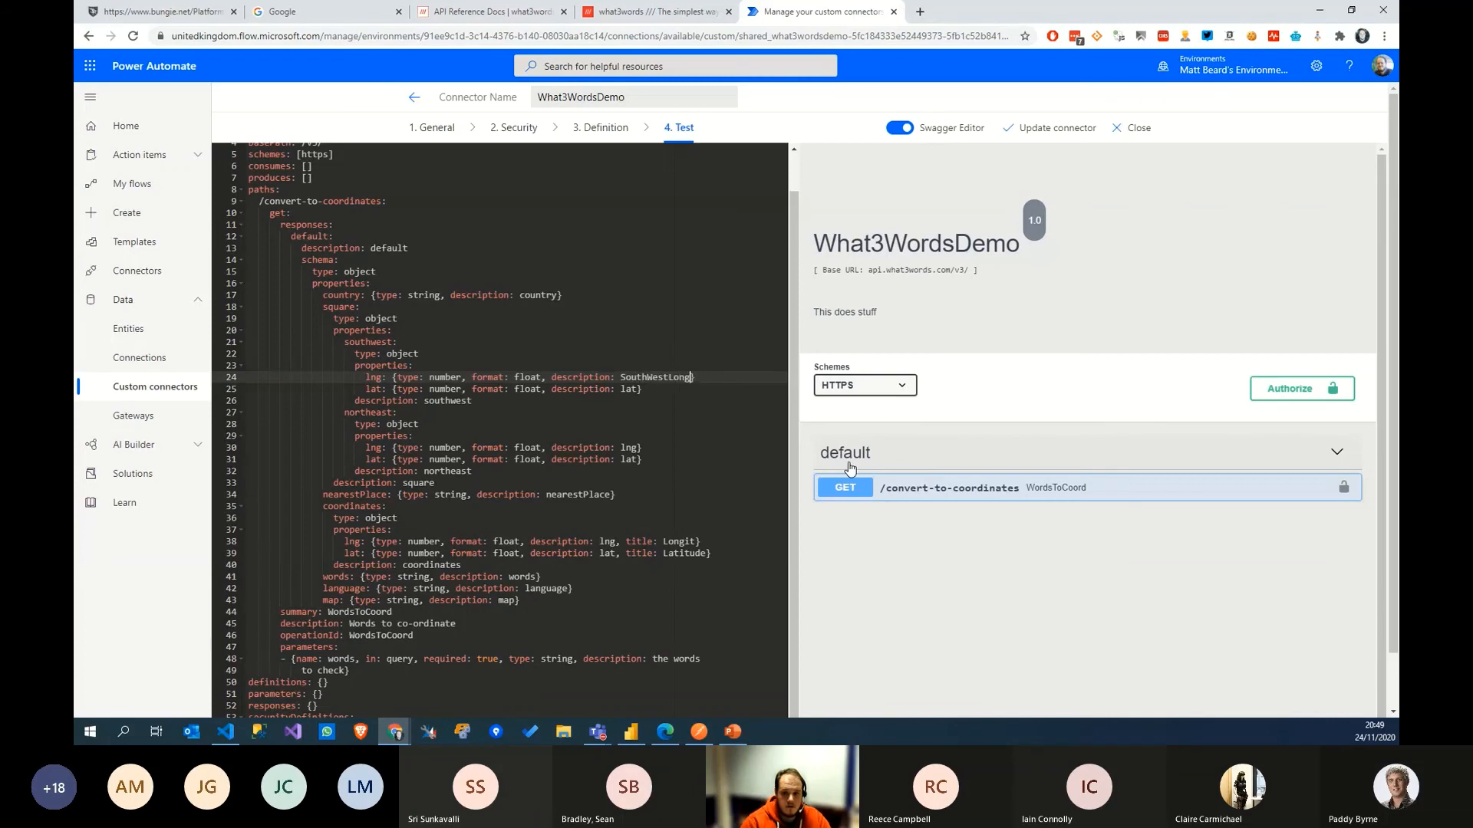
pyautogui.click(692, 249)
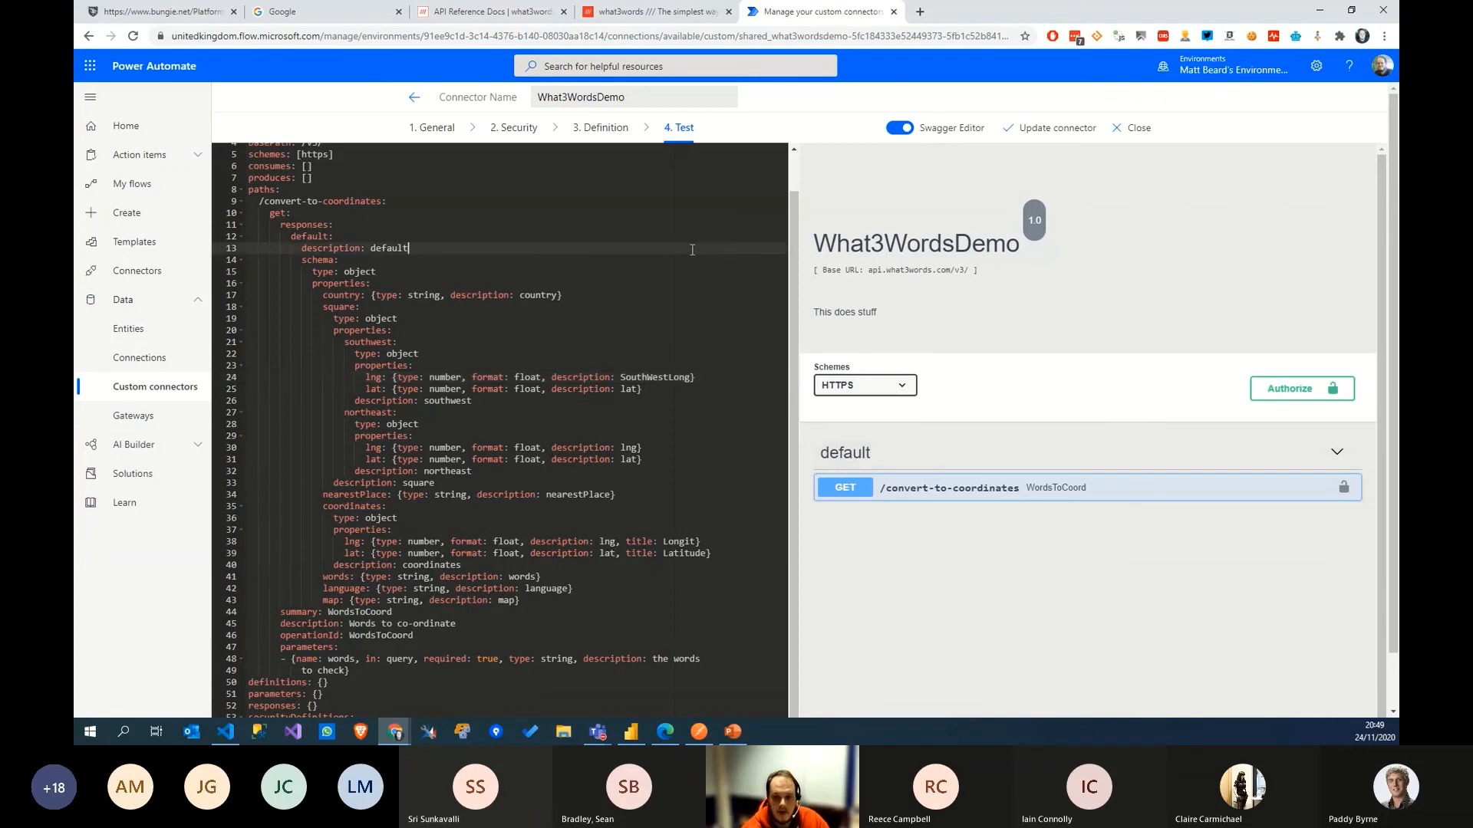
pyautogui.click(899, 128)
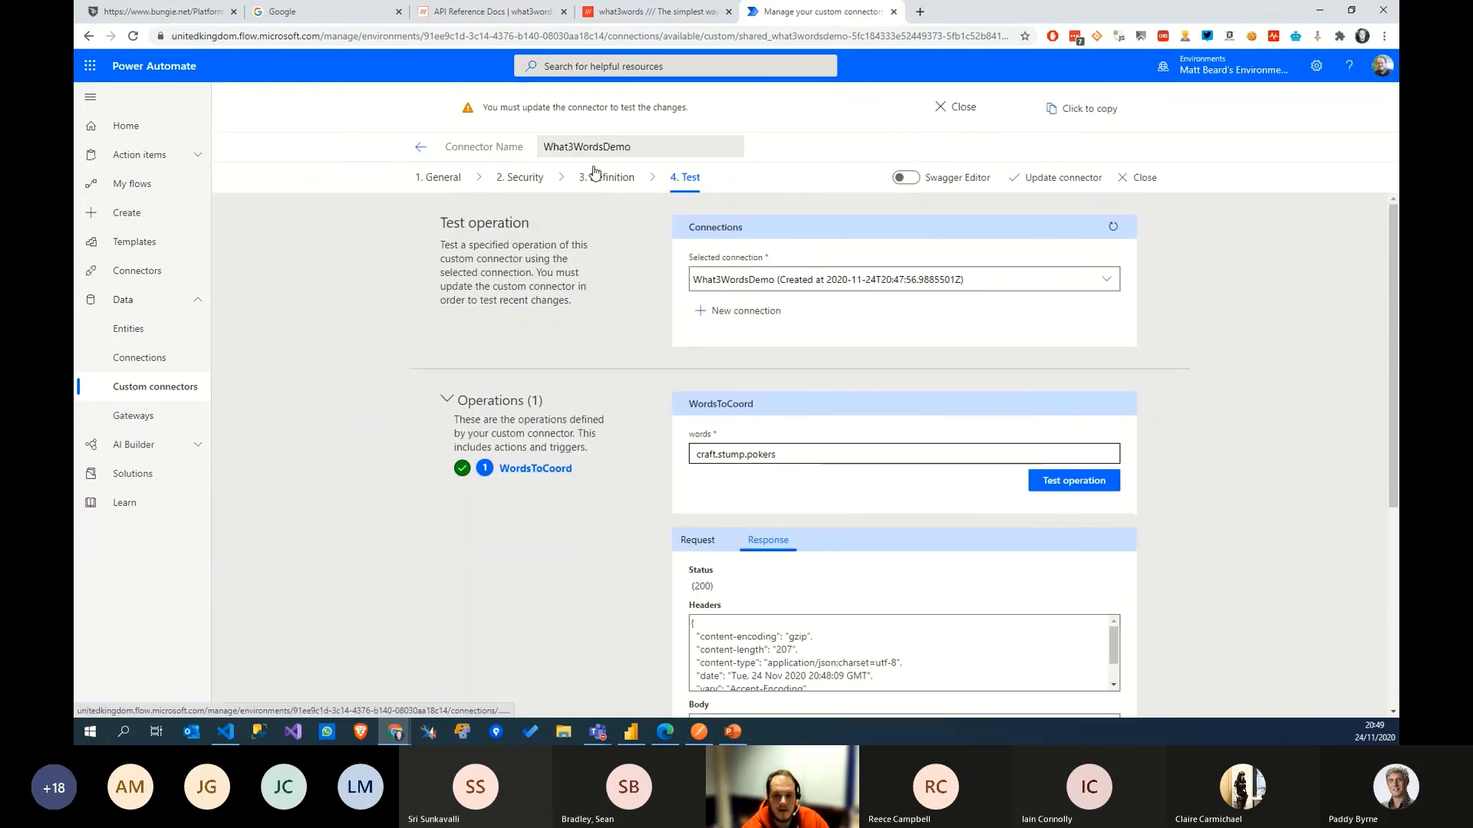
pyautogui.click(1051, 179)
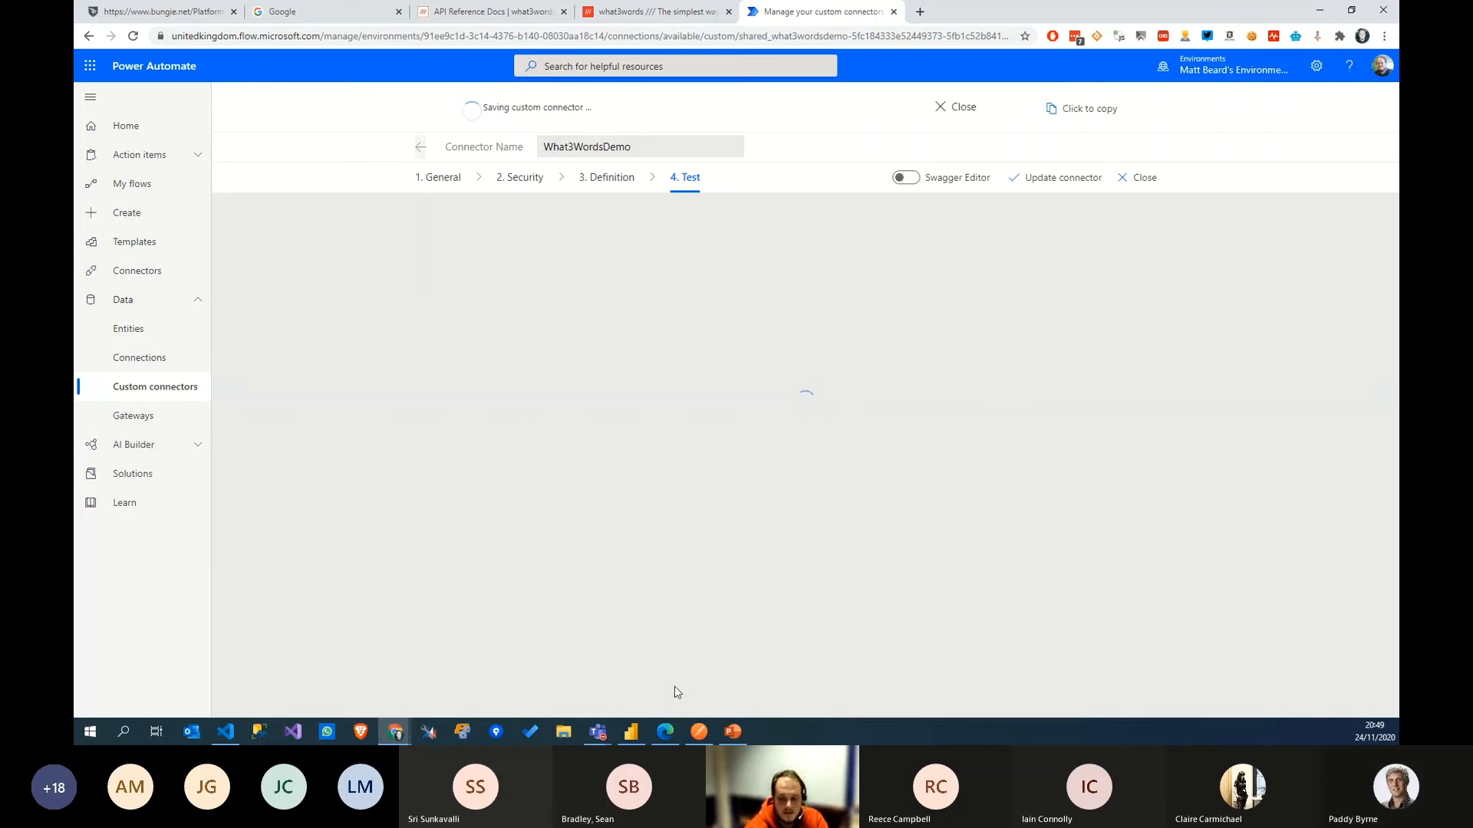
# Step: Switch to Postman and export the What3Words collection in Collection v1 format to the Desktop as What3Words.postman_collection.json
pyautogui.click(698, 731)
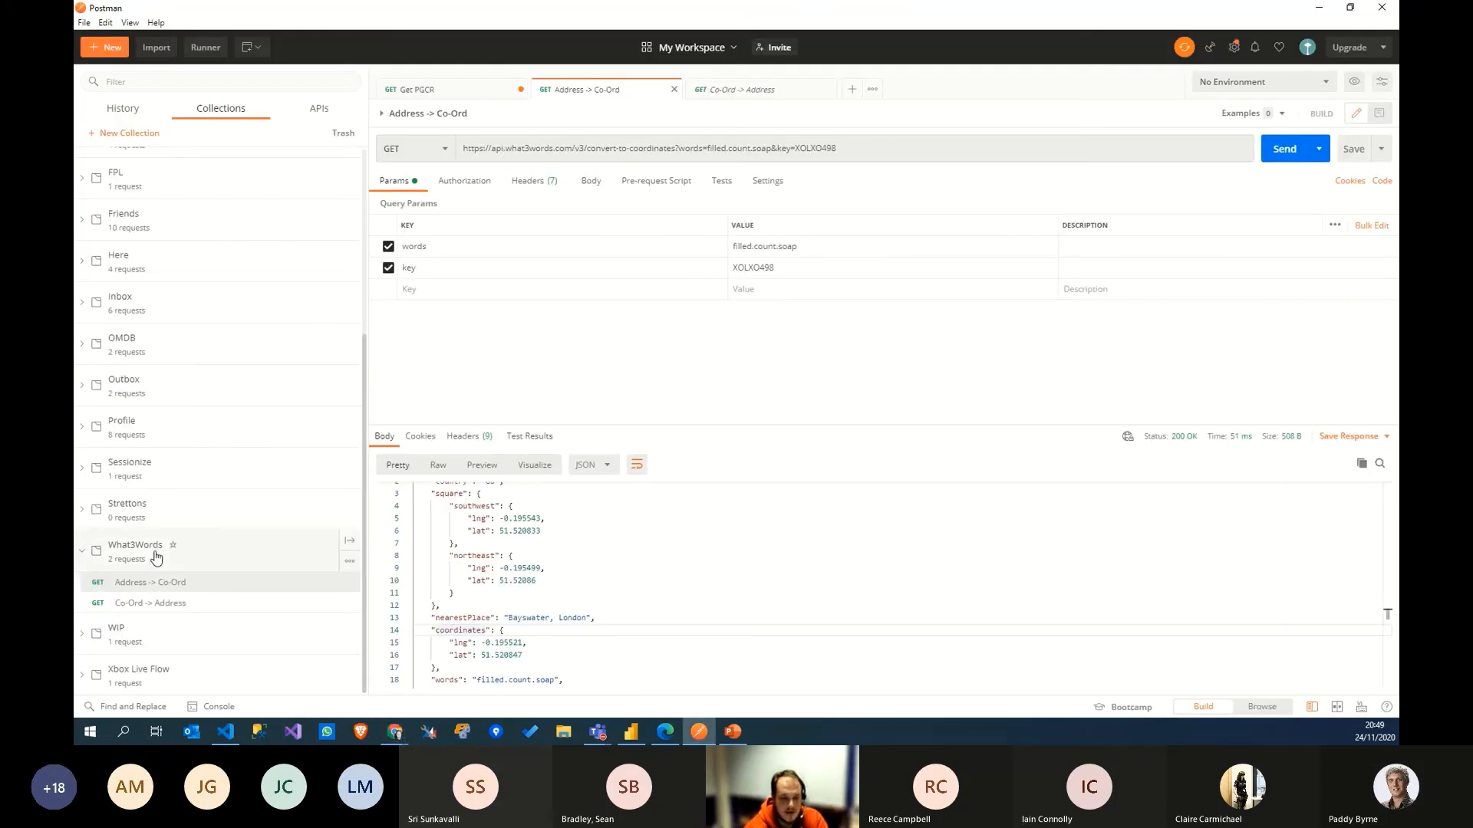
pyautogui.rightClick(156, 557)
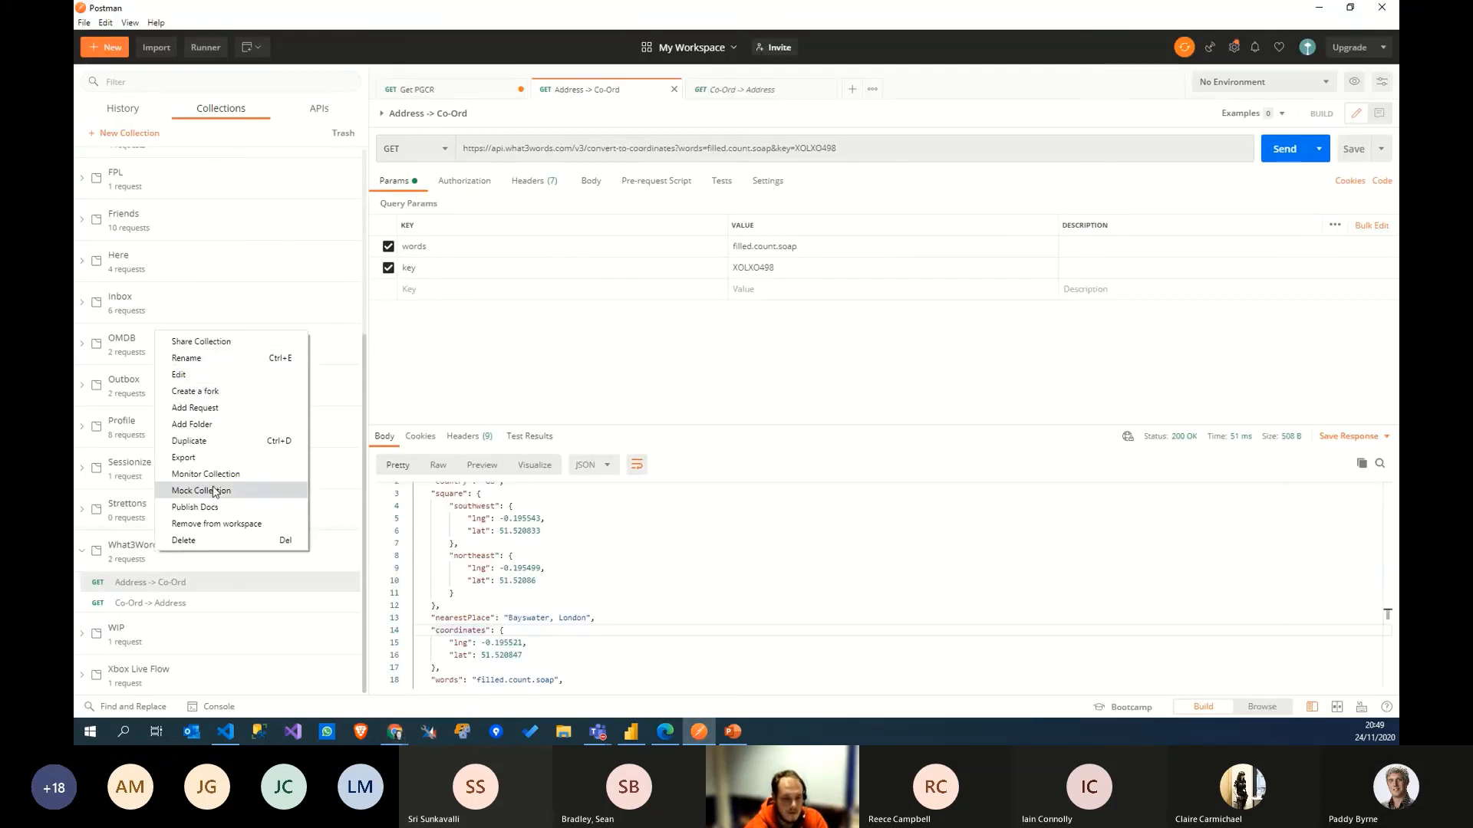
pyautogui.click(188, 458)
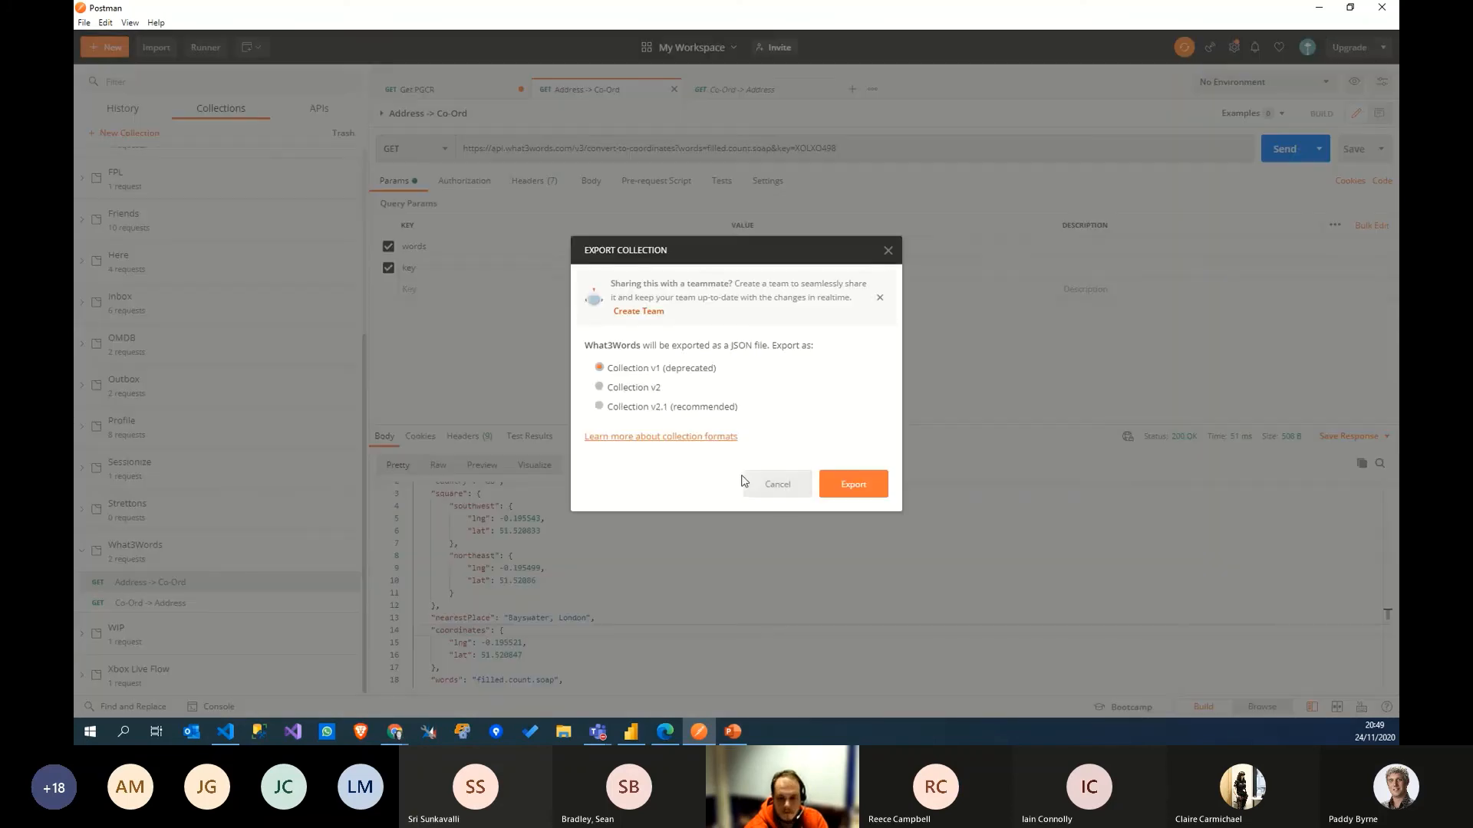
pyautogui.click(851, 484)
pyautogui.click(115, 108)
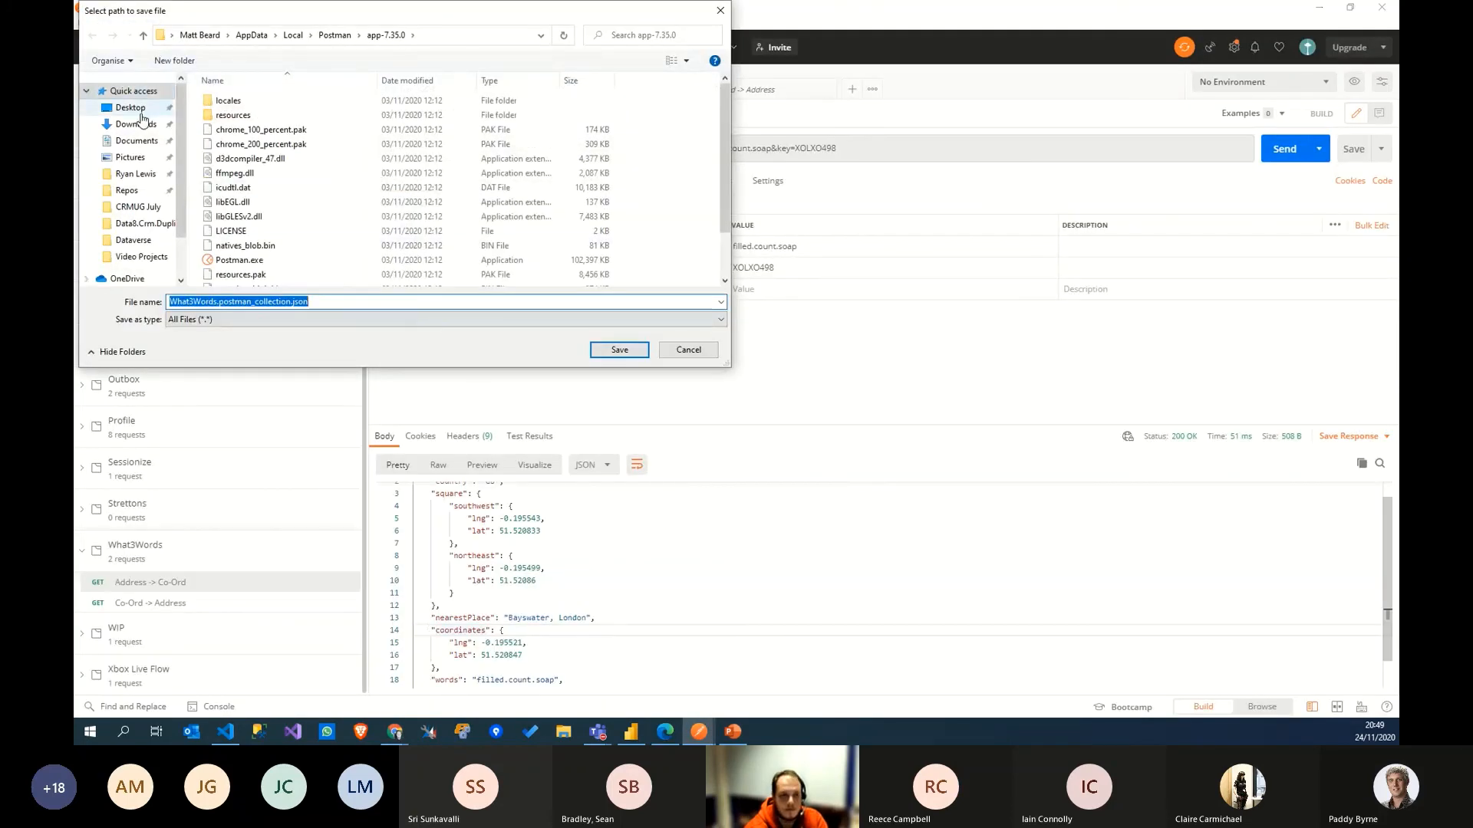
pyautogui.click(617, 349)
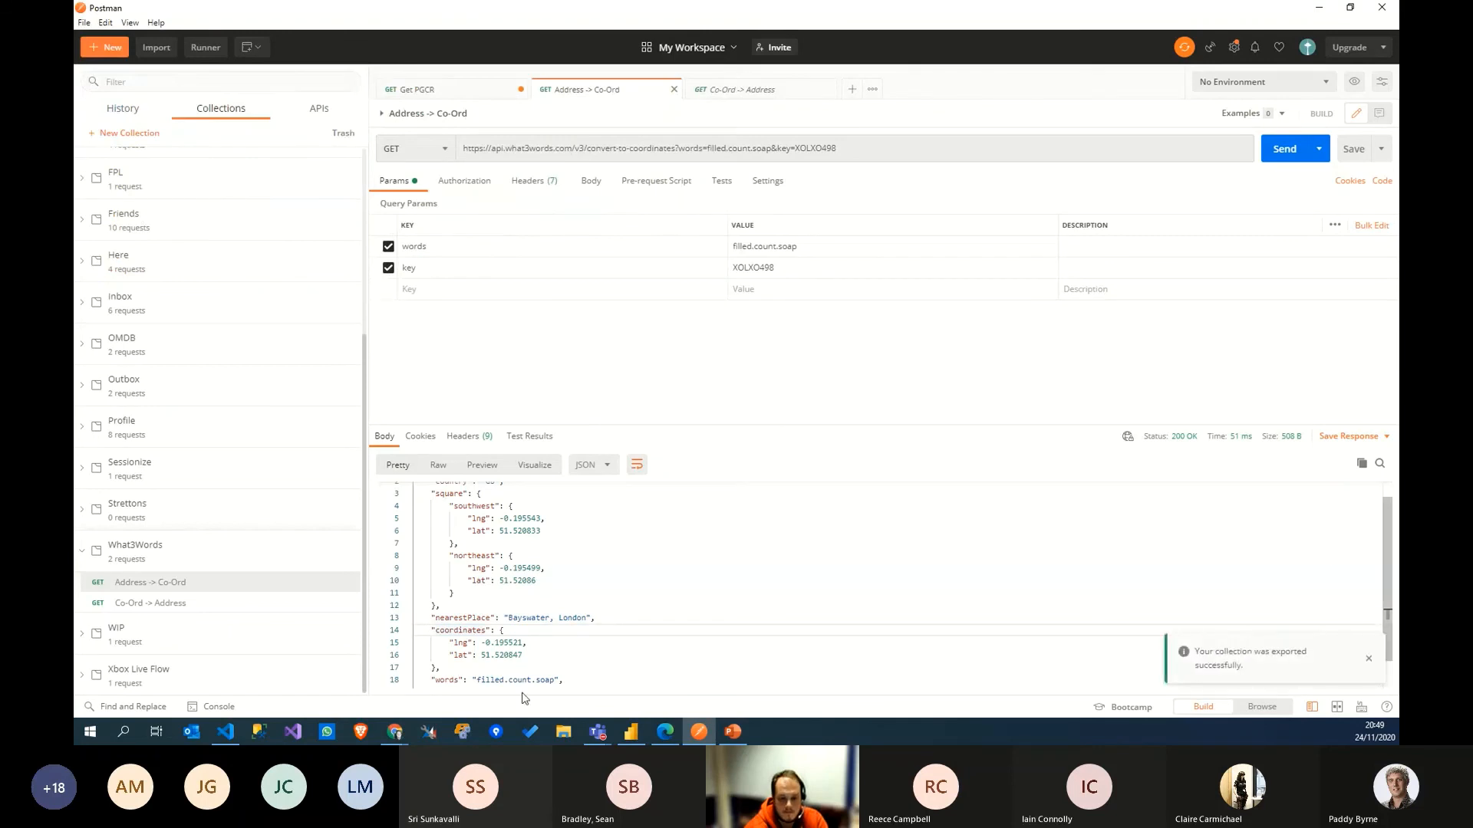
# Step: Return to the What3WordsDemo connector in Power Automate and open the default response in the WordsToCoord definition
pyautogui.click(226, 732)
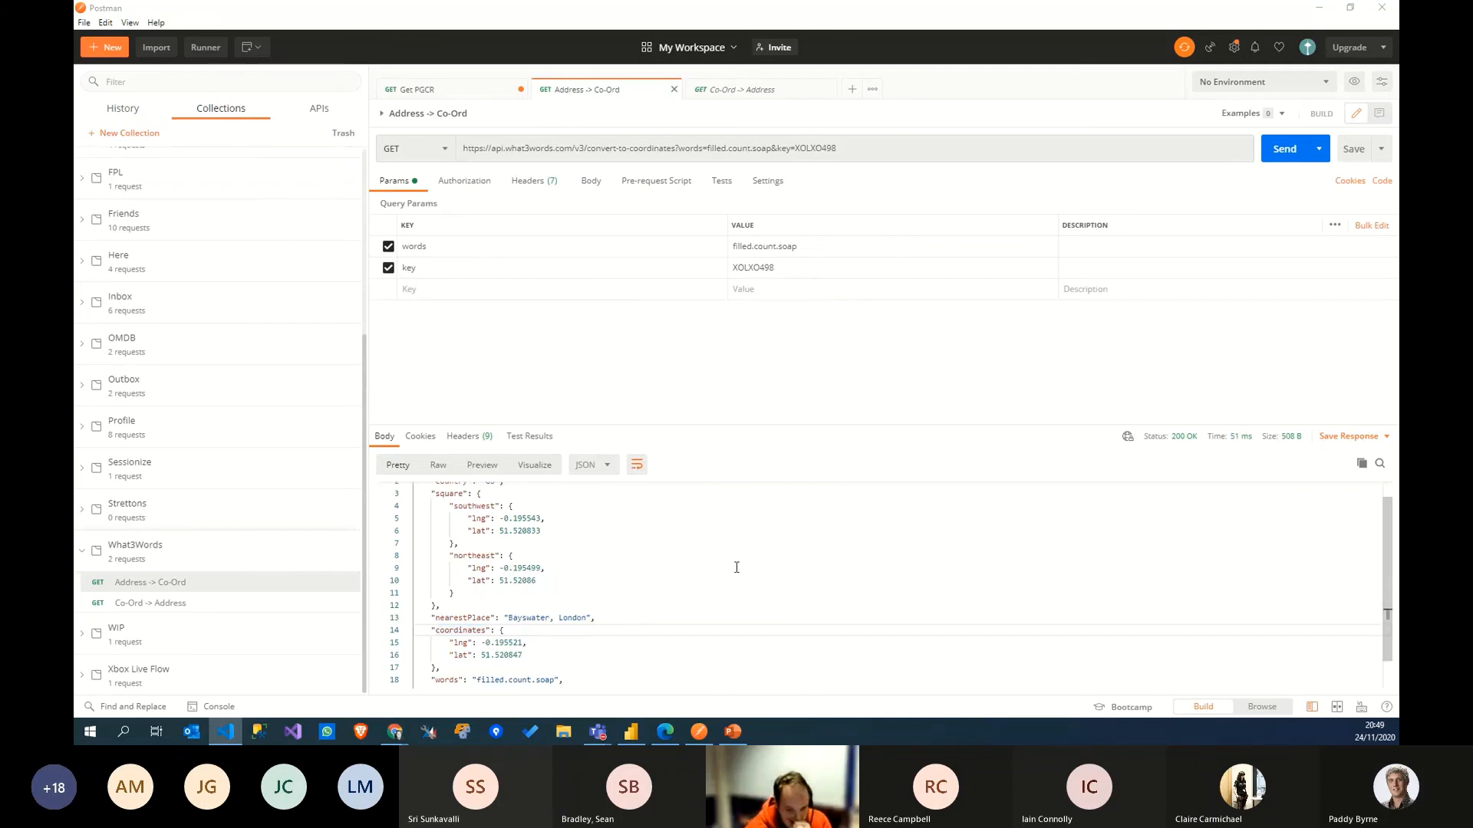
pyautogui.click(1320, 7)
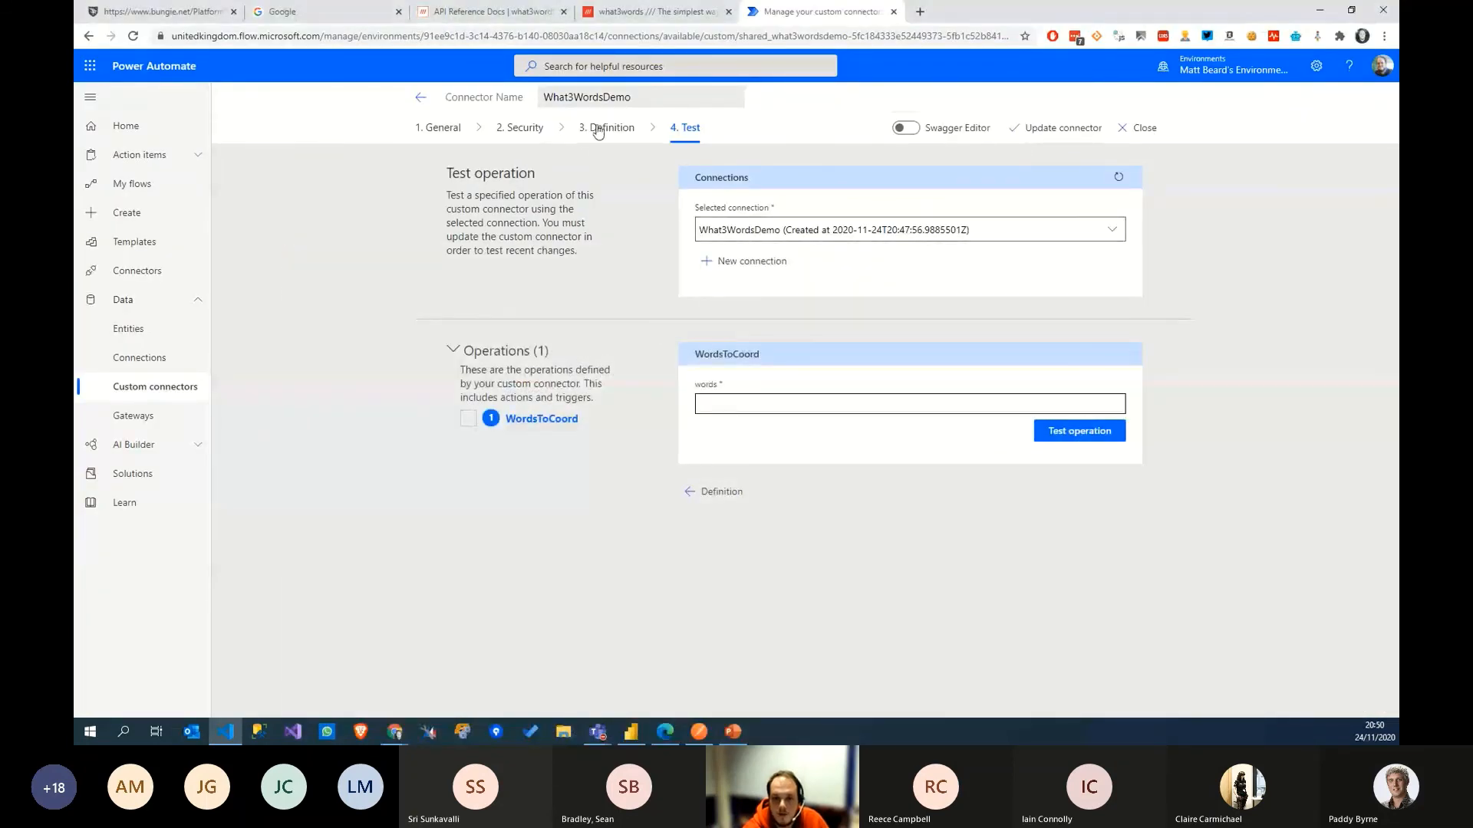
pyautogui.click(603, 129)
pyautogui.scroll(-10, 771, 581)
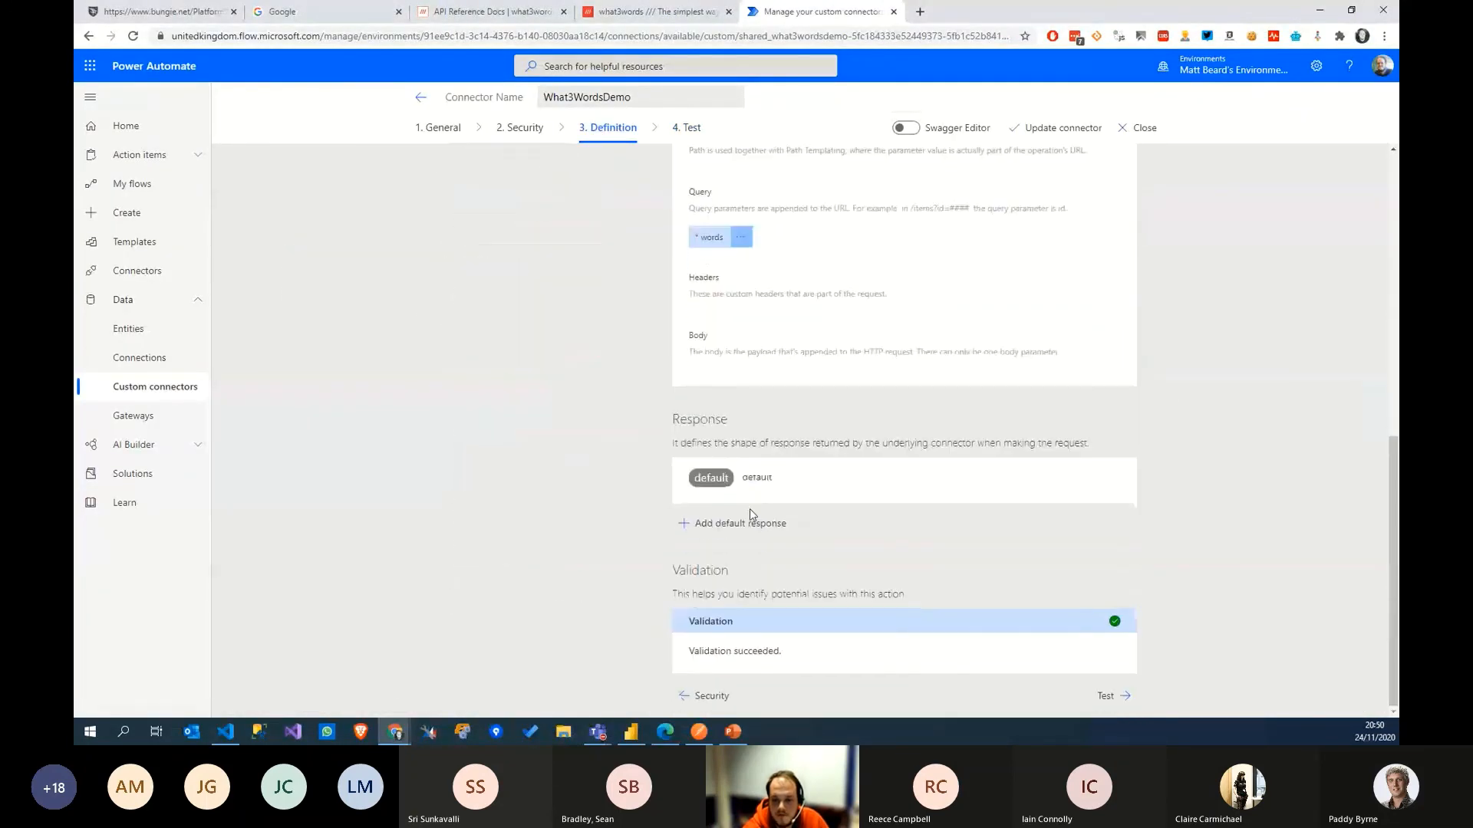
pyautogui.click(750, 491)
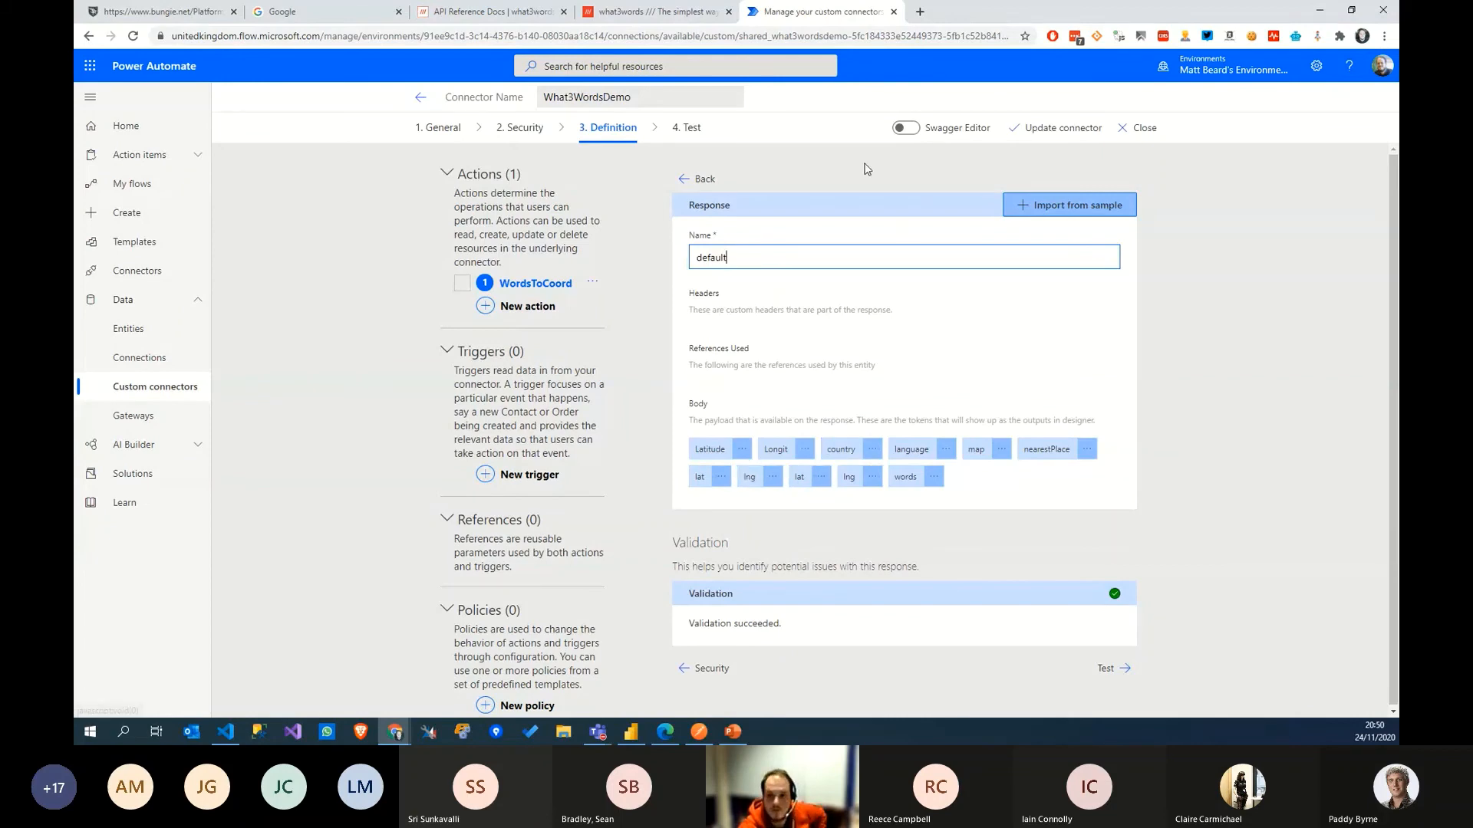
# Step: Compare the southwest lng description in the Swagger definition with the lat and lng properties in the body of the default response
pyautogui.click(905, 128)
pyautogui.click(621, 311)
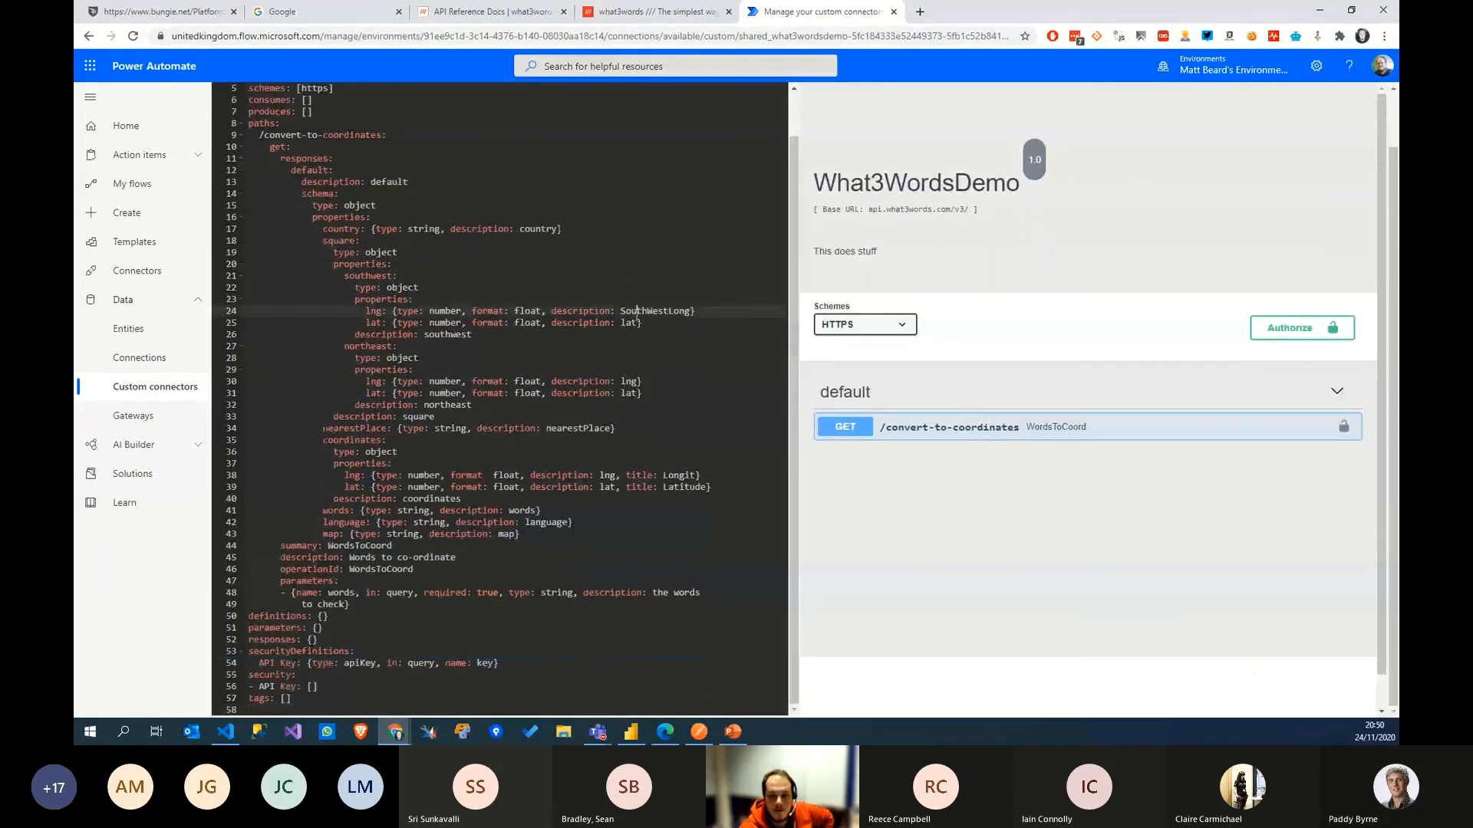
pyautogui.scroll(1, 599, 305)
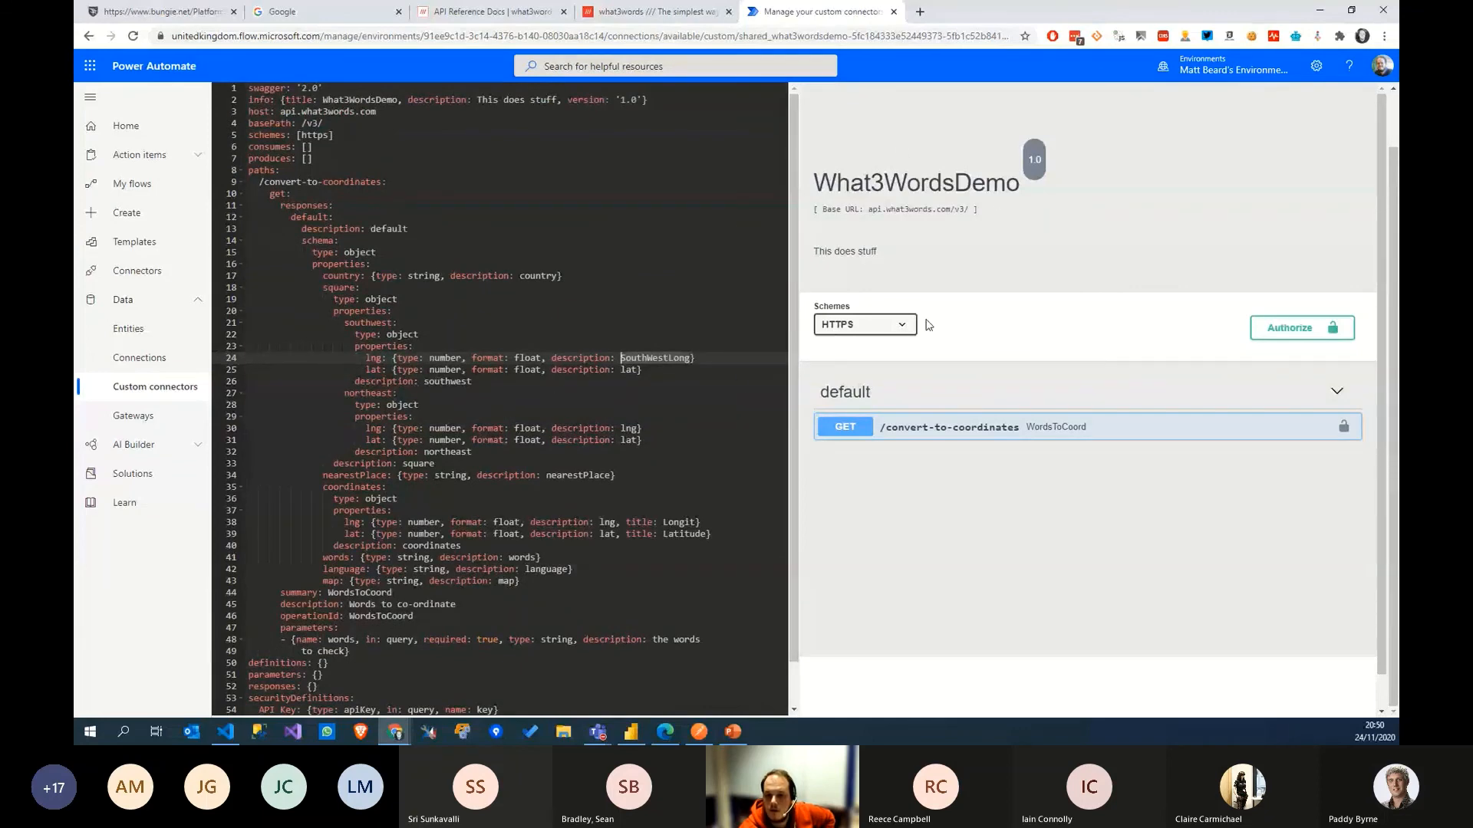
pyautogui.scroll(1, 322, 100)
pyautogui.click(901, 128)
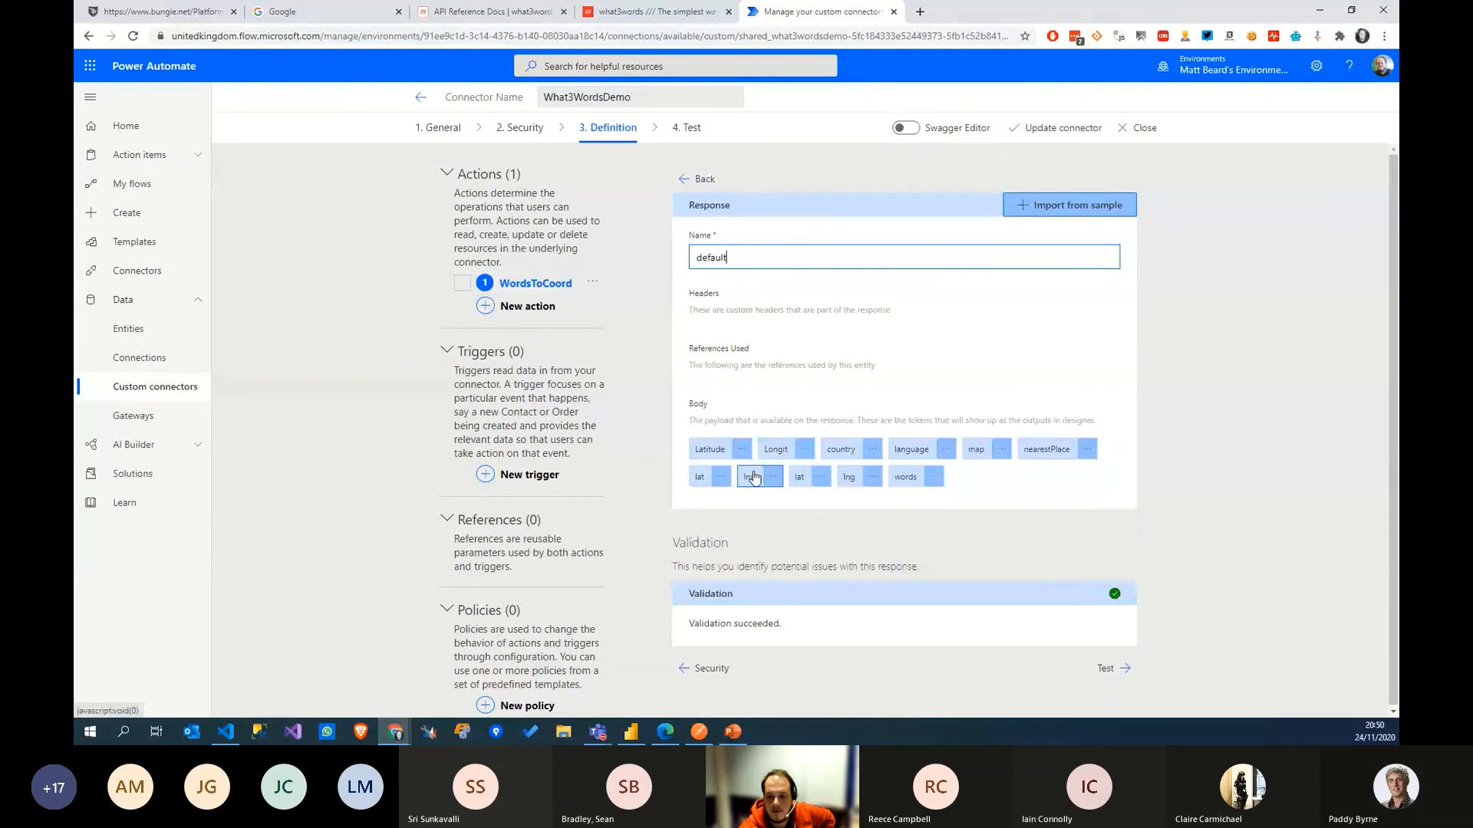
pyautogui.click(713, 477)
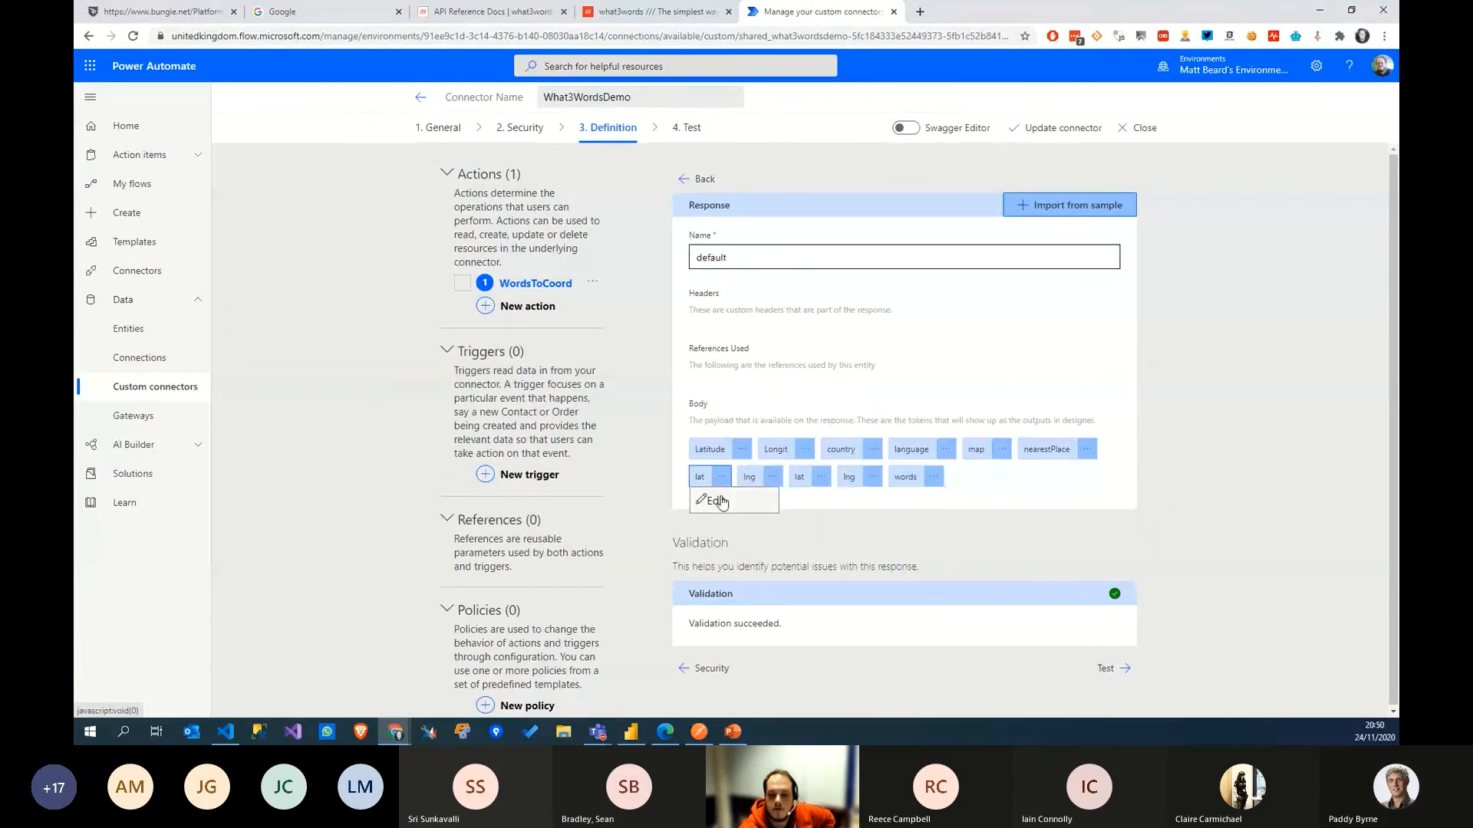
pyautogui.click(693, 179)
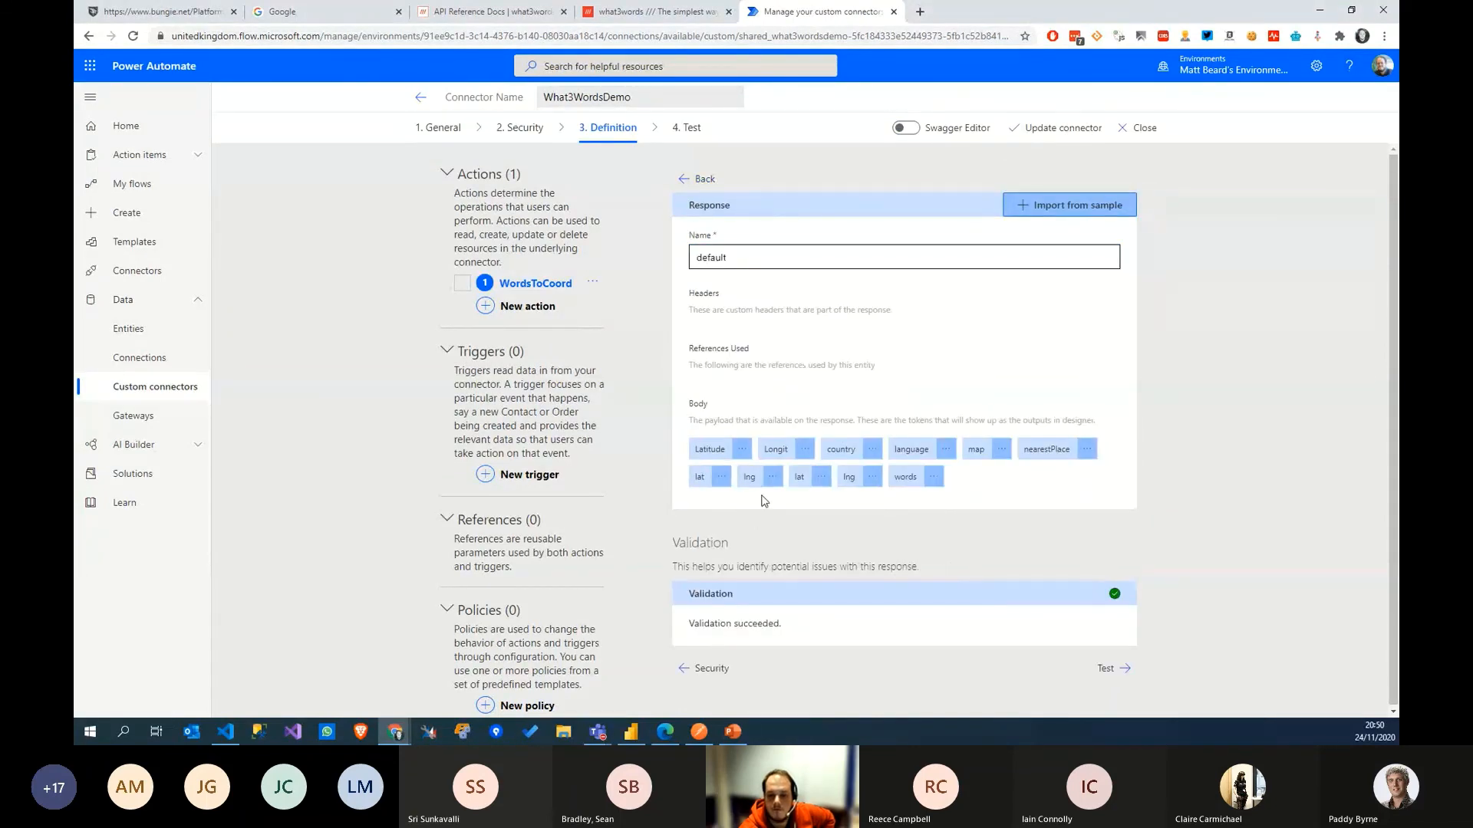
pyautogui.click(803, 481)
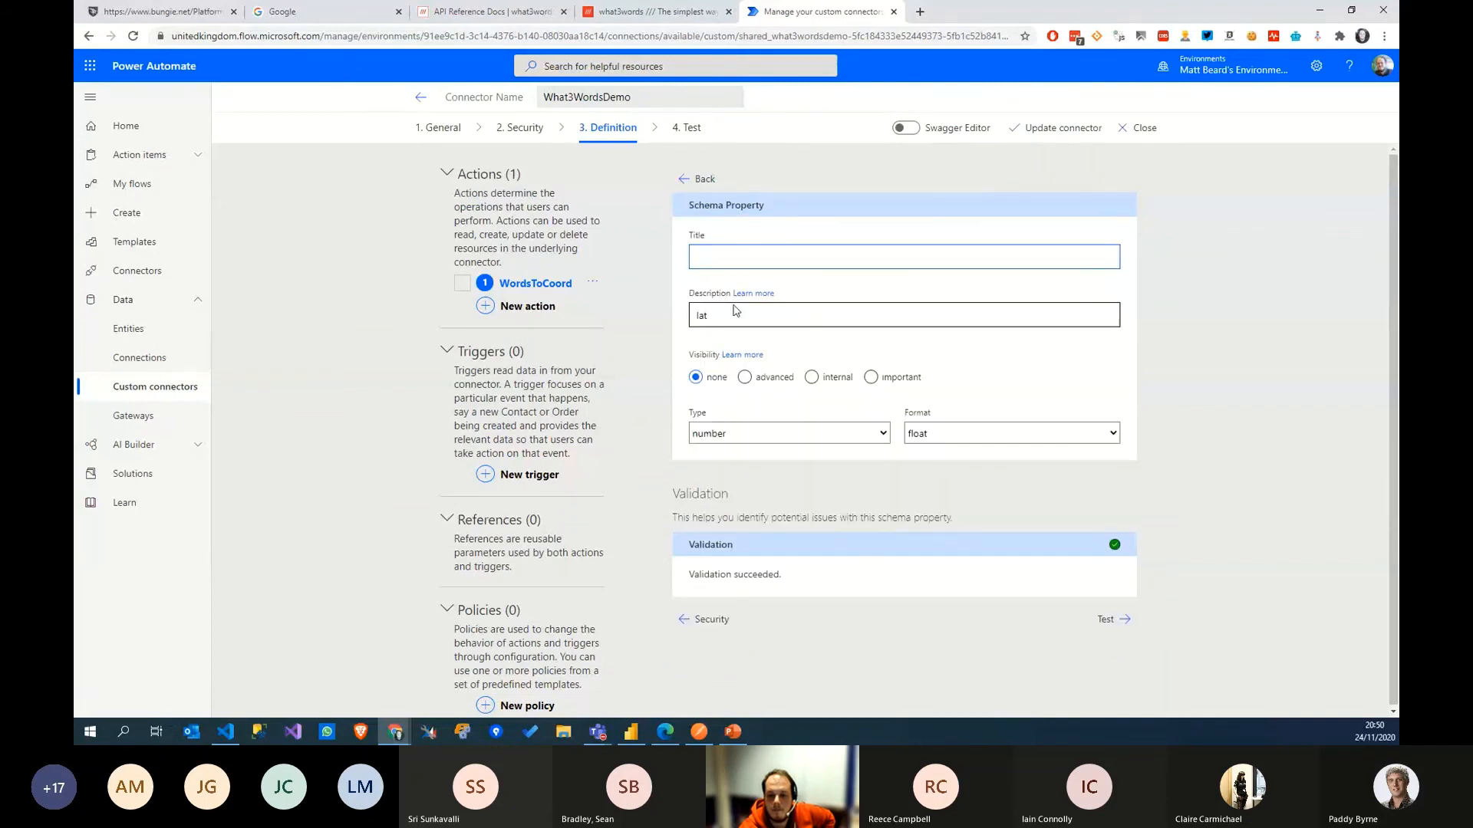
pyautogui.click(696, 181)
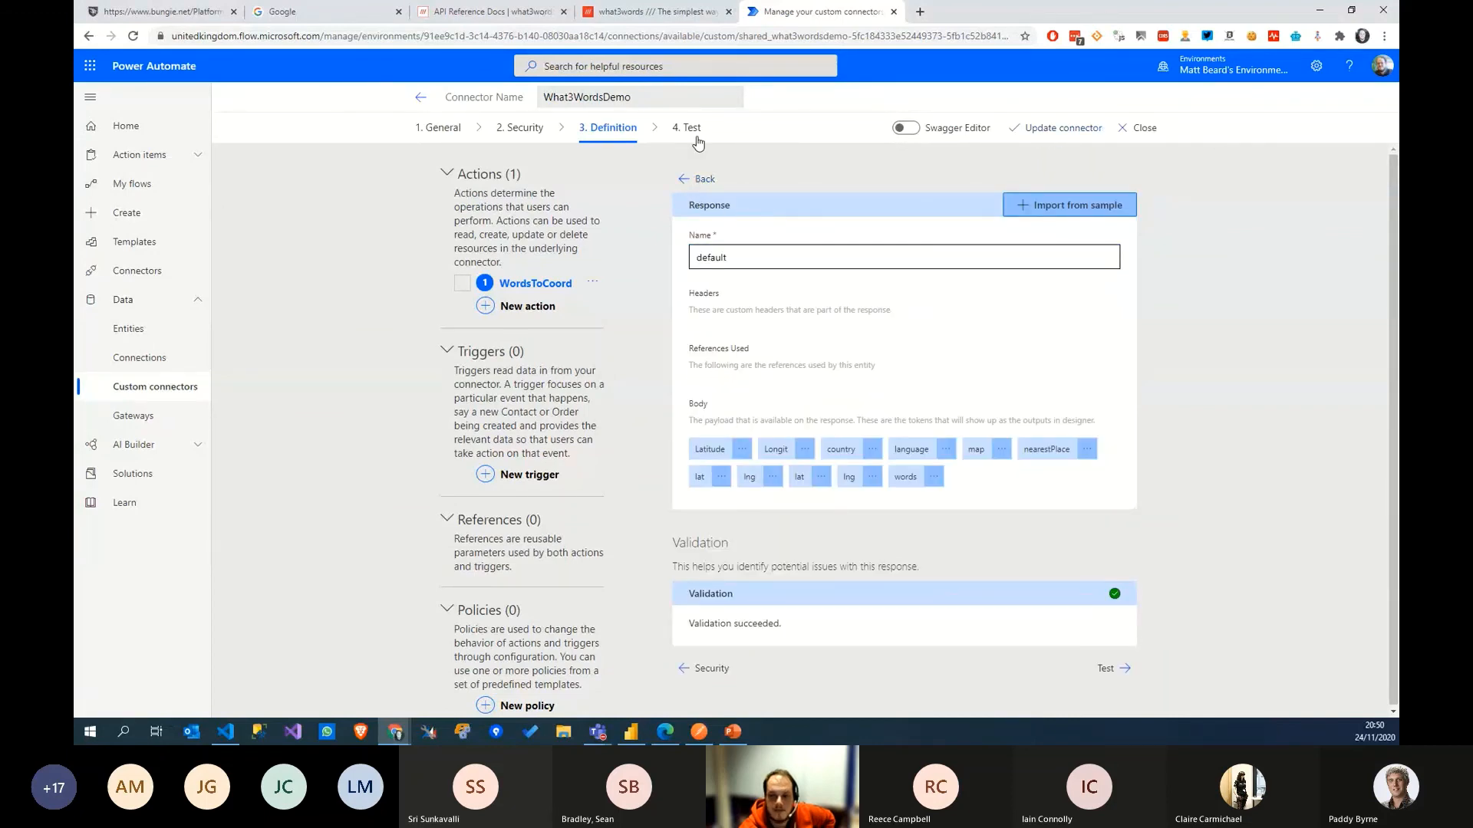
# Step: Examine the full Swagger definition, including the nested southwest, northeast and coordinates properties in the response schema
pyautogui.click(902, 127)
pyautogui.click(381, 275)
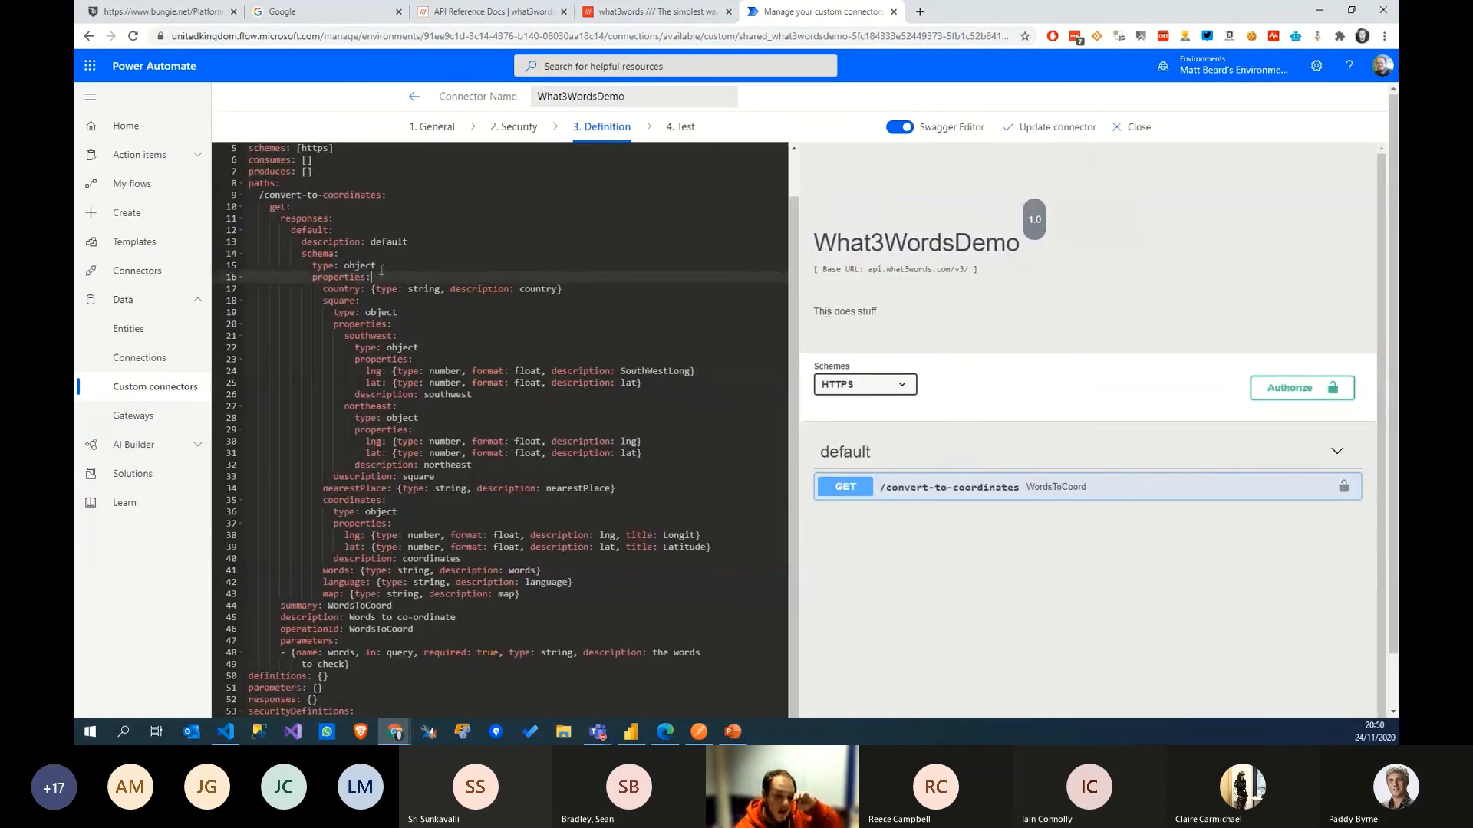
pyautogui.scroll(2, 381, 270)
pyautogui.moveTo(250, 160); pyautogui.dragTo(356, 407)
pyautogui.click(356, 407)
pyautogui.scroll(-1, 413, 412)
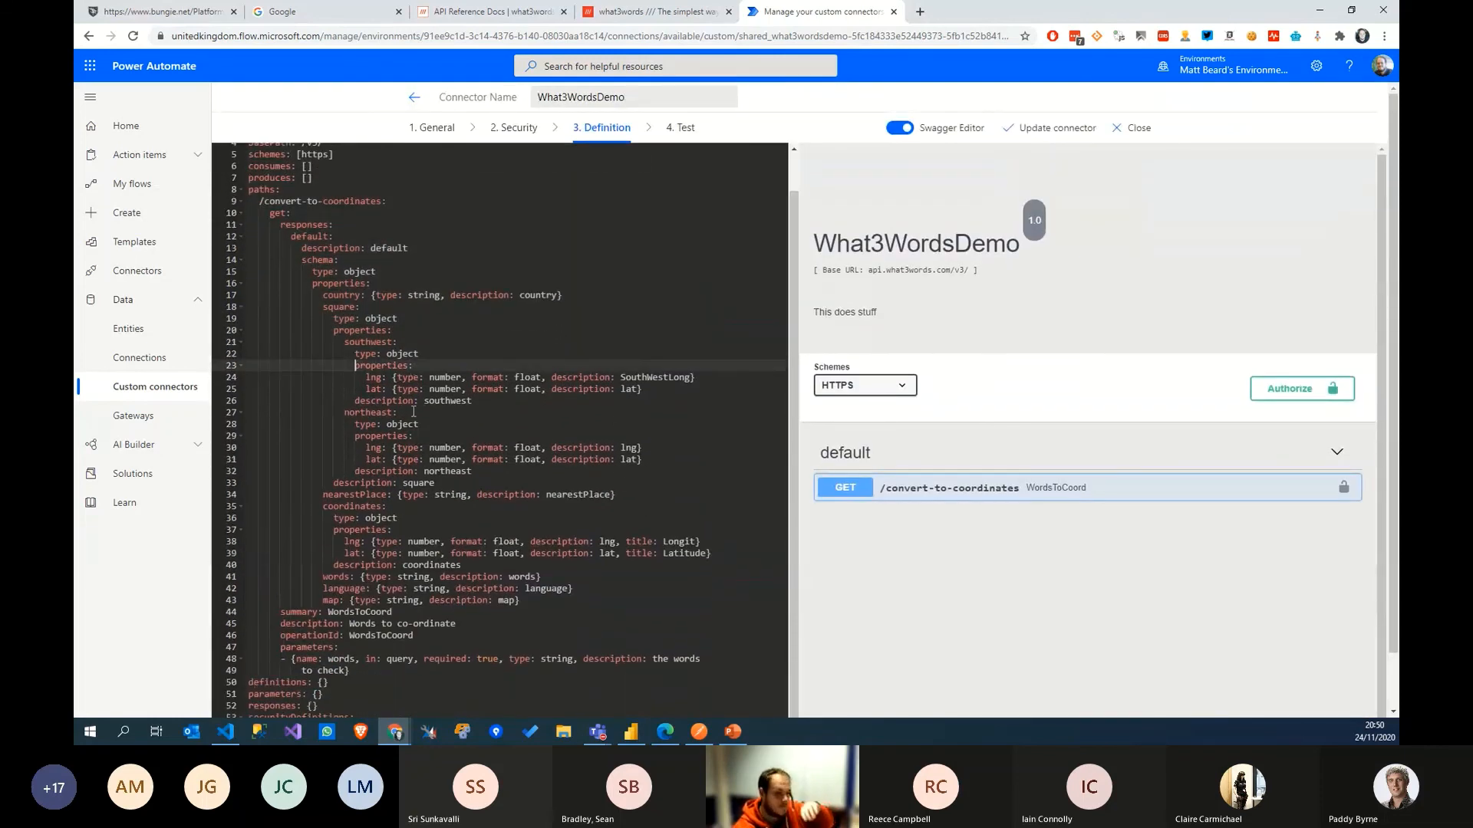
pyautogui.scroll(1, 414, 412)
pyautogui.scroll(-3, 415, 406)
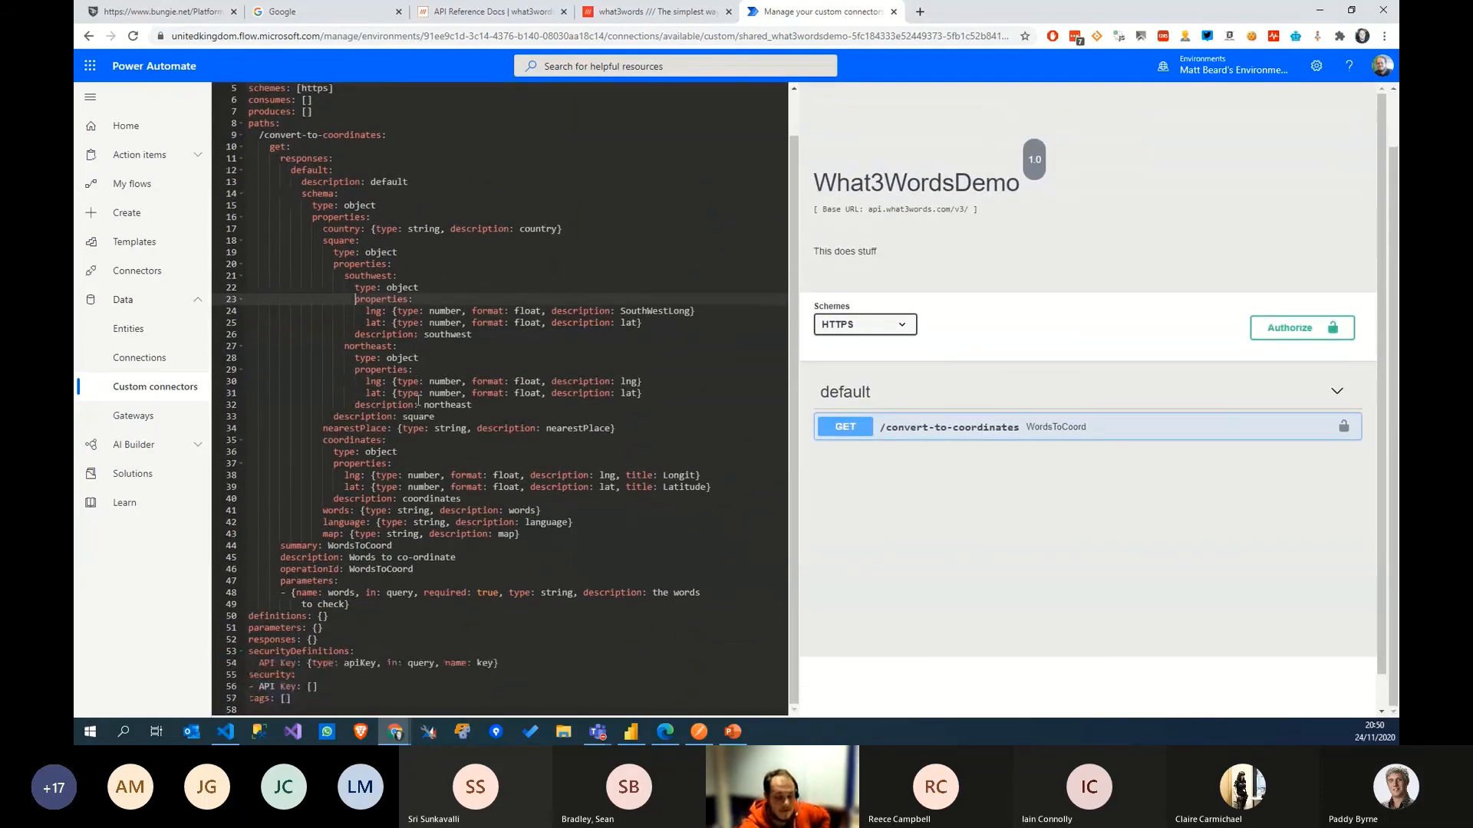
pyautogui.scroll(3, 450, 657)
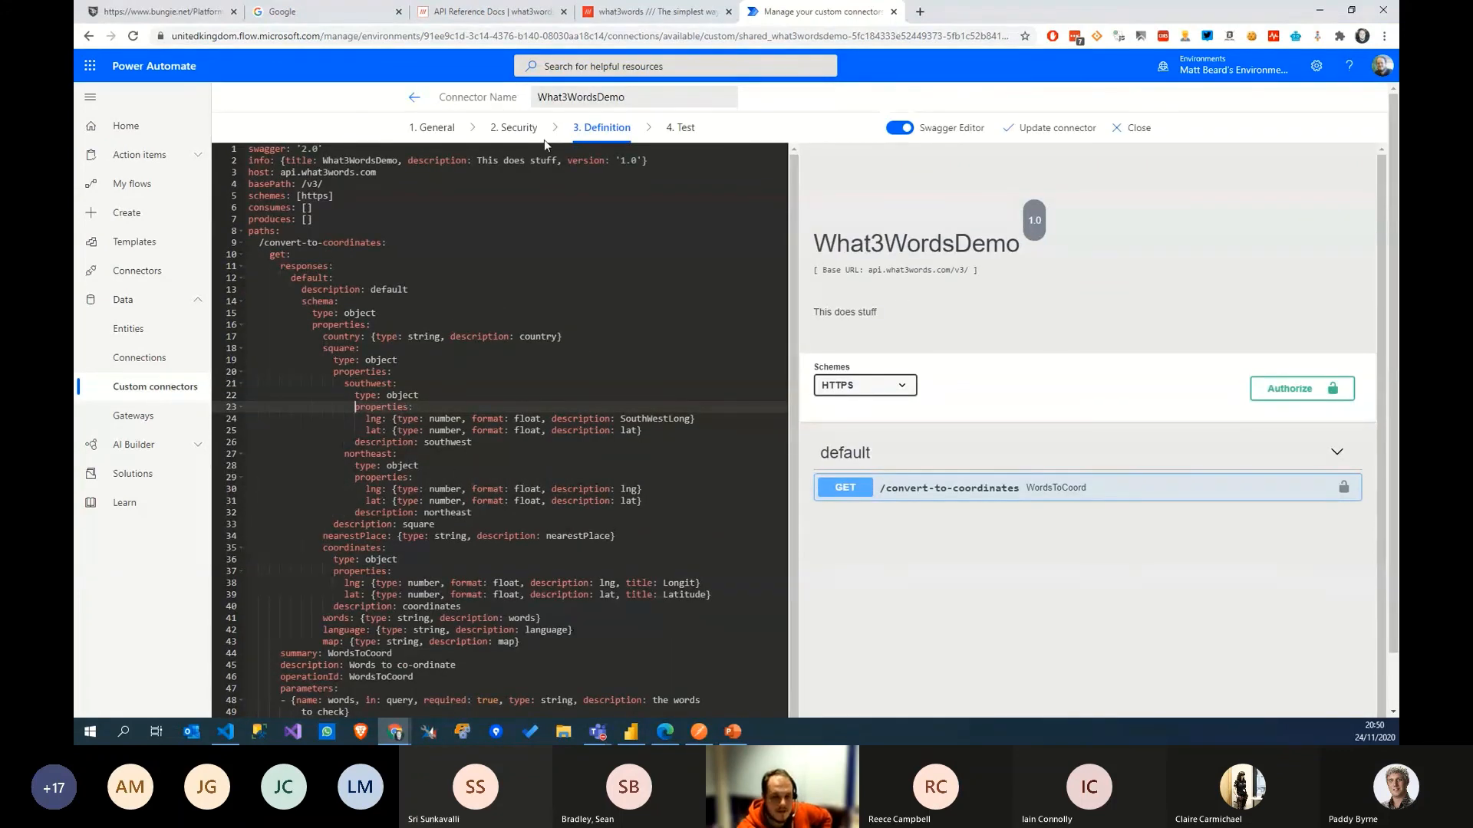
pyautogui.click(437, 583)
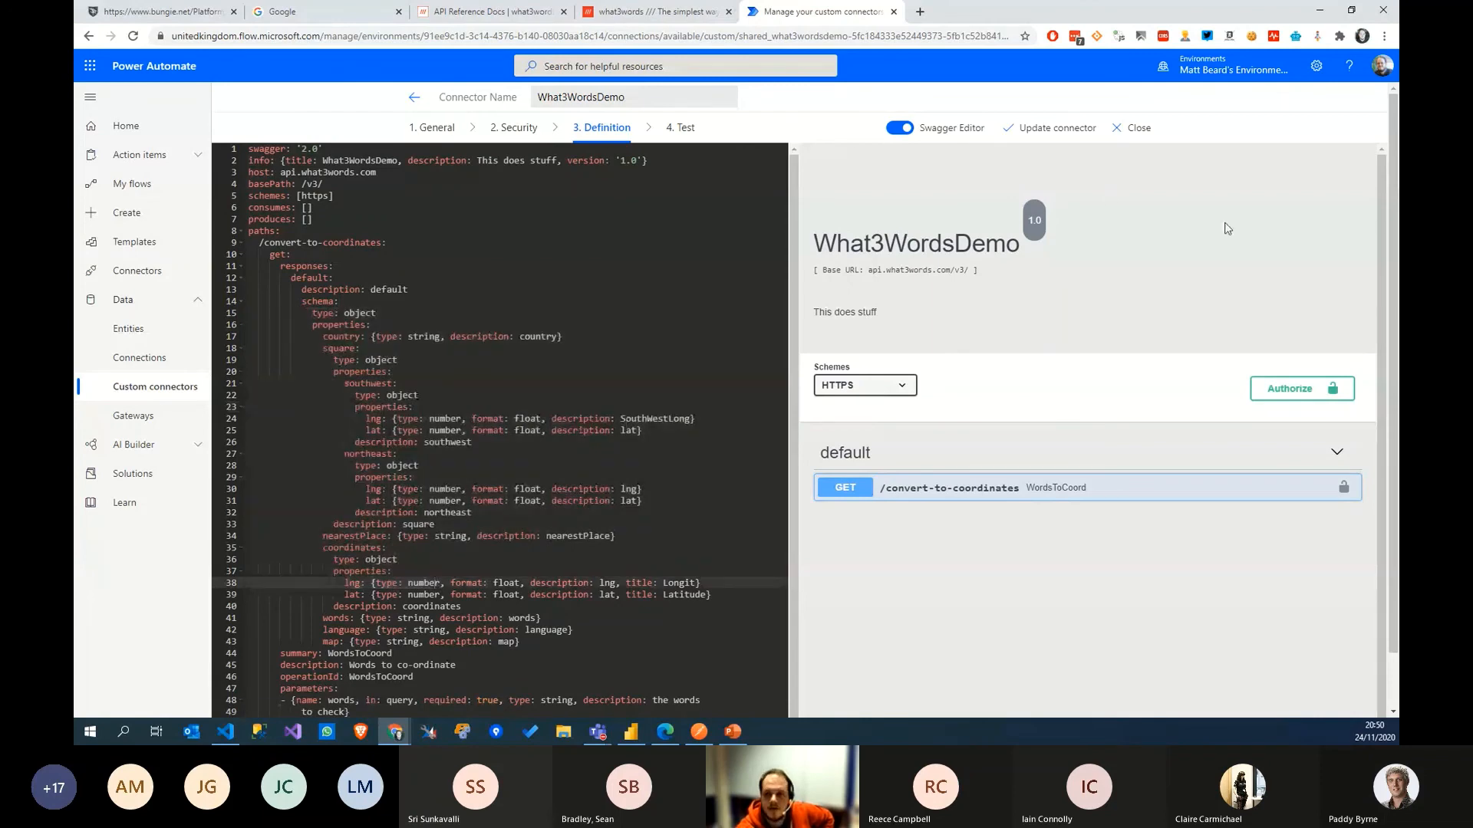
# Step: Create a new instant flow from blank with the PowerApps trigger
pyautogui.click(129, 184)
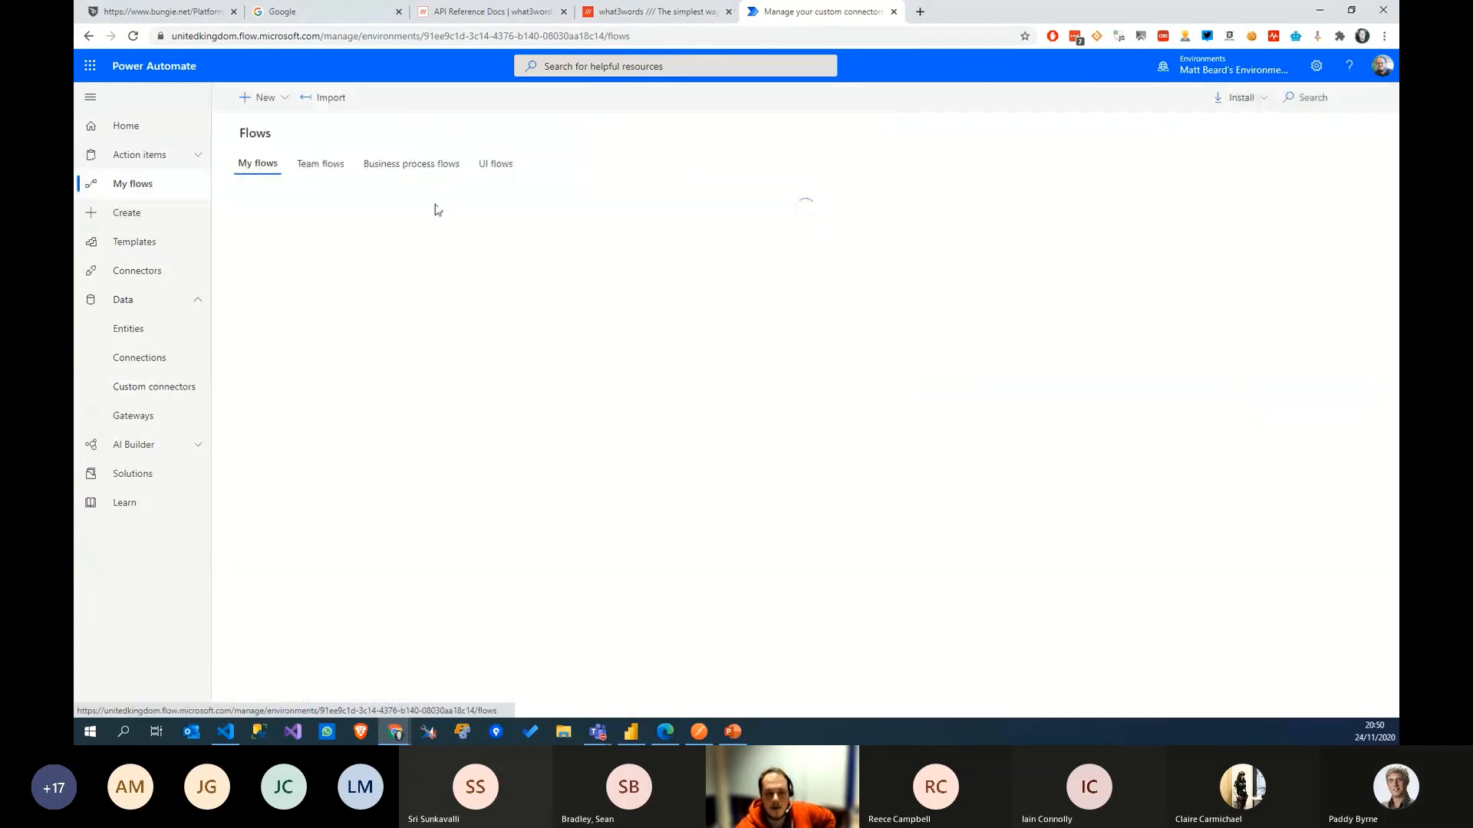
pyautogui.click(273, 103)
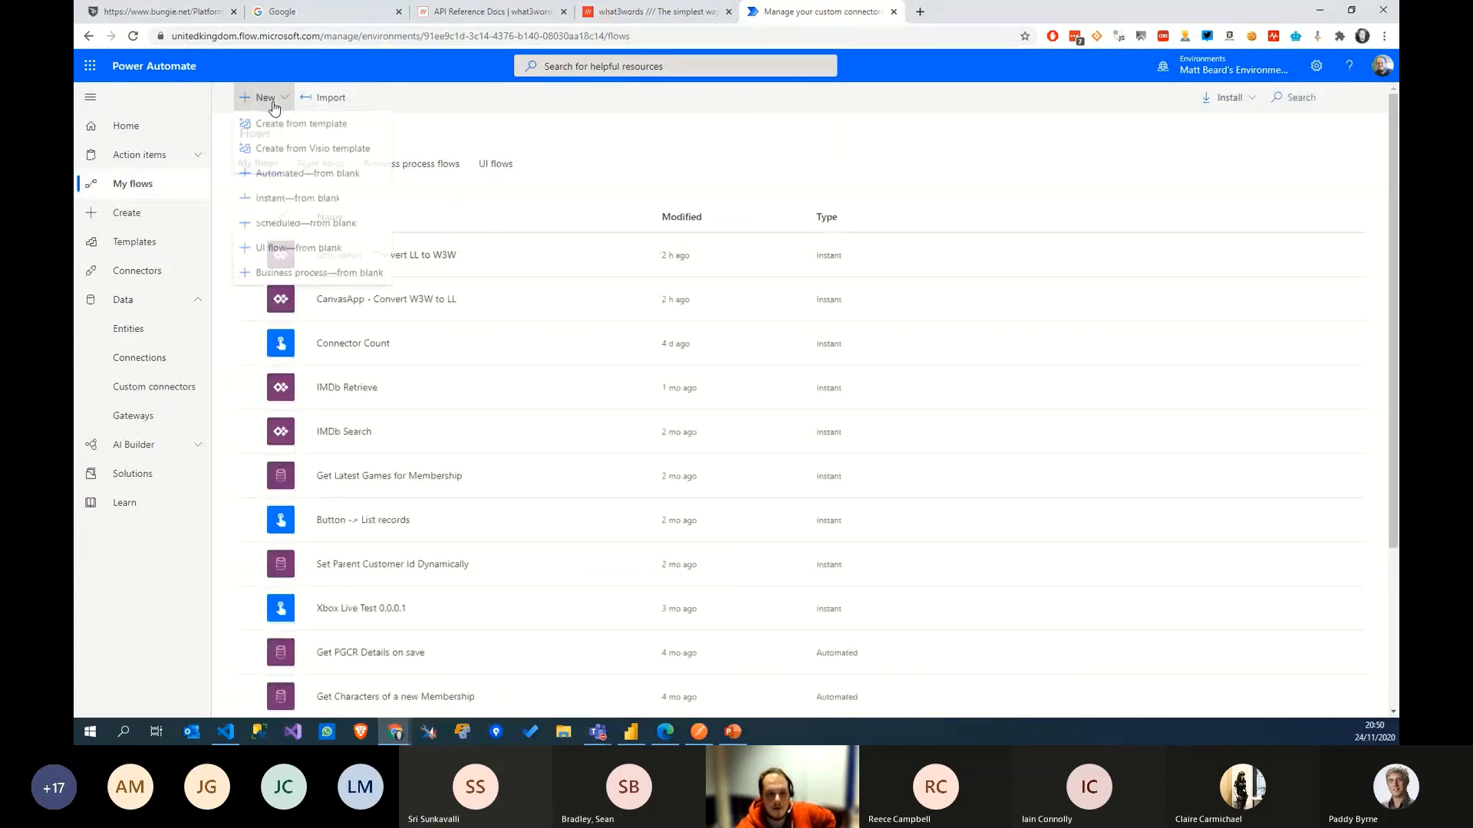
pyautogui.click(301, 198)
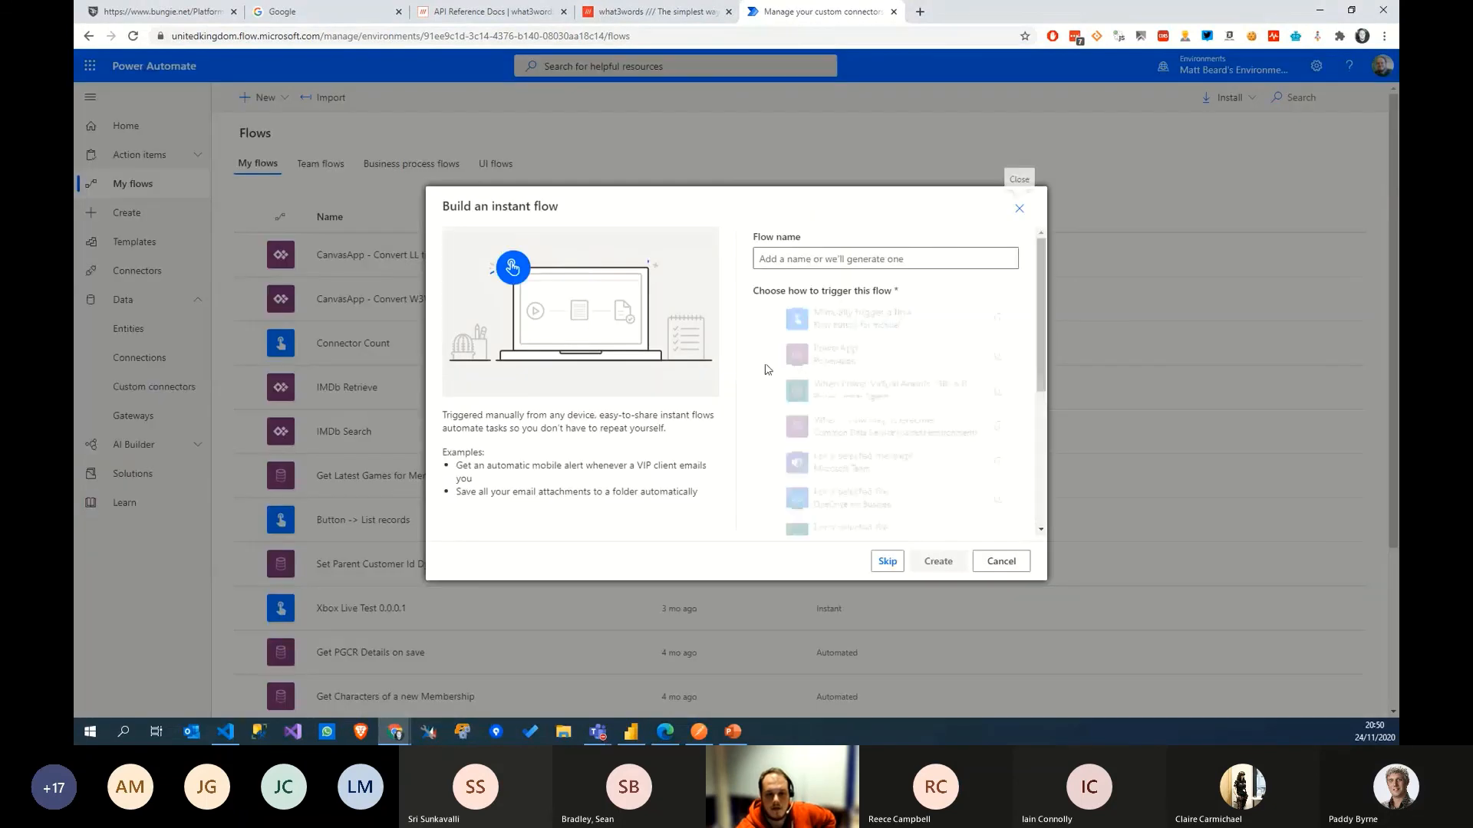
pyautogui.click(836, 354)
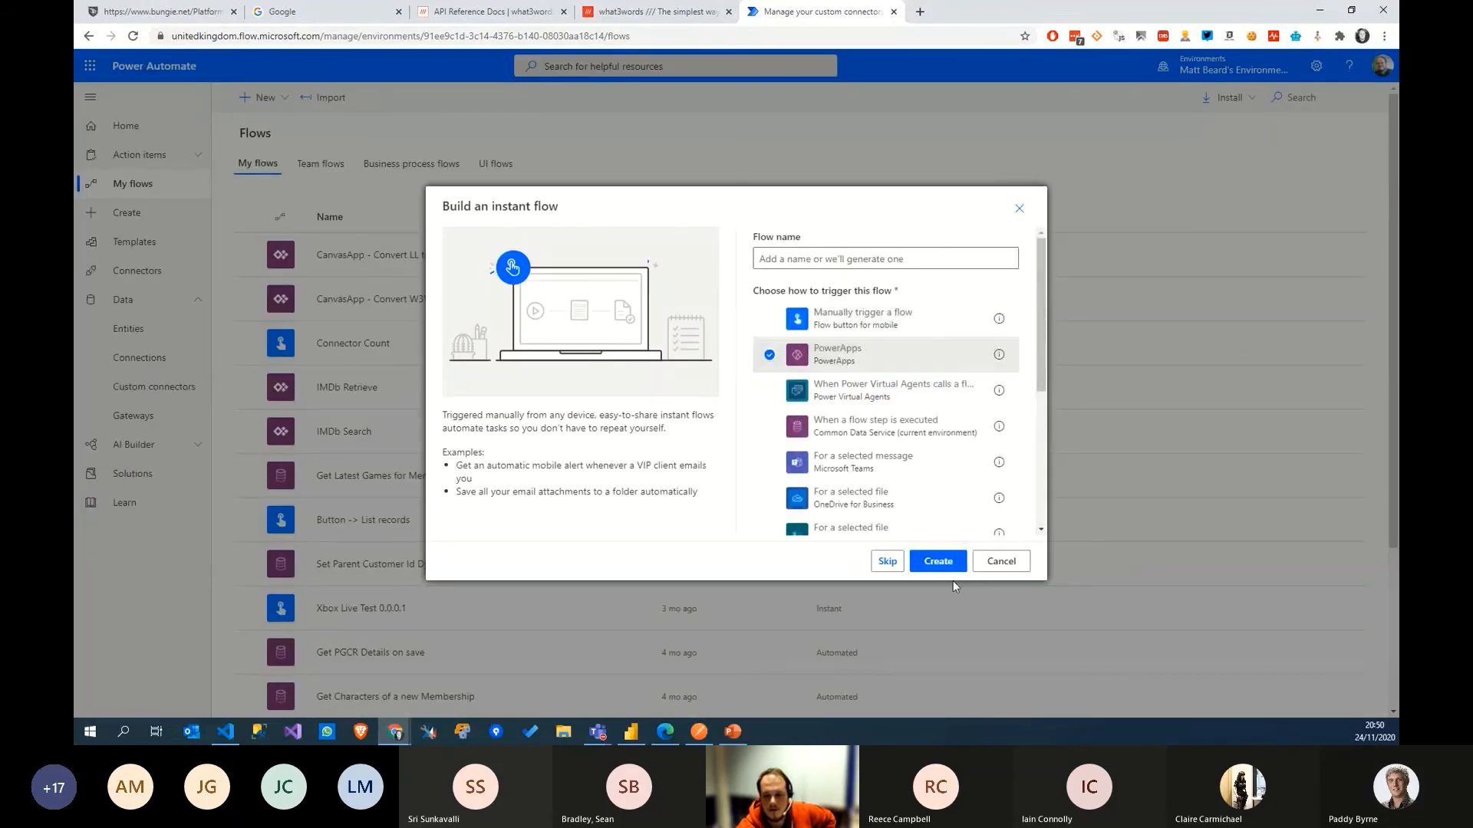
pyautogui.click(940, 564)
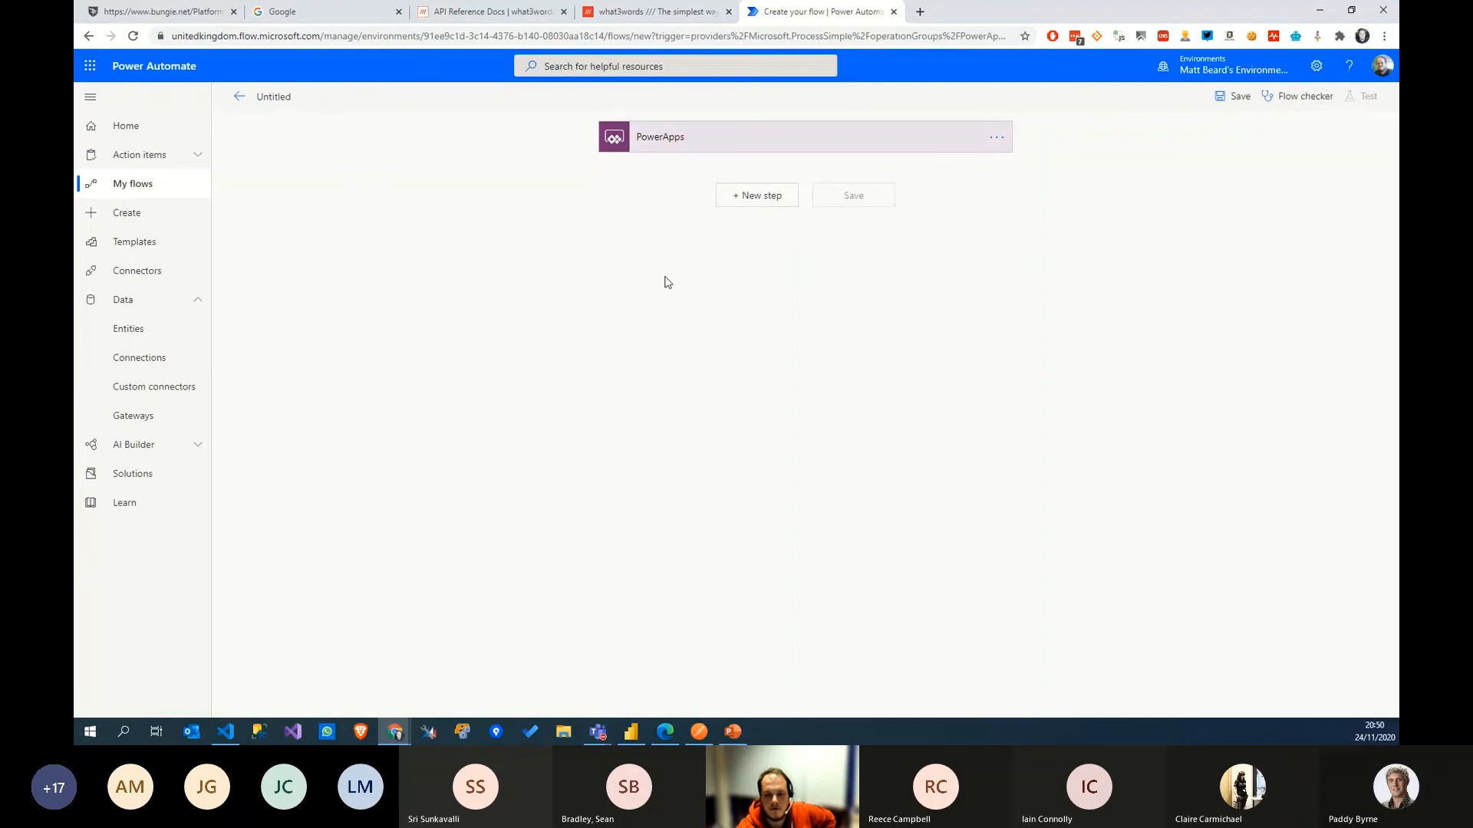
# Step: Add the WordsToCoord action from the What3WordsDemo custom connector and set its words input to Ask in PowerApps
pyautogui.click(730, 146)
pyautogui.click(759, 254)
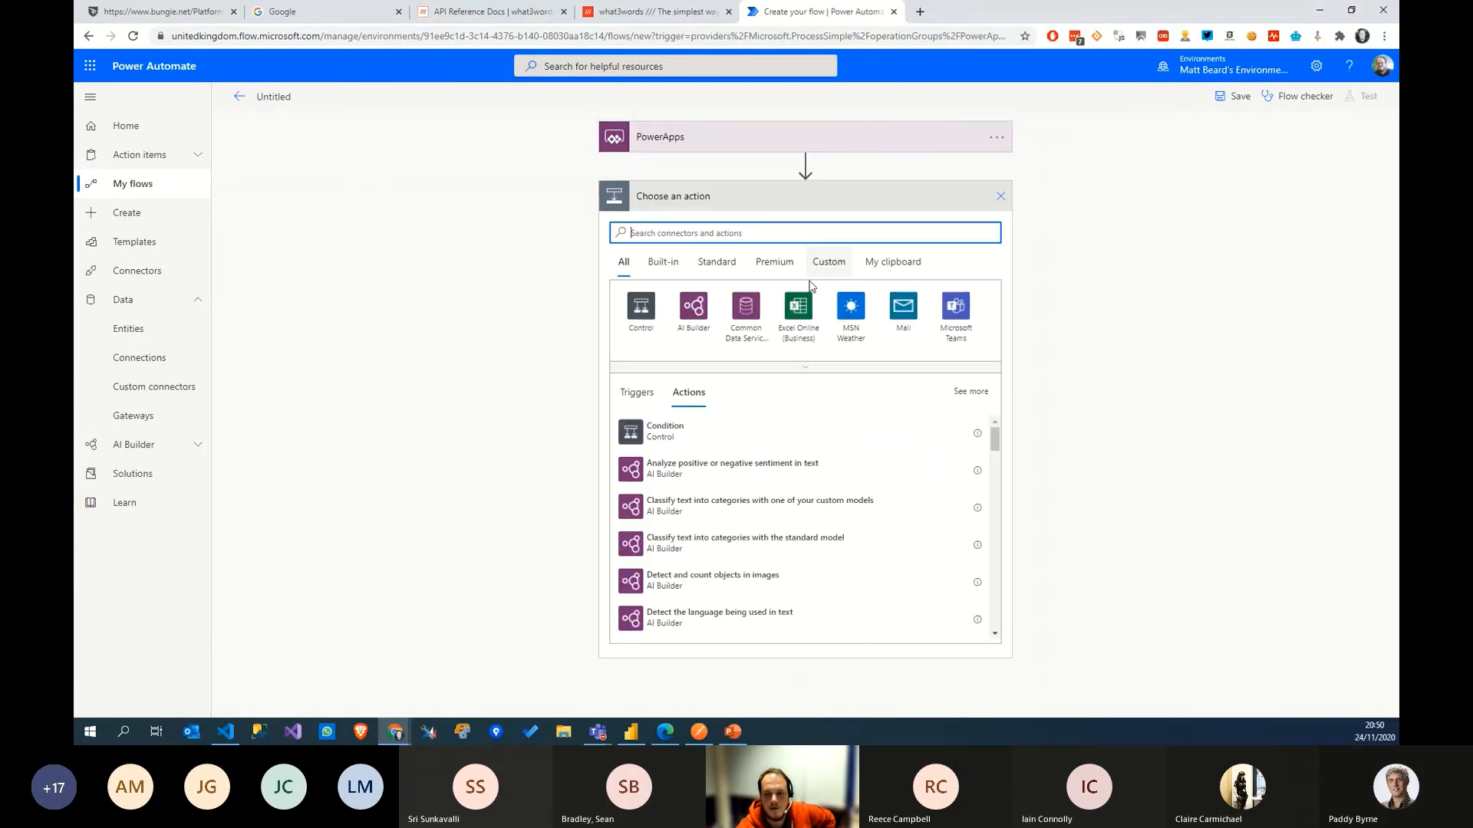
pyautogui.click(829, 261)
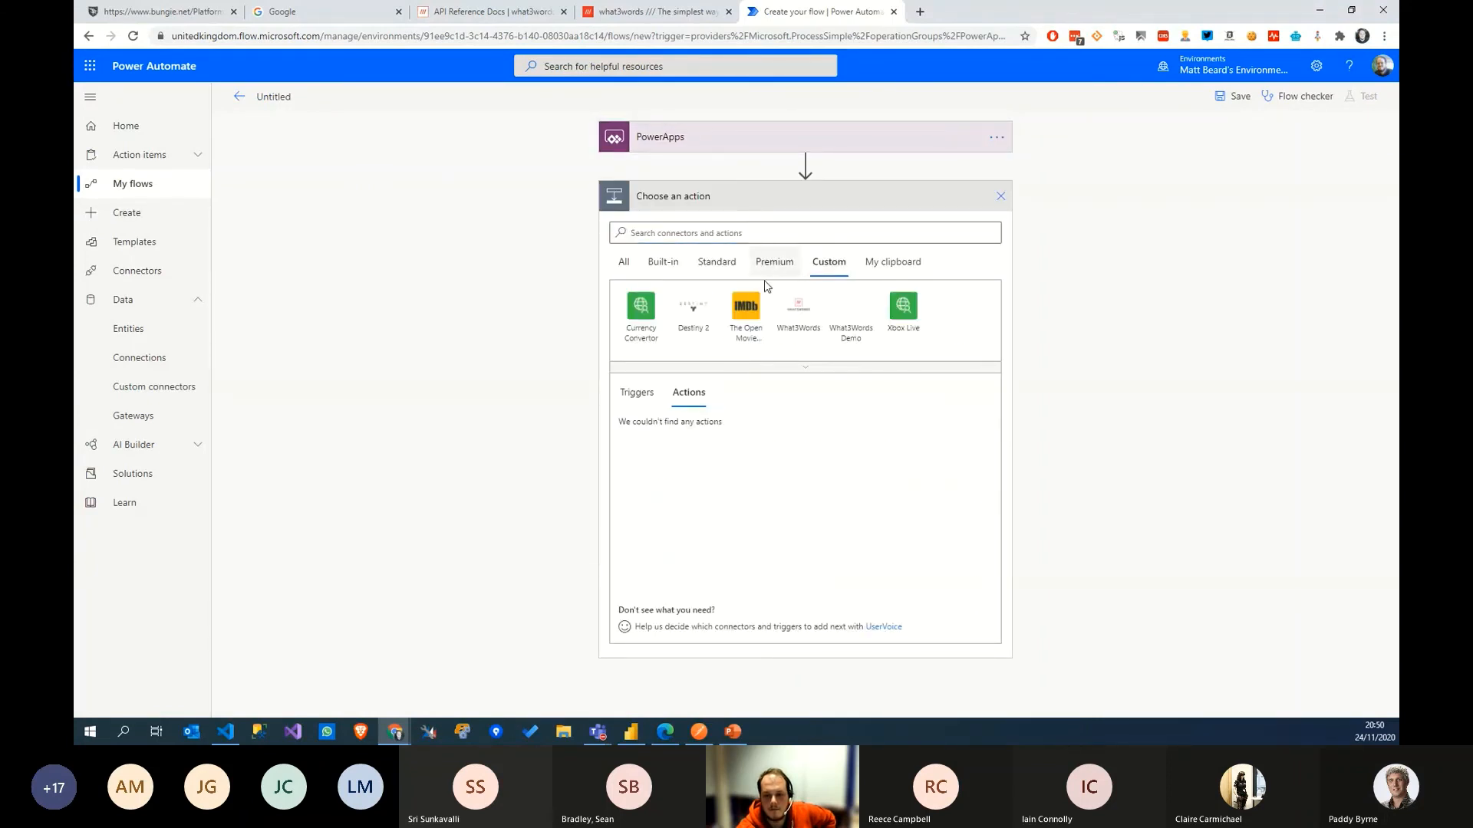
pyautogui.click(861, 316)
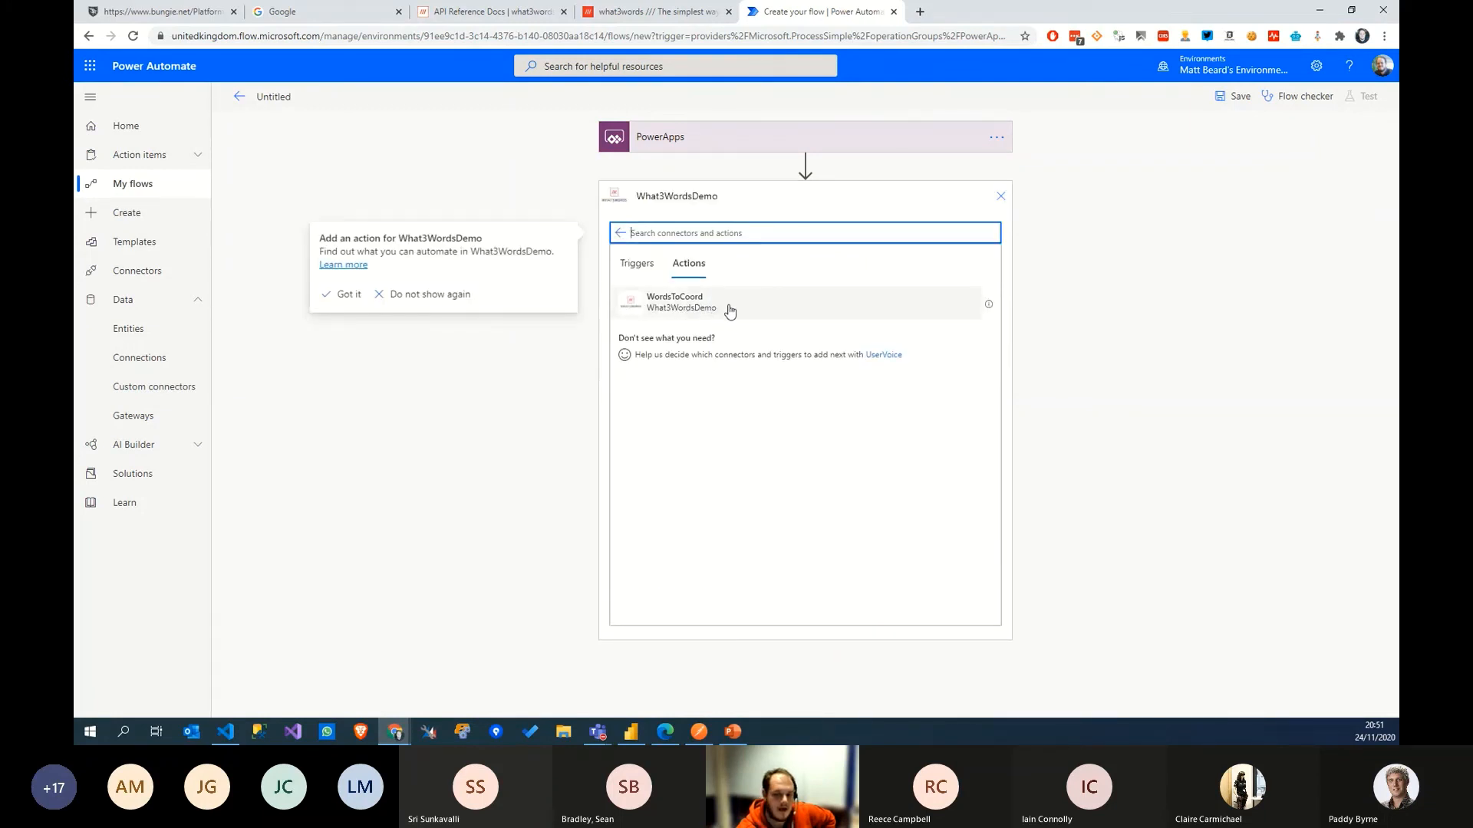
pyautogui.click(725, 314)
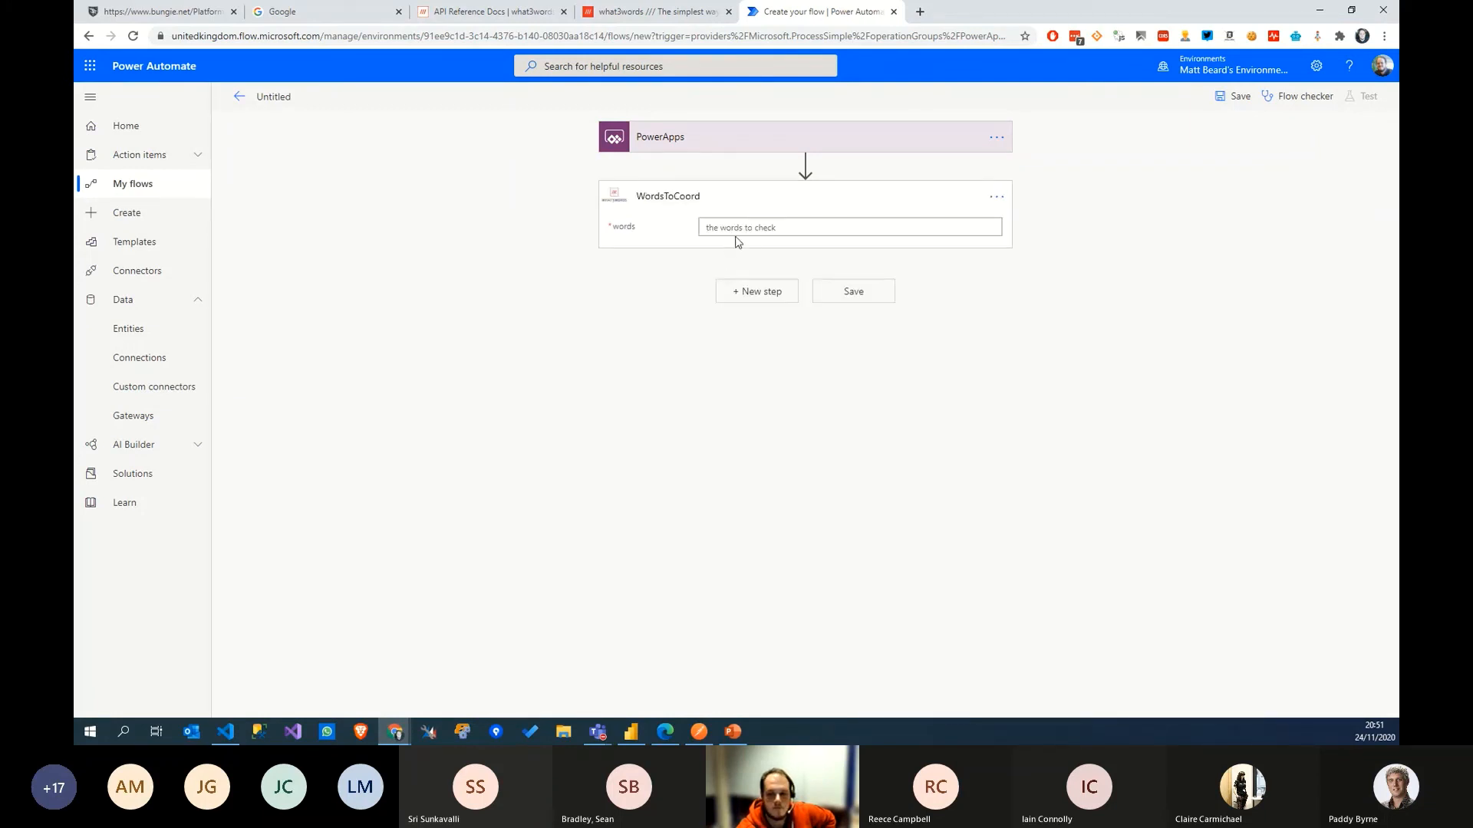
pyautogui.click(748, 231)
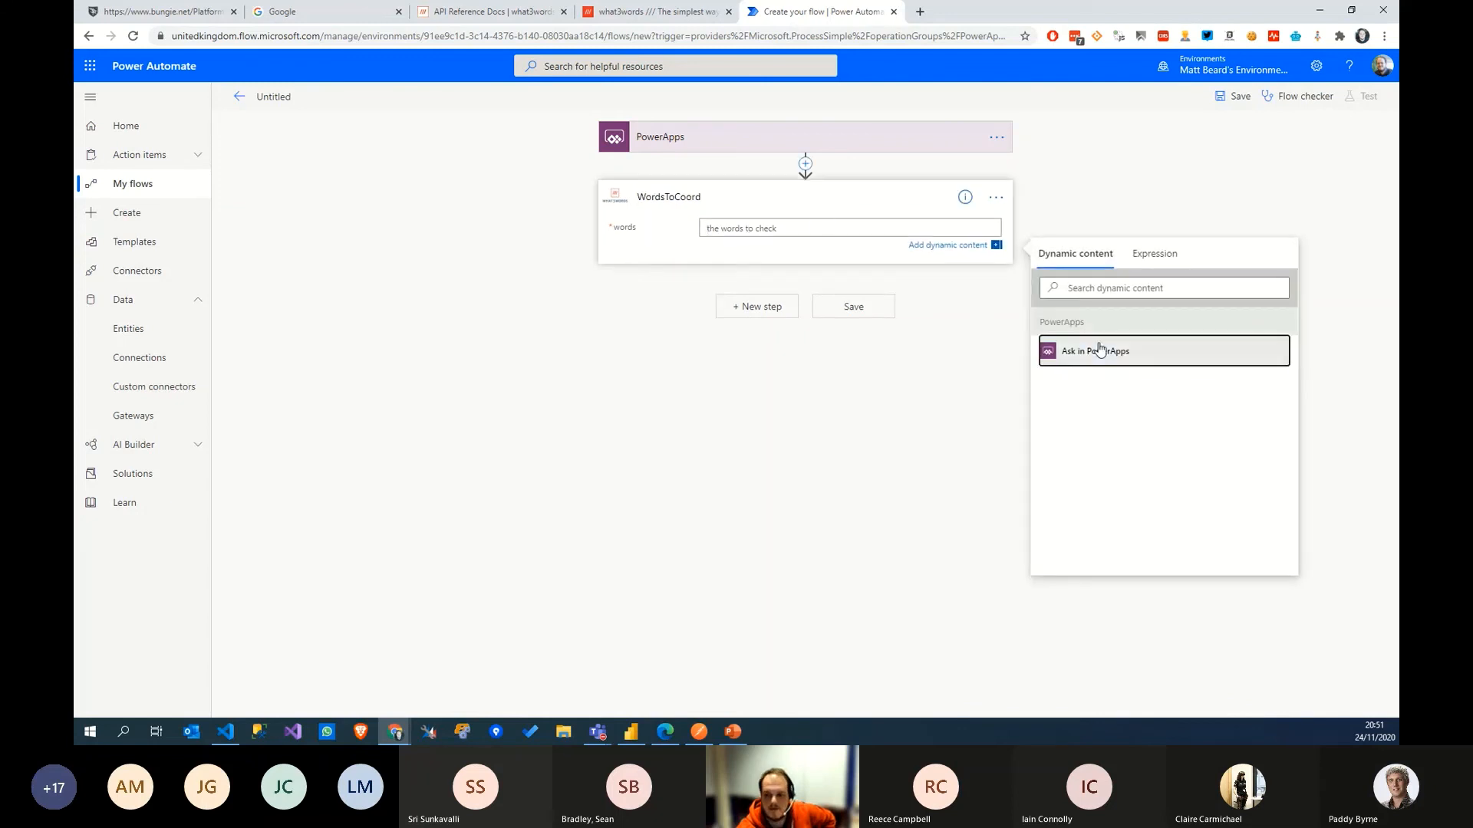
pyautogui.click(1066, 350)
# Step: Search the actions for powerapps and add Respond to a PowerApp or flow after WordsToCoord
pyautogui.click(760, 310)
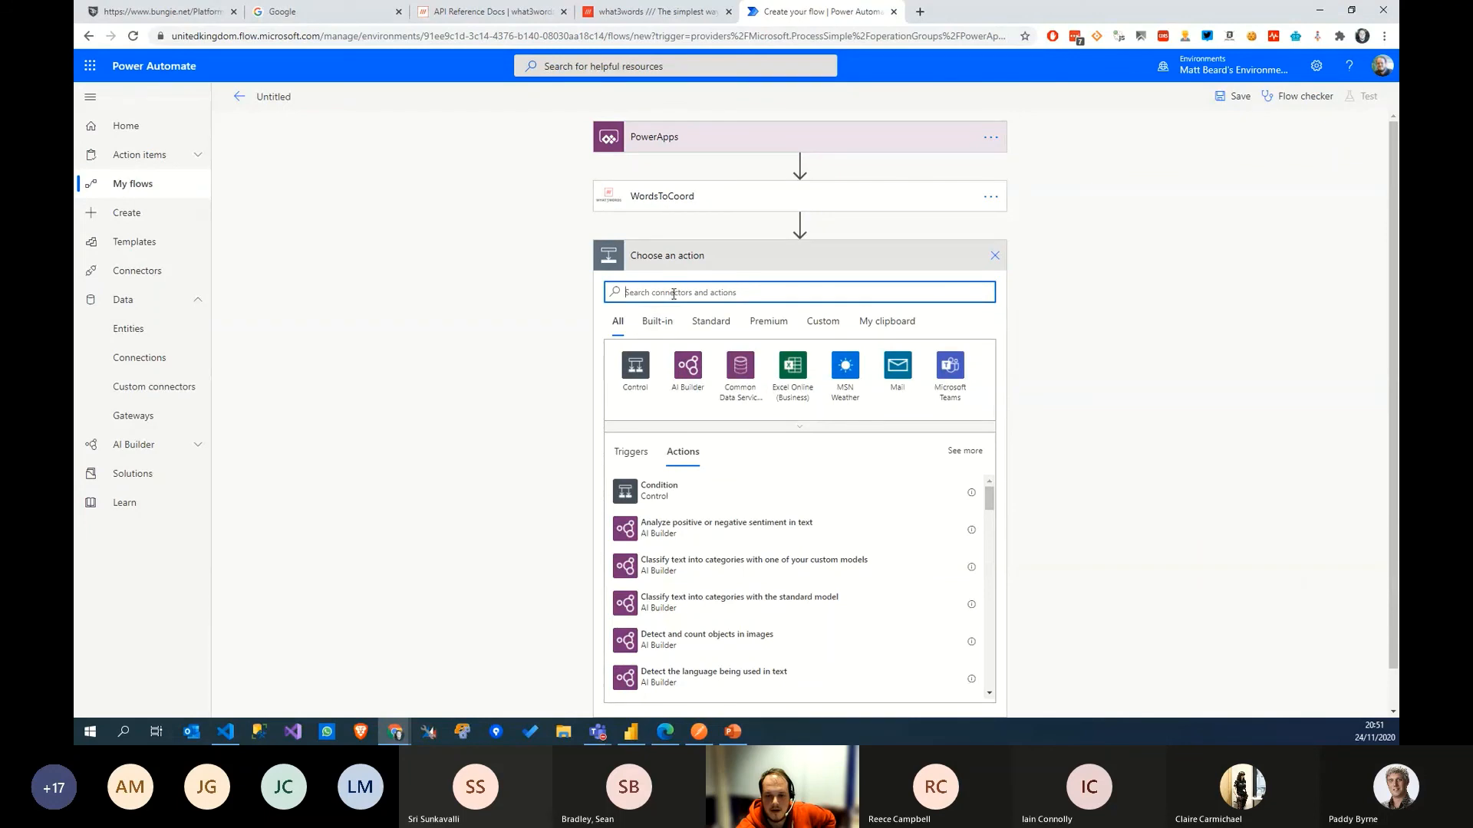
pyautogui.write('power')
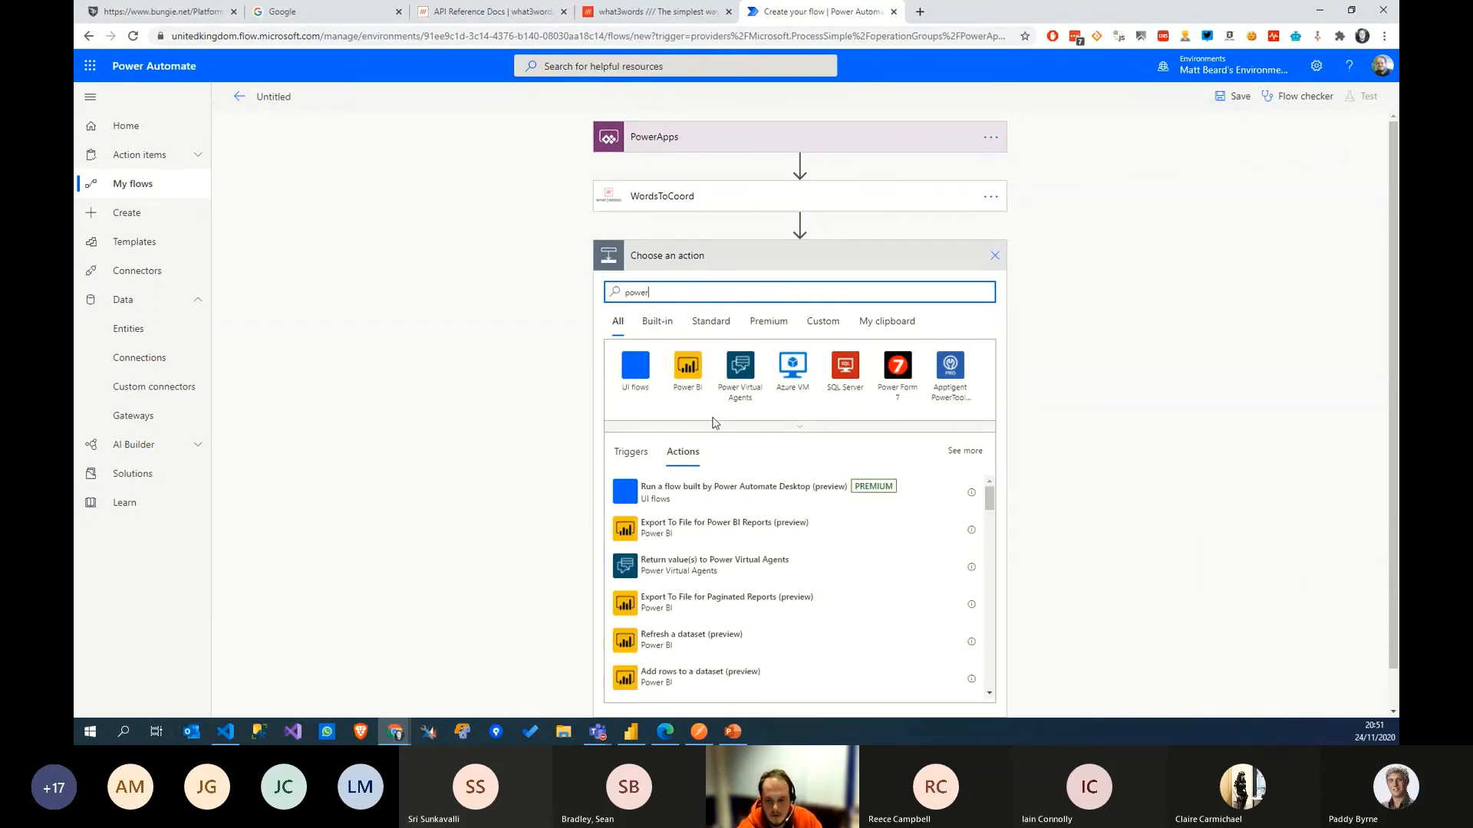
pyautogui.write('apps')
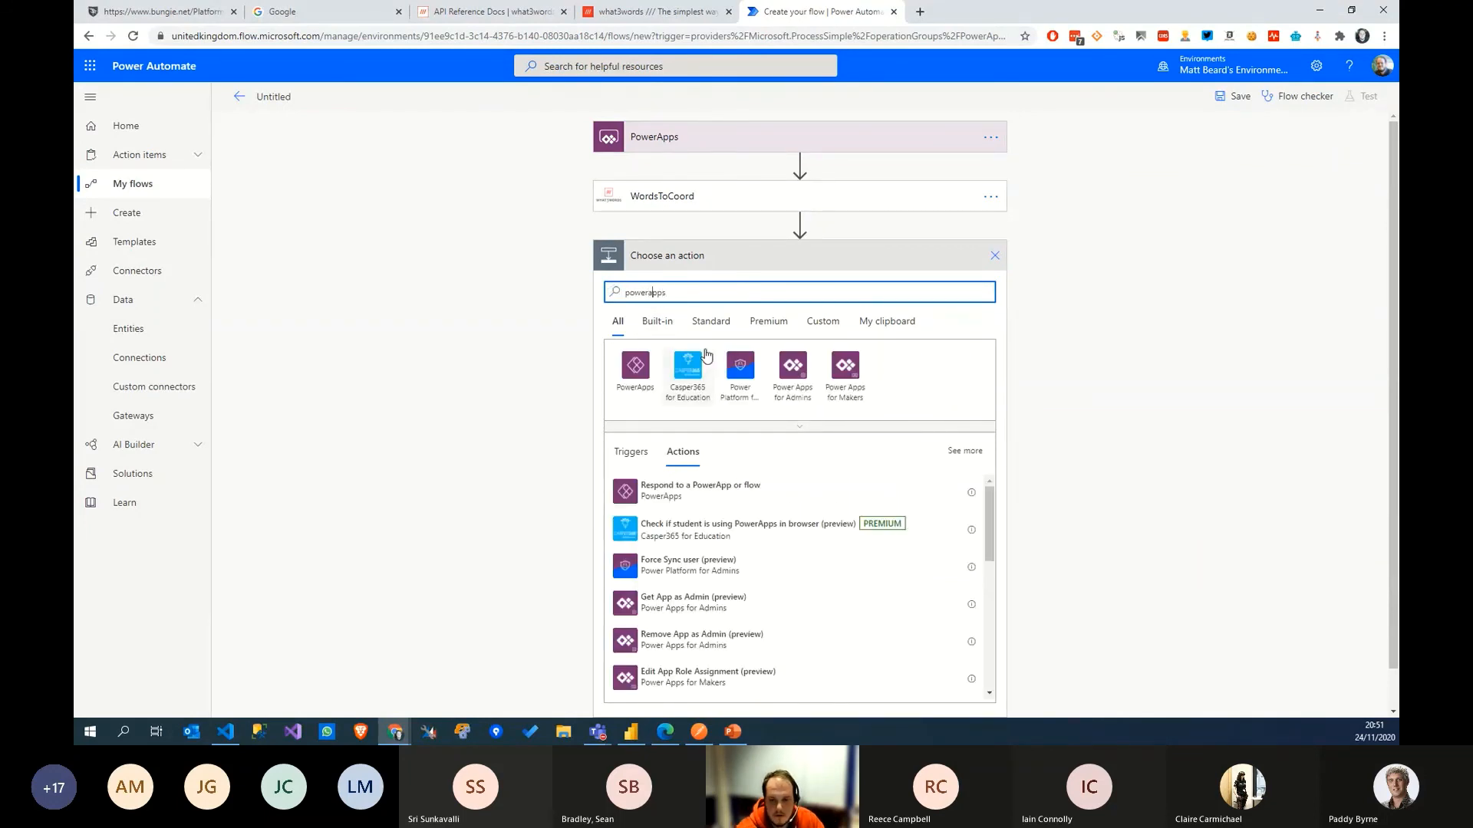
pyautogui.click(775, 491)
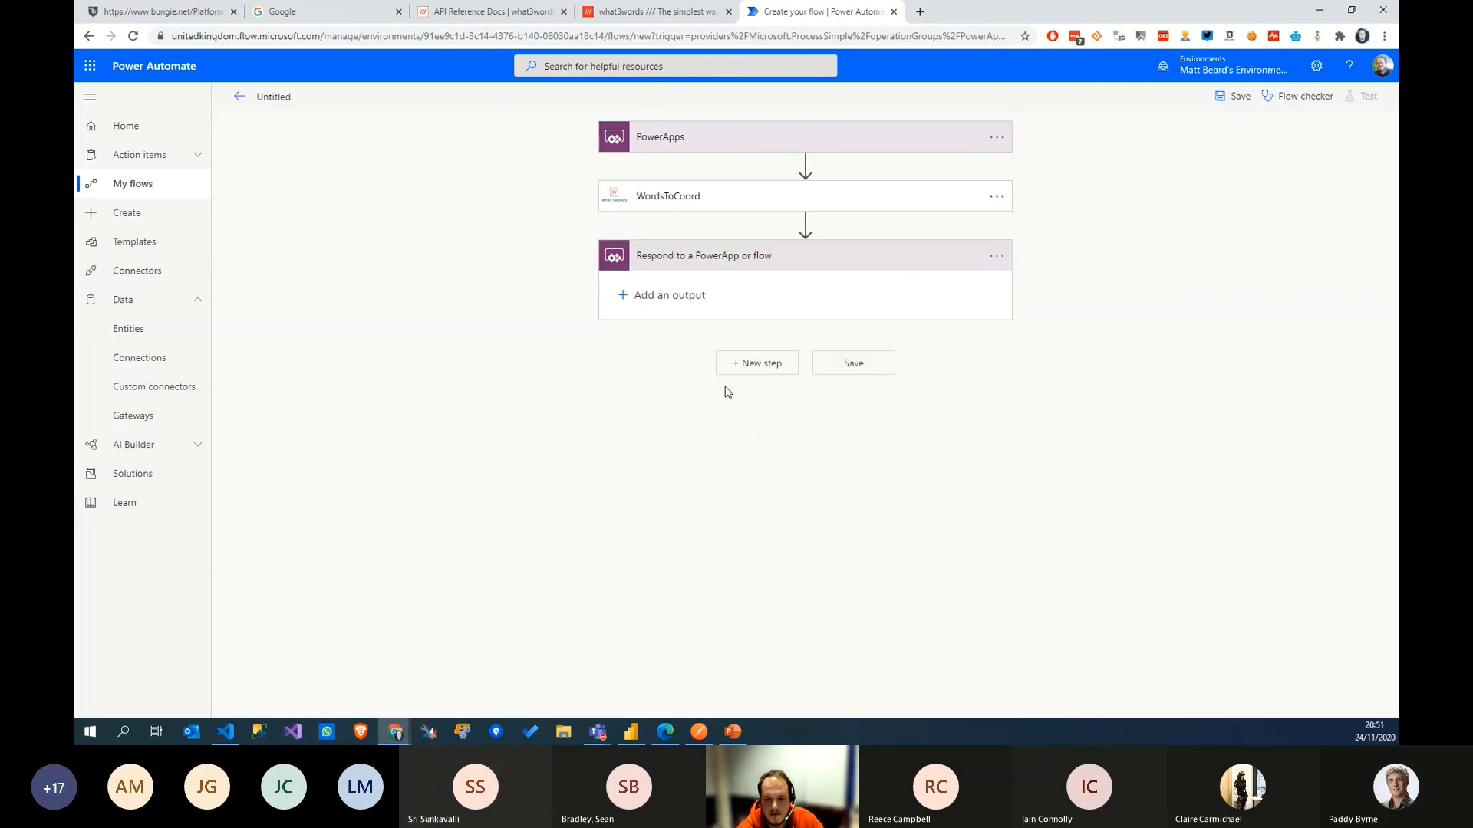
# Step: Add two number outputs titled Lat and Long to the Respond to a PowerApp or flow action
pyautogui.click(662, 296)
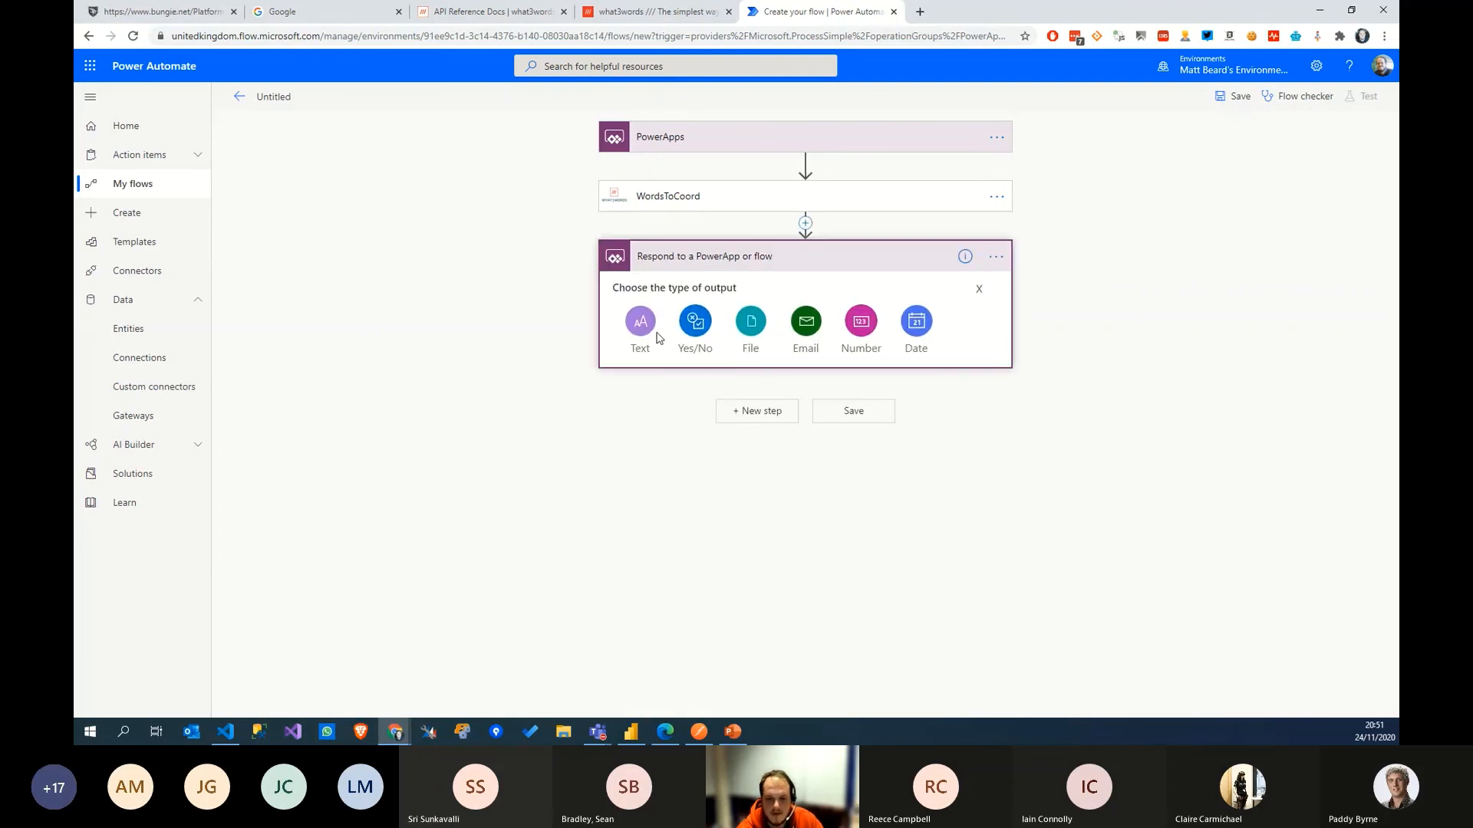
pyautogui.click(859, 320)
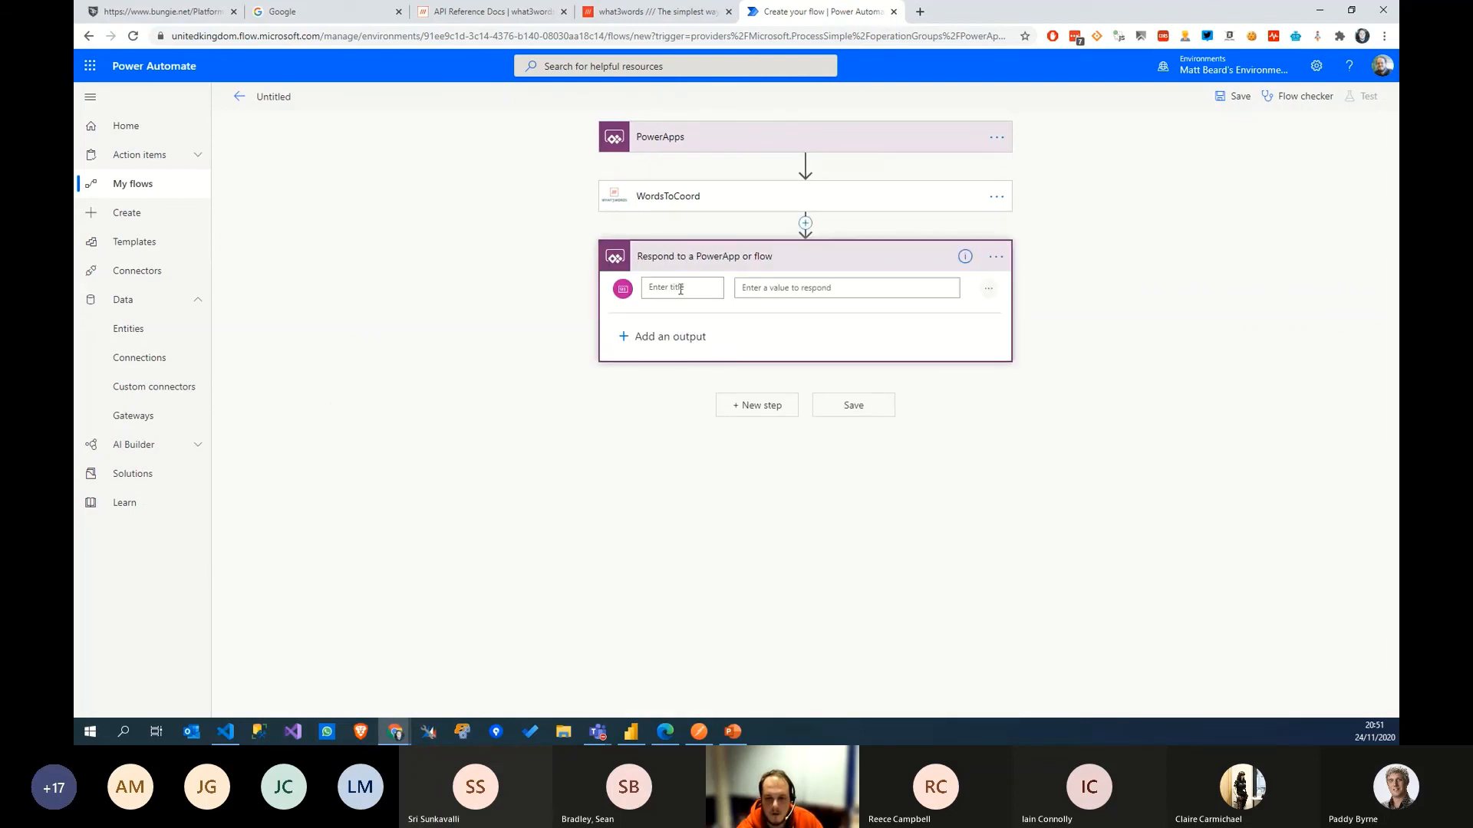
pyautogui.write('Lat')
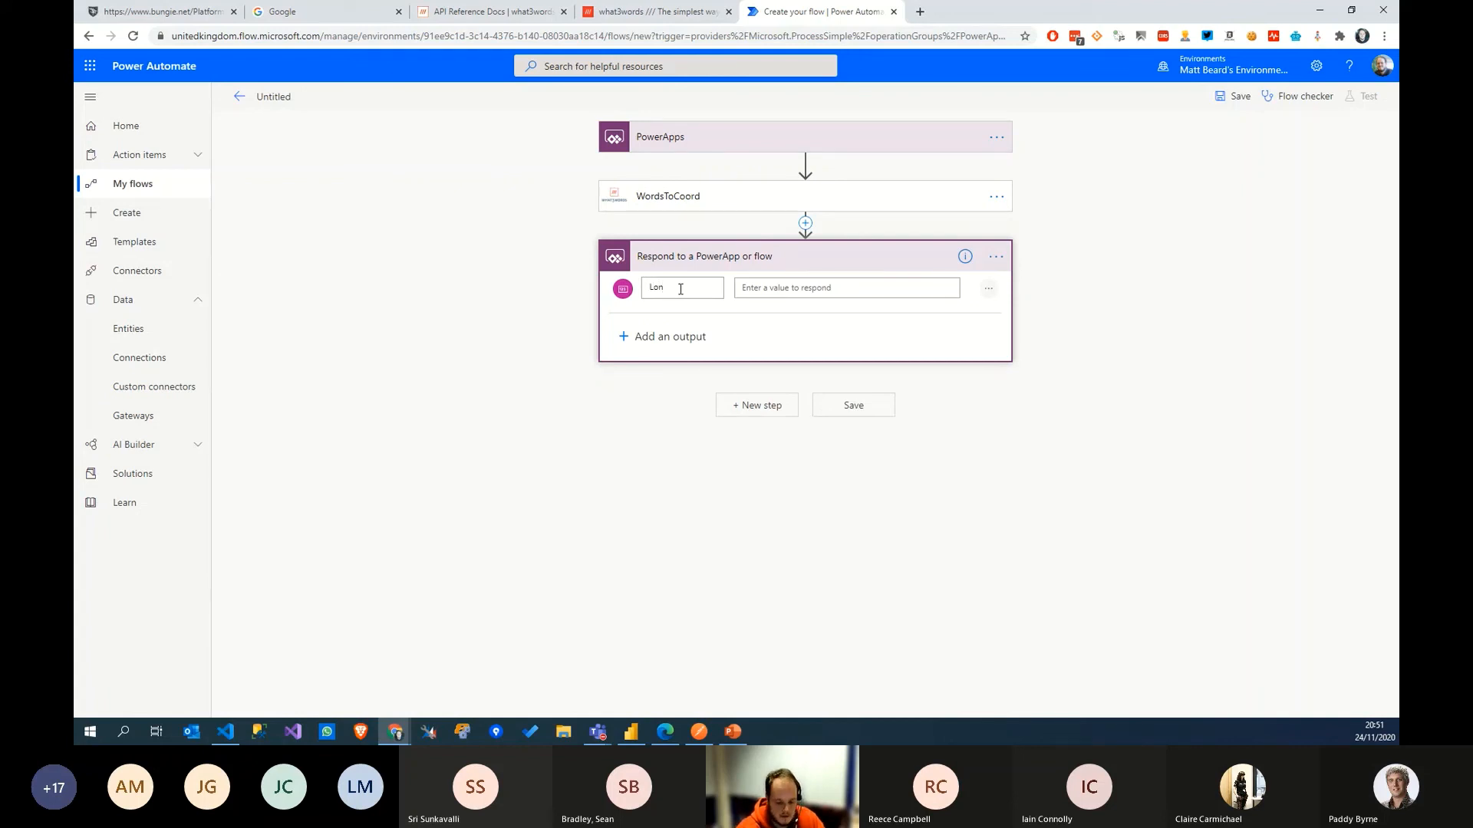
pyautogui.click(681, 332)
pyautogui.click(861, 362)
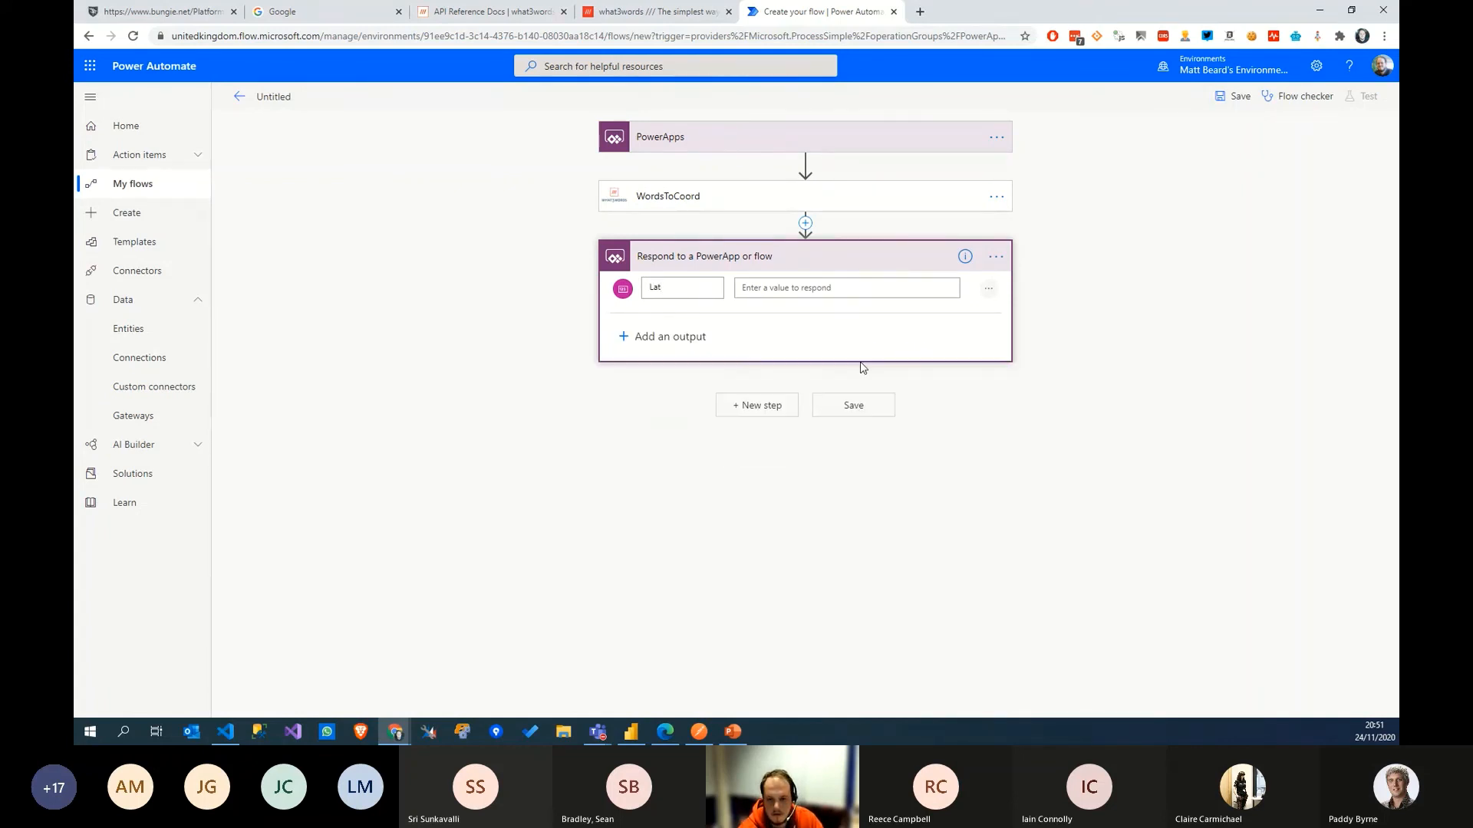
pyautogui.write('Long')
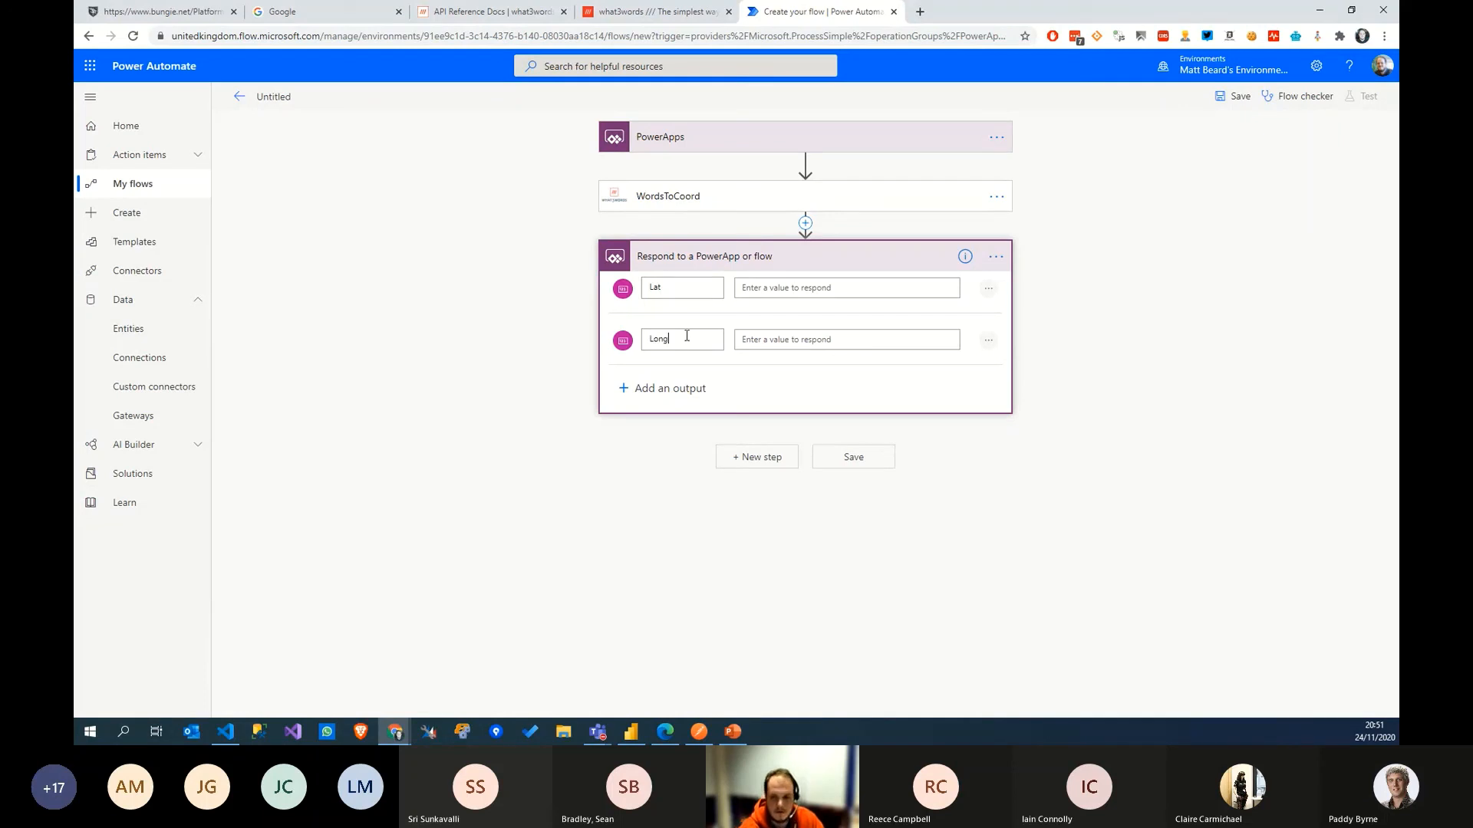
# Step: Set the Lat output's value to the Latitude dynamic content from WordsToCoord
pyautogui.scroll(-5, 1085, 521)
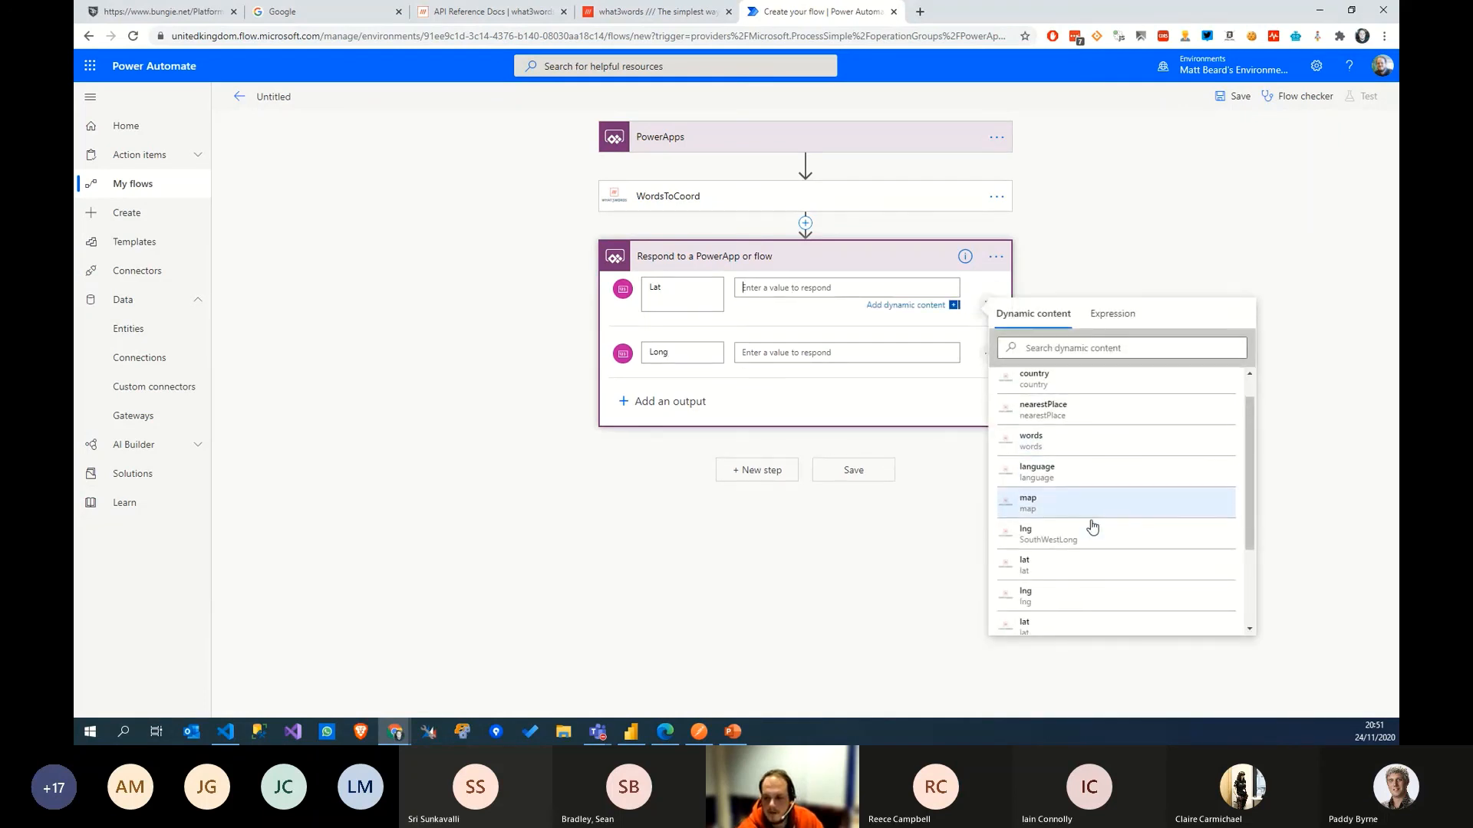
pyautogui.scroll(2, 1072, 516)
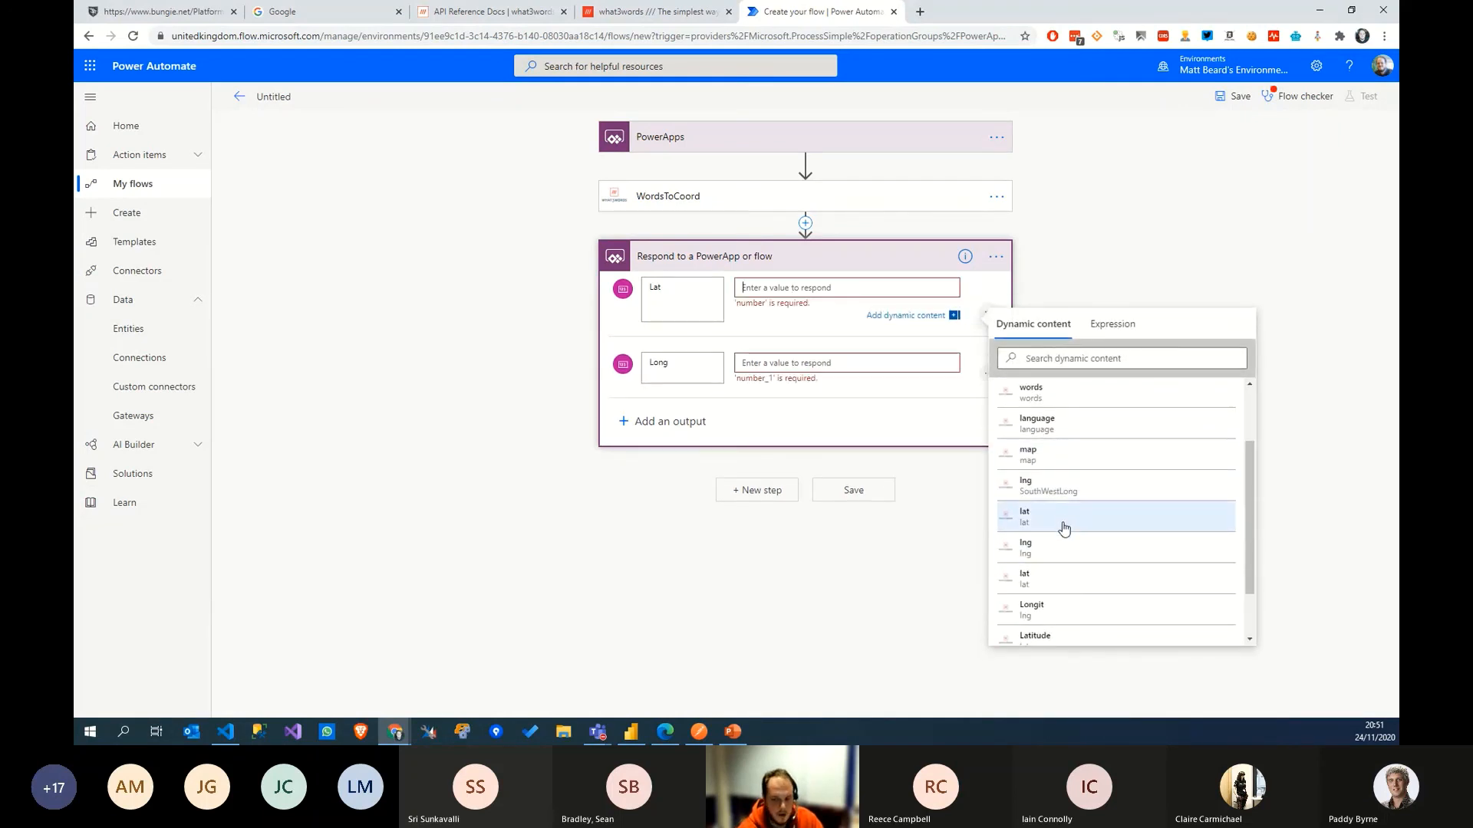
pyautogui.scroll(-2, 1067, 537)
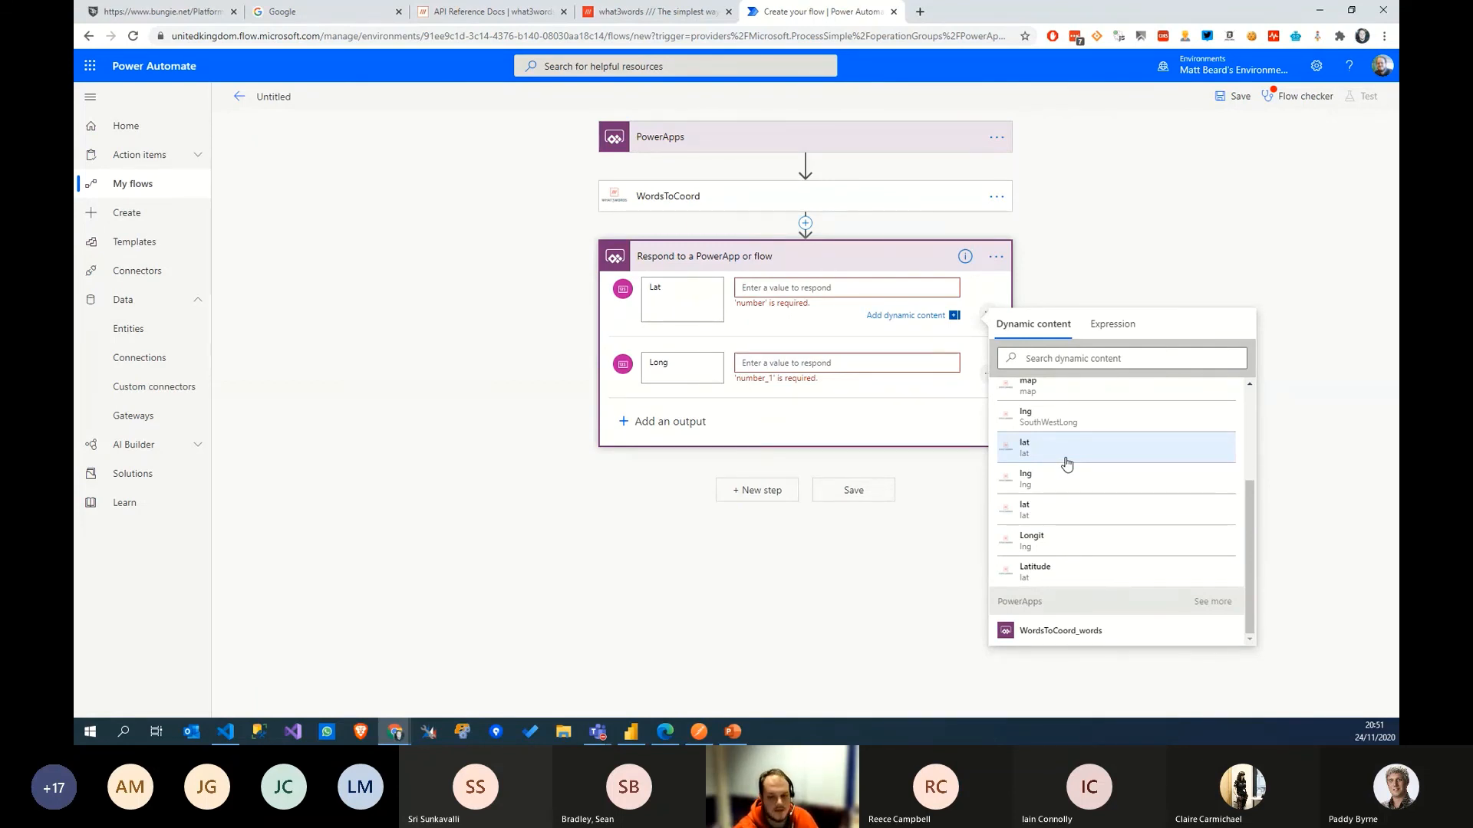
pyautogui.click(1065, 569)
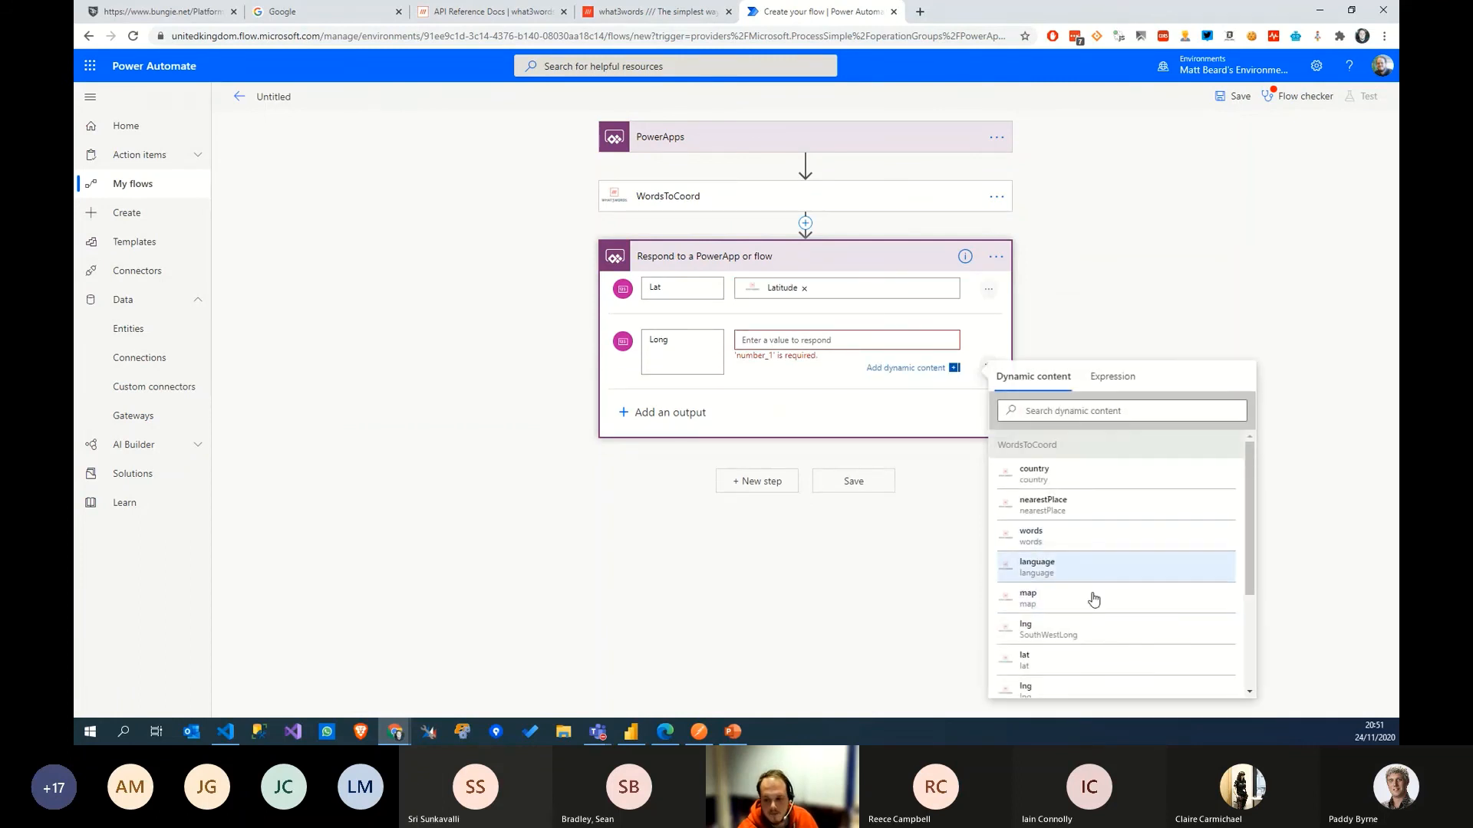
# Step: Set the Long output's value to the Longit dynamic content from WordsToCoord and save the flow
pyautogui.scroll(-3, 1092, 598)
pyautogui.click(1085, 589)
pyautogui.click(485, 440)
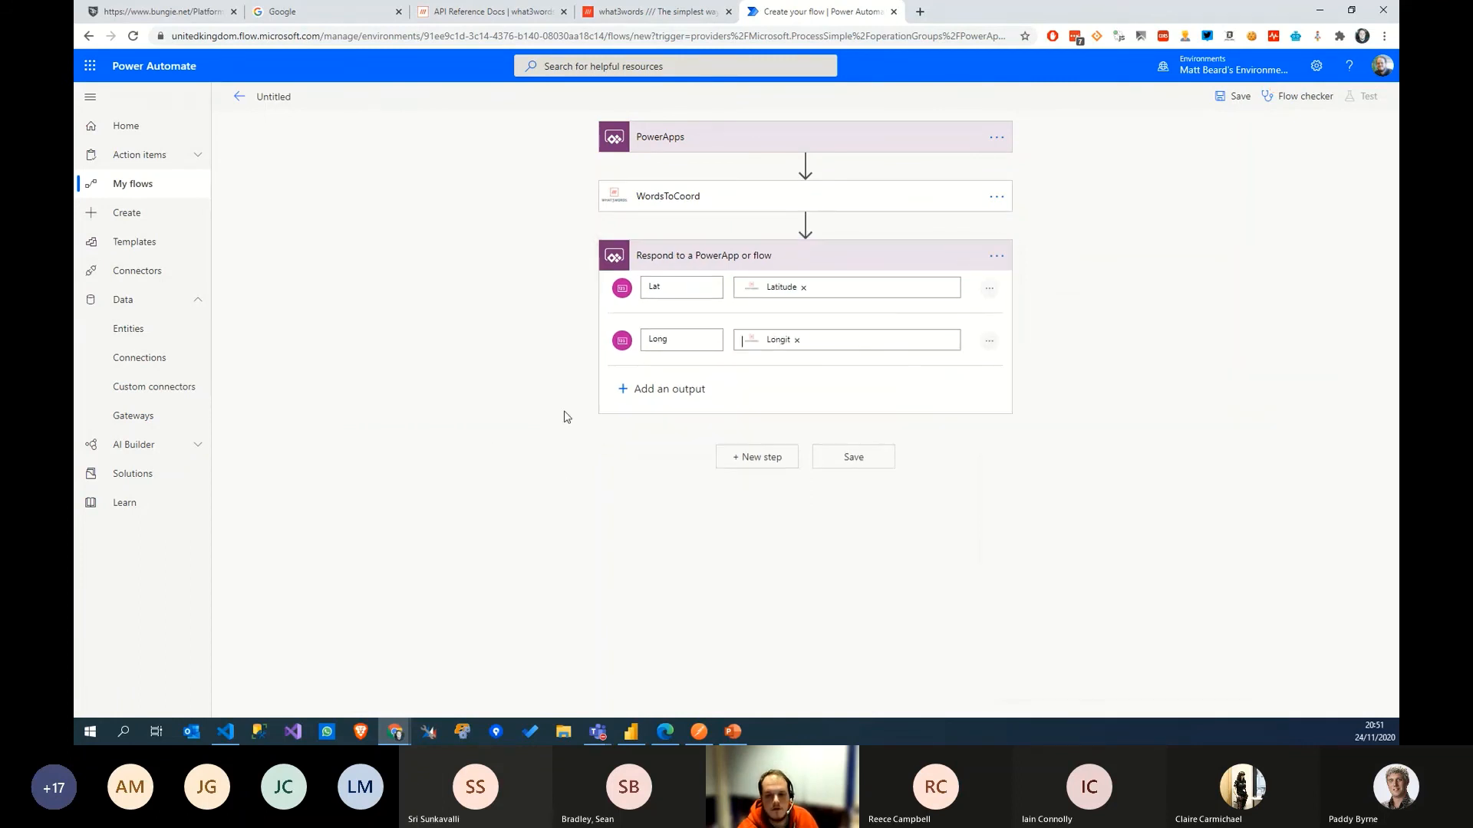
pyautogui.click(891, 461)
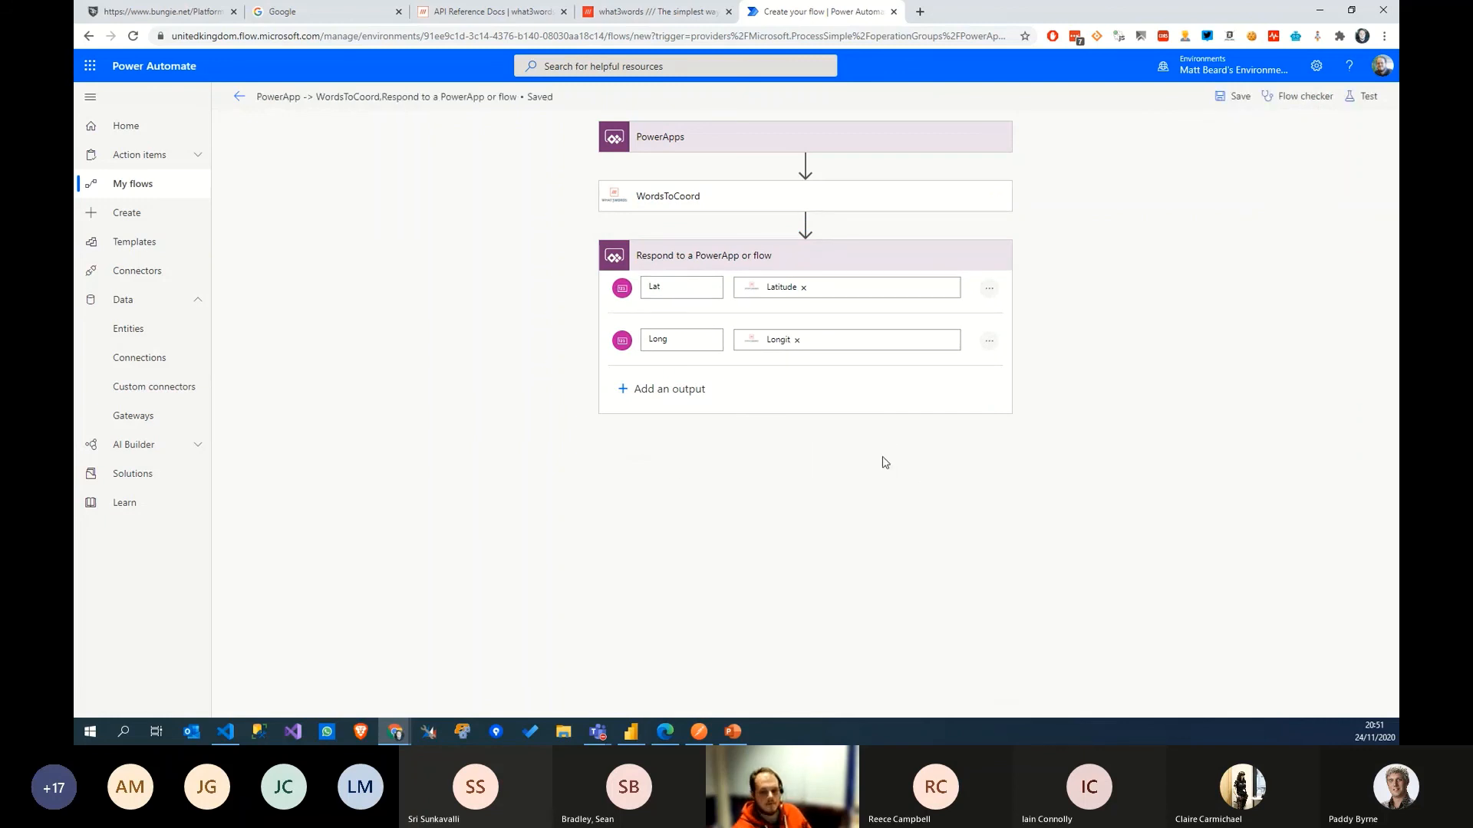
# Step: Leave the flow editor and return to the My flows list, accepting the prompts to leave the page
pyautogui.click(165, 192)
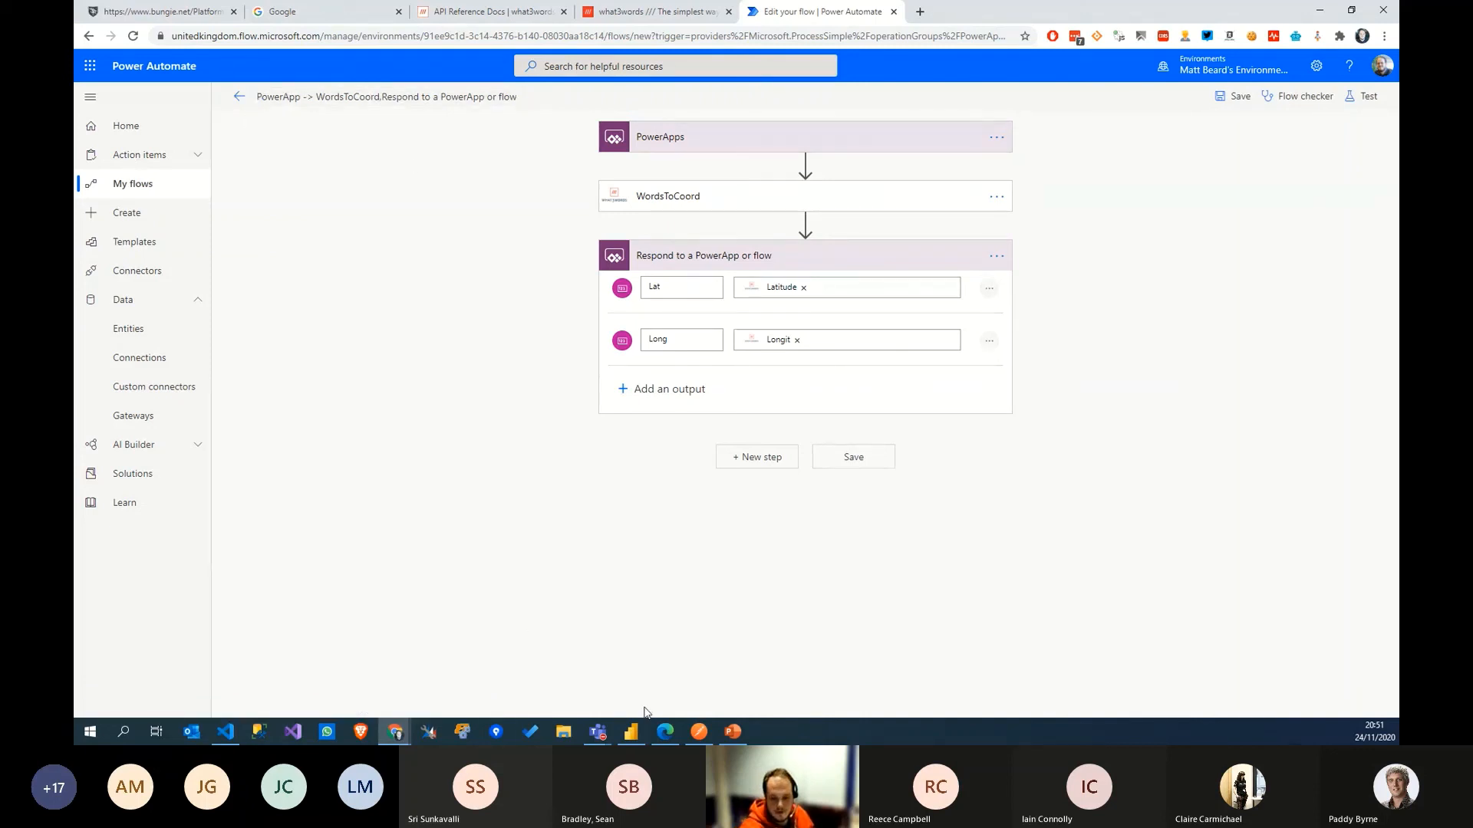
pyautogui.click(154, 186)
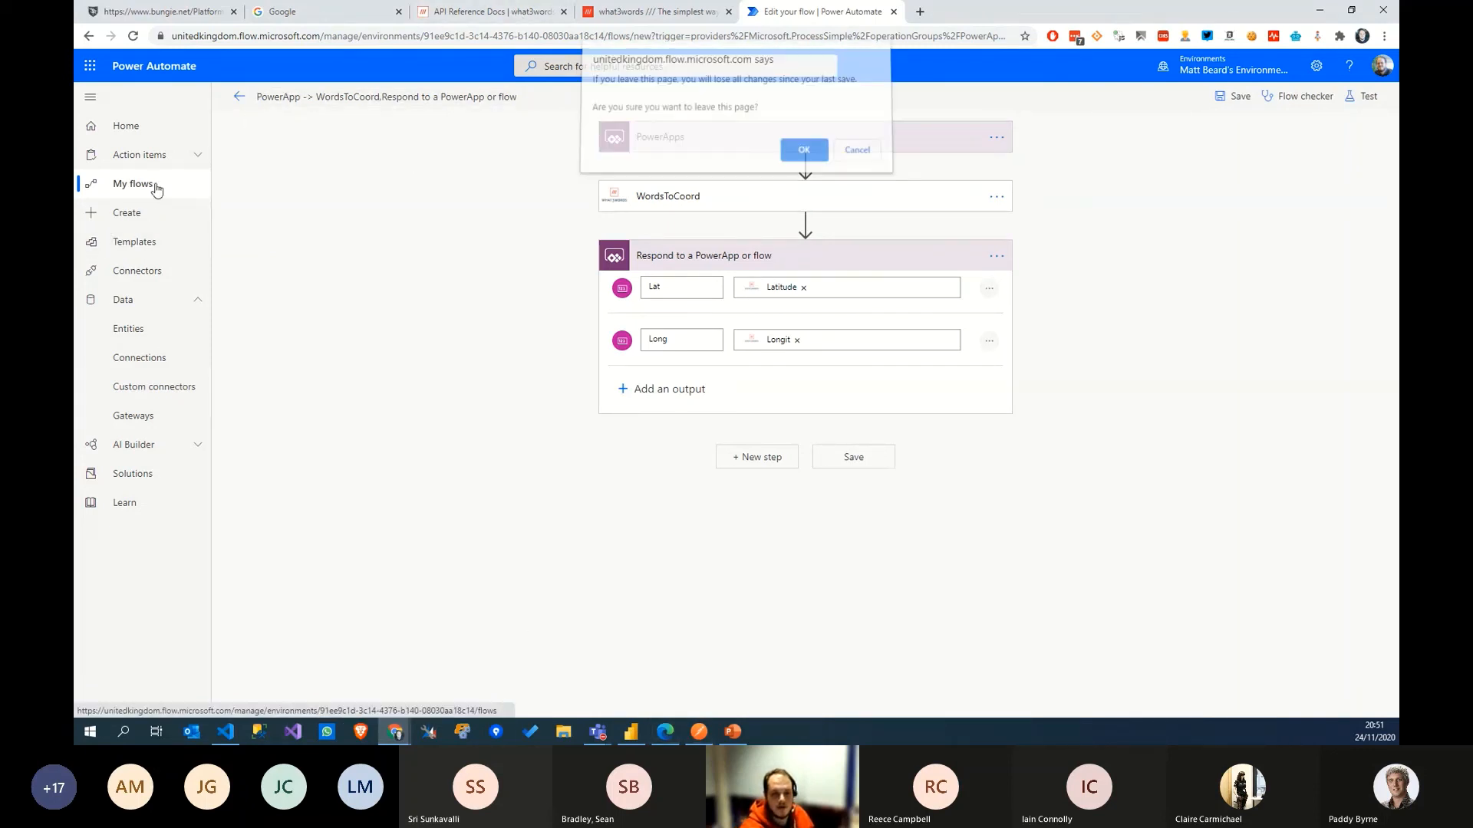
pyautogui.click(805, 157)
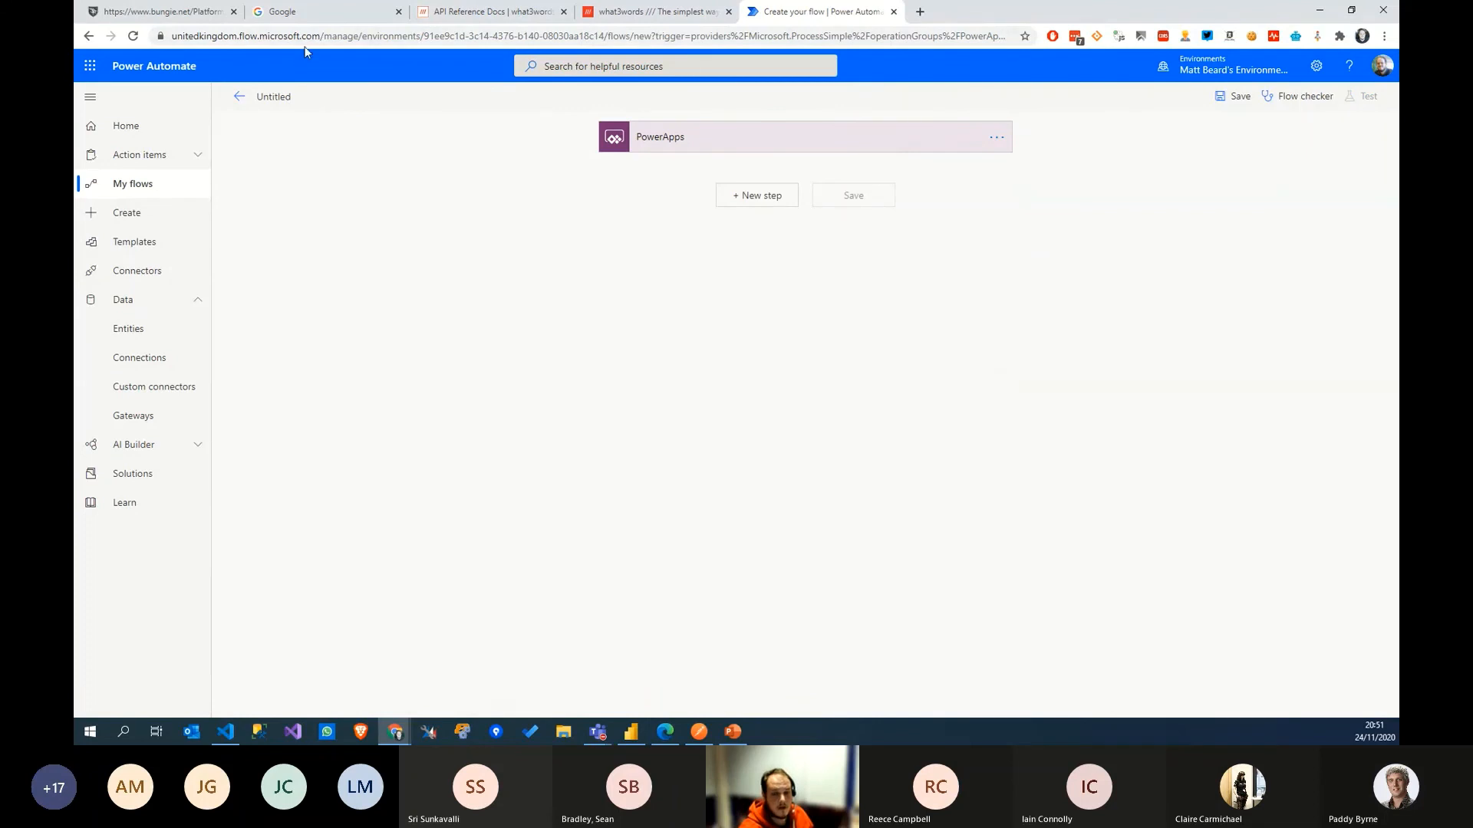
pyautogui.click(239, 97)
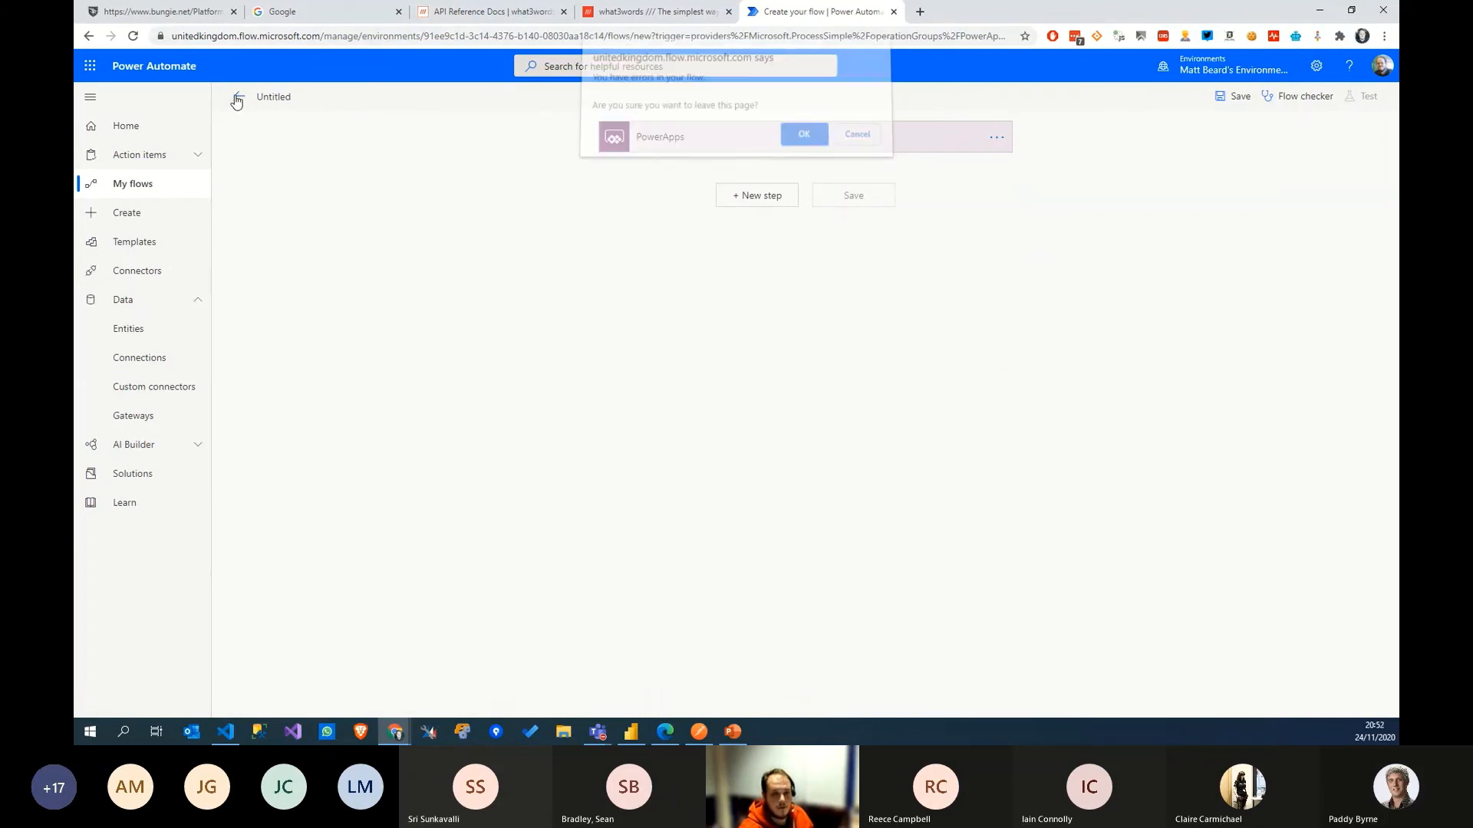
pyautogui.click(802, 140)
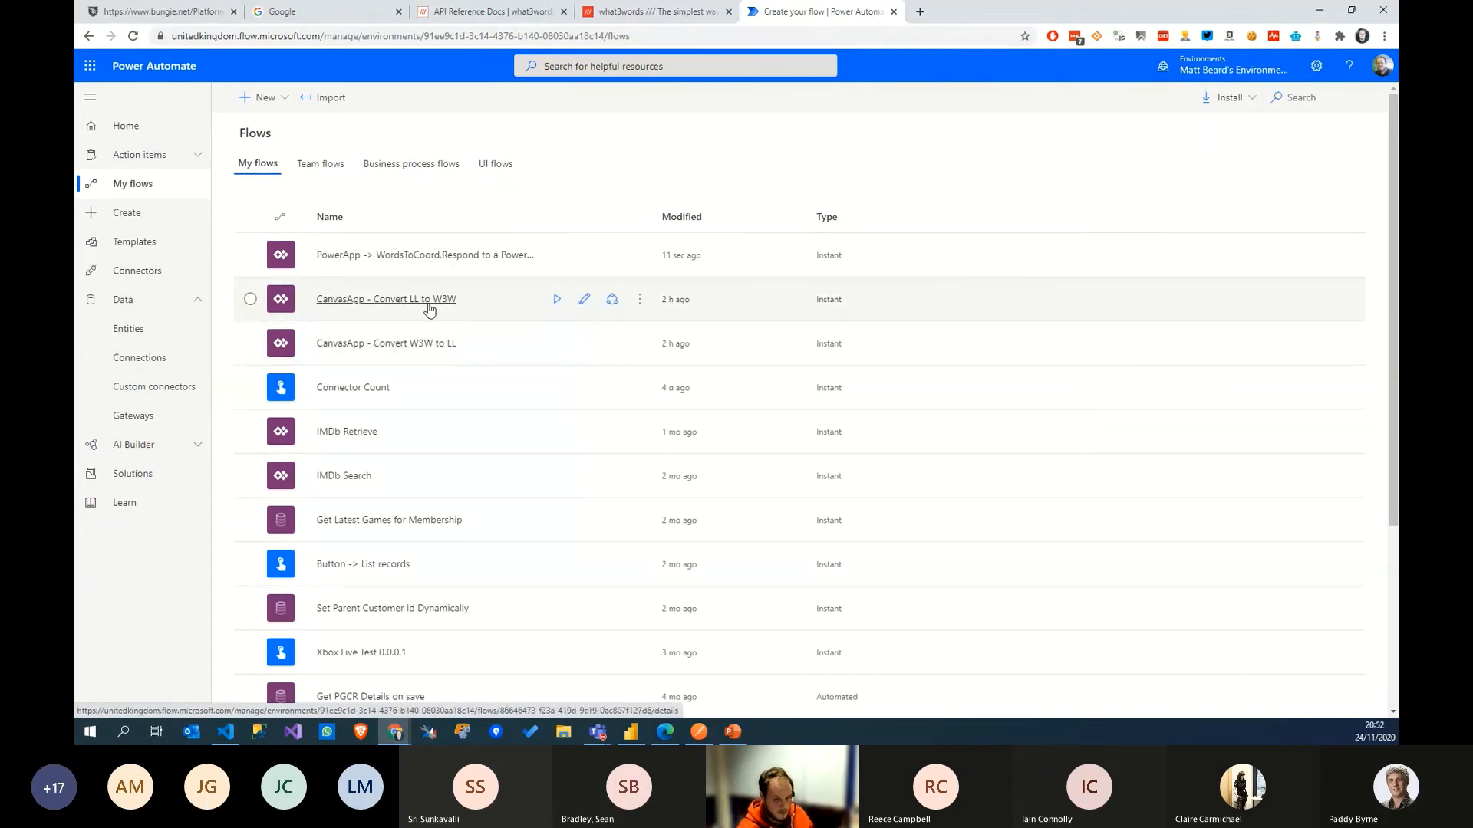
# Step: Open the CanvasApp - Convert LL to W3W flow, examine its trigger, Convert to W3A and Respond to PowerApps actions, and leave without saving
pyautogui.click(640, 299)
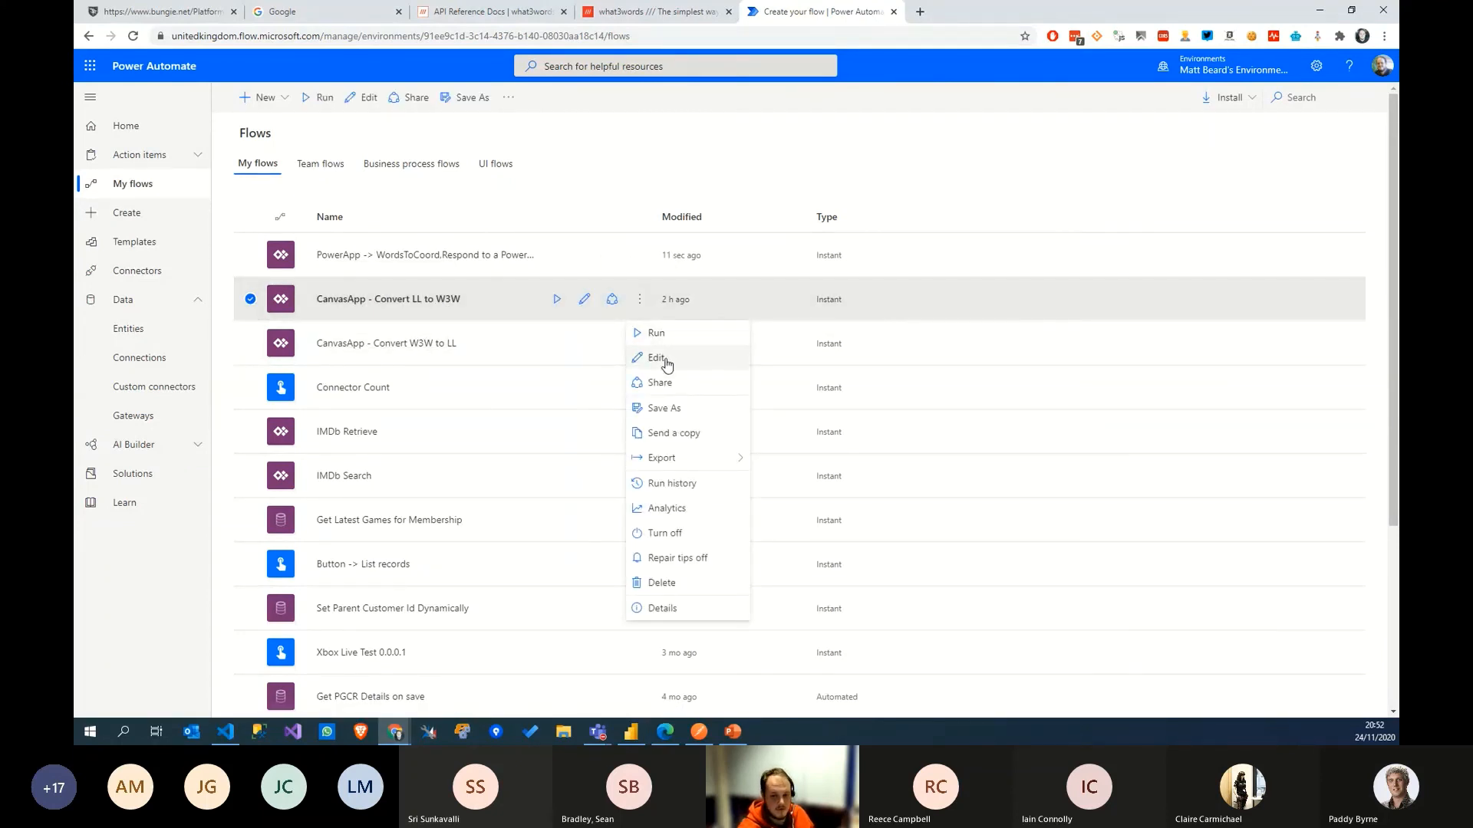
pyautogui.click(657, 358)
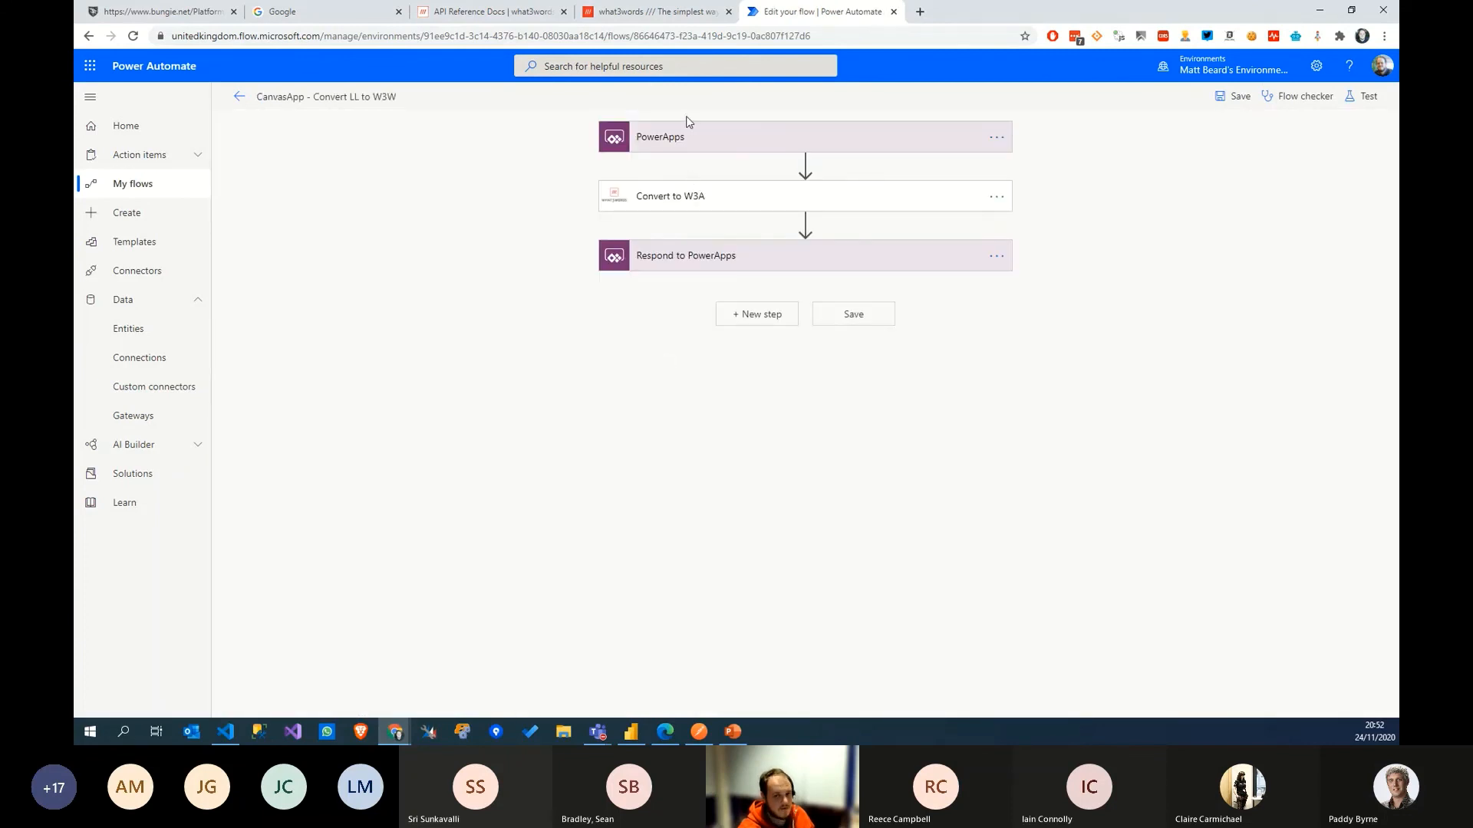
pyautogui.click(687, 142)
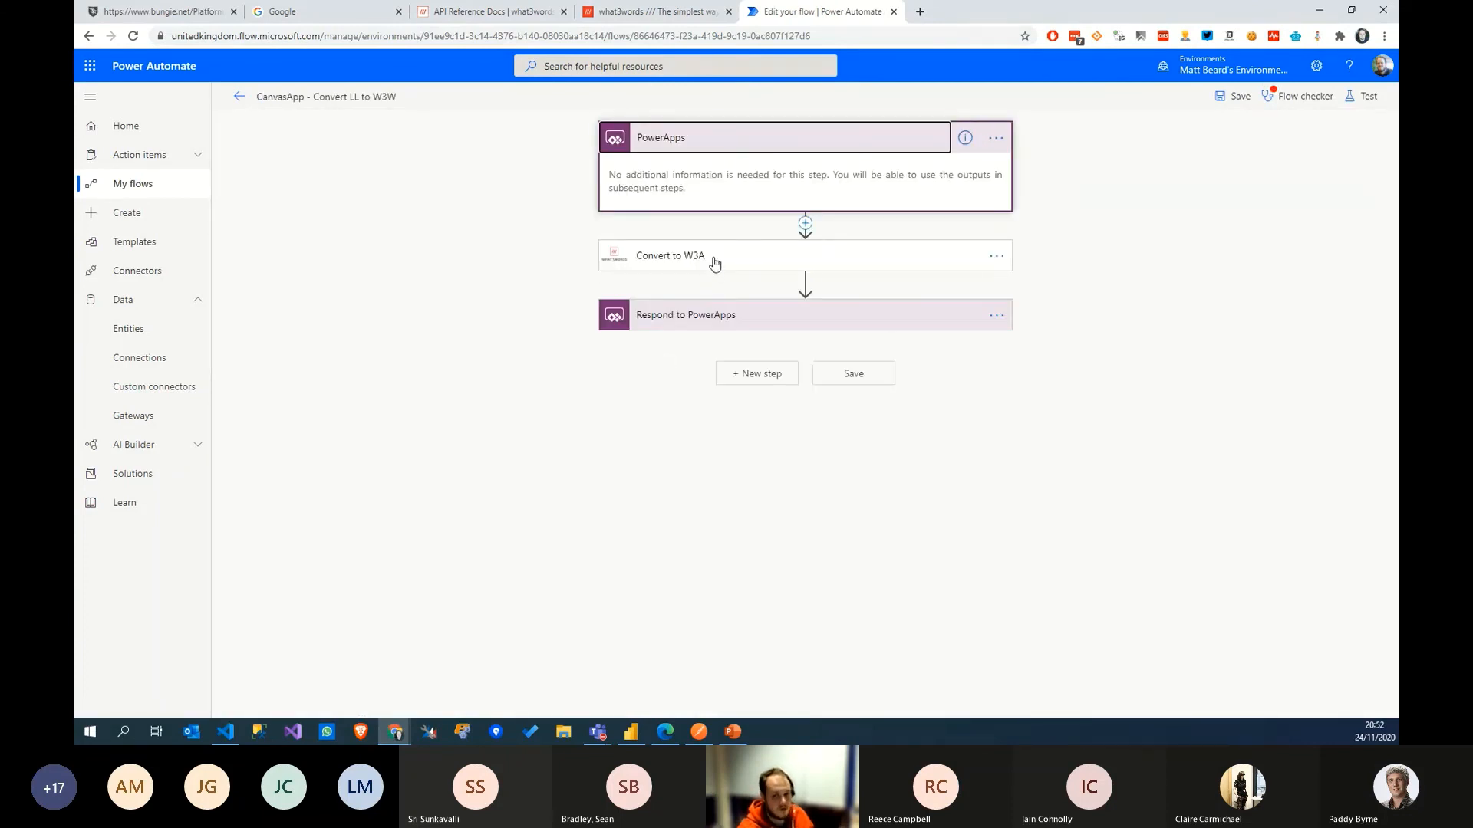
pyautogui.click(714, 263)
pyautogui.click(706, 357)
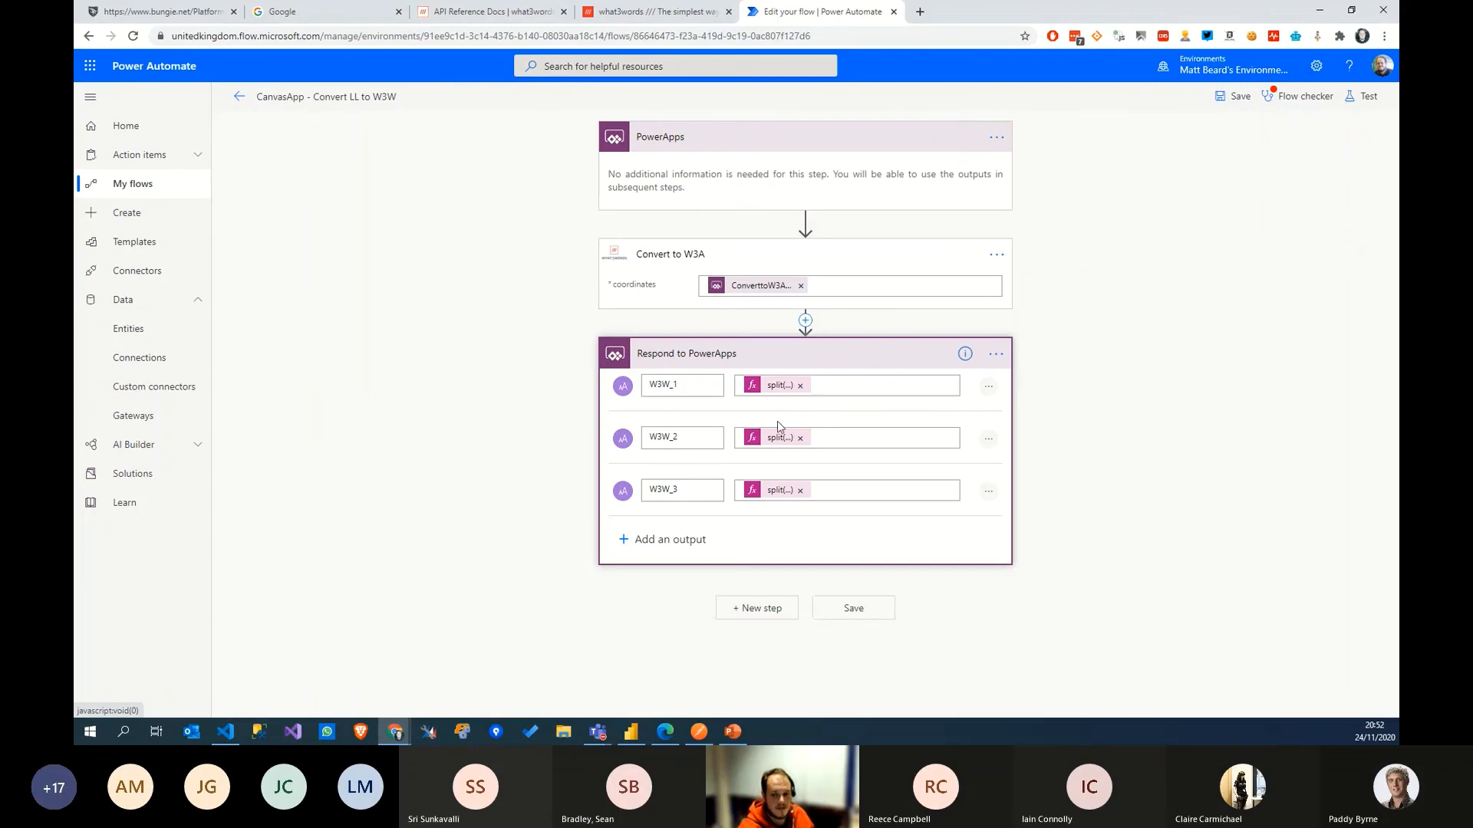
pyautogui.click(145, 183)
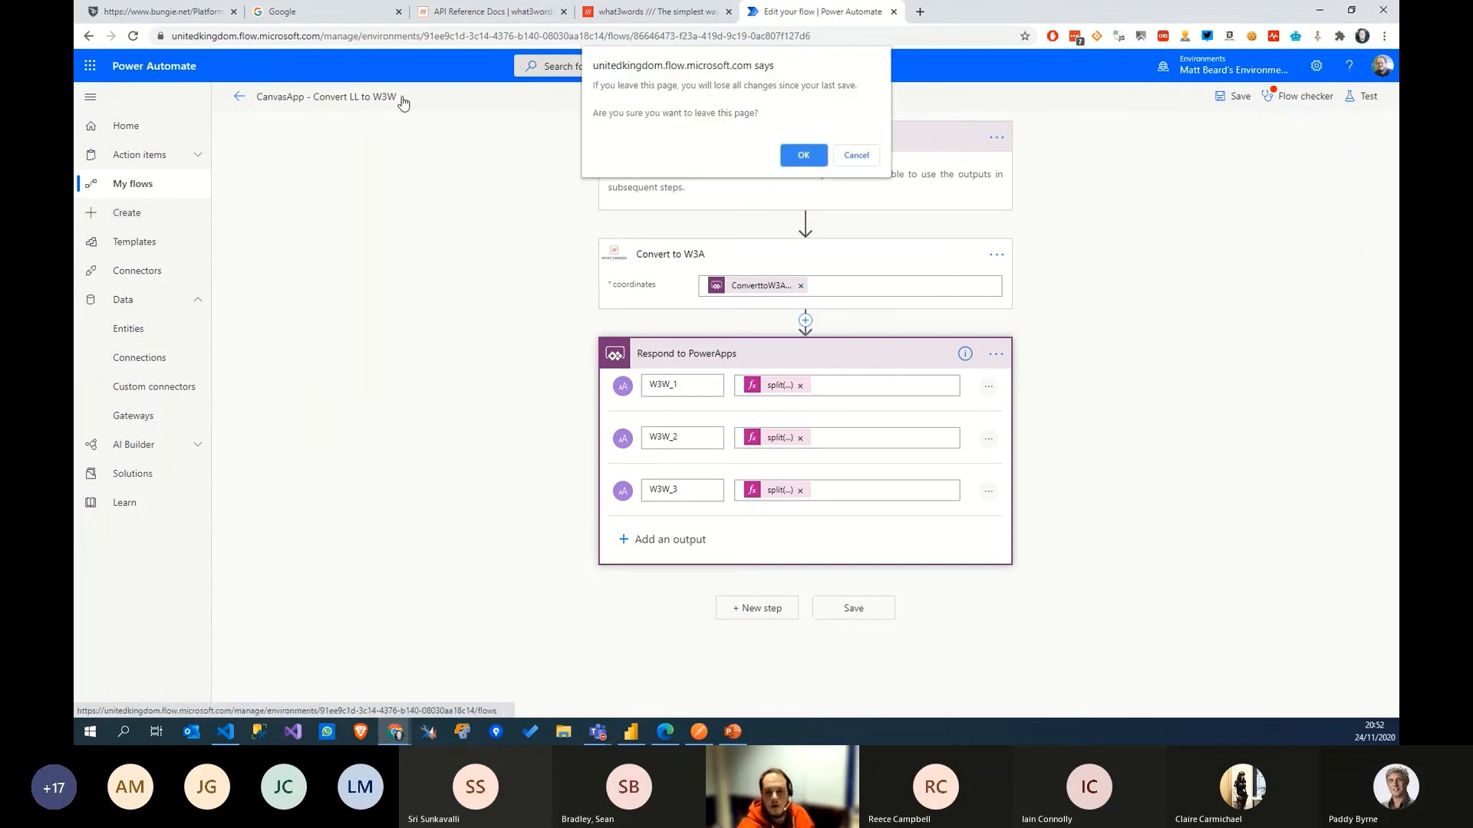
pyautogui.click(799, 155)
# Step: Switch to the W3Ws Demo app in Edge, reload it, and convert the prefilled latitude and longitude to three words
pyautogui.click(665, 731)
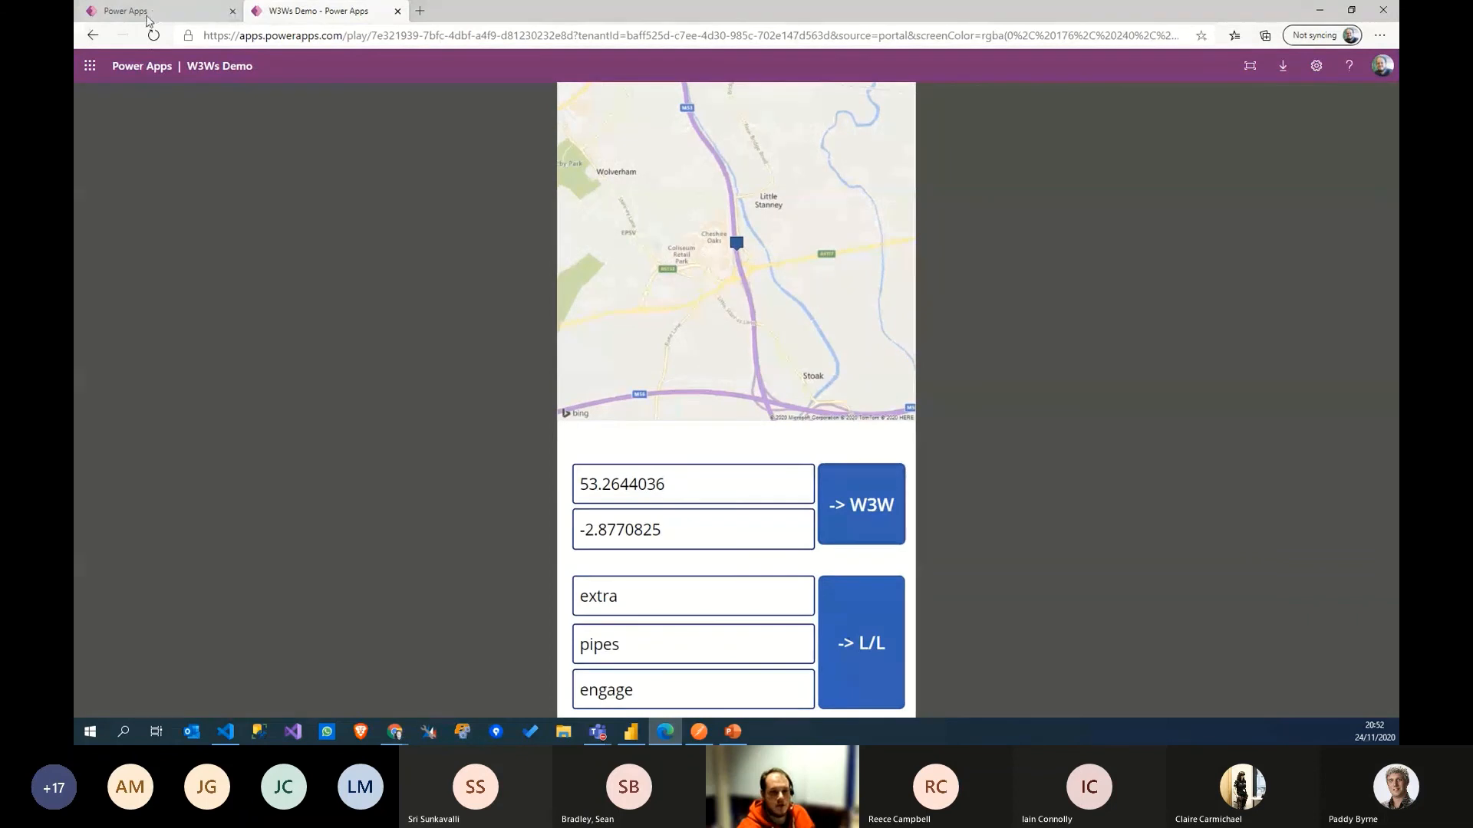
pyautogui.click(153, 37)
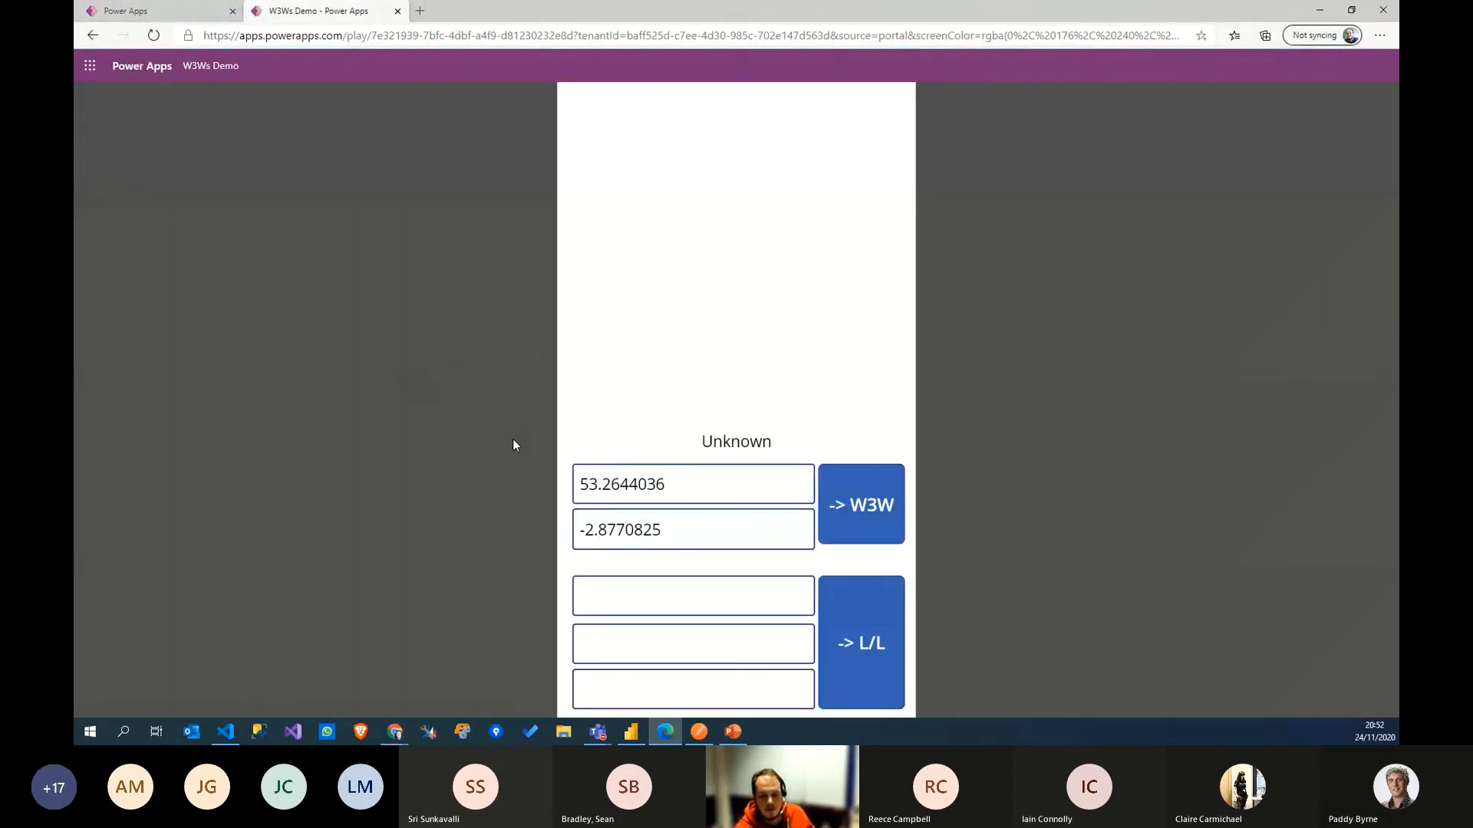
pyautogui.click(870, 504)
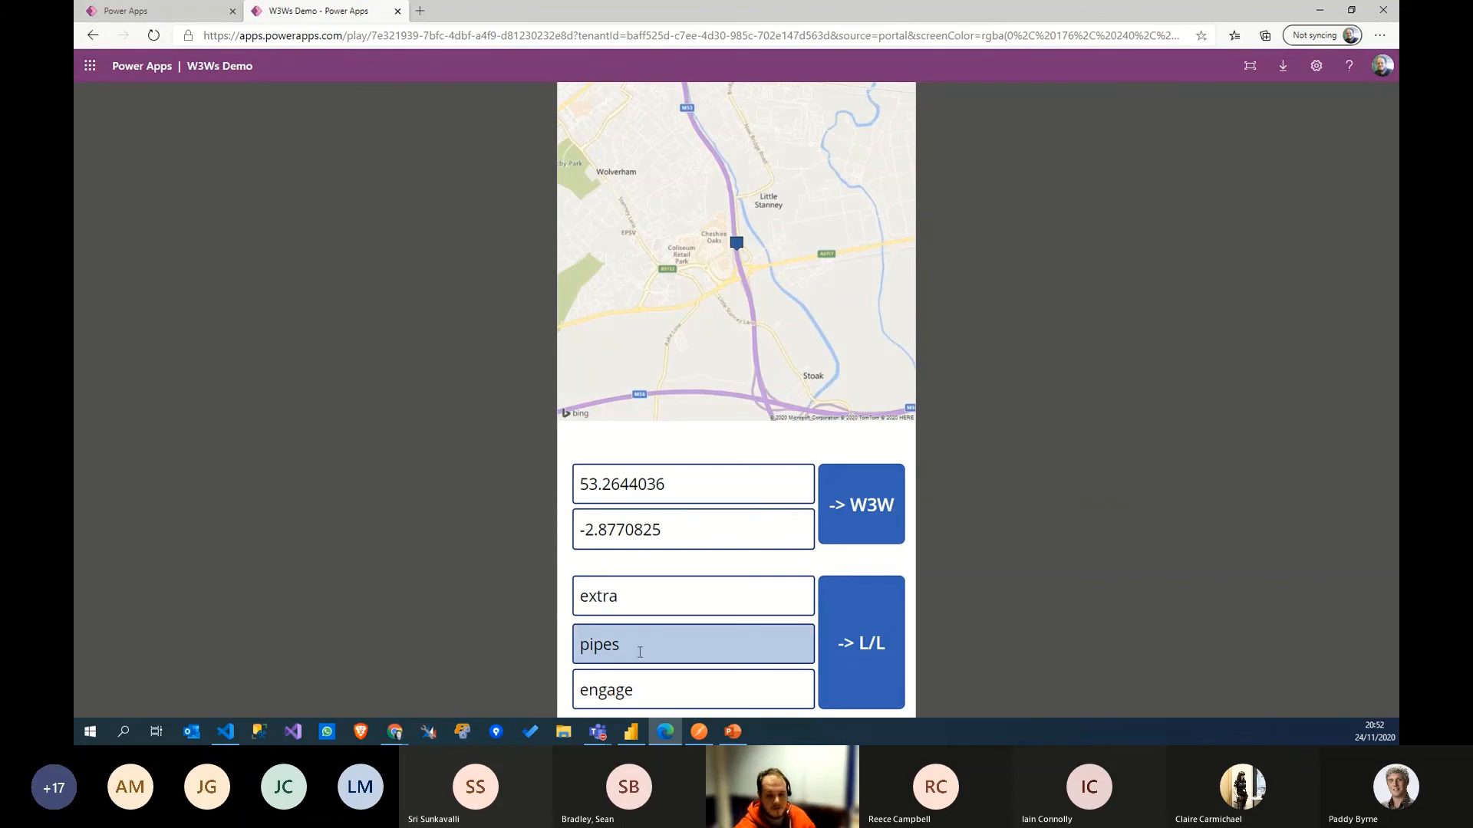
# Step: Replace the third word with a copy of the second word, pipes, and convert the three words to latitude and longitude
pyautogui.moveTo(637, 644); pyautogui.dragTo(575, 642)
pyautogui.hotkey('ctrl', 'c')
pyautogui.click(657, 684)
pyautogui.hotkey('ctrl', 'v')
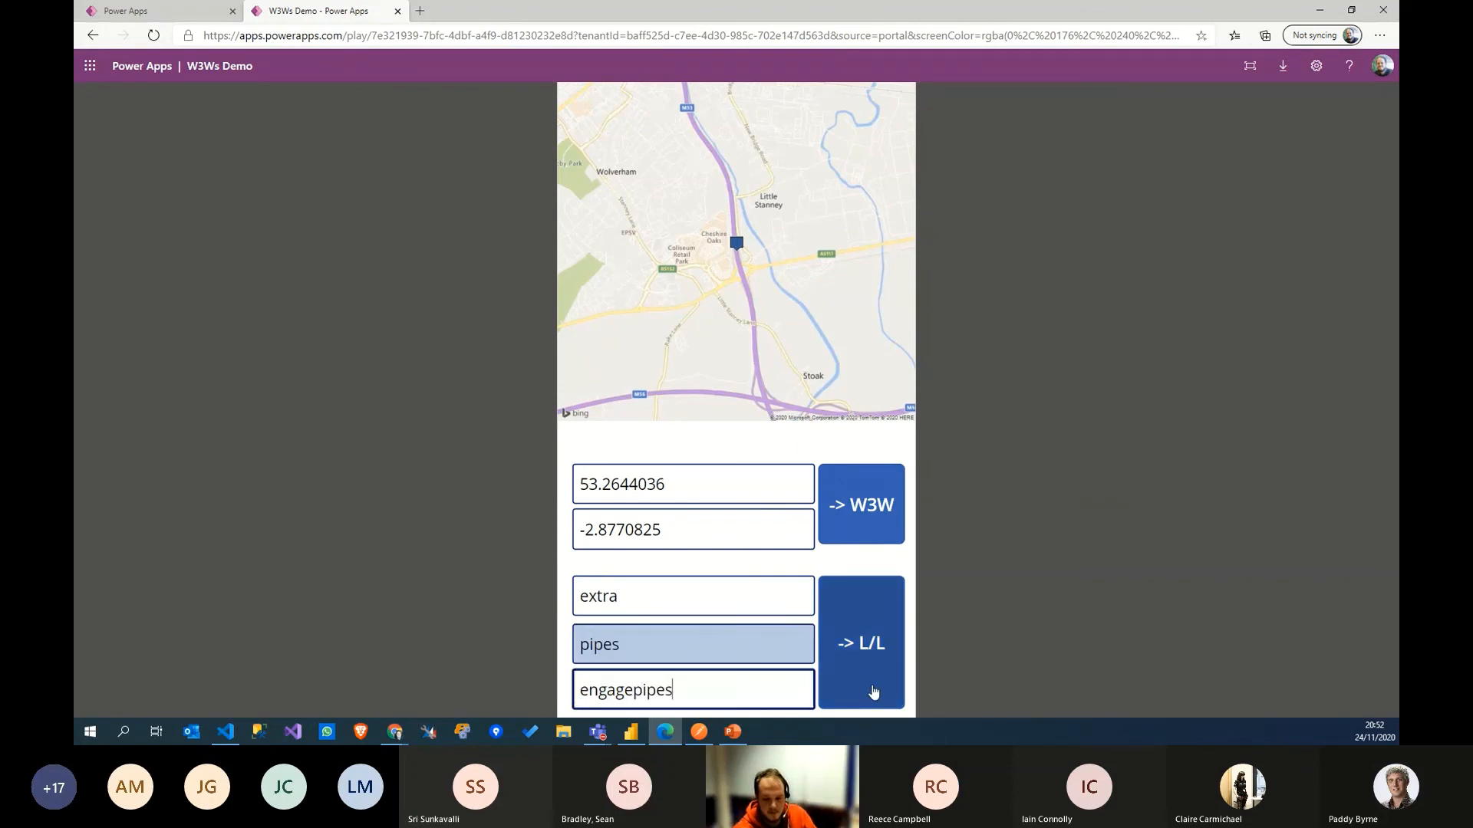
pyautogui.moveTo(693, 691); pyautogui.dragTo(562, 684)
pyautogui.hotkey('ctrl', 'v')
pyautogui.click(860, 623)
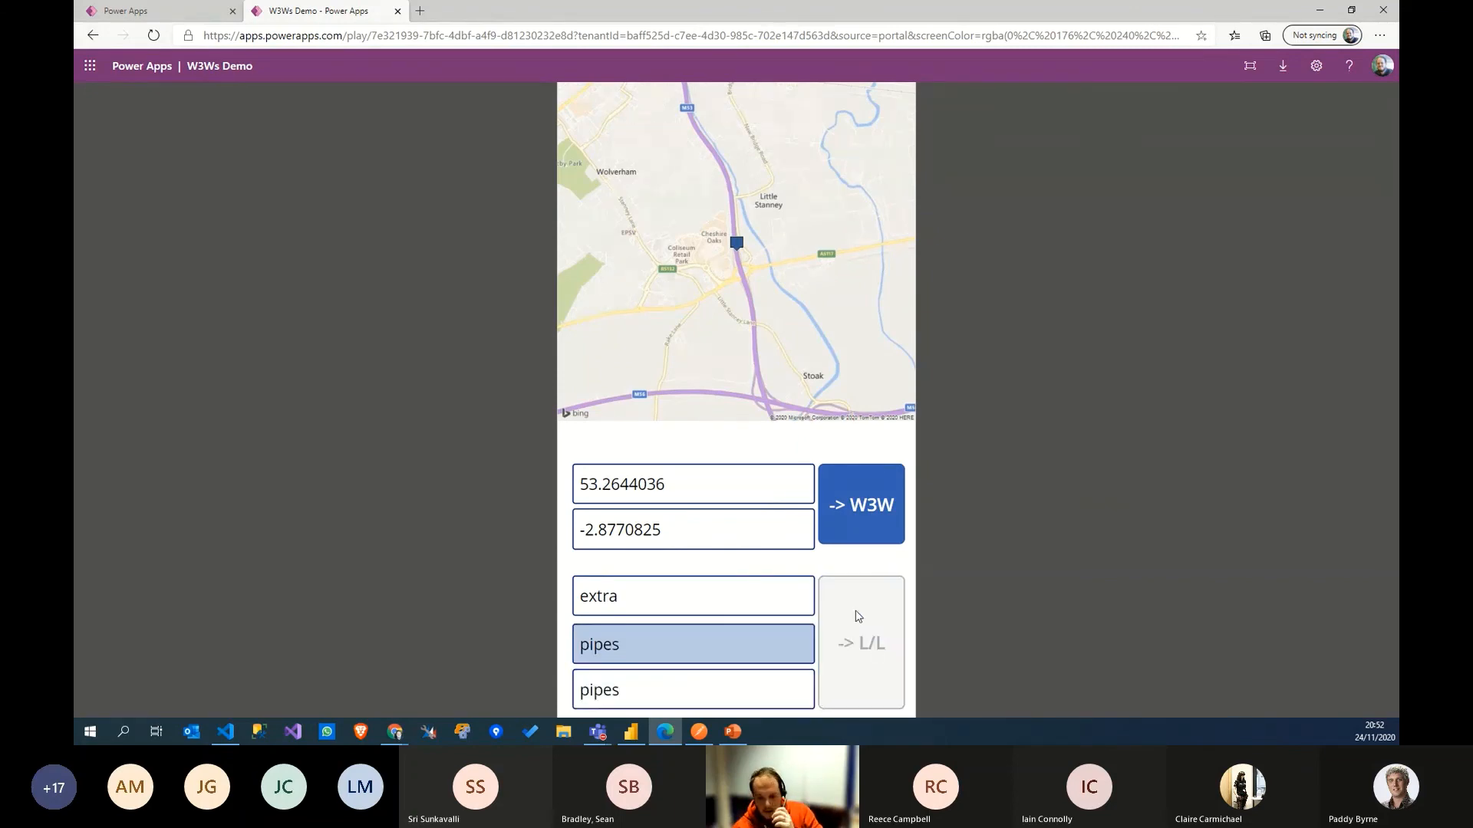
pyautogui.hotkey('alt', 'Tab')
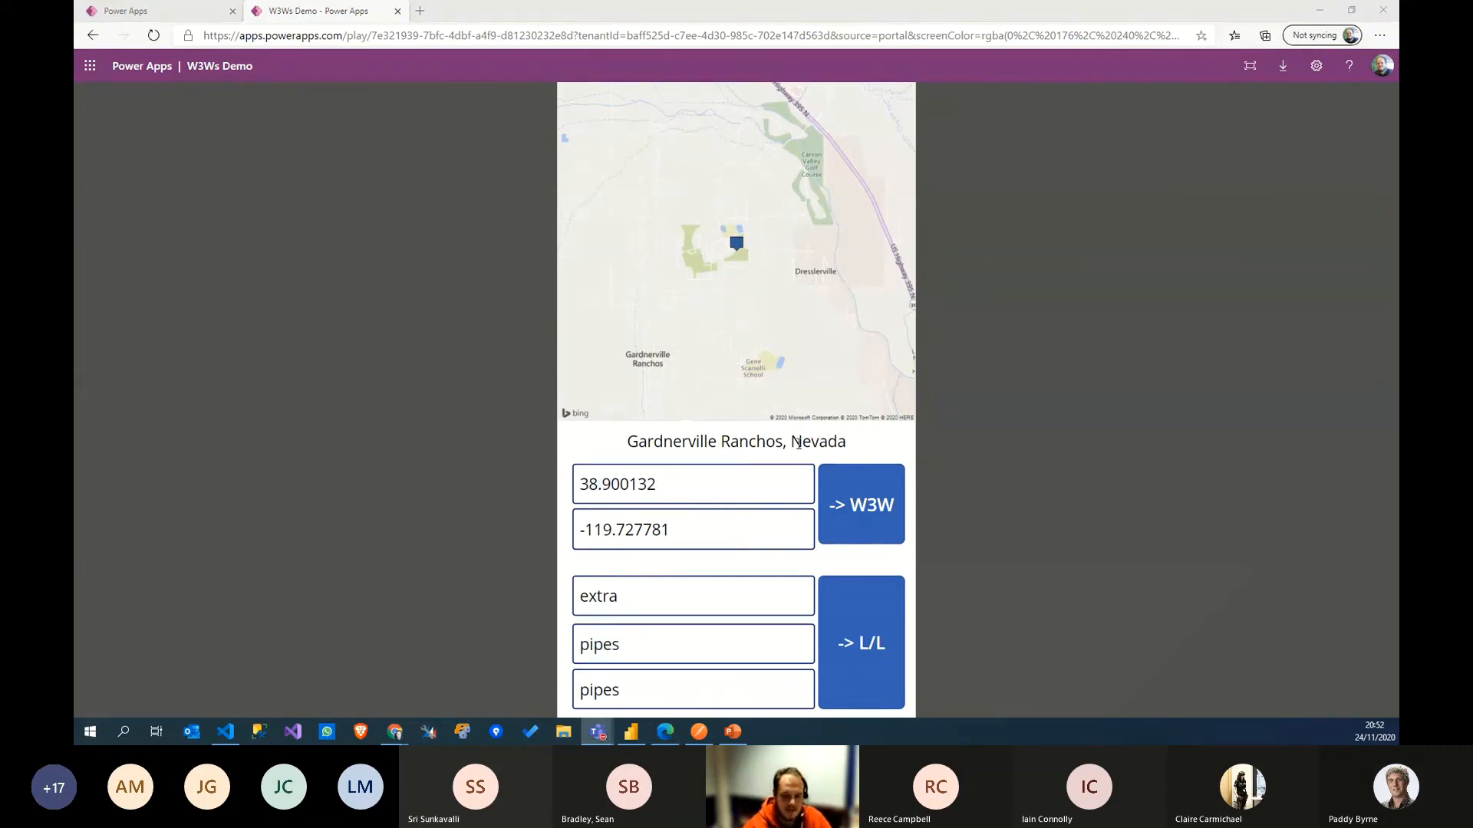
# Step: Replace the first word with pipes and convert pipes, pipes, pipes to latitude and longitude
pyautogui.click(615, 595)
pyautogui.moveTo(628, 643); pyautogui.dragTo(558, 642)
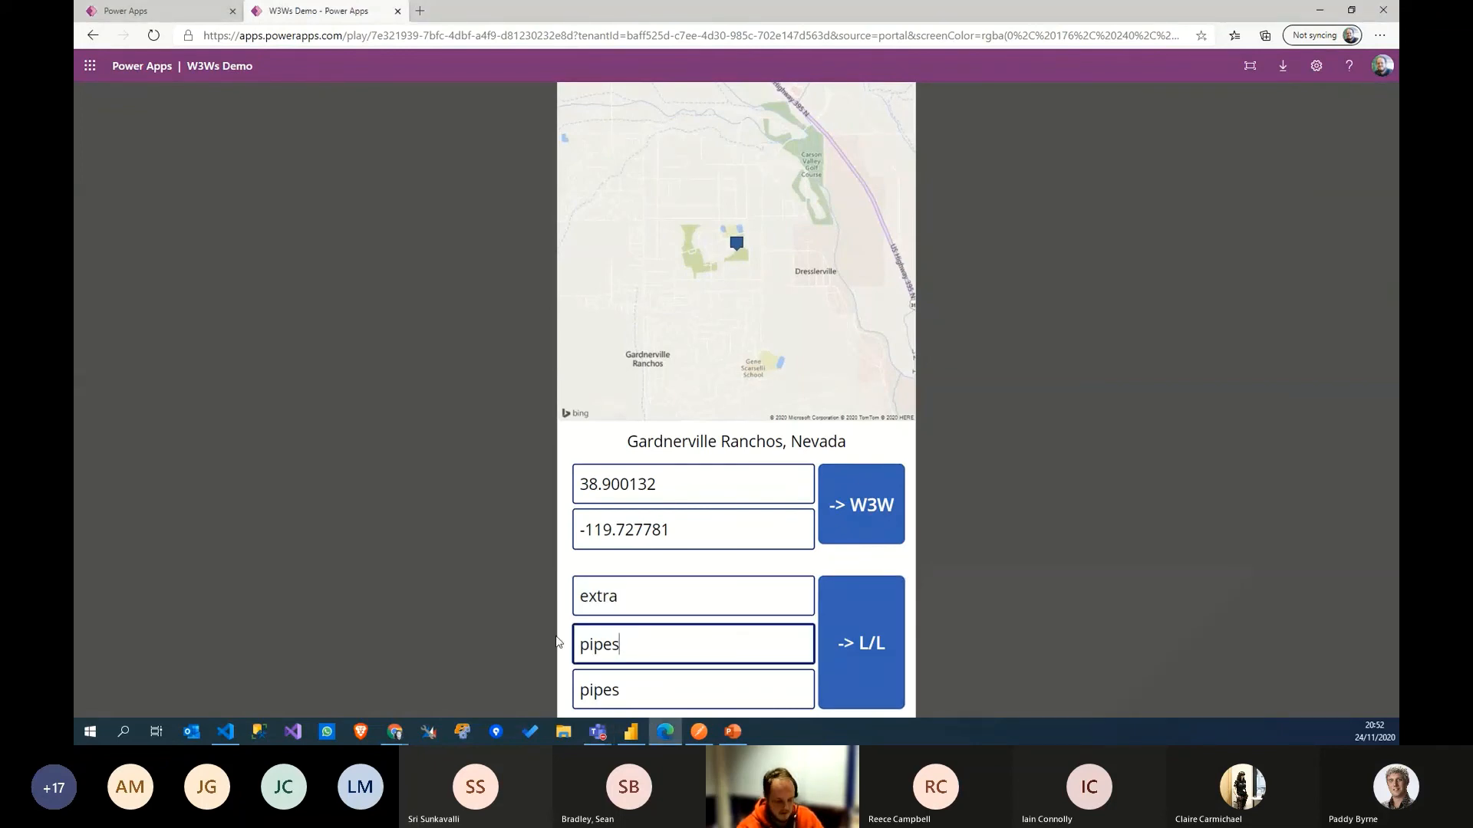
pyautogui.moveTo(620, 596); pyautogui.dragTo(576, 598)
pyautogui.hotkey('ctrl', 'v')
pyautogui.click(861, 642)
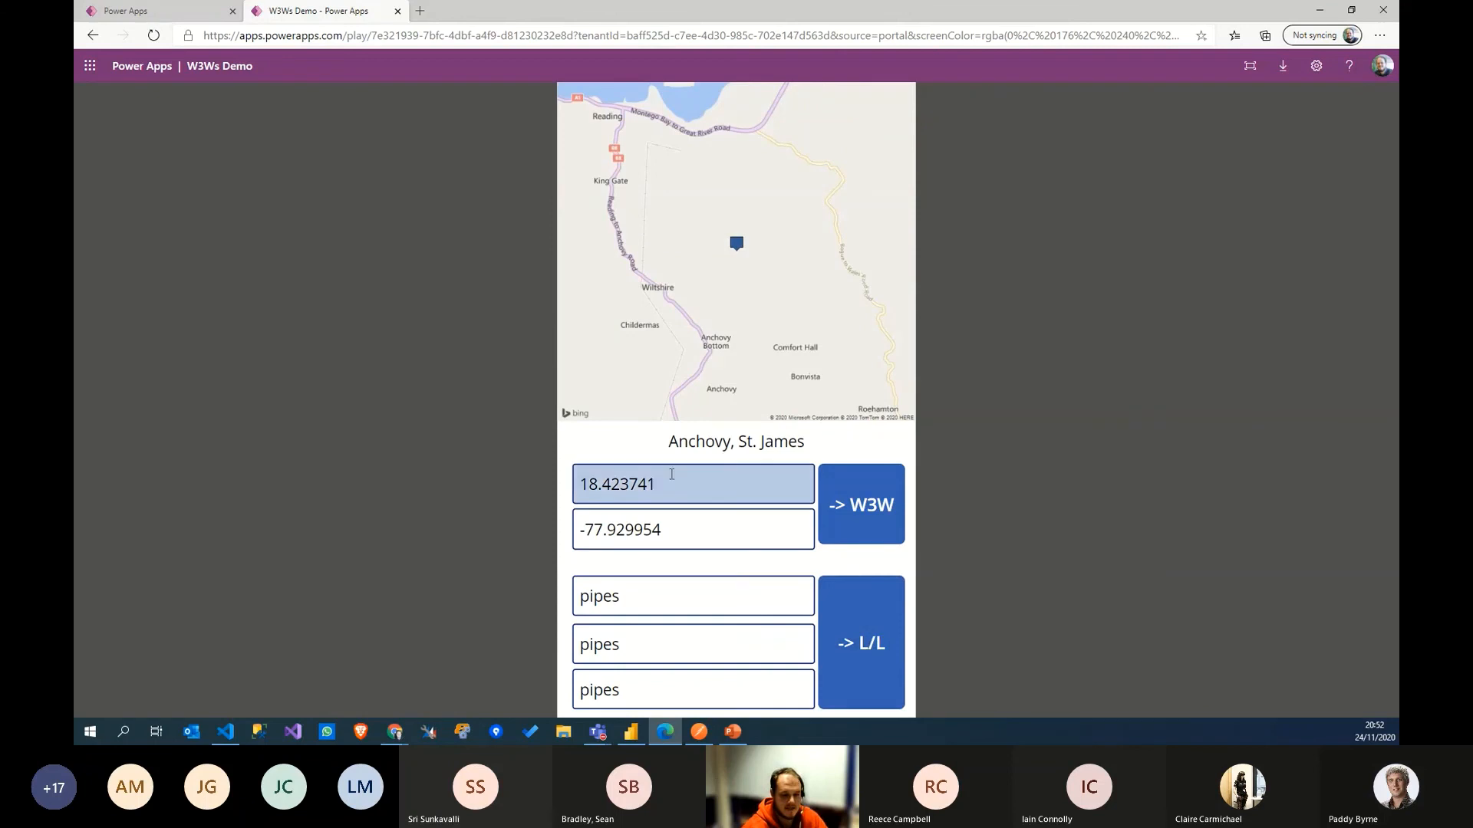
# Step: Enter craft, stump and pokers as the three words and convert them to latitude and longitude
pyautogui.moveTo(625, 597); pyautogui.dragTo(565, 590)
pyautogui.write('craft')
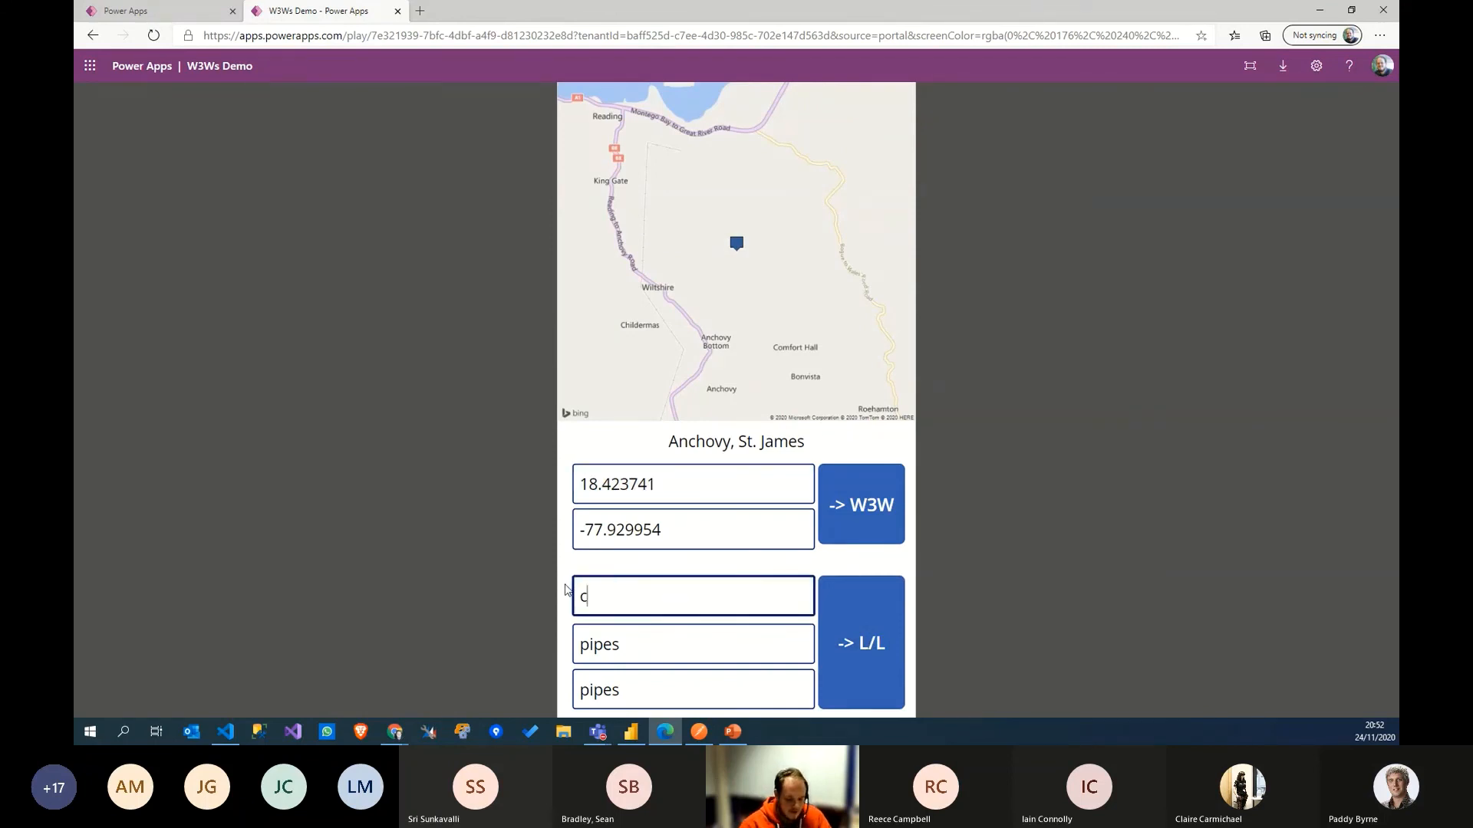
pyautogui.press('Tab')
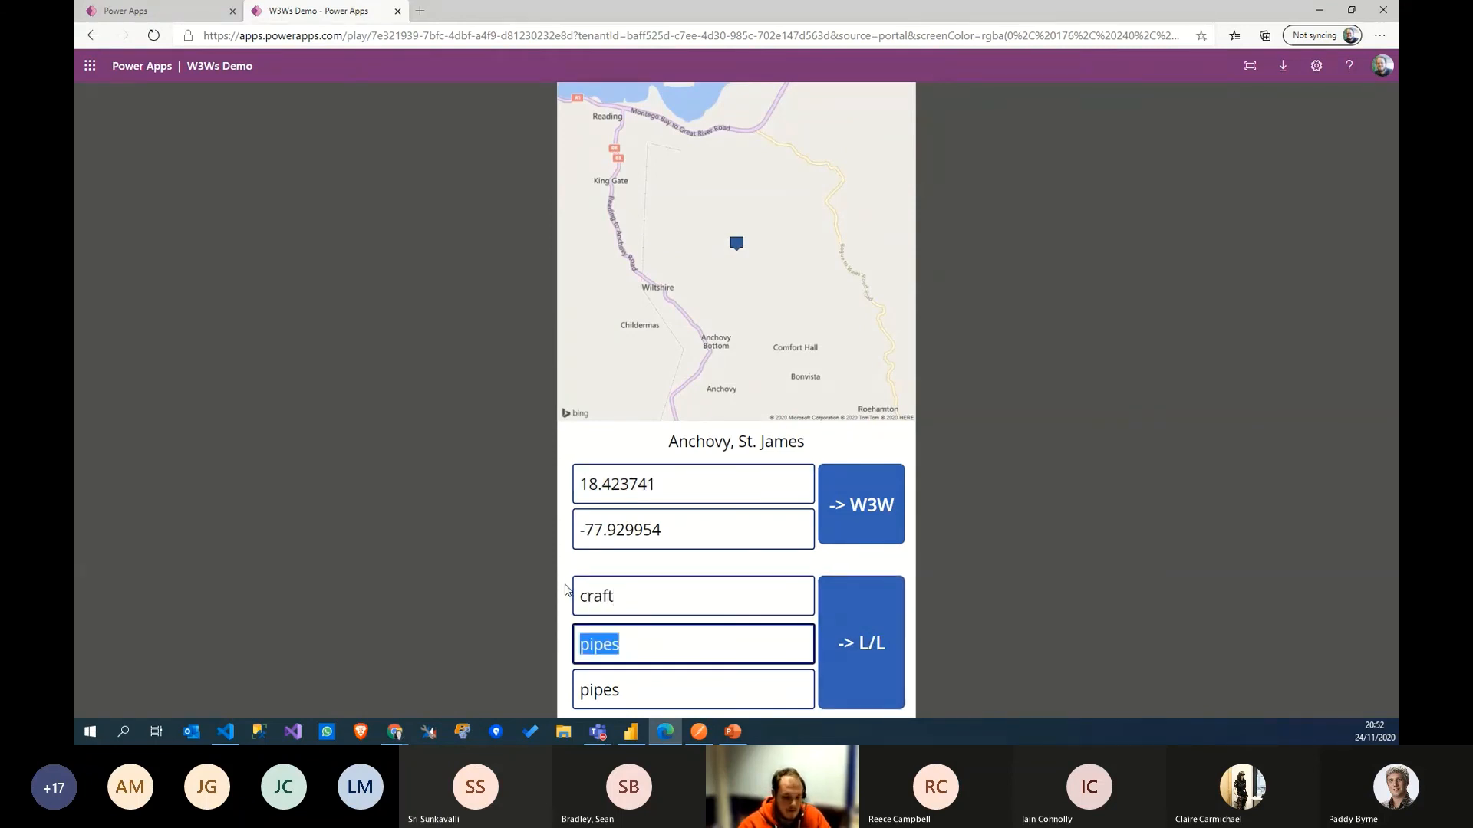
pyautogui.write('stump')
pyautogui.press('Tab')
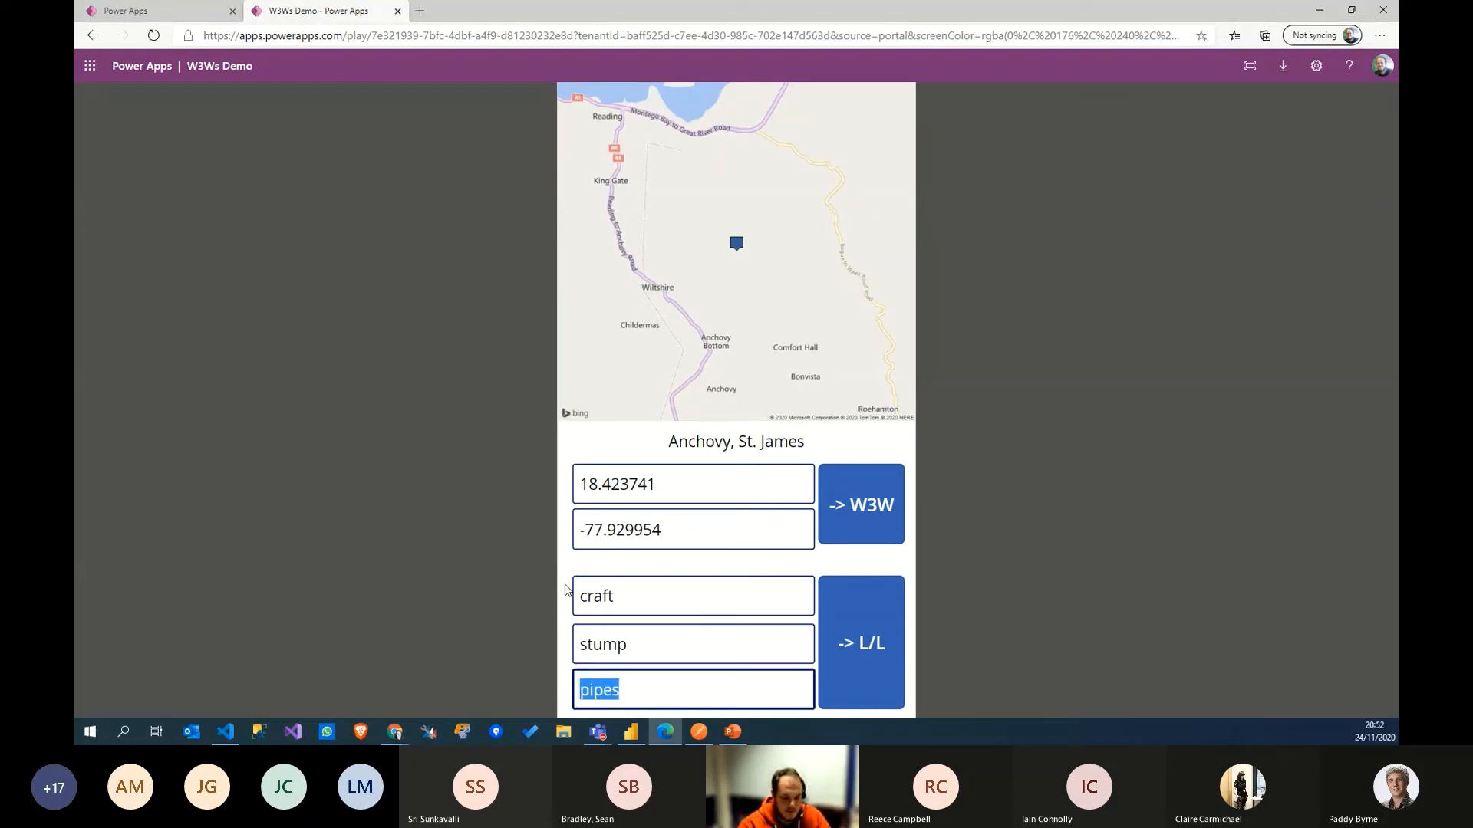
pyautogui.write('pokers')
pyautogui.click(862, 633)
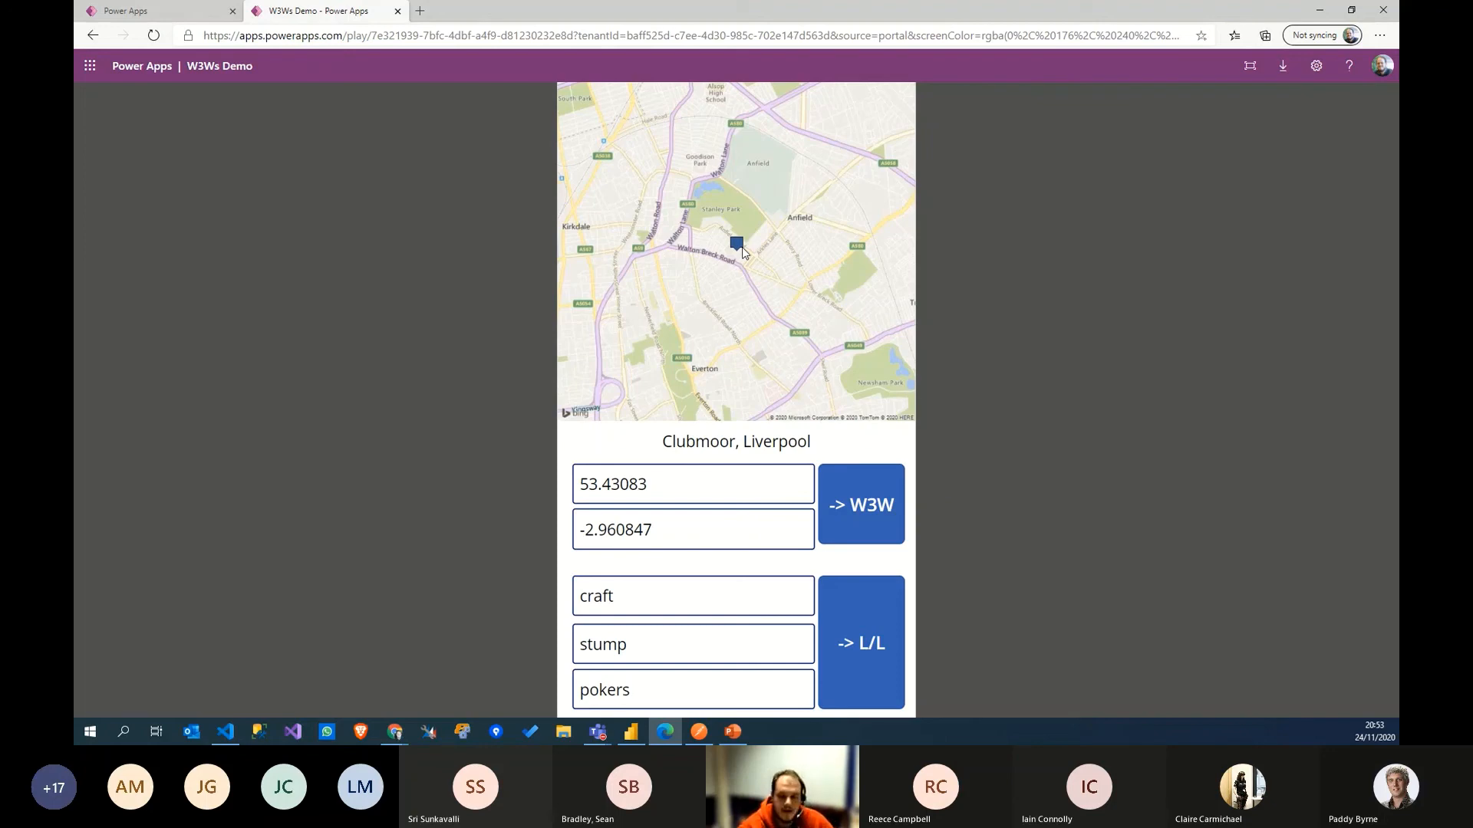
# Step: Enter virtual, power and group as the three words and convert them to latitude and longitude
pyautogui.click(773, 596)
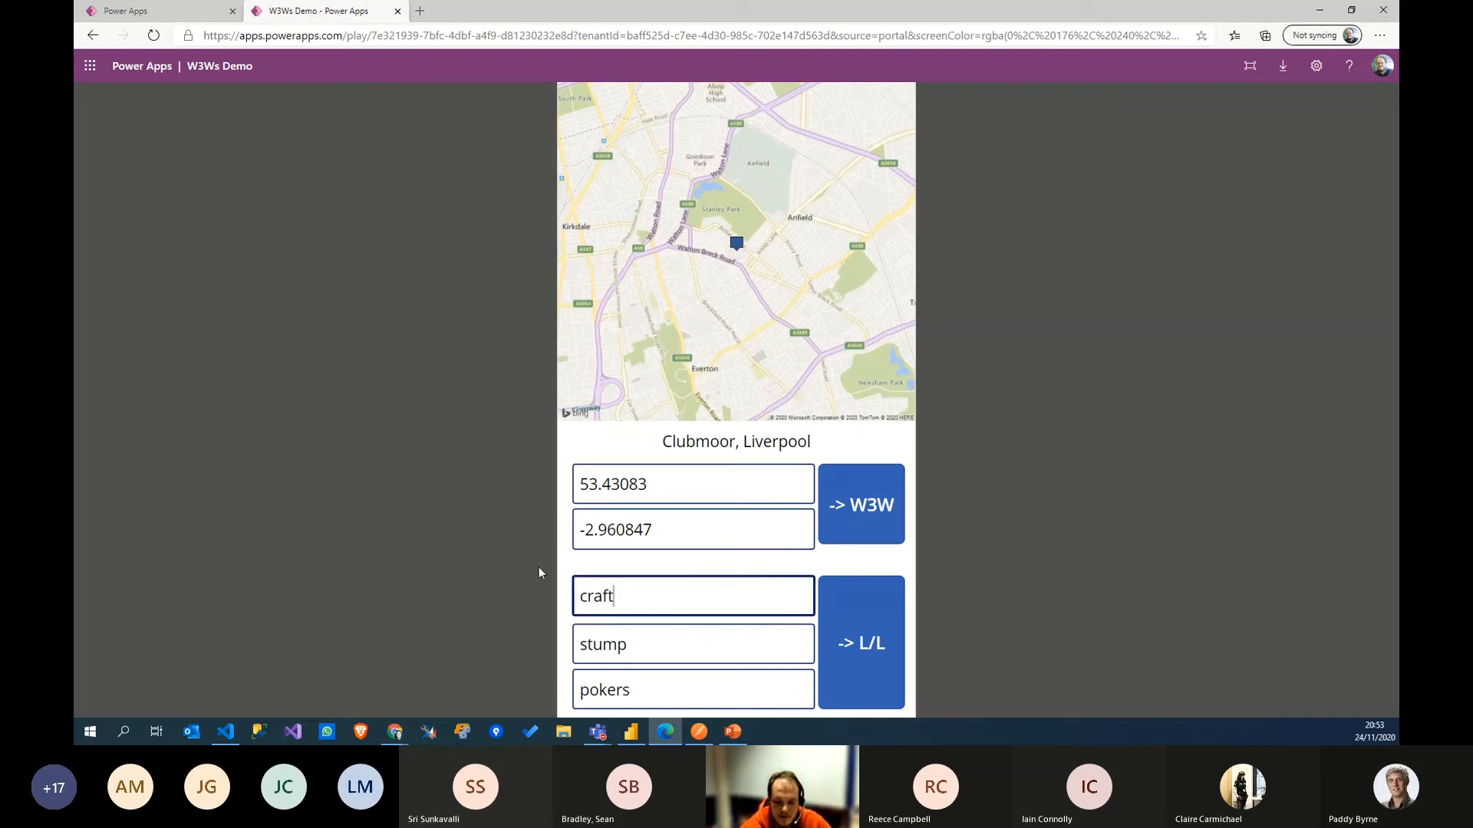
pyautogui.hotkey('ctrl', 'a')
pyautogui.write('virtual')
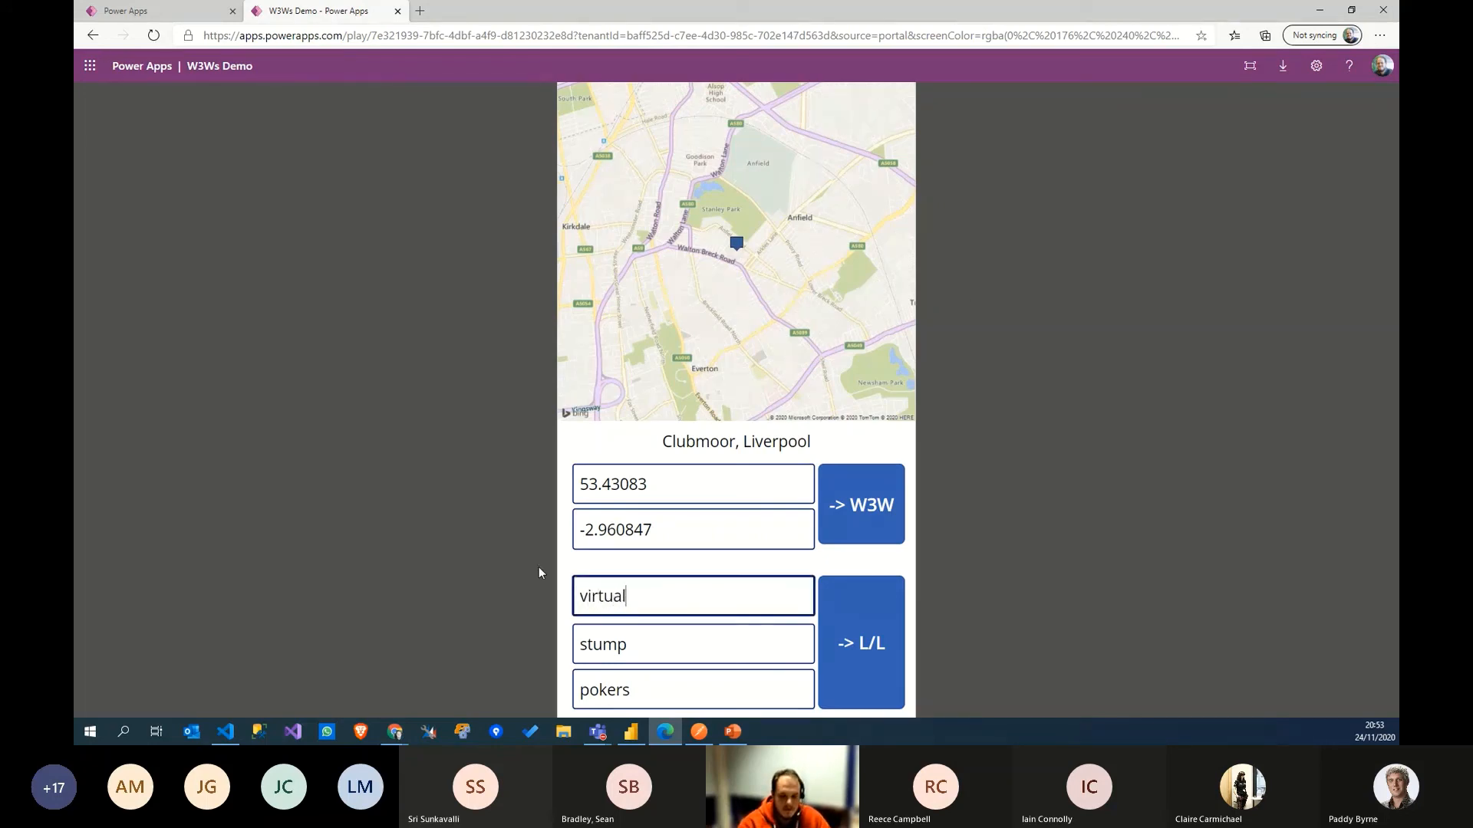
pyautogui.press('Tab')
pyautogui.write('power')
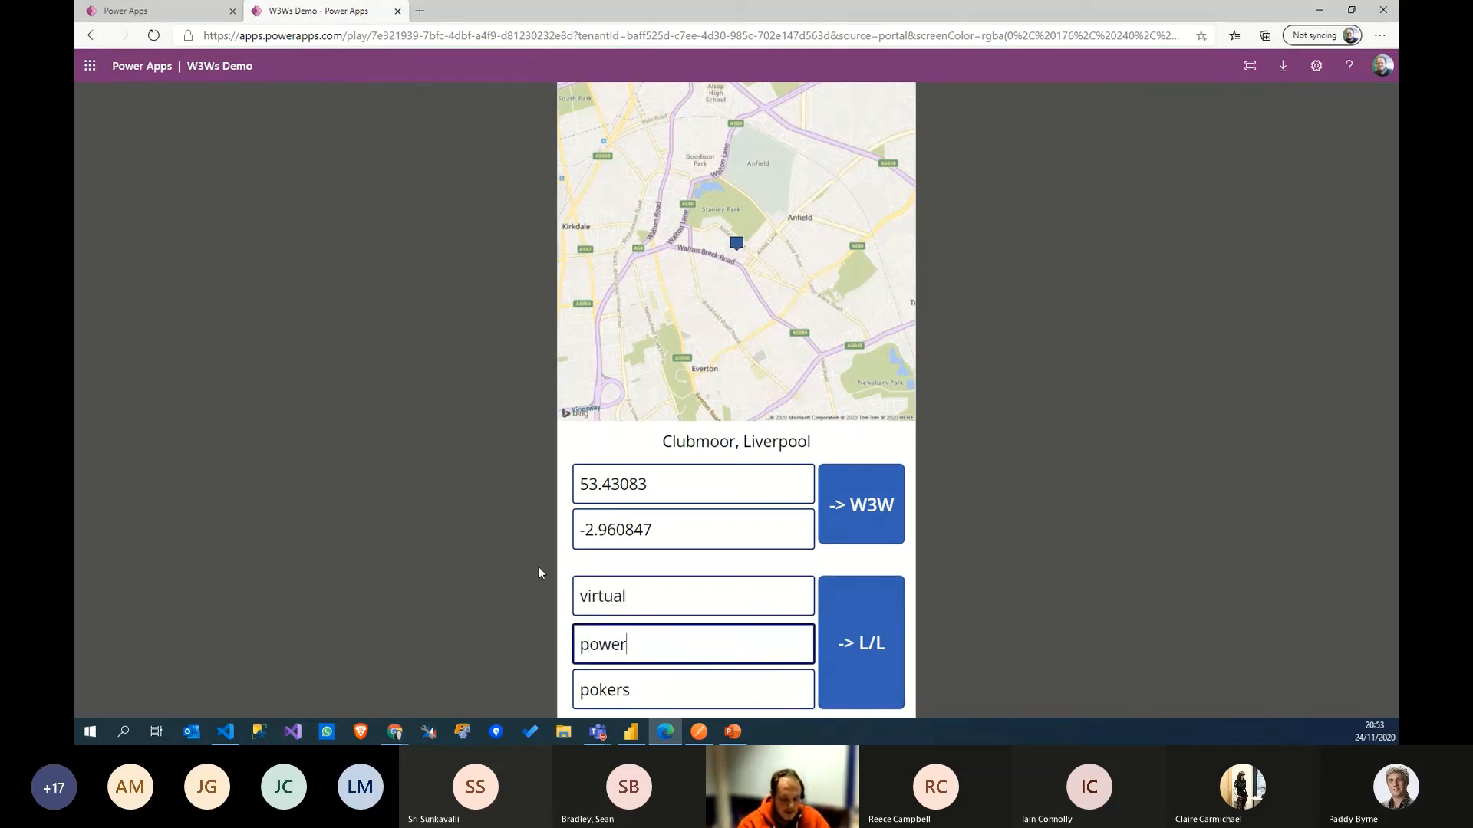
pyautogui.press('Tab')
pyautogui.write('group')
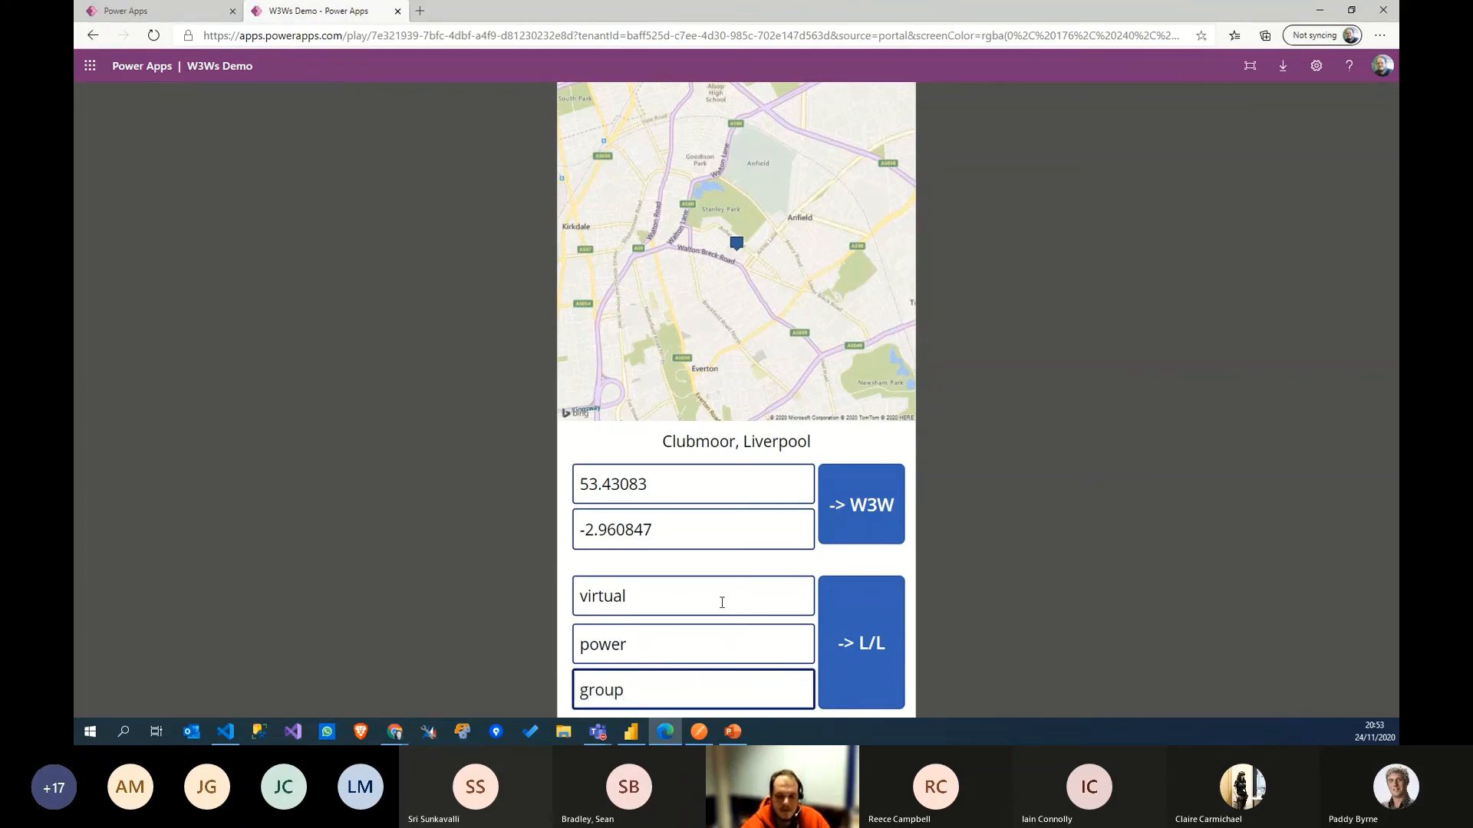
pyautogui.click(890, 639)
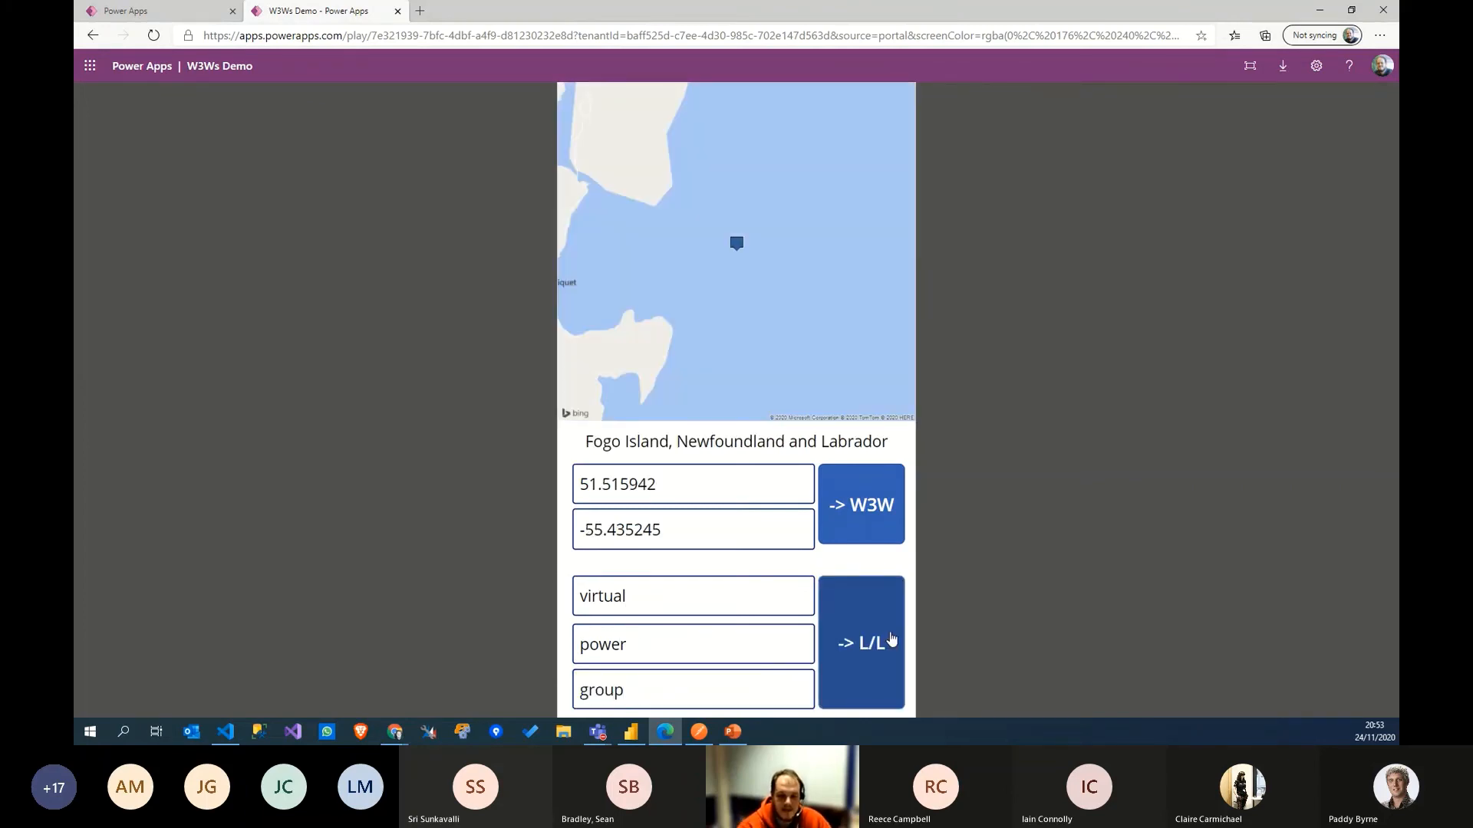